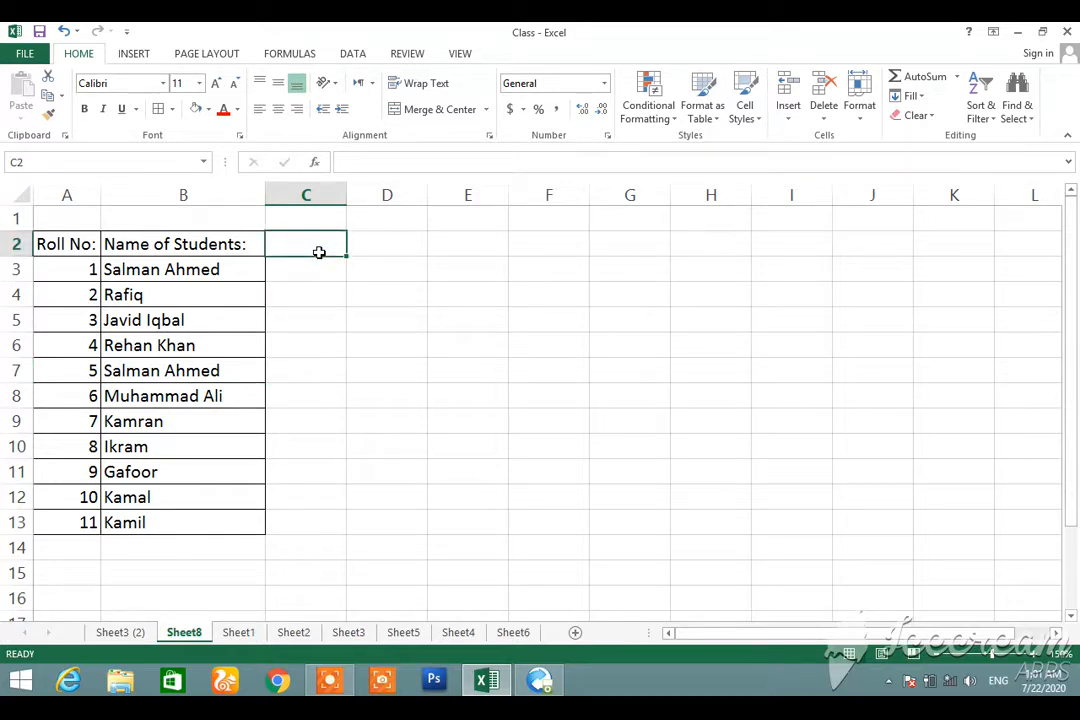
Enter 1 and 2 in C2 and D2 and fill the day-number series across row 2 up to 31 in AG2
text(1)
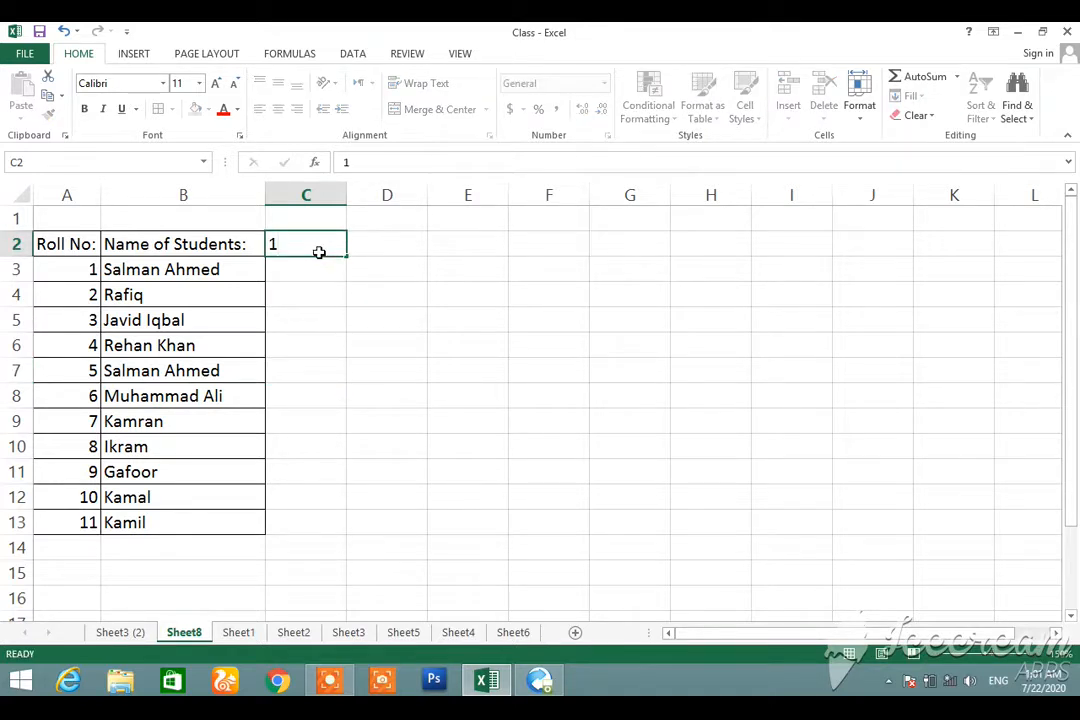
key(Tab)
text(2)
click(319, 252)
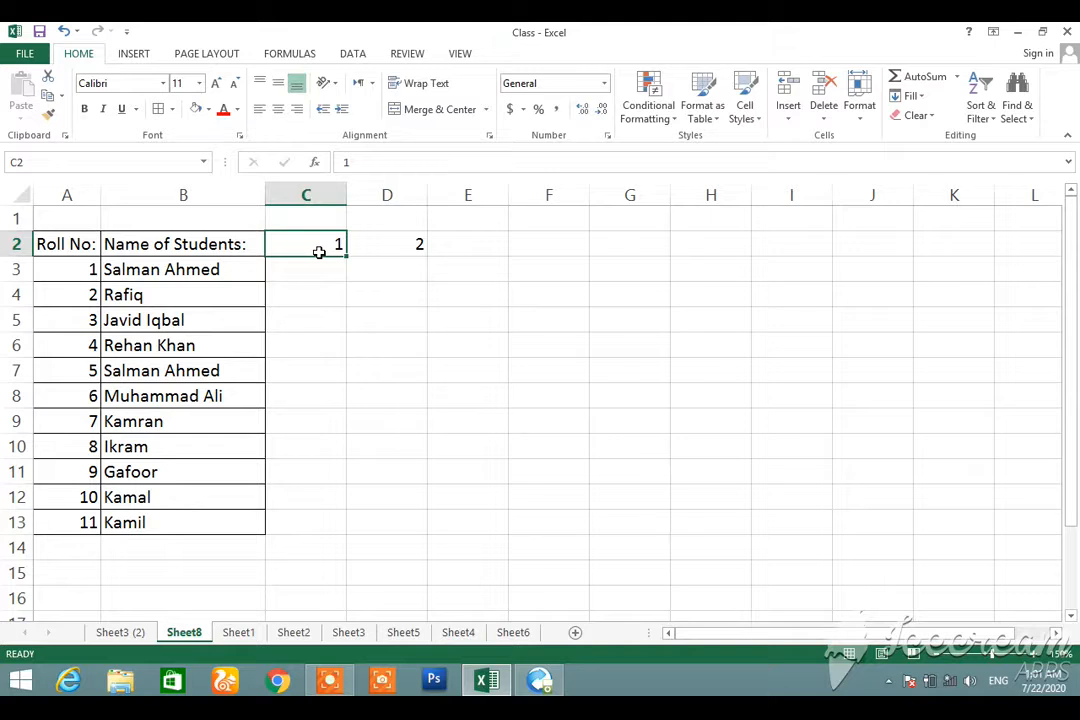
key(shift+Right)
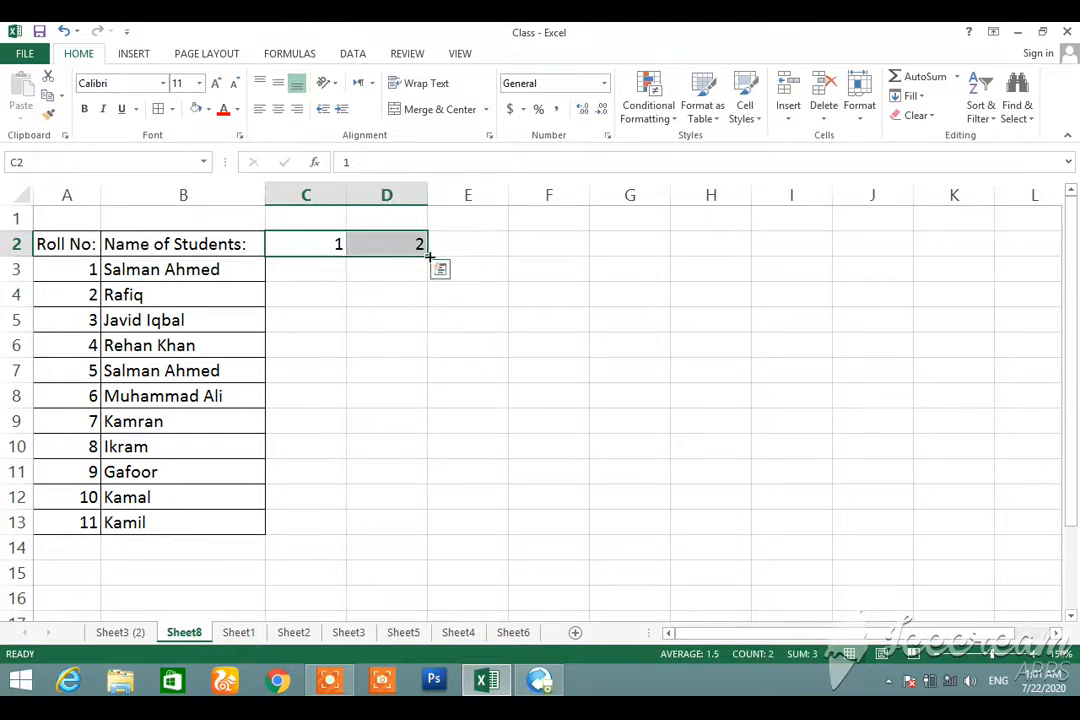
drag(428, 256, 358, 261)
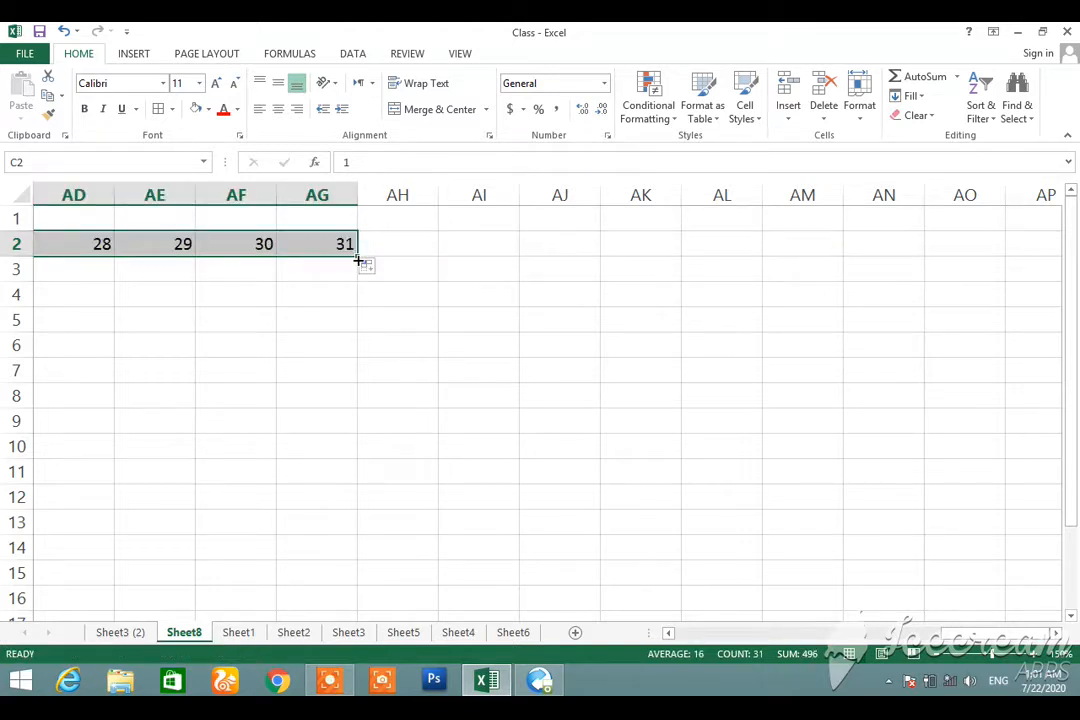
Center the day numbers in C2:AG2 and autofit their column widths
click(280, 113)
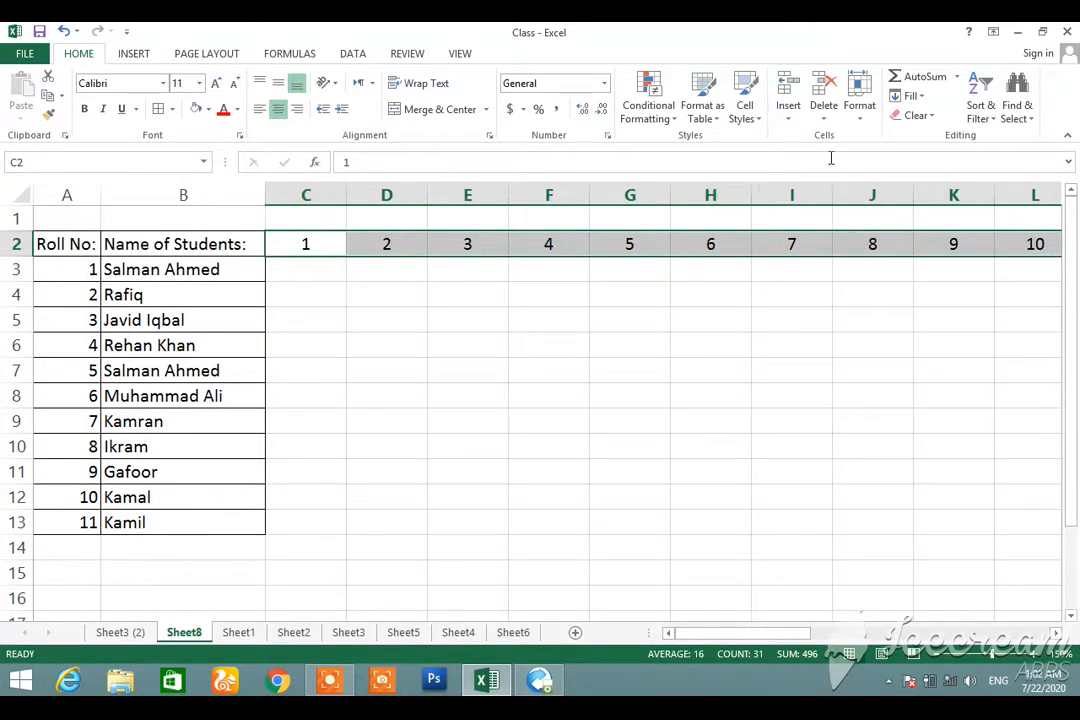
click(864, 117)
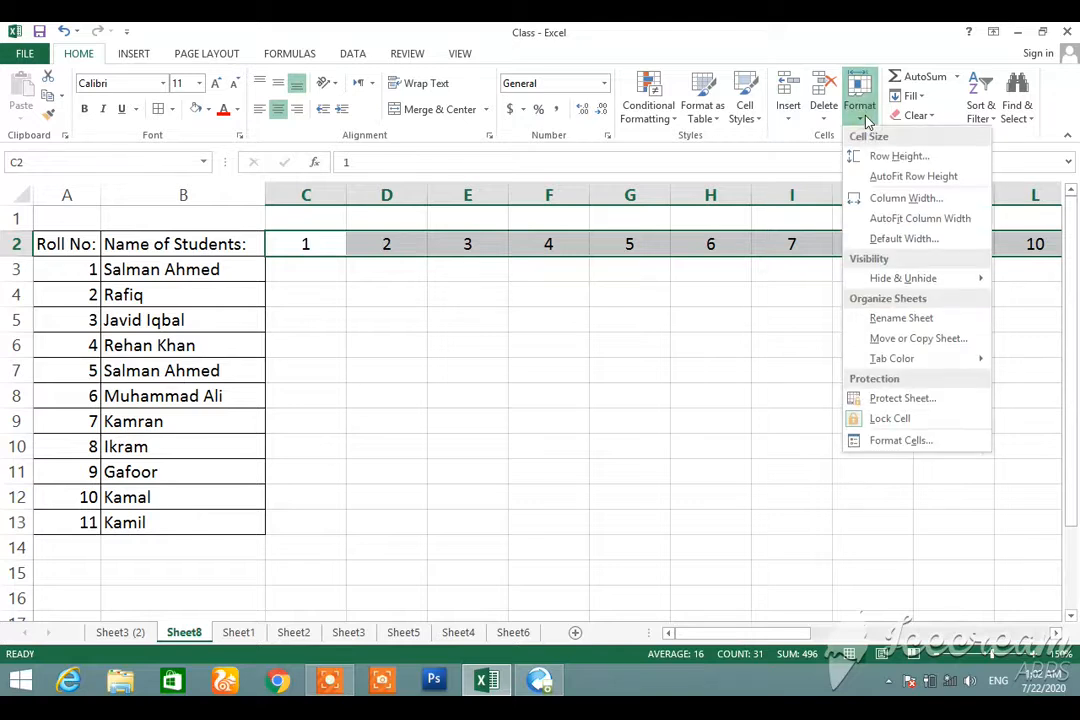
click(880, 220)
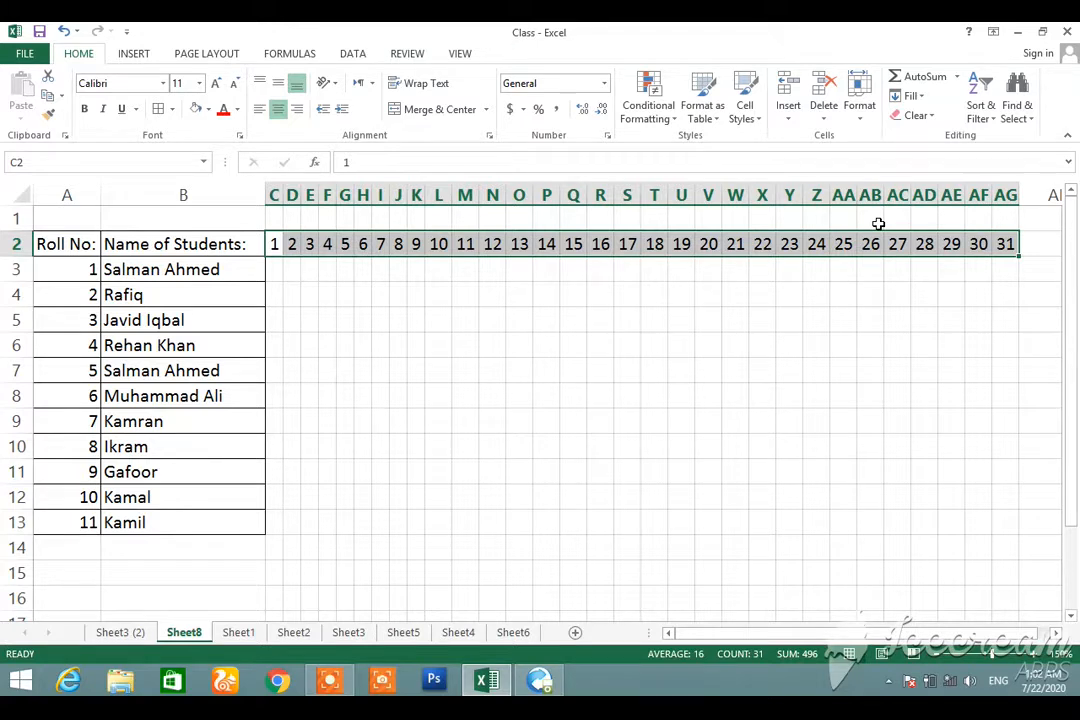
Apply all borders to the whole attendance table, A2:AG13
key(ctrl+a)
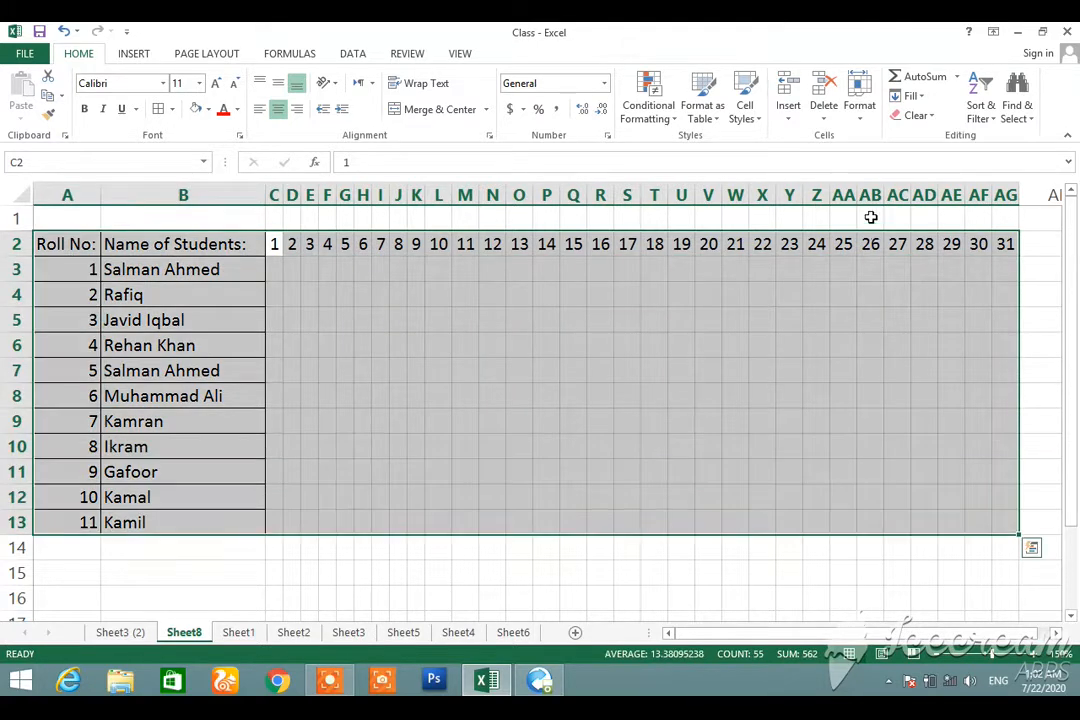
click(160, 111)
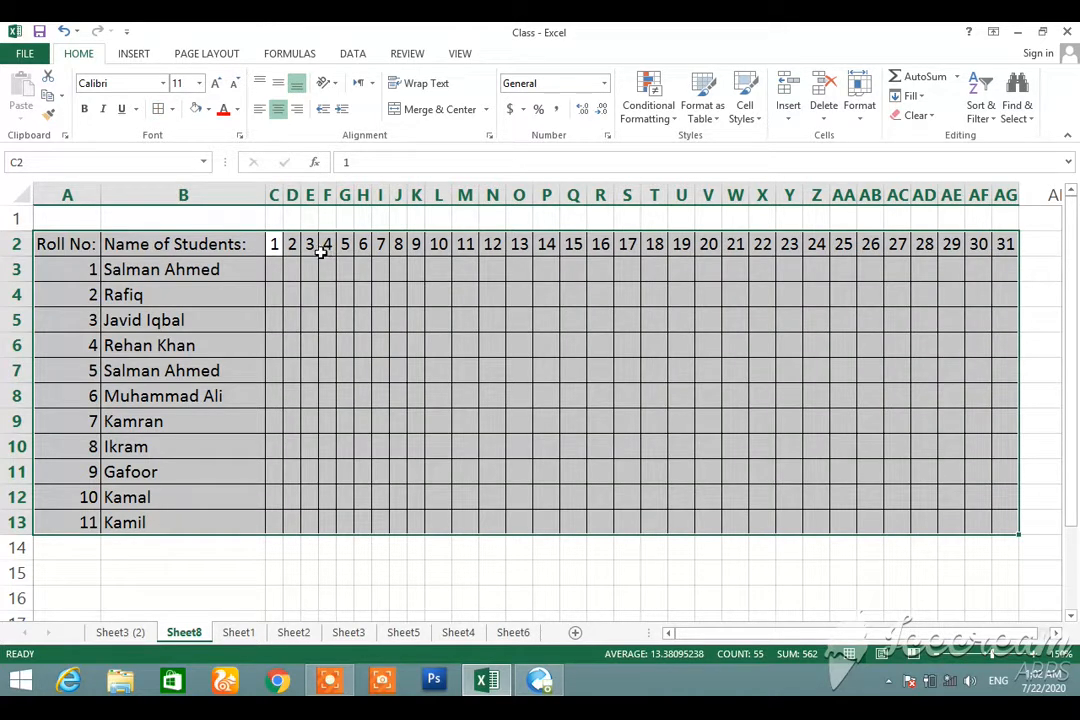
Try to set the width of all table columns, A to AG, to 2
click(860, 118)
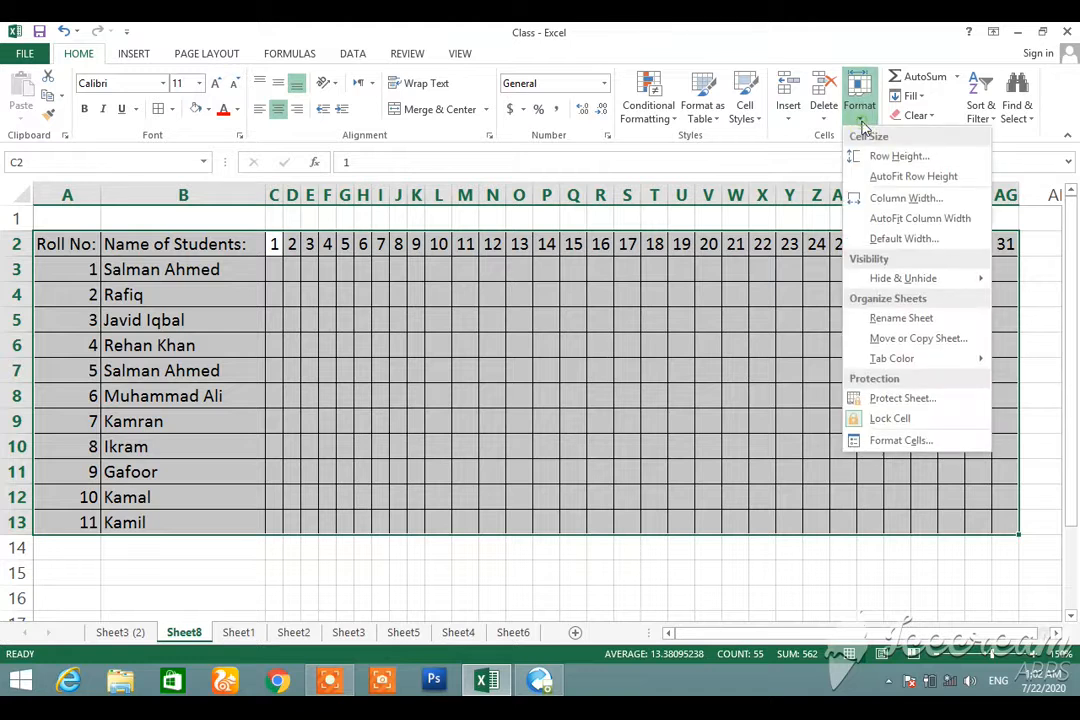
click(904, 198)
text(2)
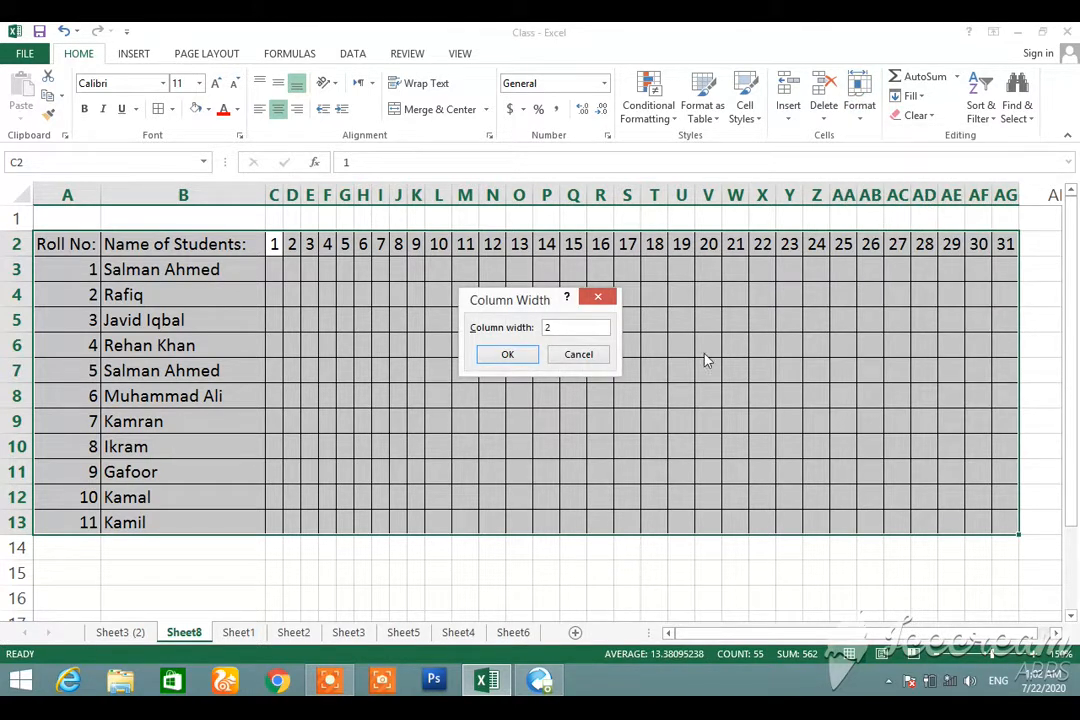
click(508, 356)
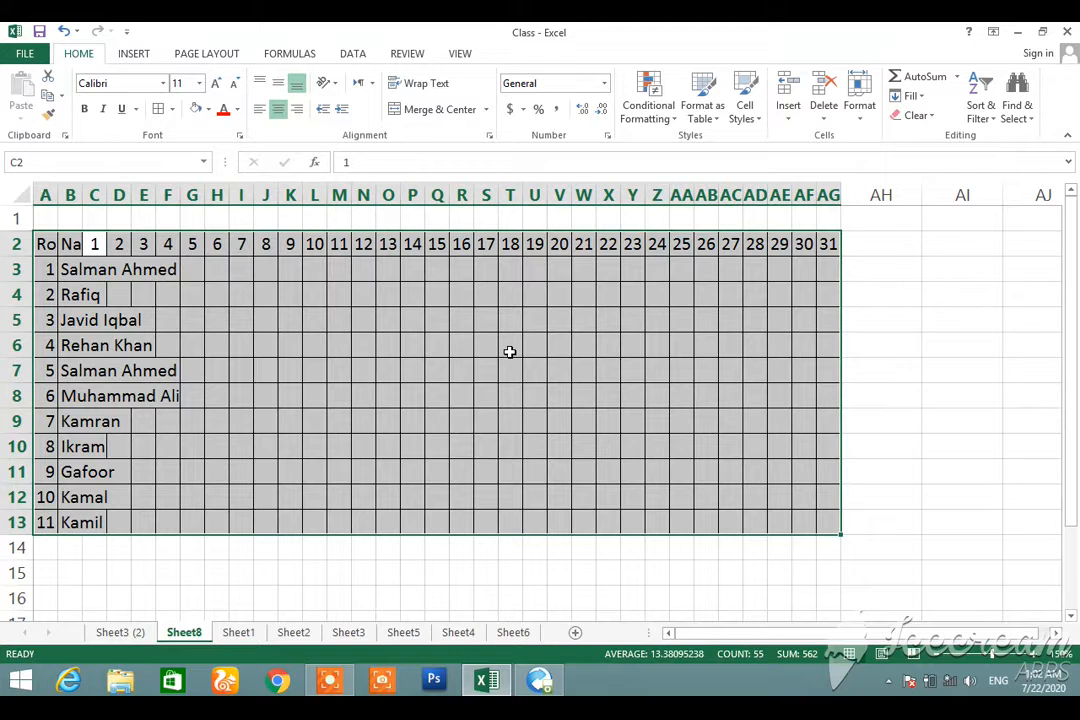
key(alt+h)
key(o)
key(i)
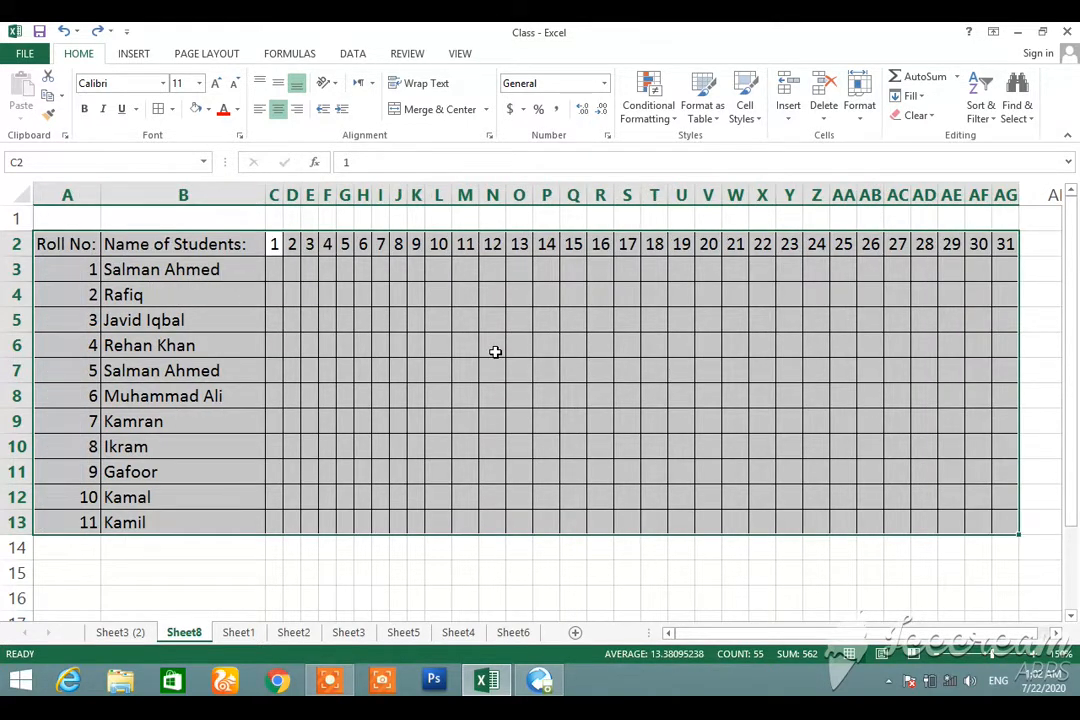
click(494, 353)
Set the width of the day columns C through AG to 2
click(275, 195)
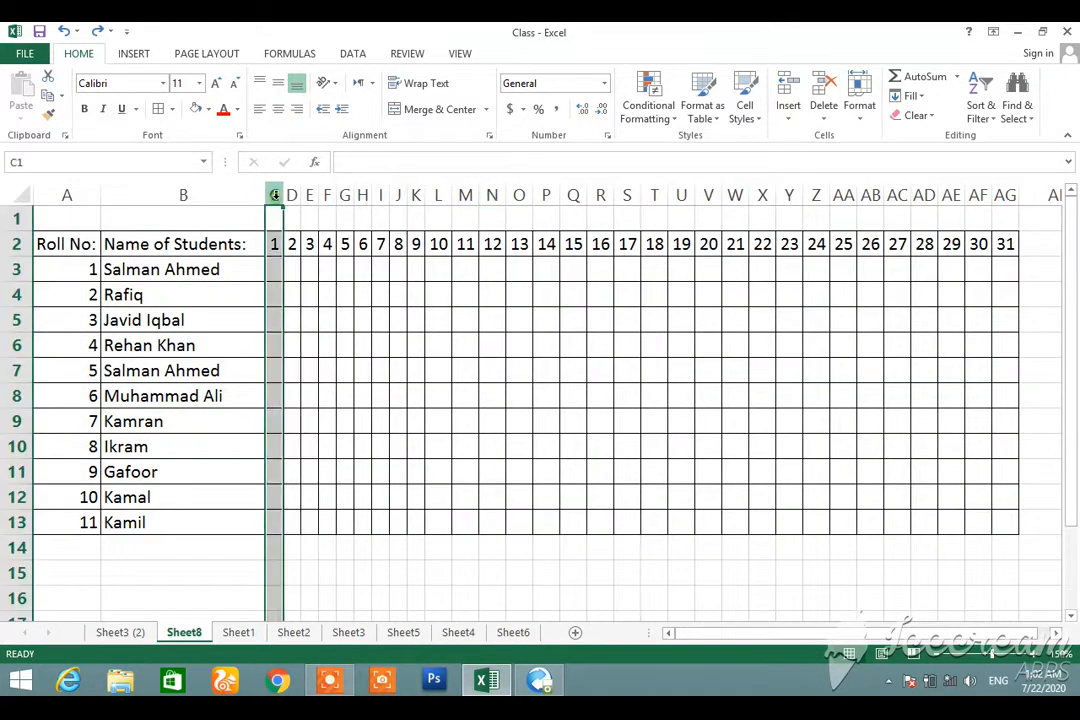
drag(275, 195, 1005, 195)
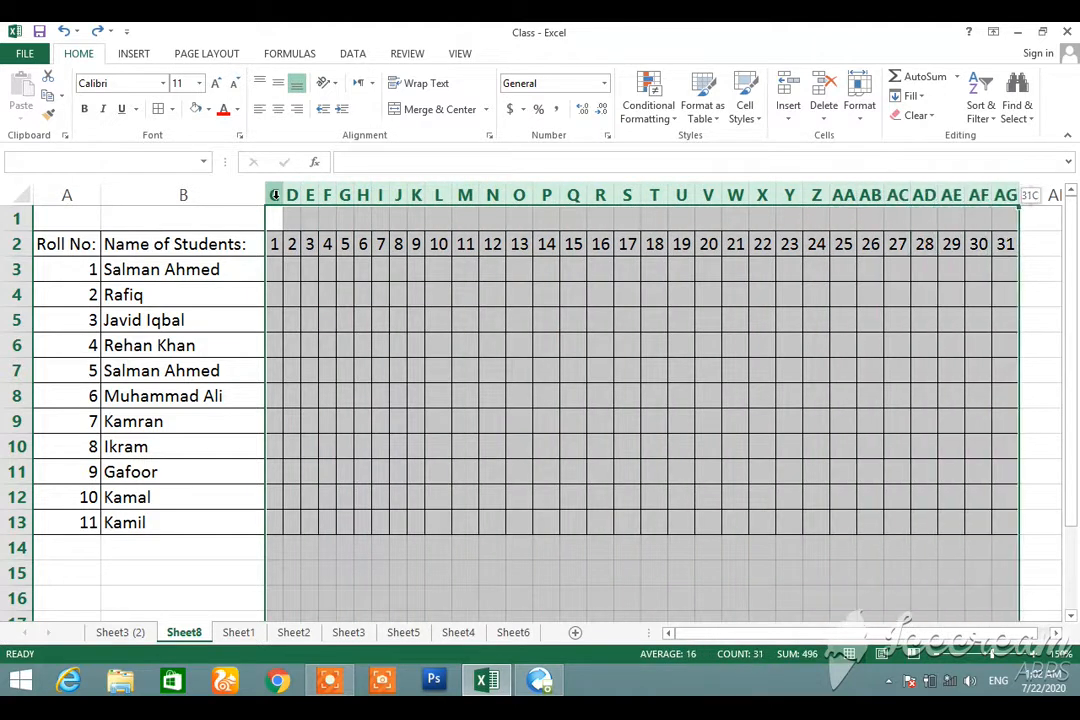
click(860, 97)
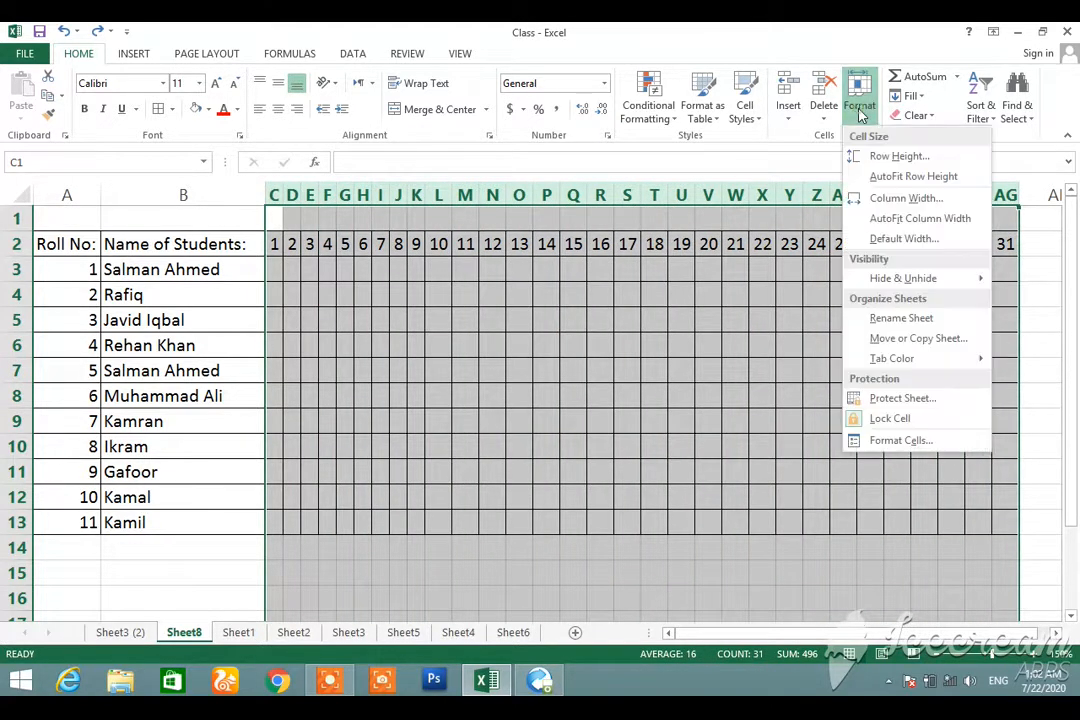
click(898, 198)
text(2)
click(523, 355)
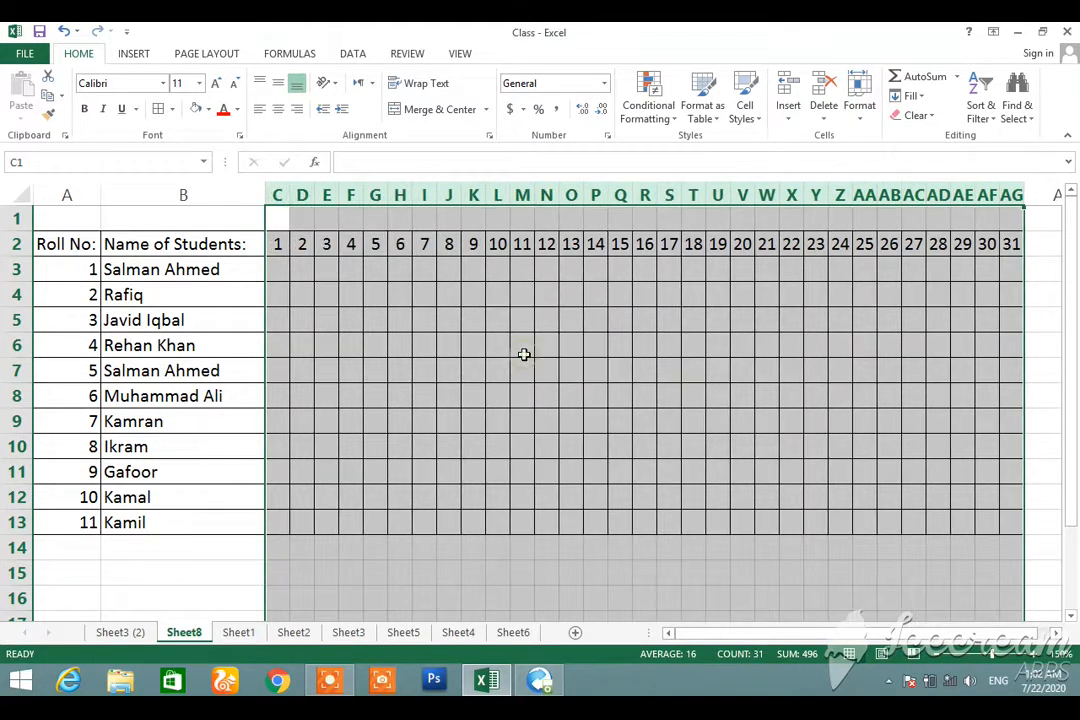
click(427, 350)
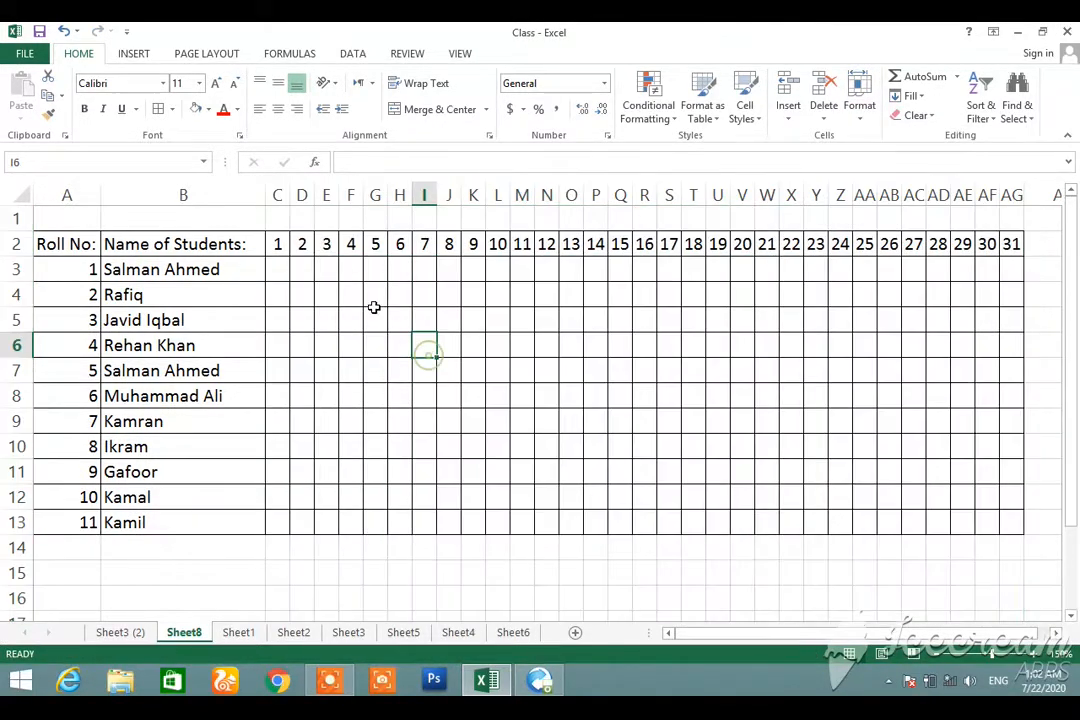
Enter Fri in C1 above day 1 and fill the weekday series across row 1 to AG1
click(283, 212)
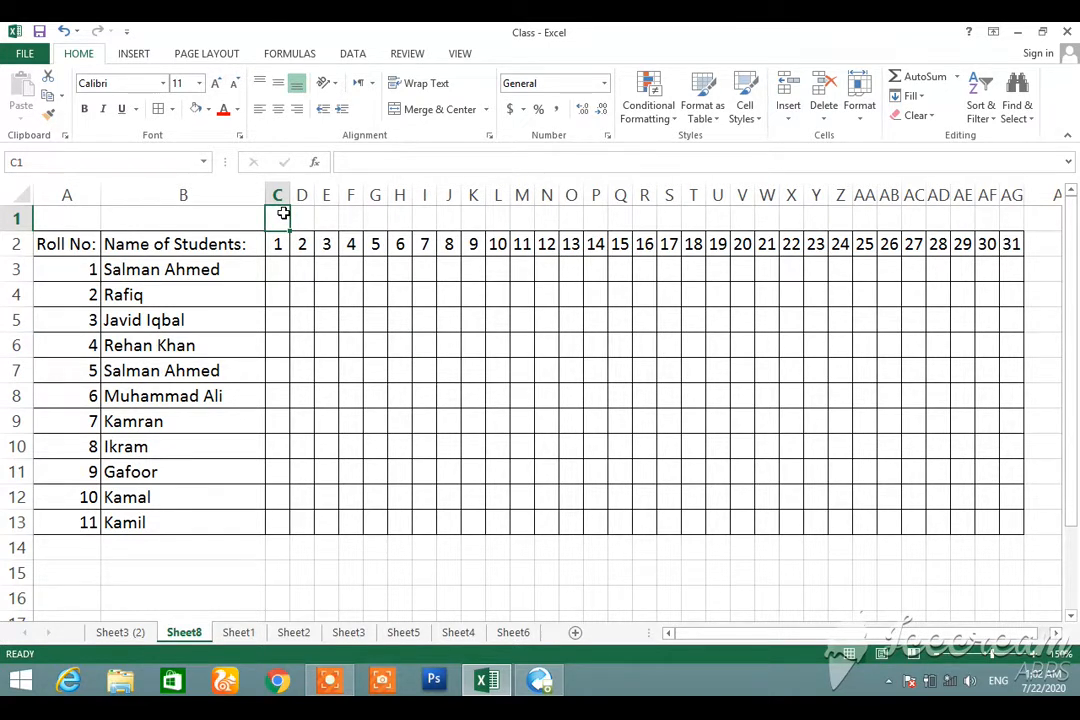
text(F)
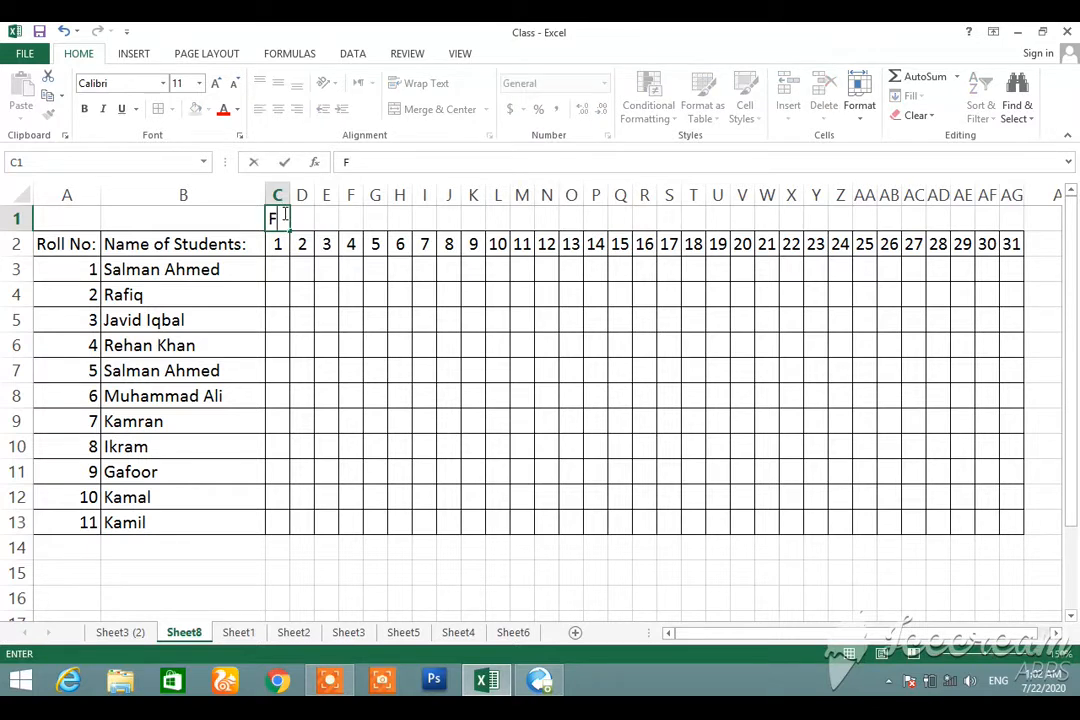
key(Return)
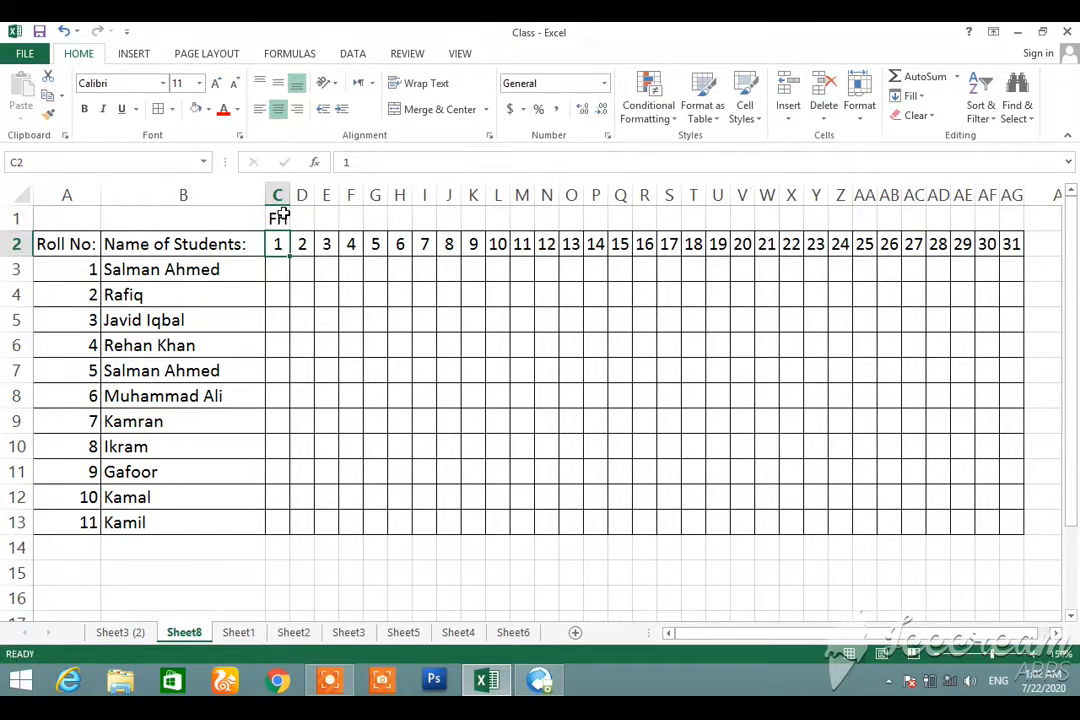
click(283, 216)
drag(289, 230, 1015, 248)
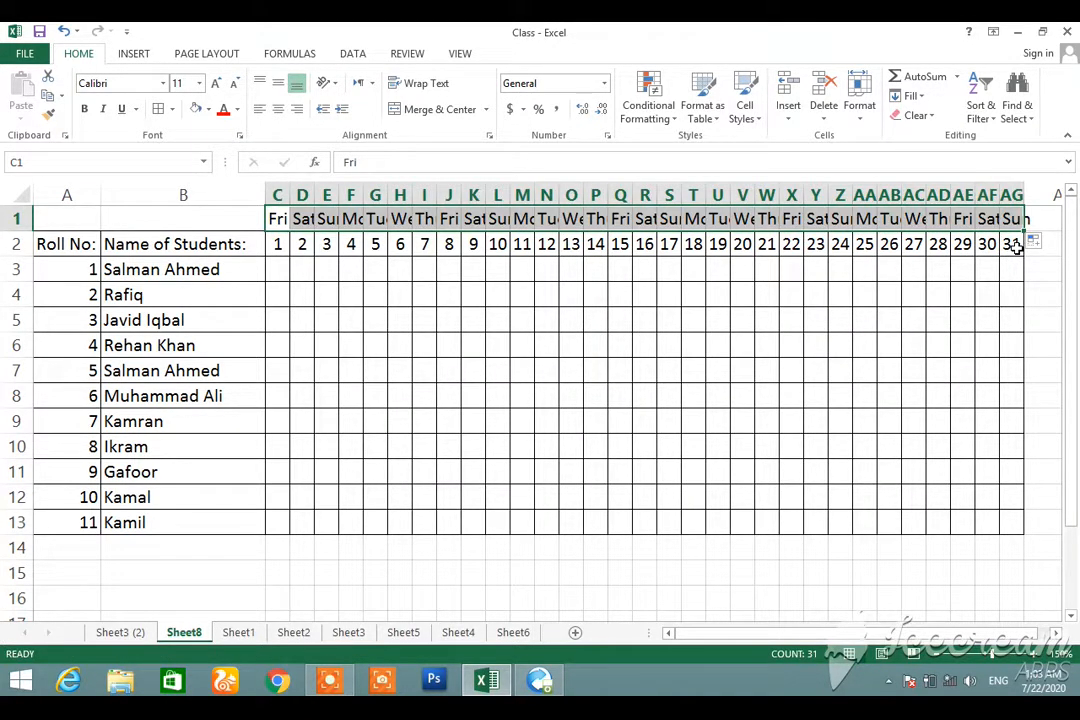
Set the width of the weekday columns C through AG to 3.5
click(862, 112)
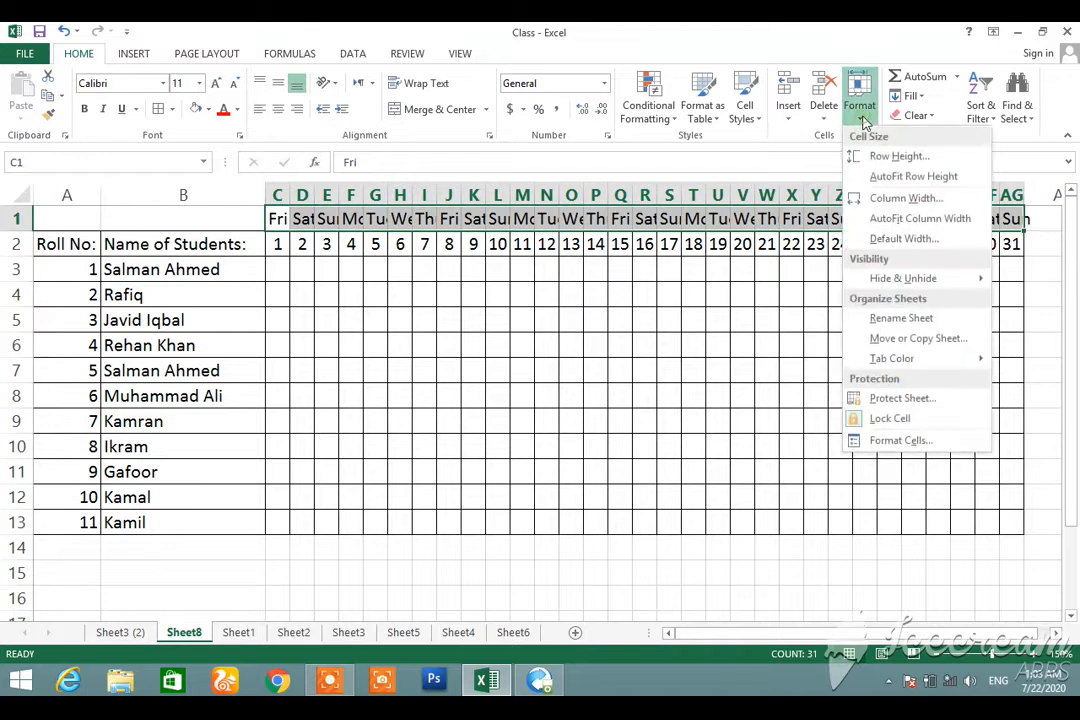
click(891, 200)
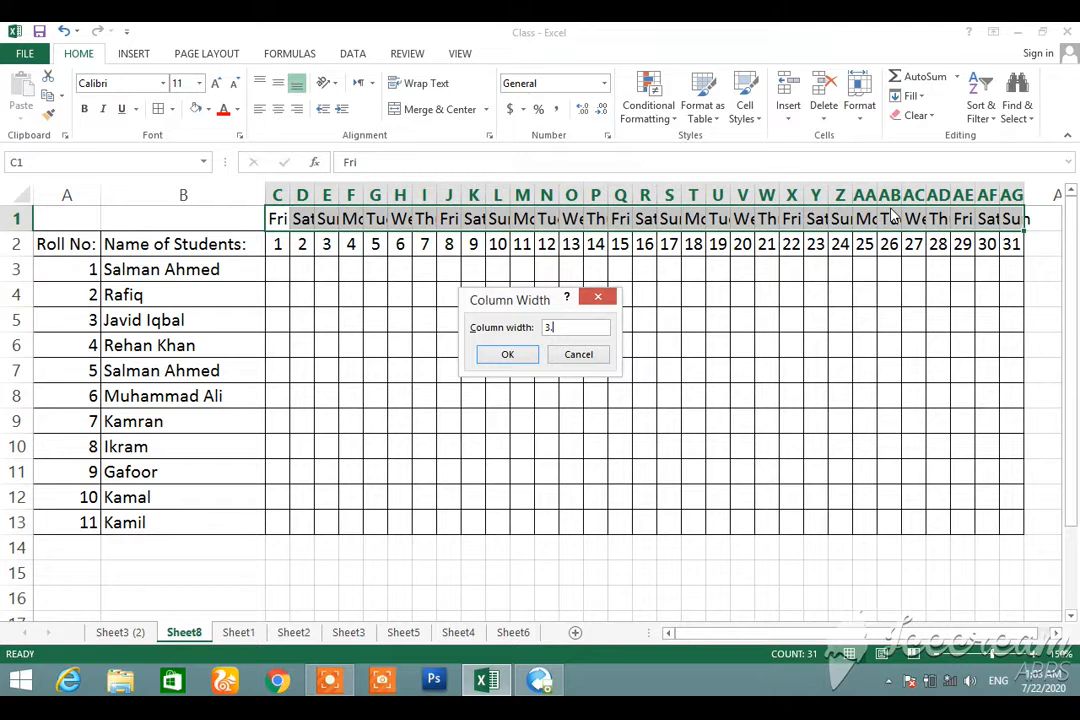
text(3.5)
key(Return)
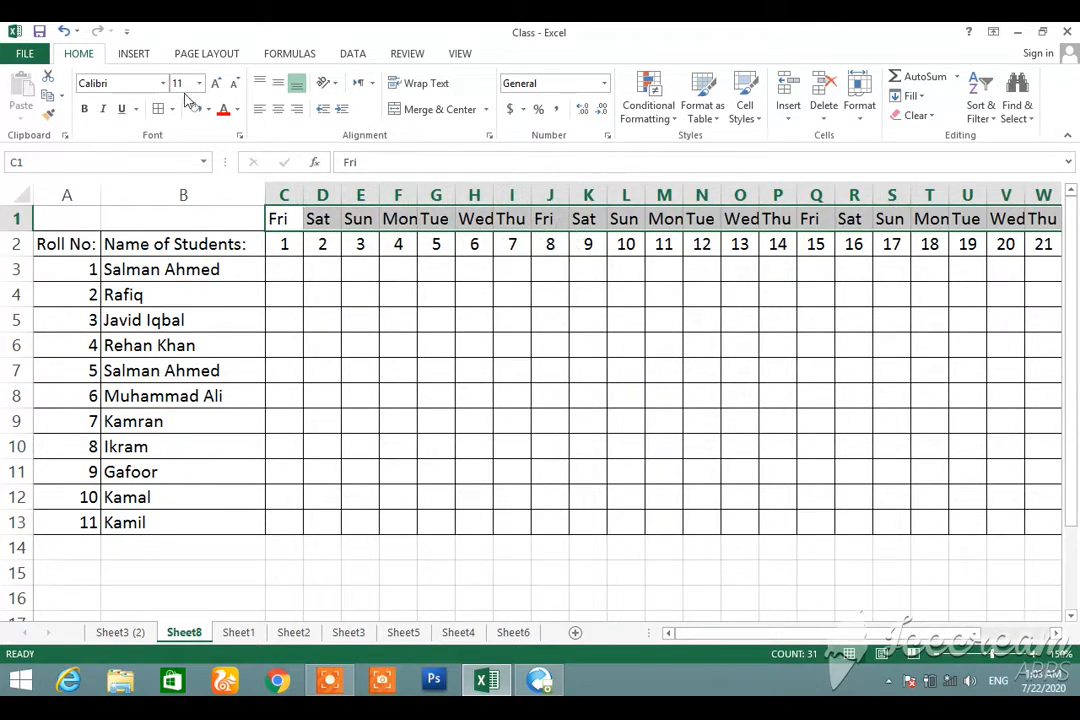
Merge and center the Name of Students header over B1:B2 and the Roll No header over A1:A2
click(222, 225)
key(shift+Down)
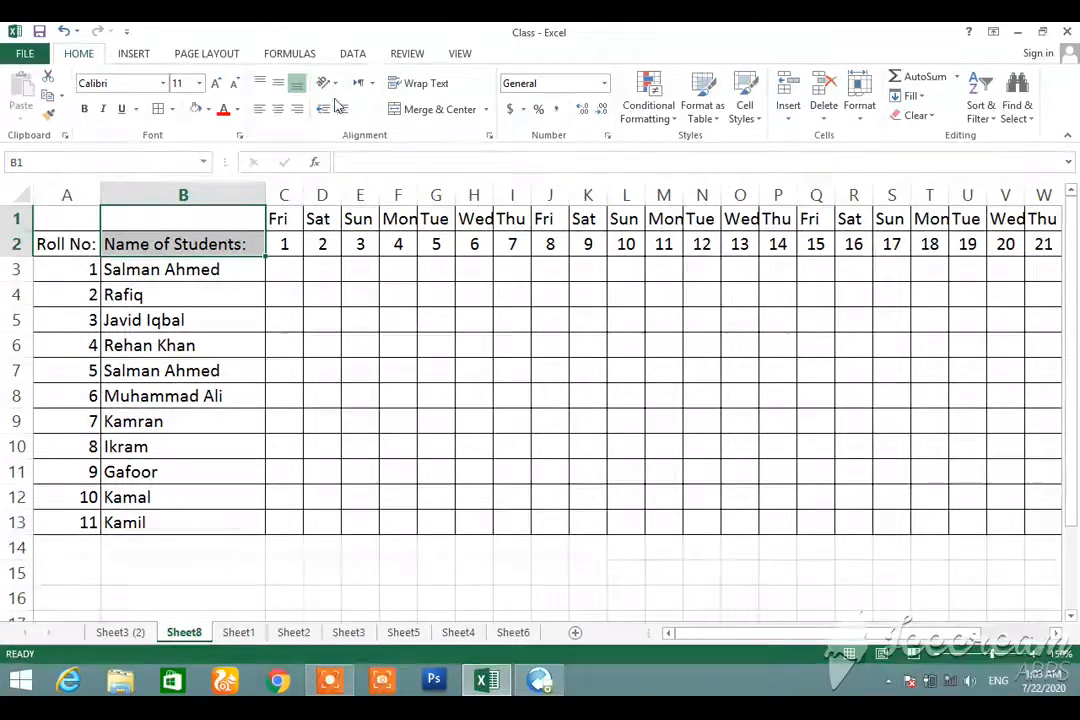
click(398, 109)
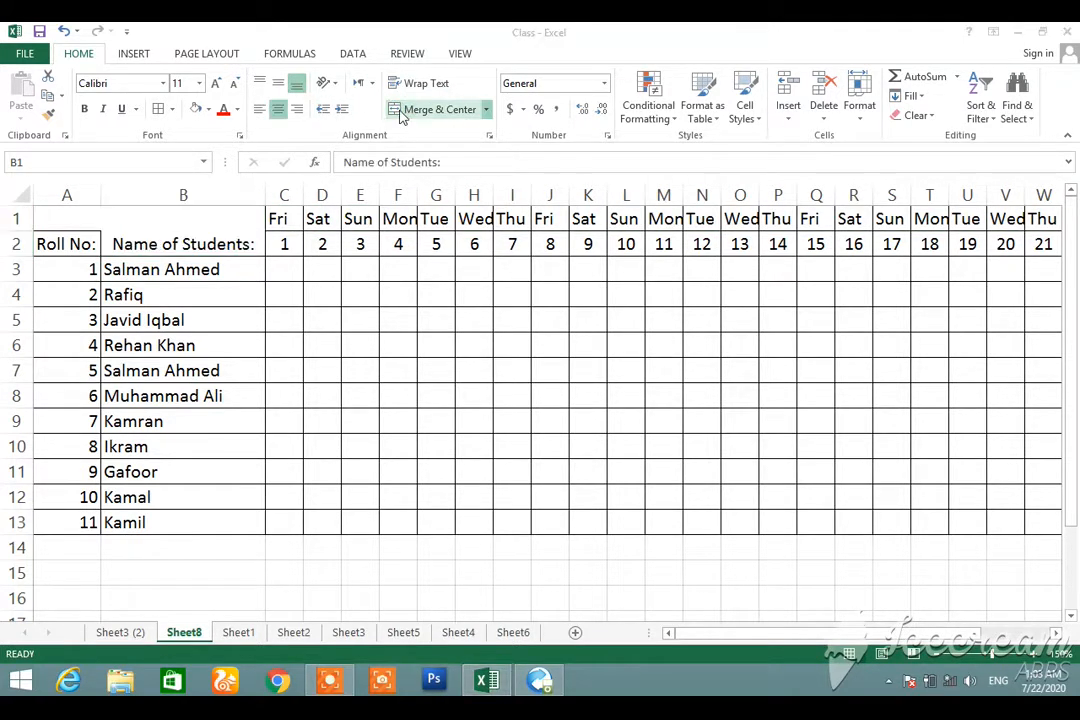
key(super+c)
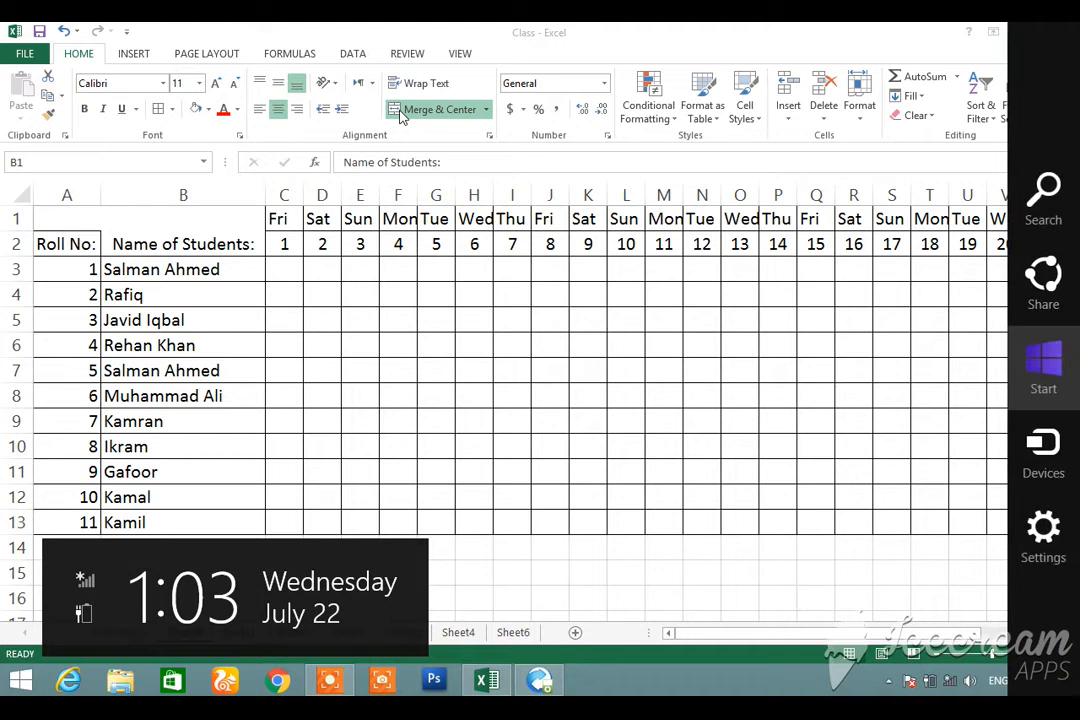
click(80, 218)
click(78, 215)
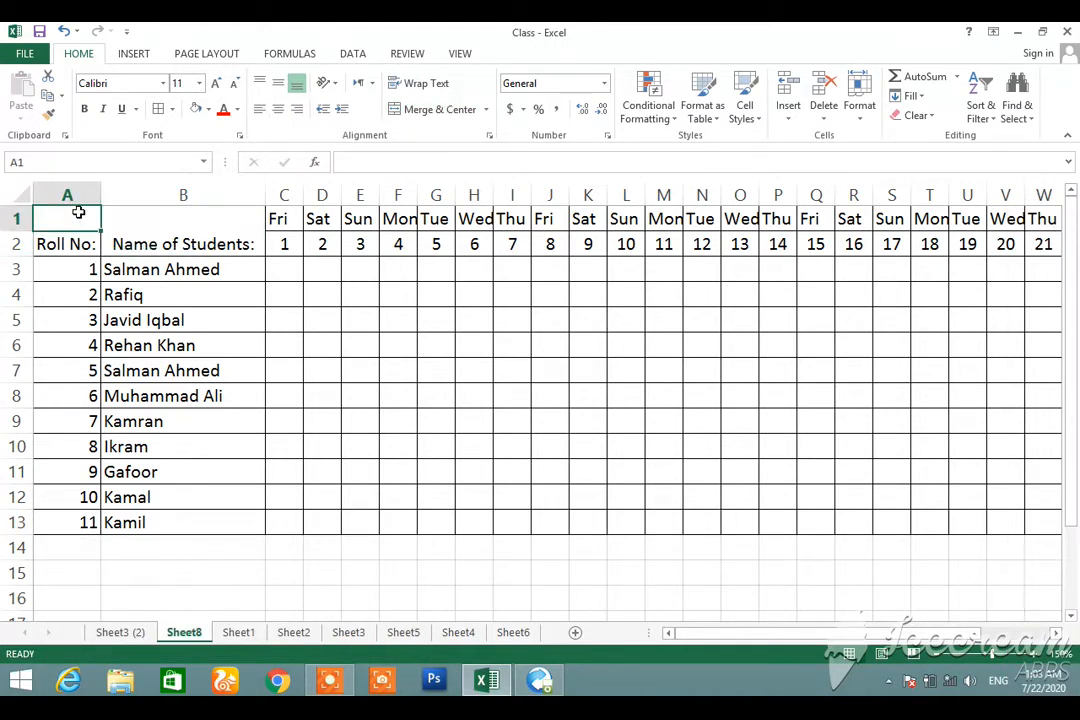
key(shift+Down)
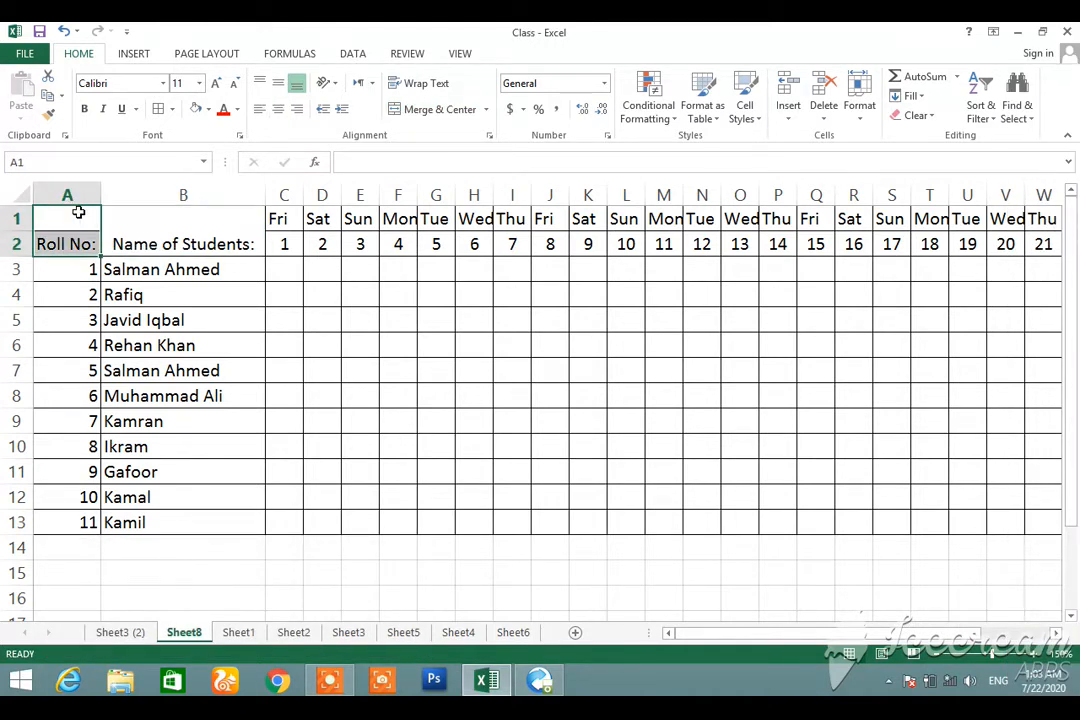
click(400, 109)
Apply all borders to the full table including the weekday row, A1:AG13
key(ctrl+shift+End)
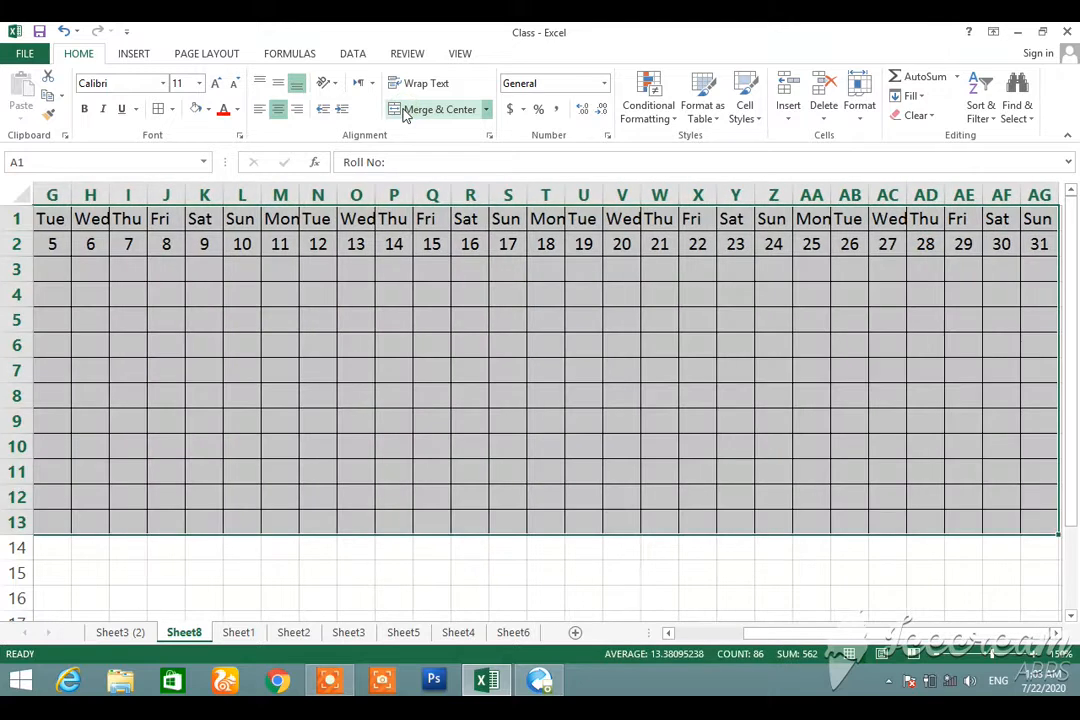
click(165, 112)
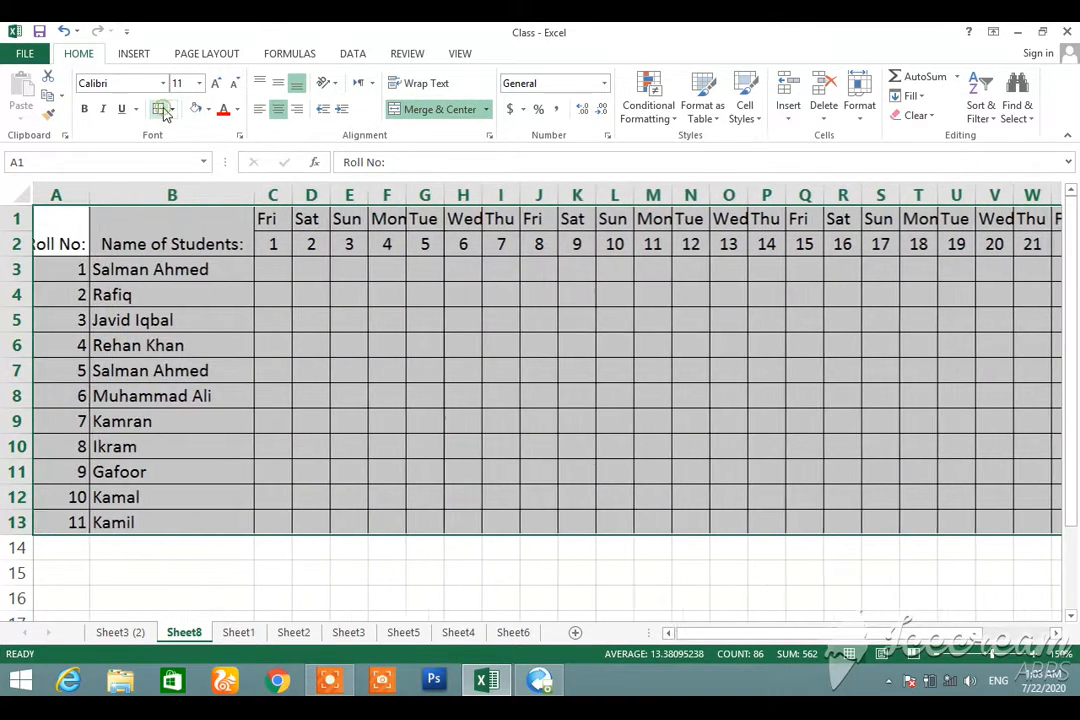
click(370, 356)
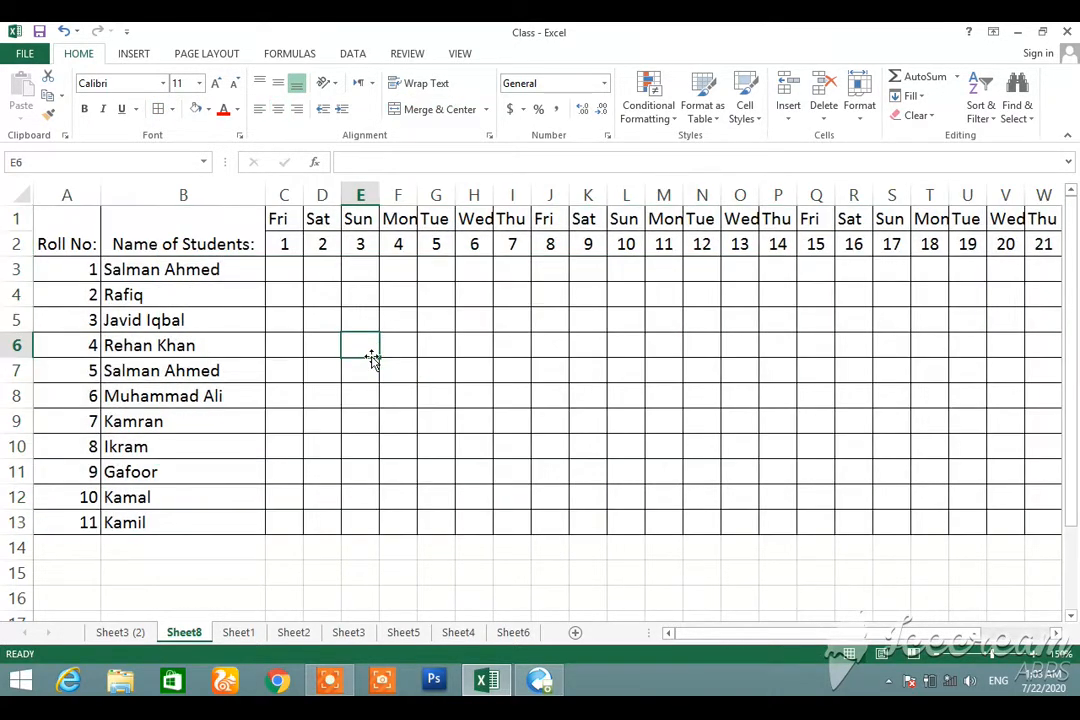
Make row 1 taller and rotate the weekday headings in C1:AG1 to read upward
click(284, 222)
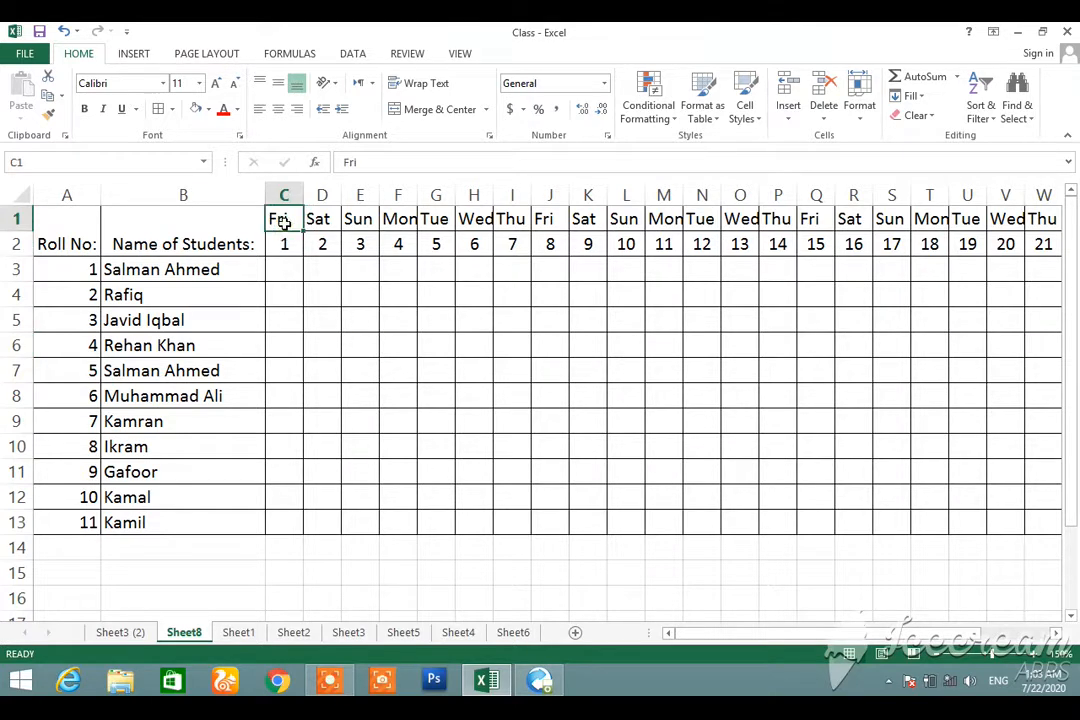
key(shift+Right)
key(shift+Right)
key(shift+Right)
key(shift+Right)
key(shift+Right)
key(shift+Right)
key(shift+Right)
key(shift+Right)
key(shift+Right)
key(shift+Right)
key(shift+Right)
key(shift+Right)
key(shift+Right)
key(shift+Right)
key(shift+Right)
key(shift+Right)
key(shift+Right)
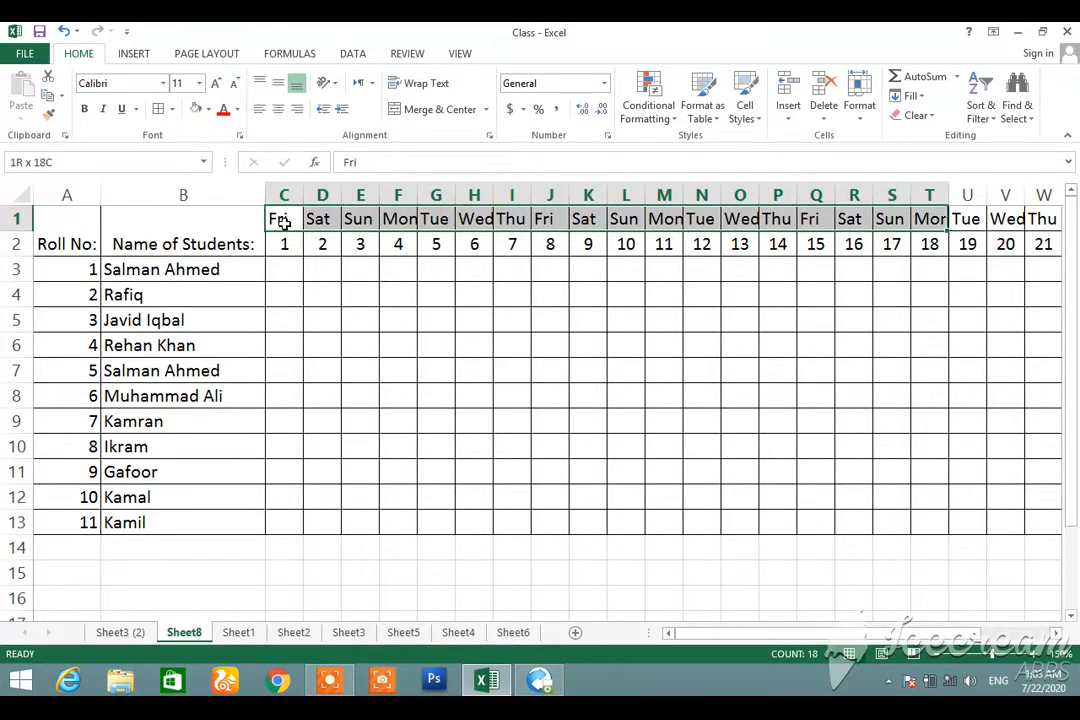
key(shift+Right)
key(shift+Right)
key(shift+Right)
key(shift+Right)
key(shift+Right)
key(shift+Right)
key(shift+Right)
key(shift+Right)
key(shift+Right)
key(shift+Right)
key(shift+Right)
key(shift+Right)
key(shift+Right)
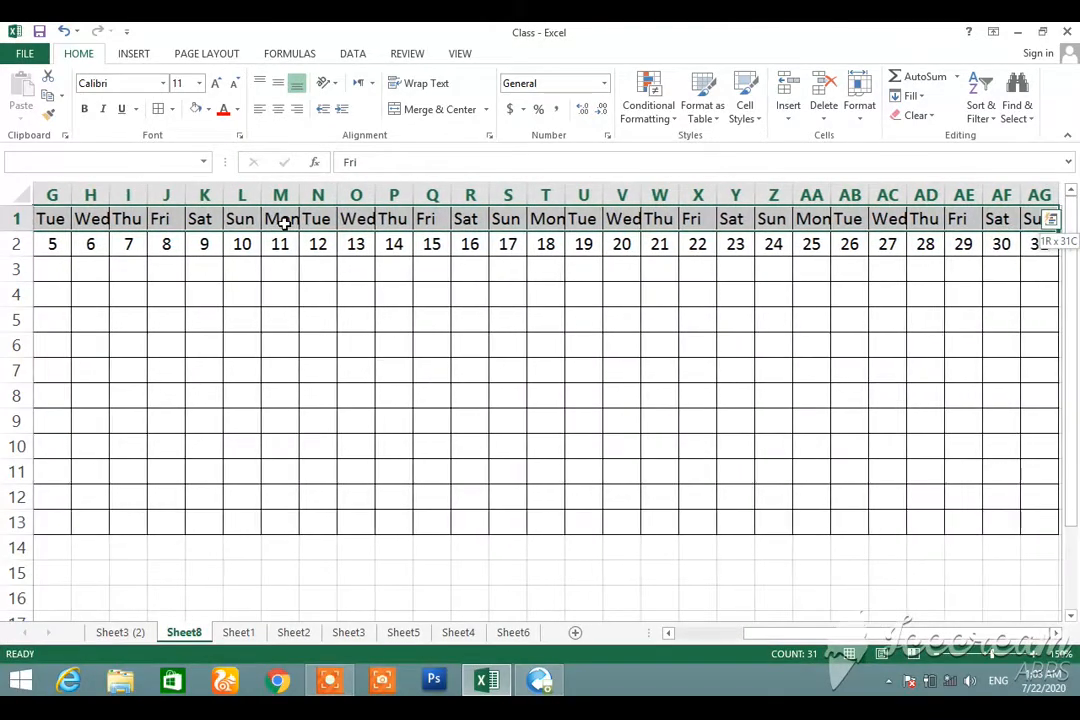
key(shift+Right)
key(shift+Left)
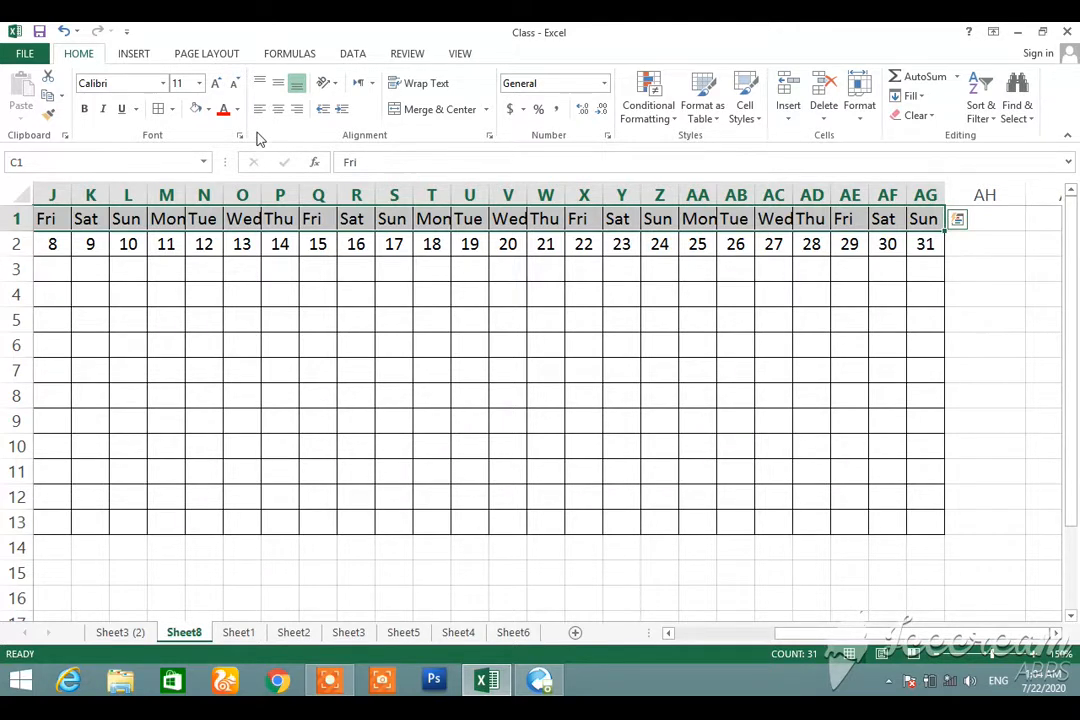
drag(11, 232, 10, 264)
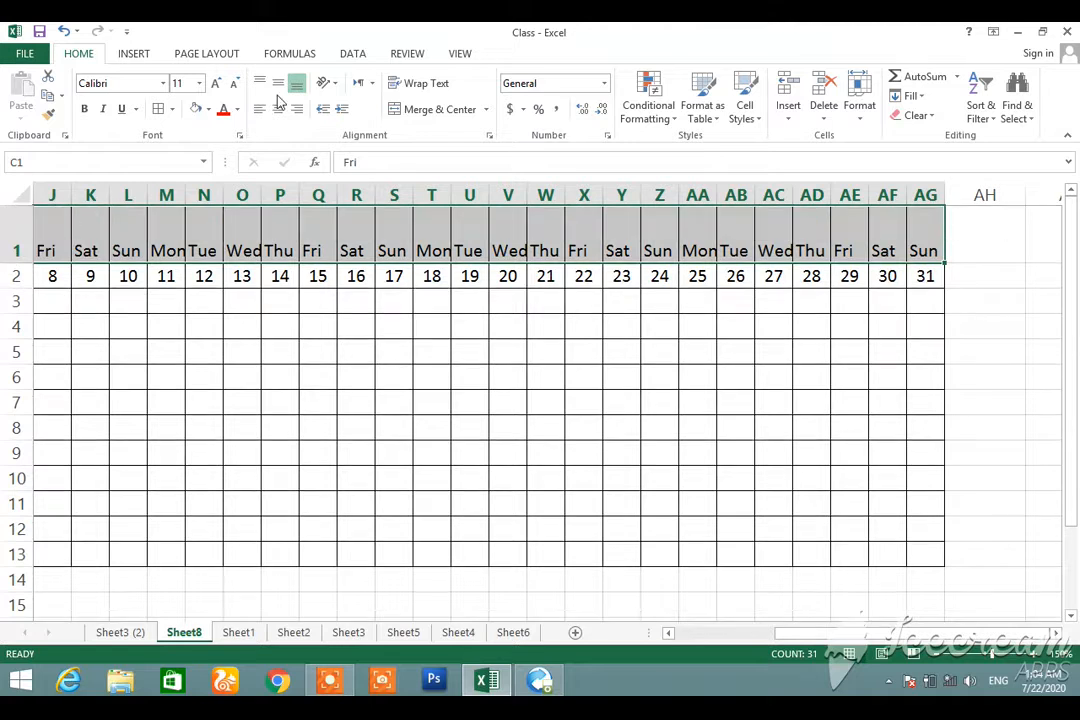
click(333, 84)
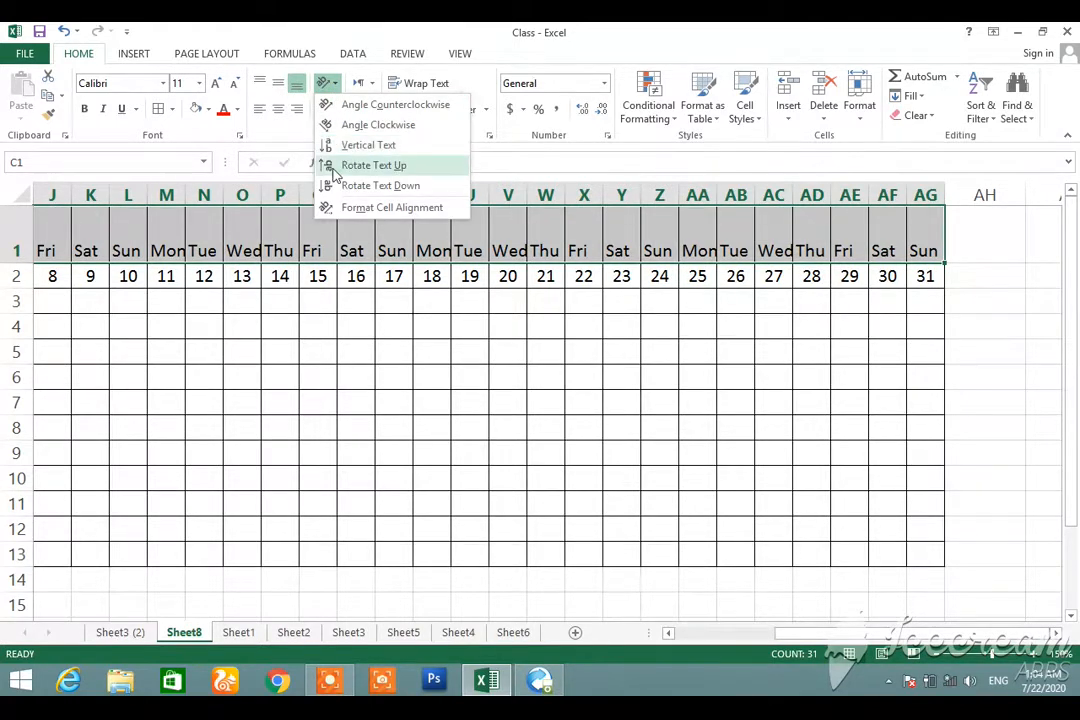
click(373, 165)
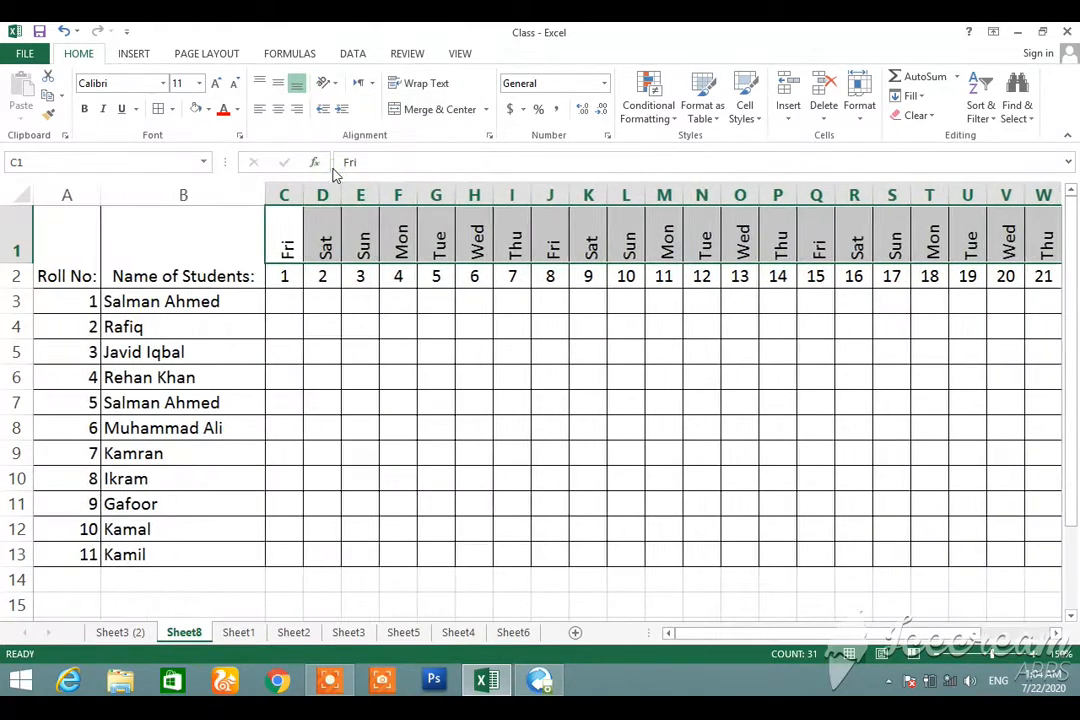
Center the weekday headings in C1:AG1 horizontally and vertically and fill them with light blue
click(278, 108)
click(277, 86)
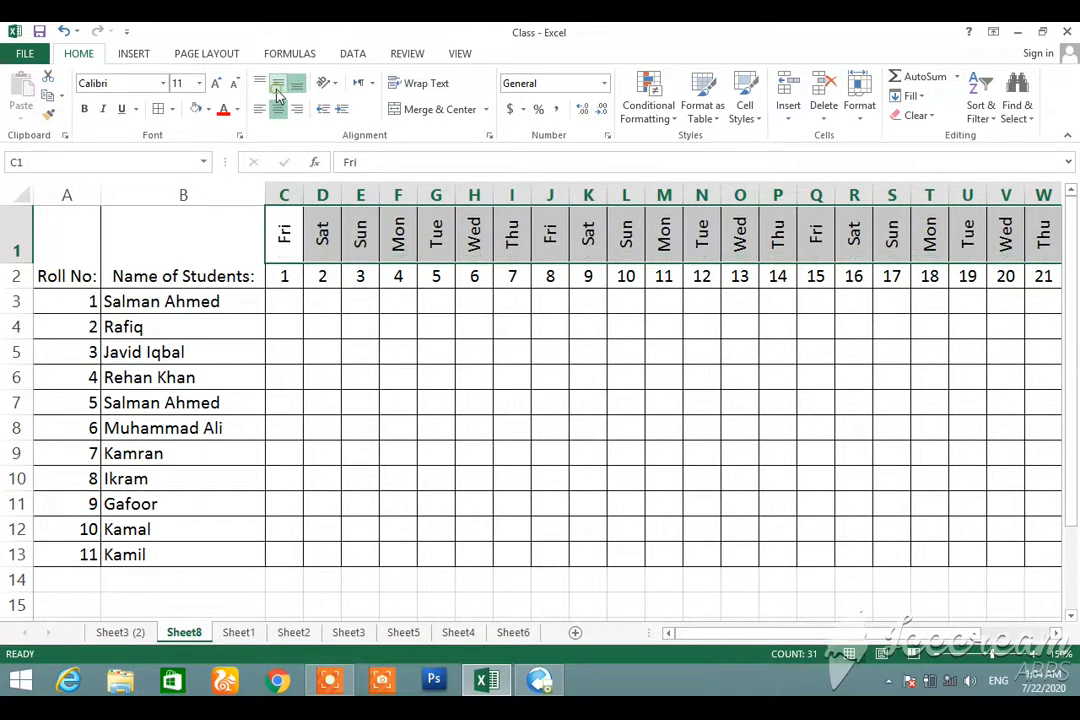
click(208, 109)
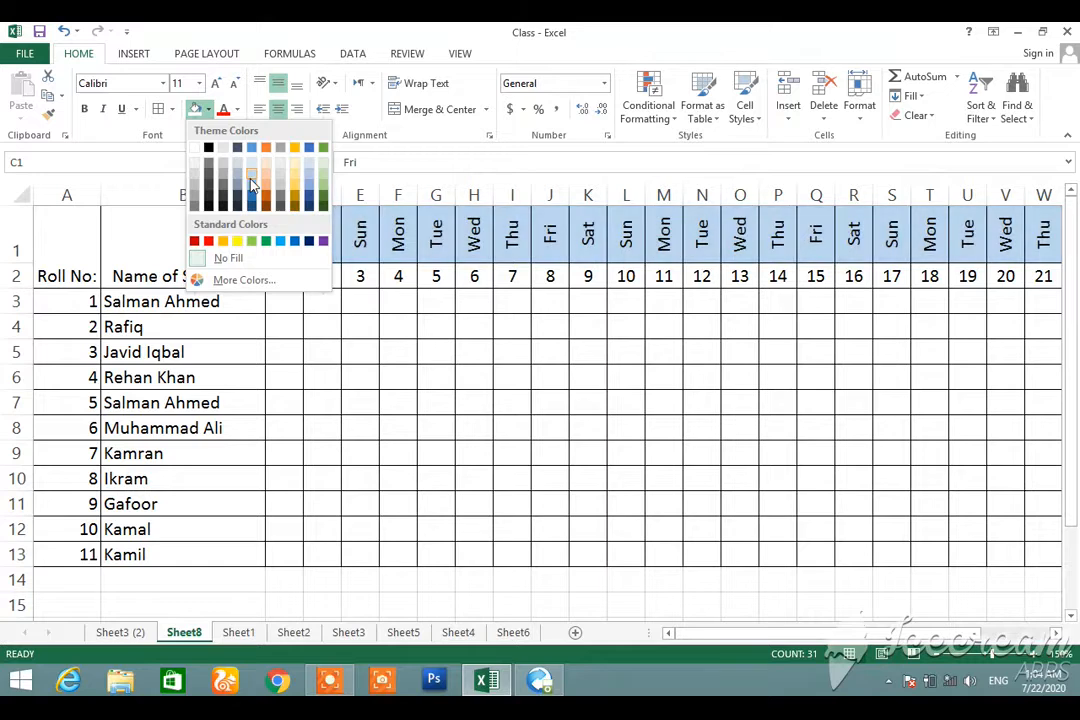
click(251, 181)
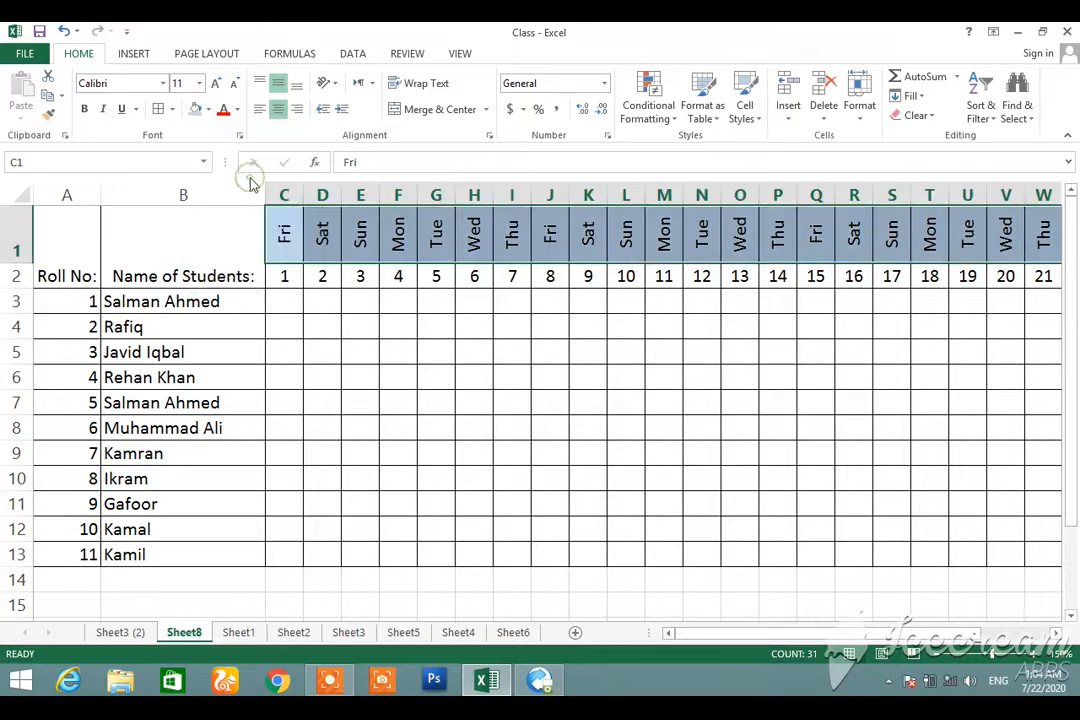
Fill the day numbers 1 to 31 in C2:AG2 with light gold
click(271, 276)
key(shift+Right)
key(shift+Right)
key(shift+Right)
key(shift+Right)
key(shift+Right)
key(shift+Right)
key(shift+Right)
key(shift+Right)
key(shift+Right)
key(shift+Right)
key(shift+Right)
key(shift+Right)
key(shift+Right)
key(shift+Right)
key(shift+Right)
key(shift+Right)
key(shift+Right)
key(shift+Right)
key(shift+Right)
key(shift+Right)
key(shift+Right)
key(shift+Right)
key(shift+Right)
key(shift+Right)
key(shift+Right)
key(shift+Right)
key(shift+Right)
key(shift+Right)
key(shift+Right)
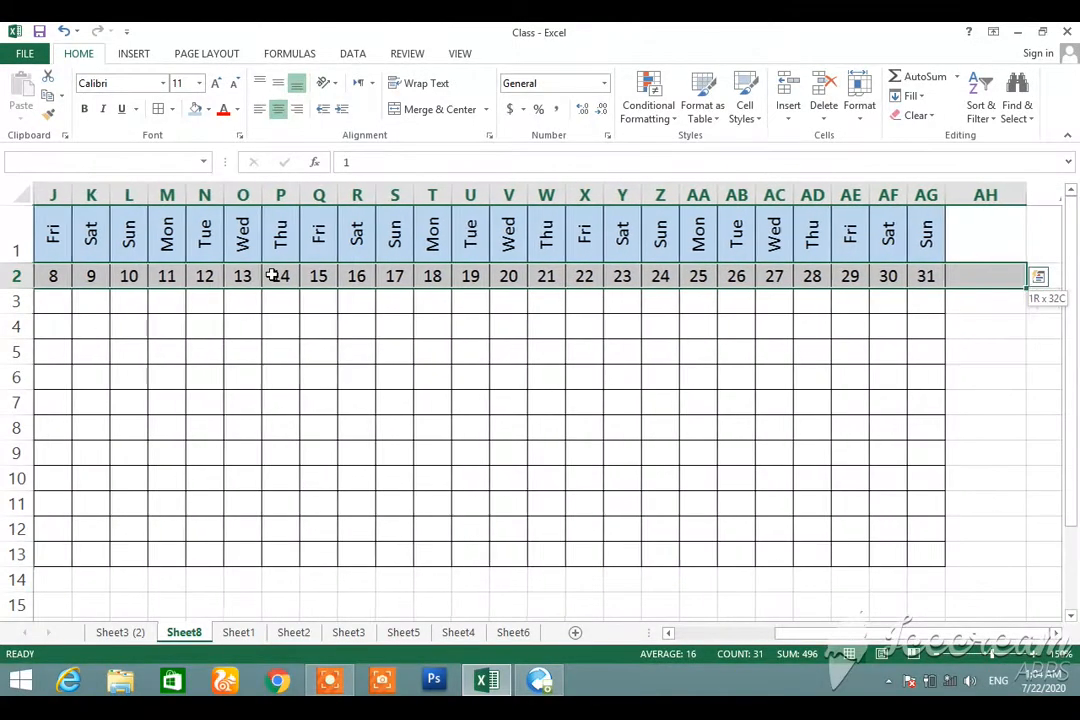
key(shift+Left)
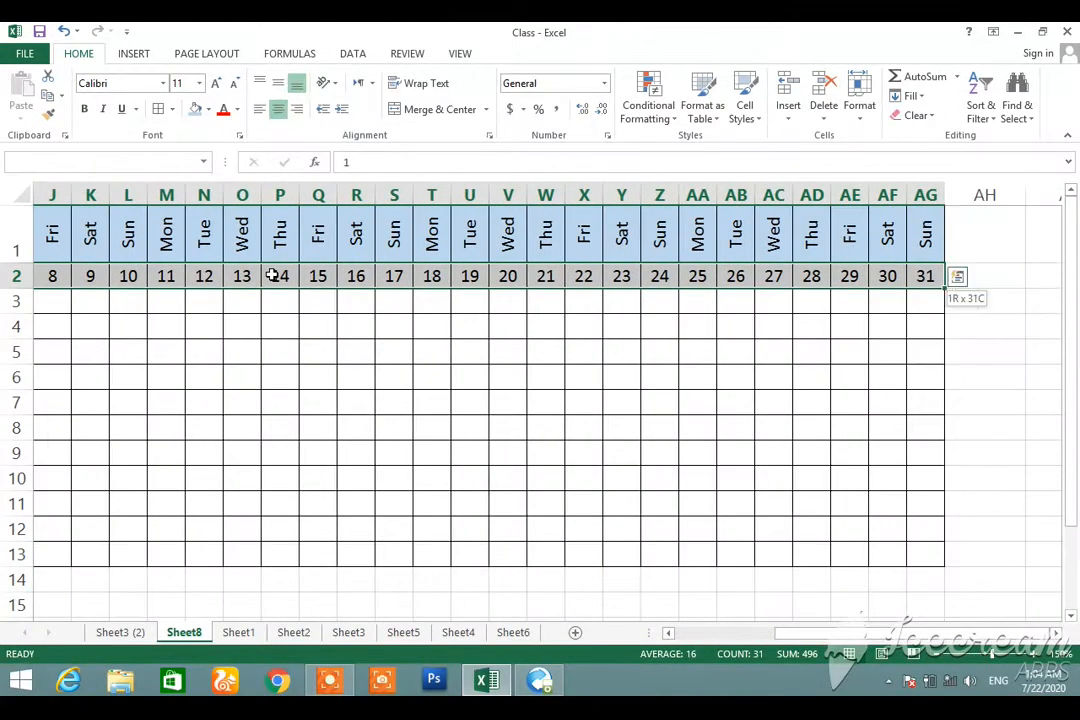
click(208, 109)
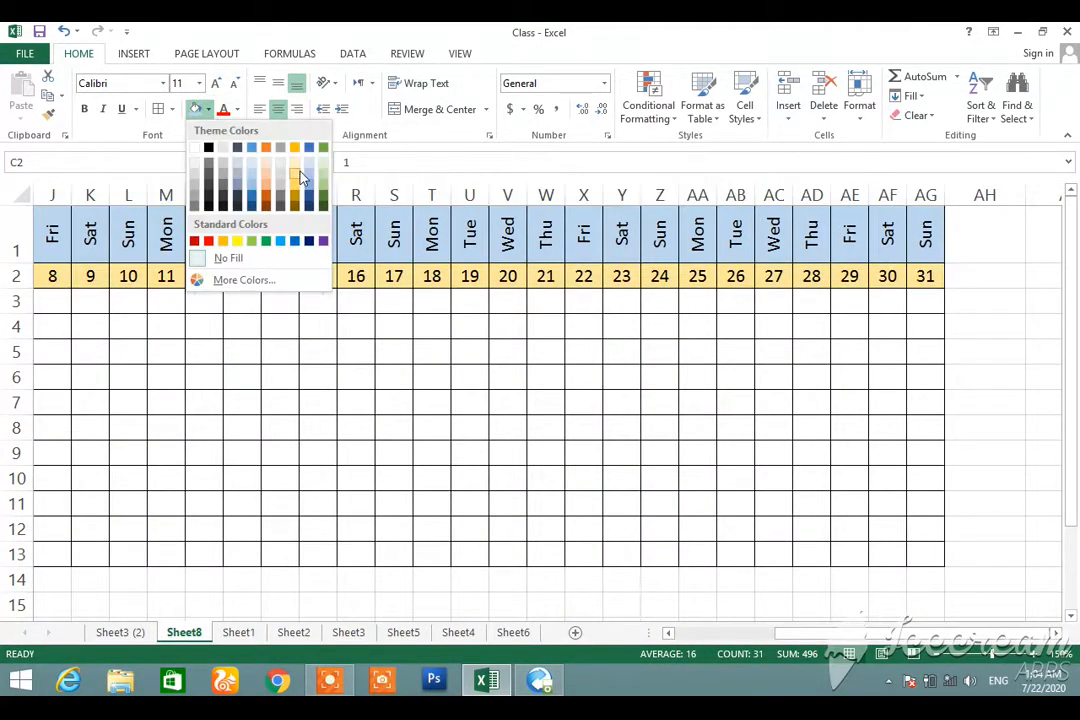
click(298, 183)
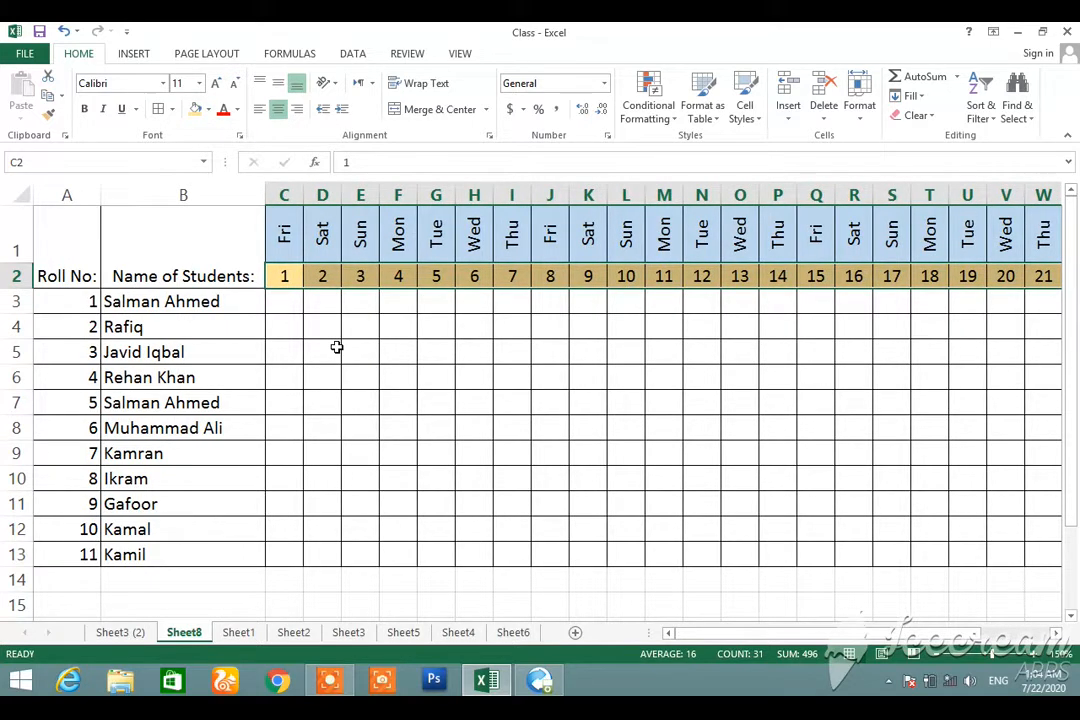
Vertically center the Name of Students and Roll No headers in their merged cells
click(209, 245)
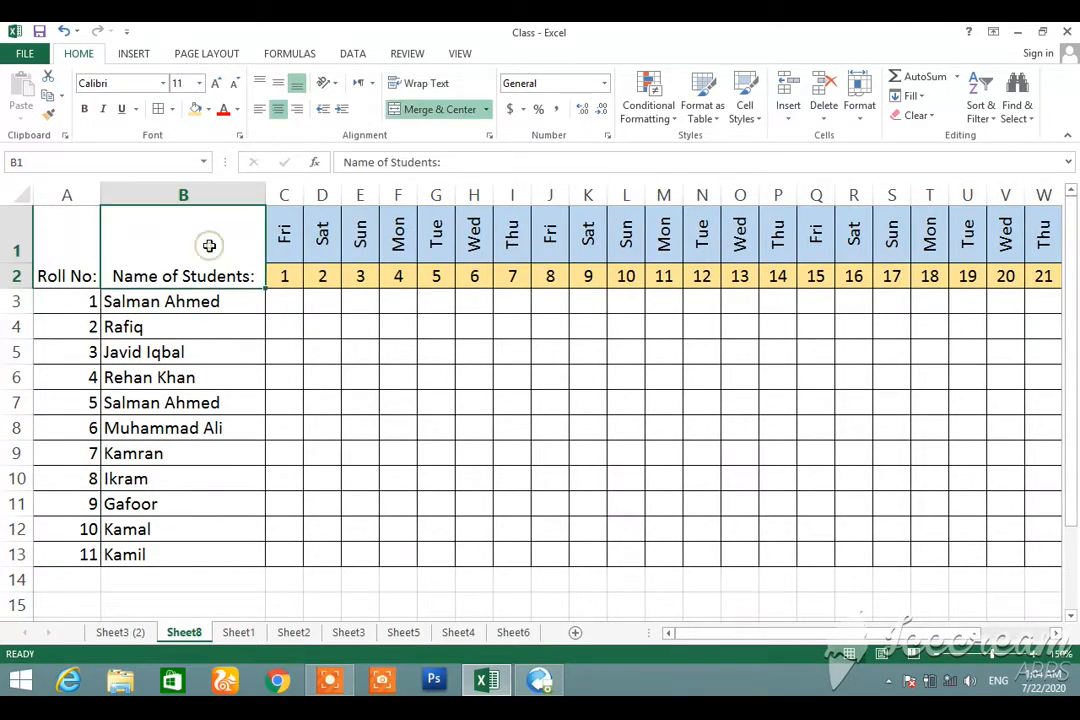
click(279, 90)
click(83, 241)
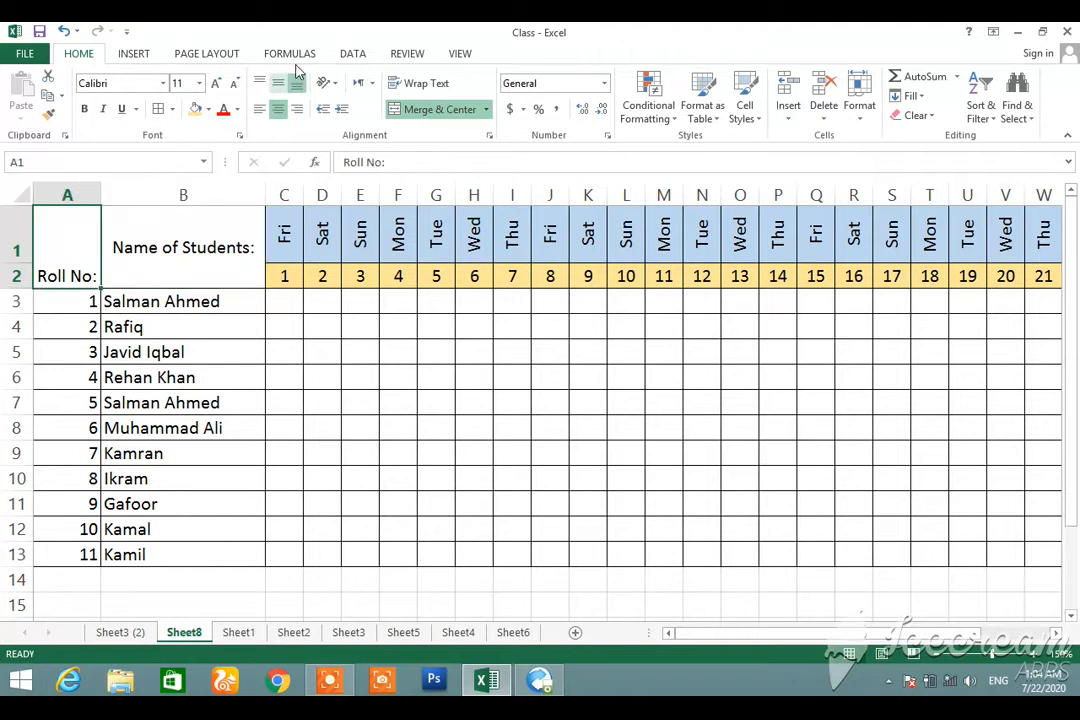
click(279, 83)
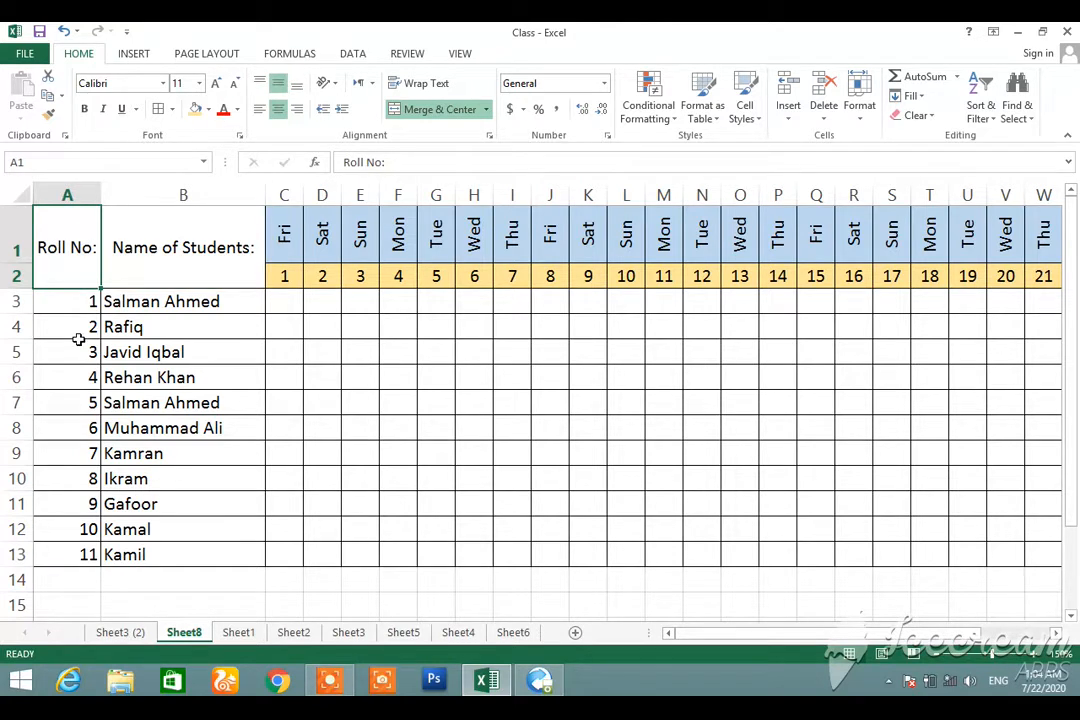
Fill the Roll No column, A1:A13, with light green
key(shift+Down)
key(shift+Down)
key(shift+Down)
key(shift+Down)
key(shift+Down)
key(shift+Down)
key(shift+Down)
key(shift+Down)
key(shift+Down)
key(shift+Down)
key(shift+Down)
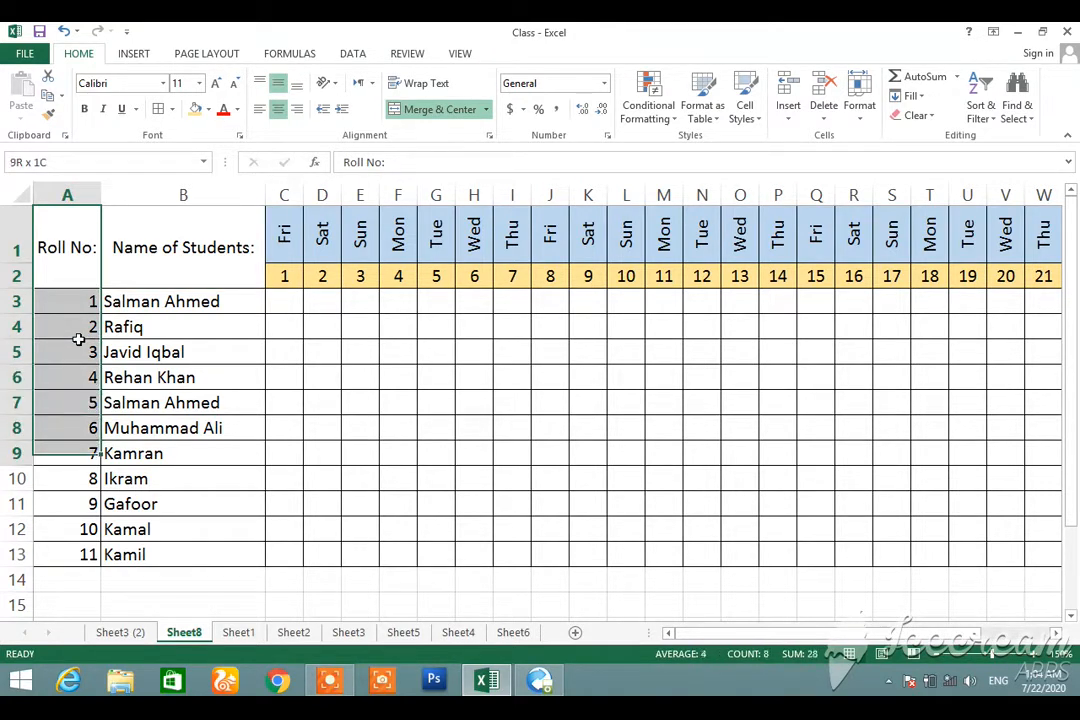
click(209, 111)
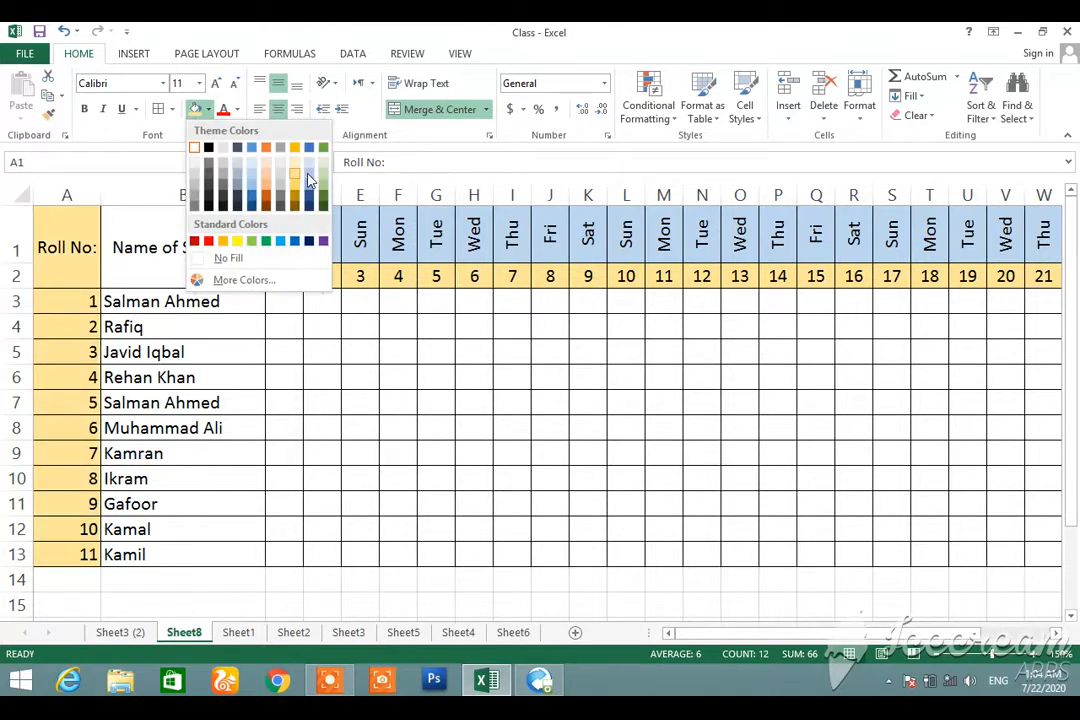
click(323, 180)
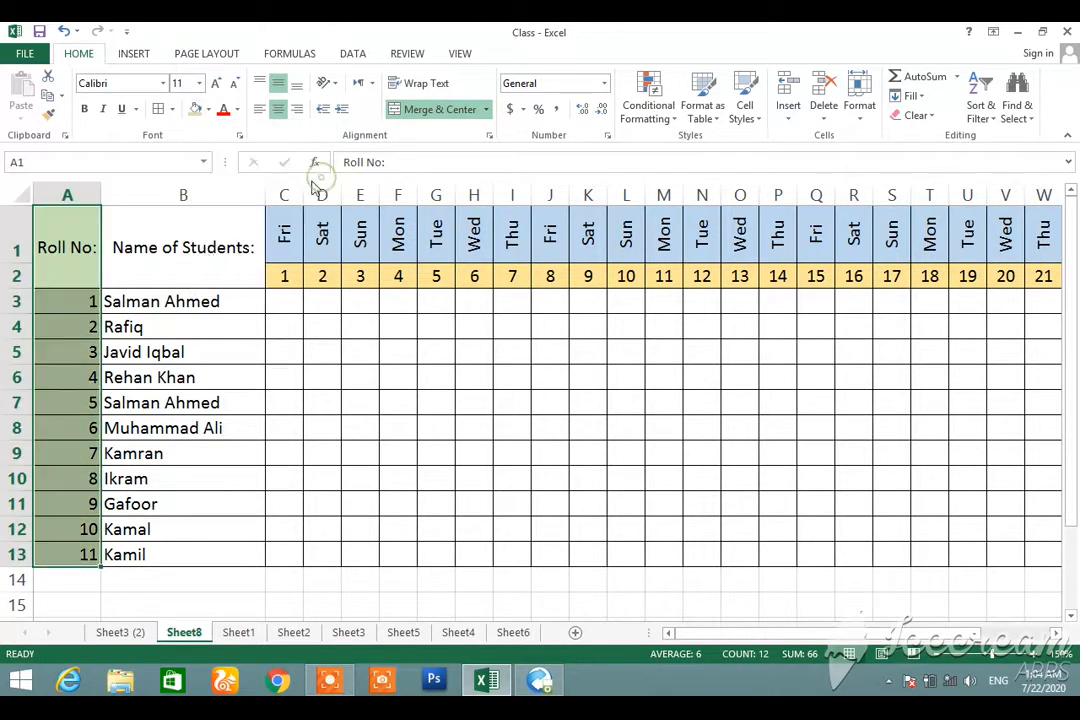
Fill the Name of Students column, B1:B13, with a medium blue darker than the weekday headings
click(205, 241)
key(shift+Down)
key(shift+Down)
key(shift+Down)
key(shift+Down)
key(shift+Down)
key(shift+Down)
key(shift+Down)
key(shift+Down)
key(shift+Down)
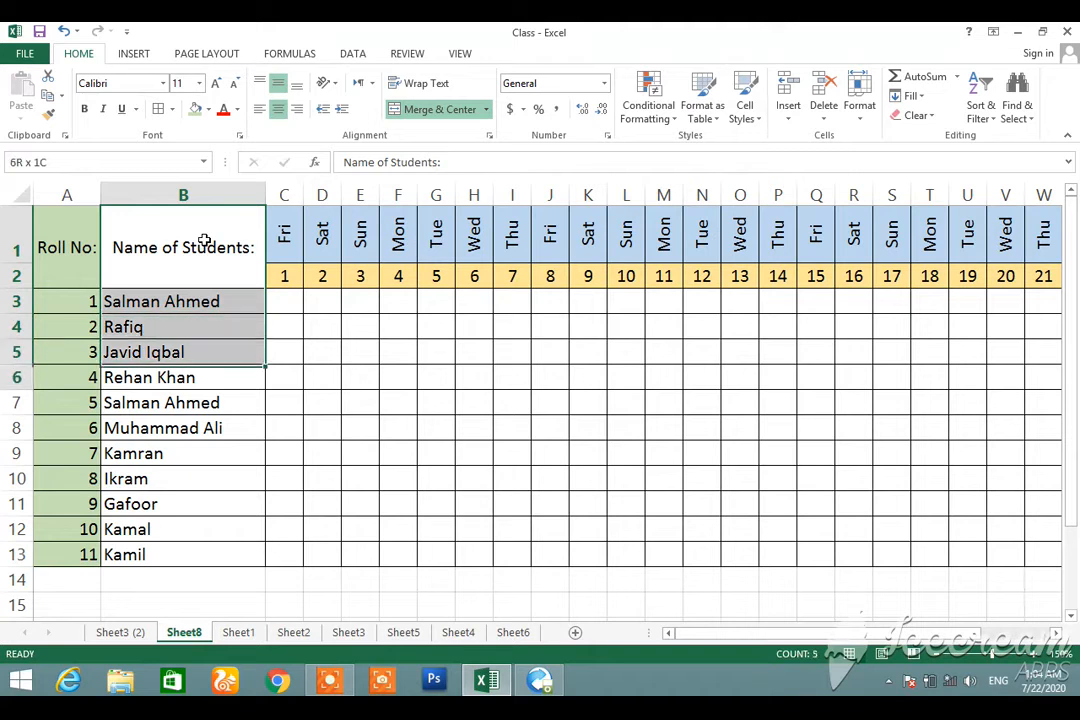
key(shift+Down)
key(shift+Down)
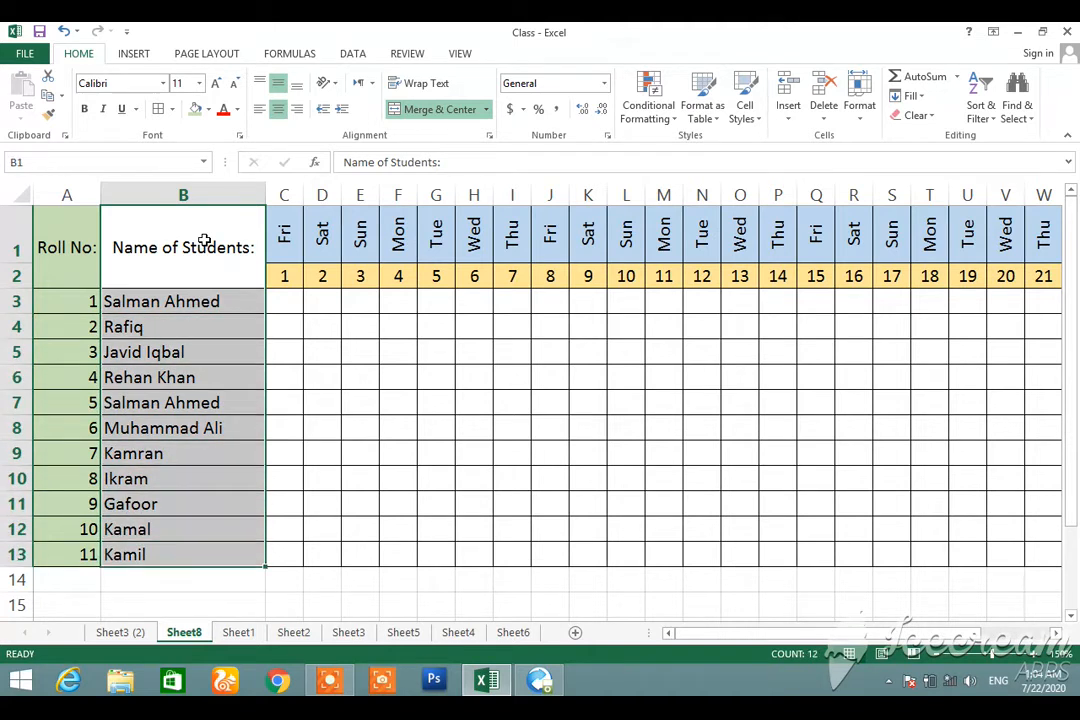
click(210, 109)
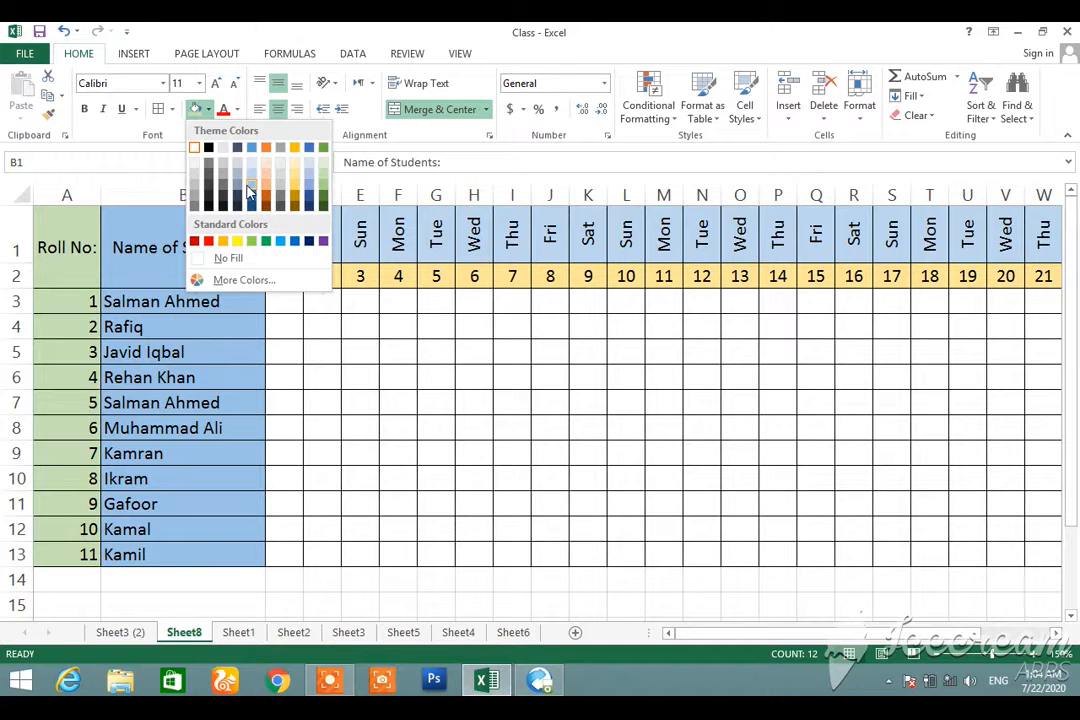
click(250, 190)
Enter the day 1 attendance marks P, L, P, P, P and A down C3:C8 for roll numbers 1 to 6
click(321, 372)
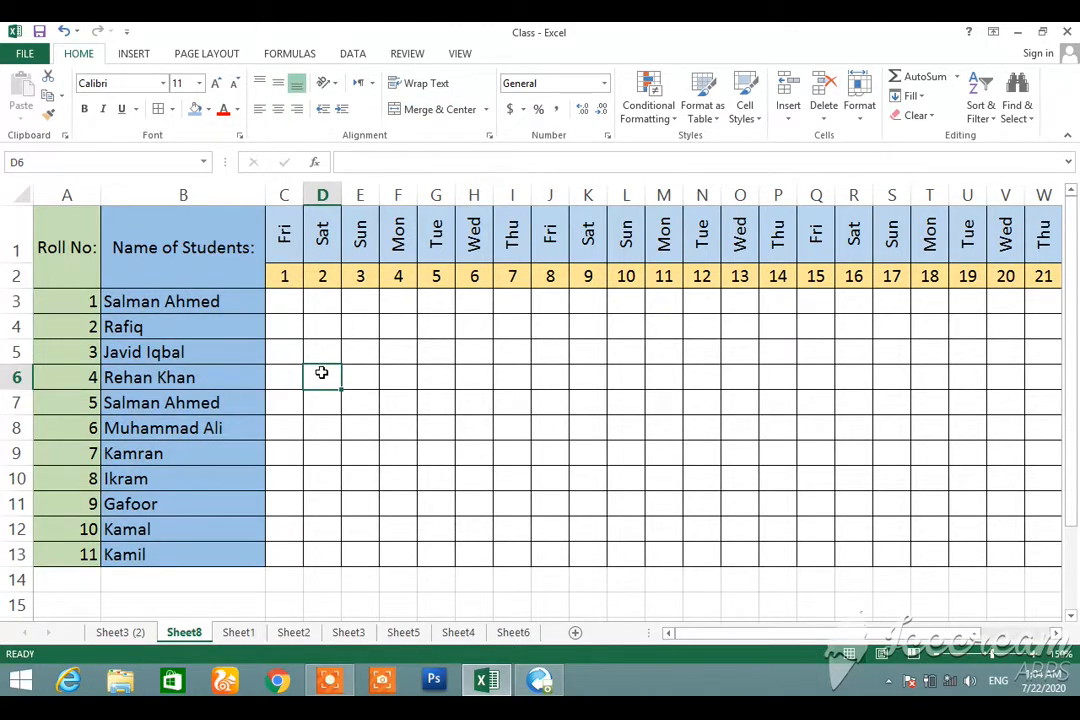
key(Up)
key(Up)
key(Up)
key(Left)
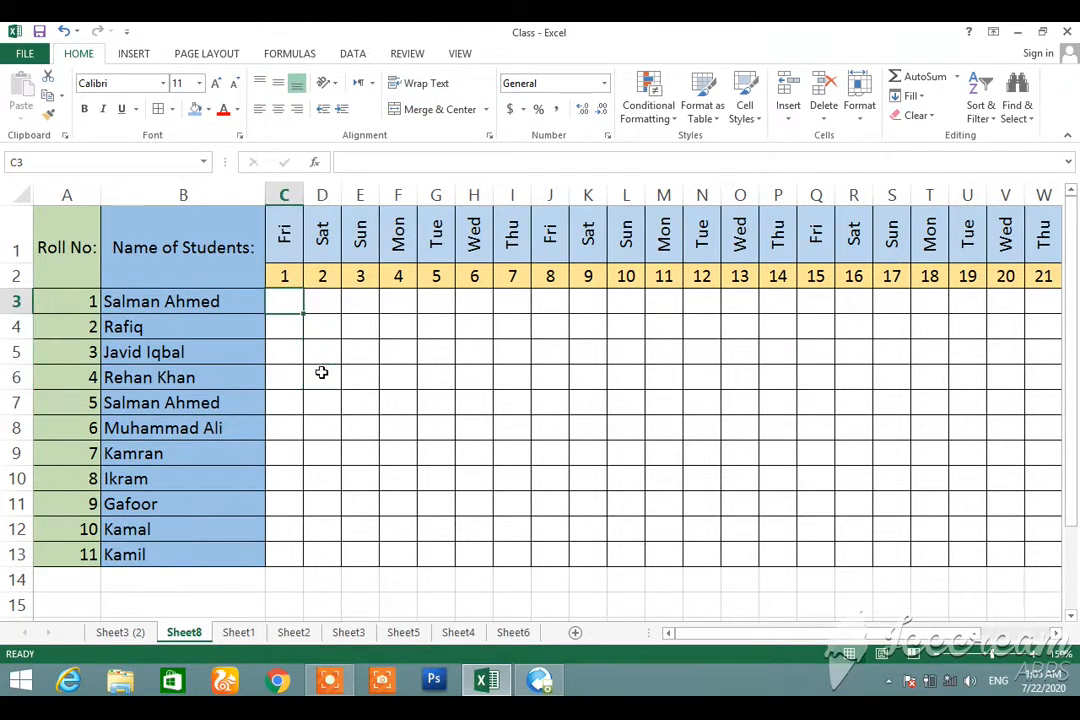
text(p)
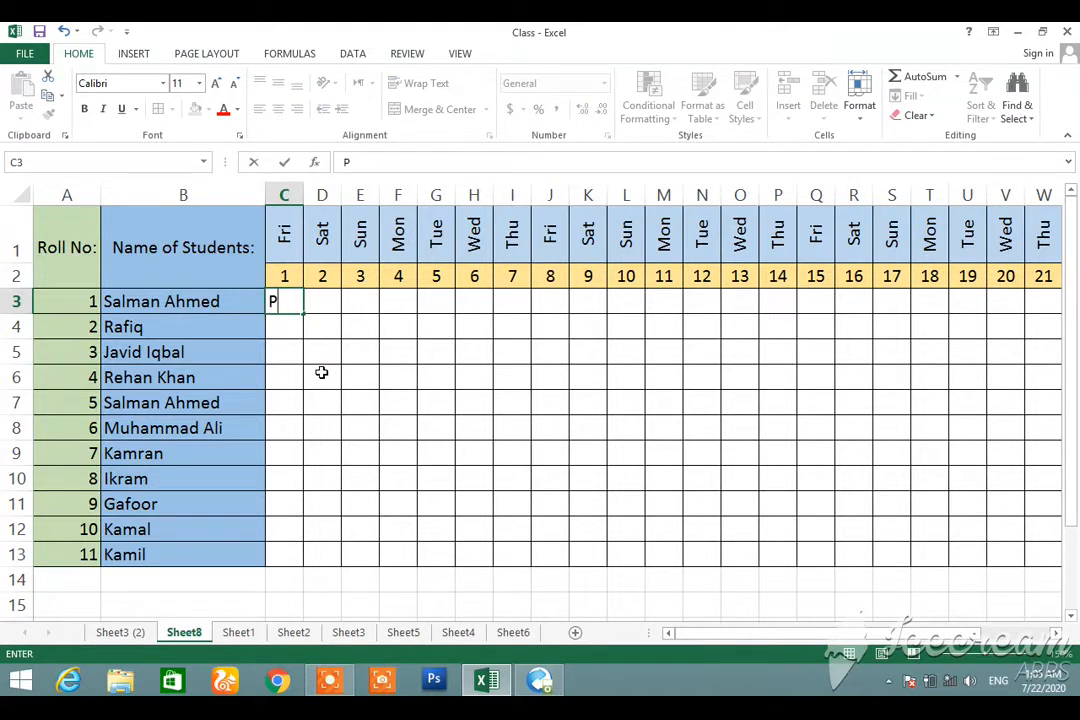
key(Return)
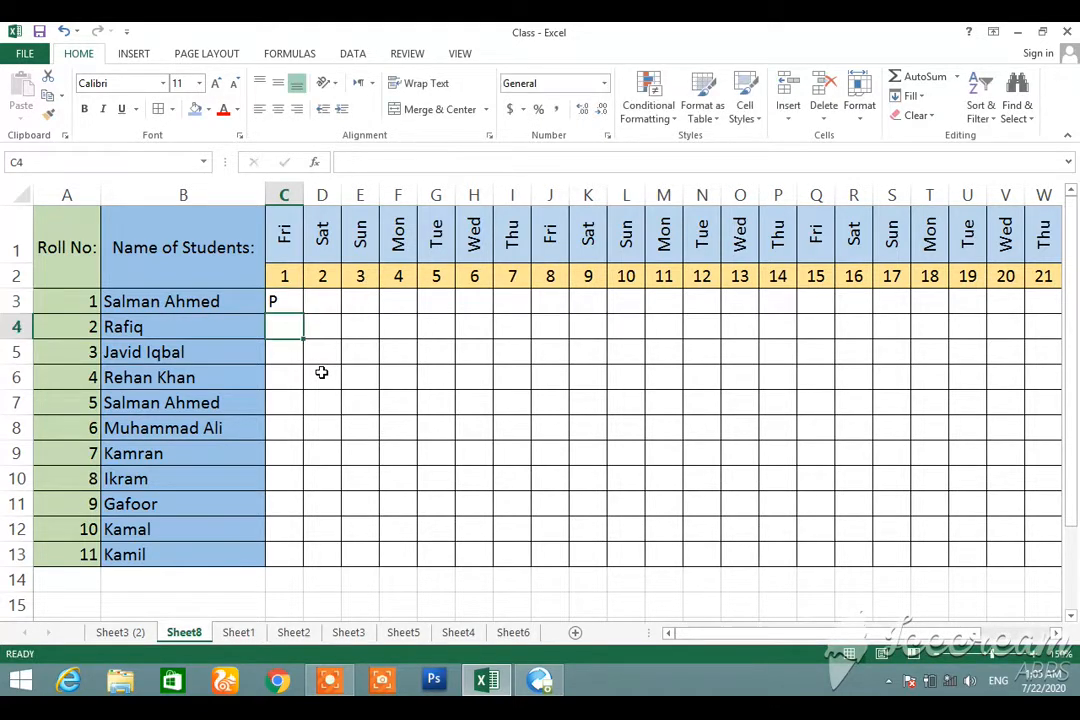
text(L)
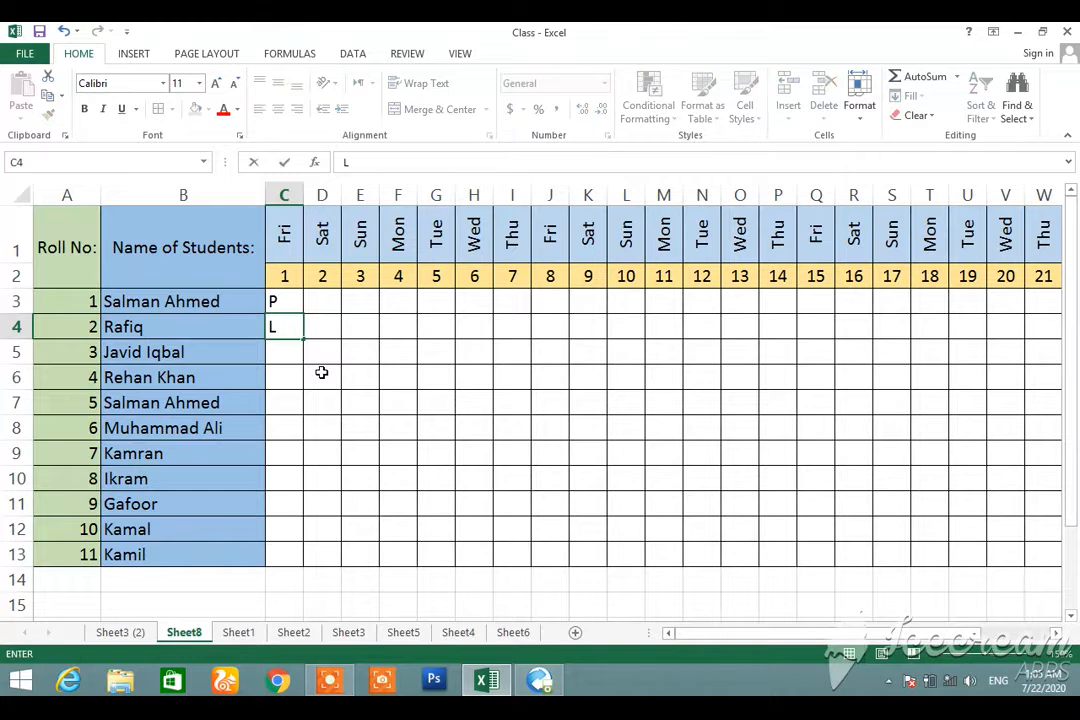
key(Return)
text(P)
key(Return)
text(P)
key(Return)
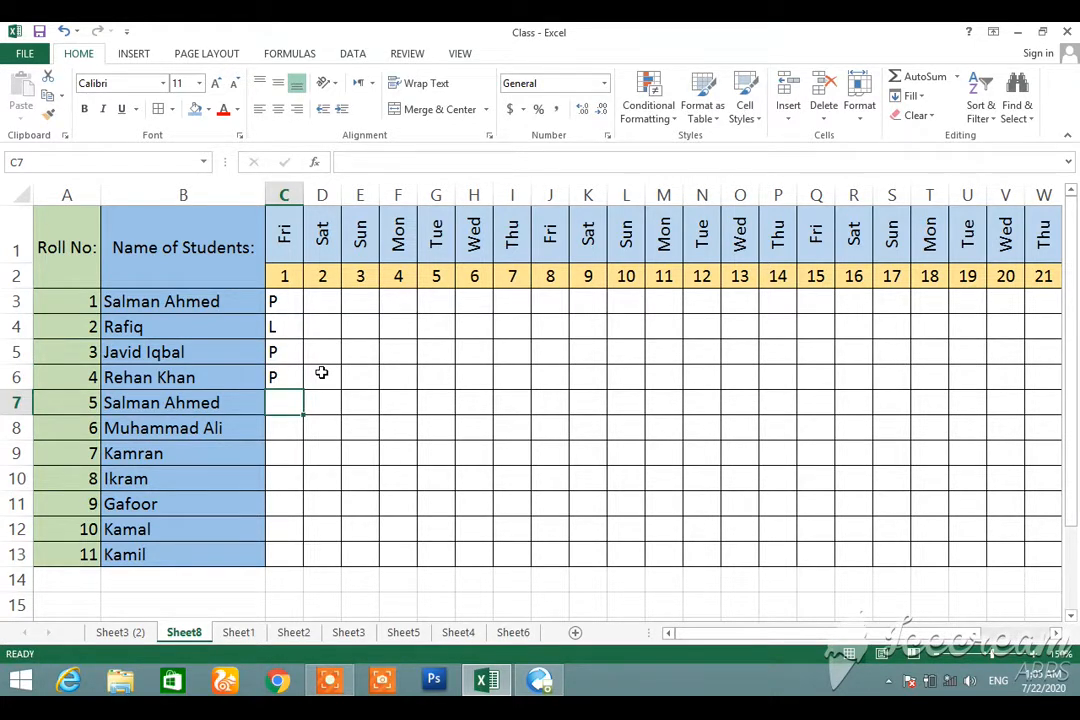
text(P)
key(Return)
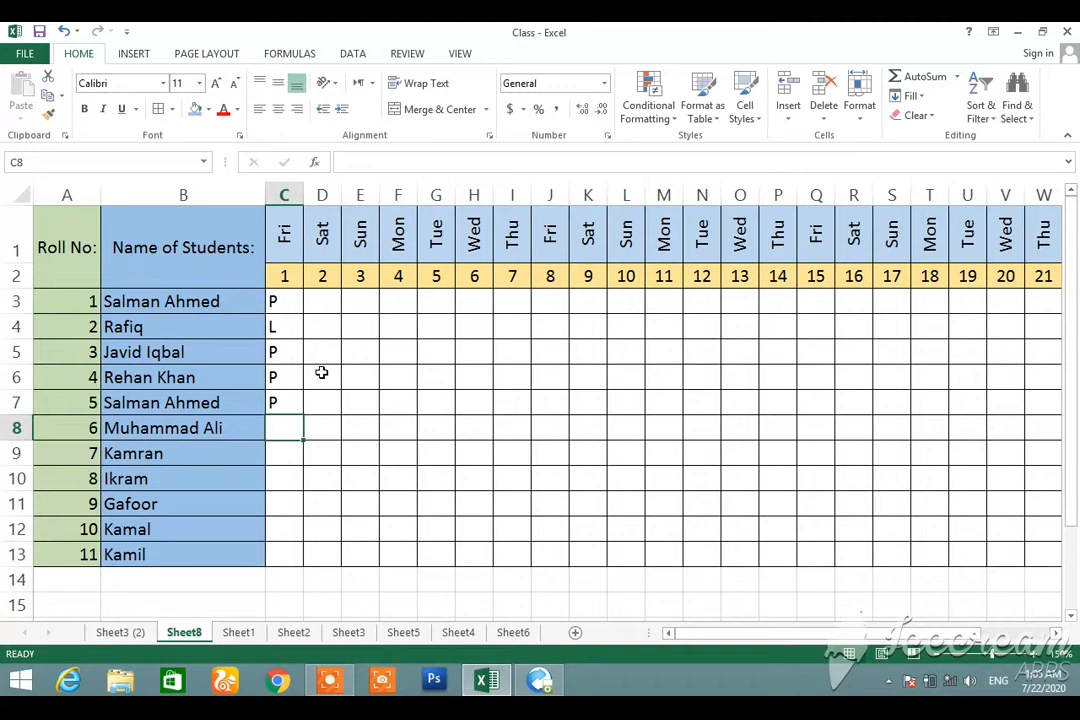
text(A)
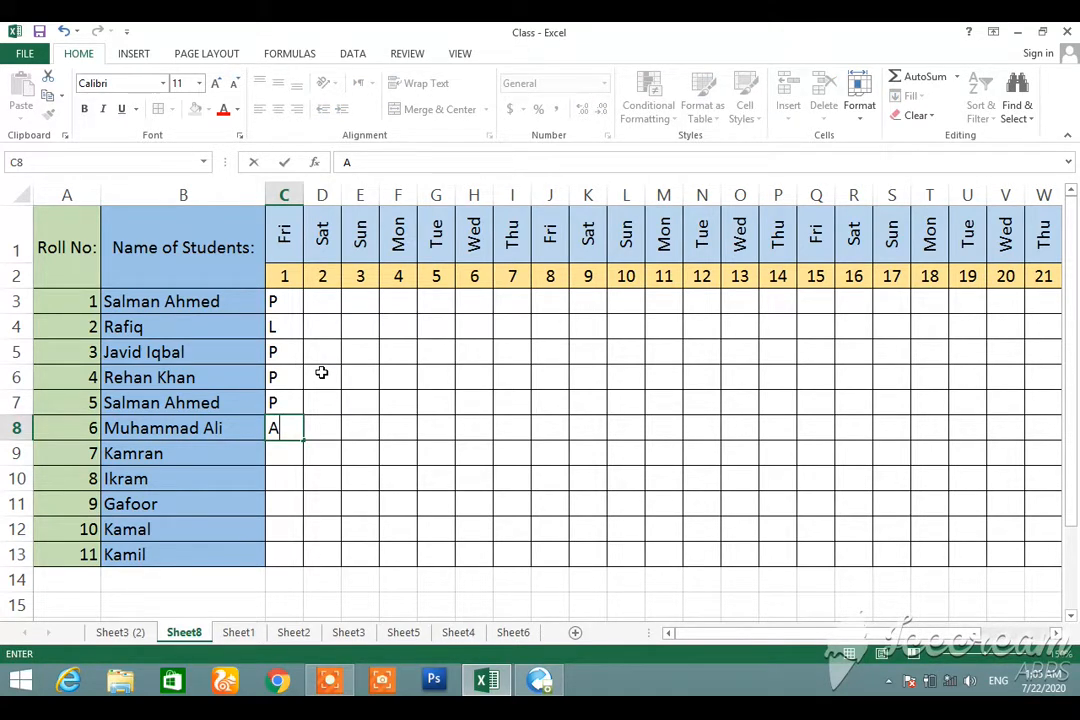
click(331, 690)
click(522, 653)
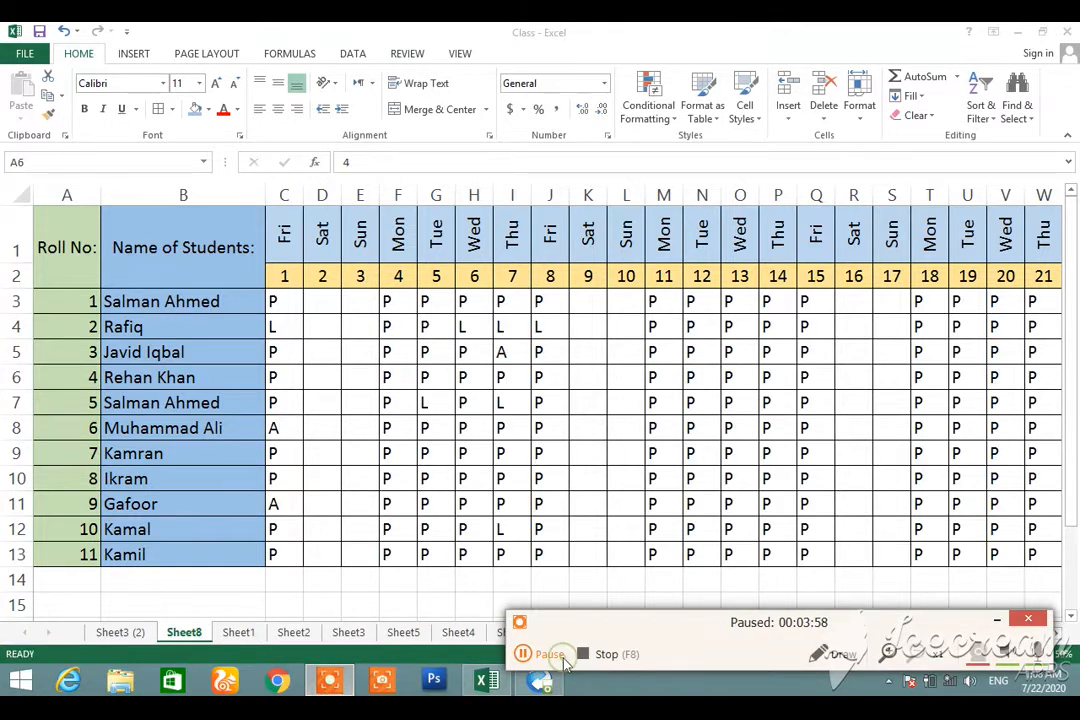
click(563, 660)
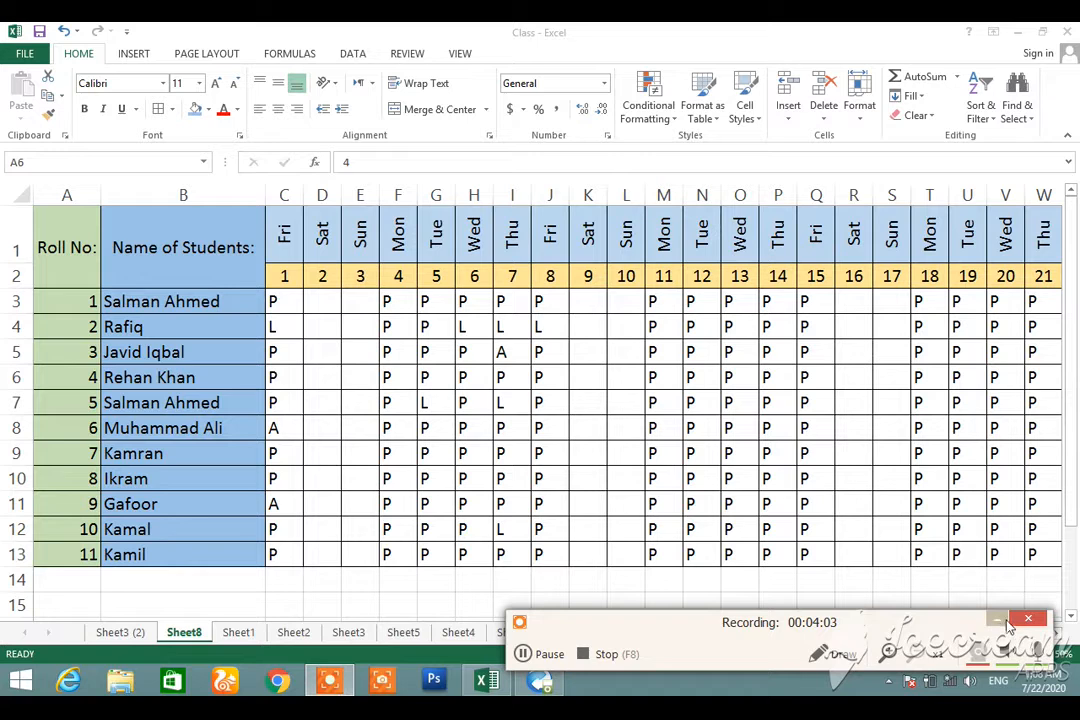
click(1020, 622)
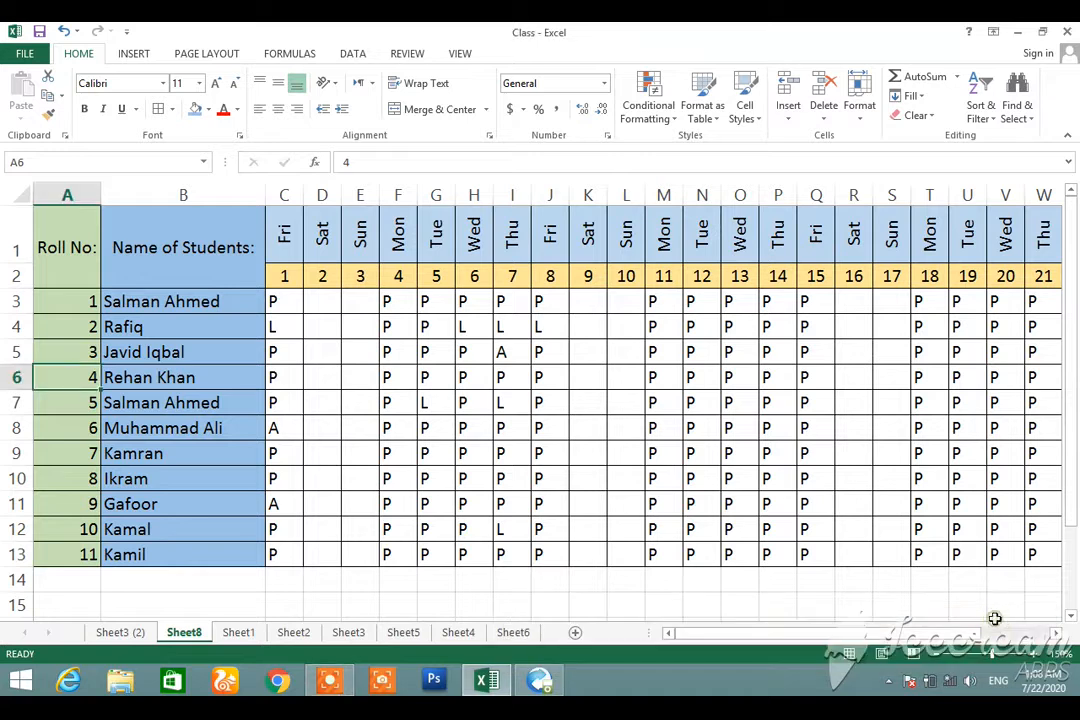
click(1056, 633)
click(1056, 633)
click(1056, 633)
click(1056, 633)
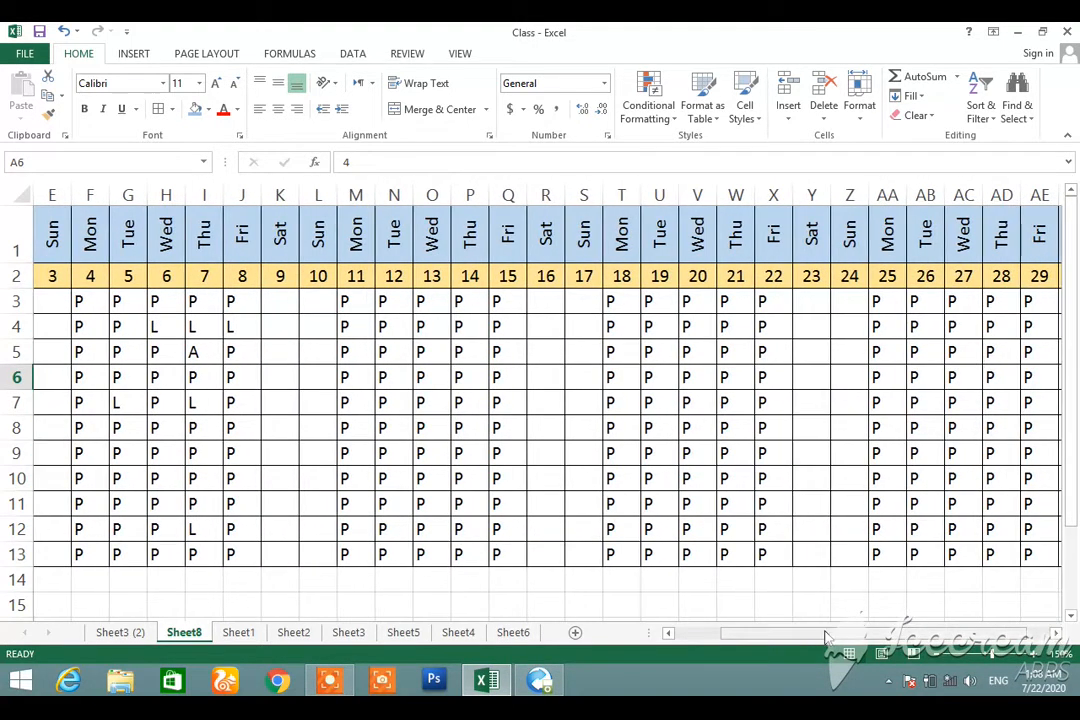
Center the attendance marks in C3:AG13 both horizontally and vertically
click(695, 645)
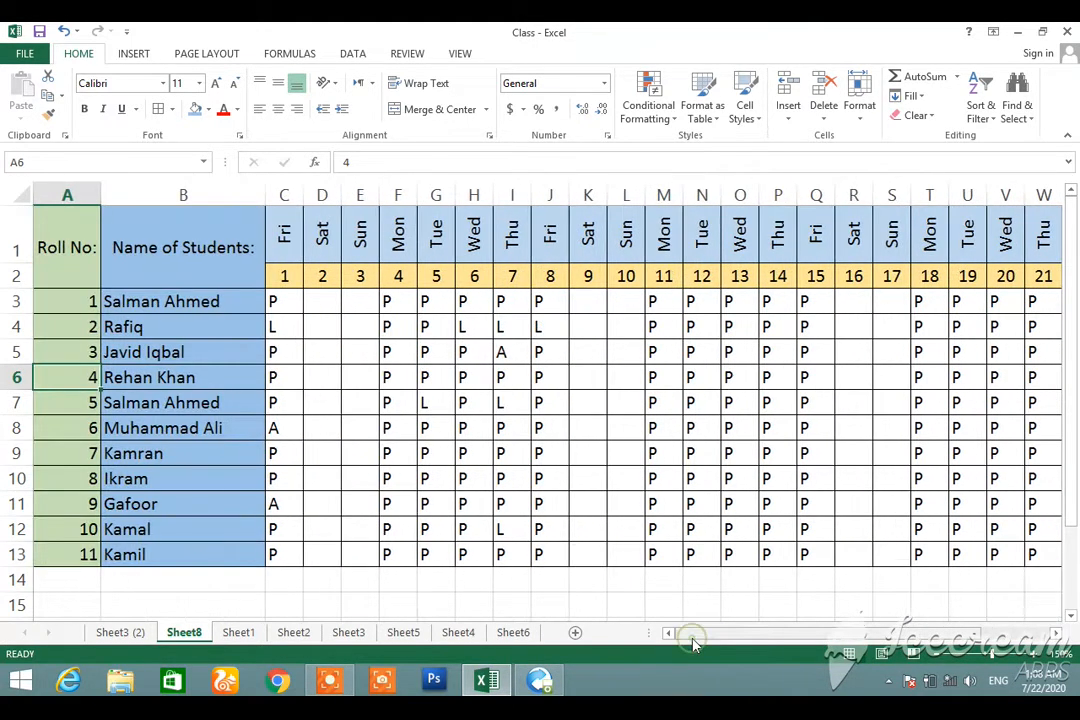
click(283, 300)
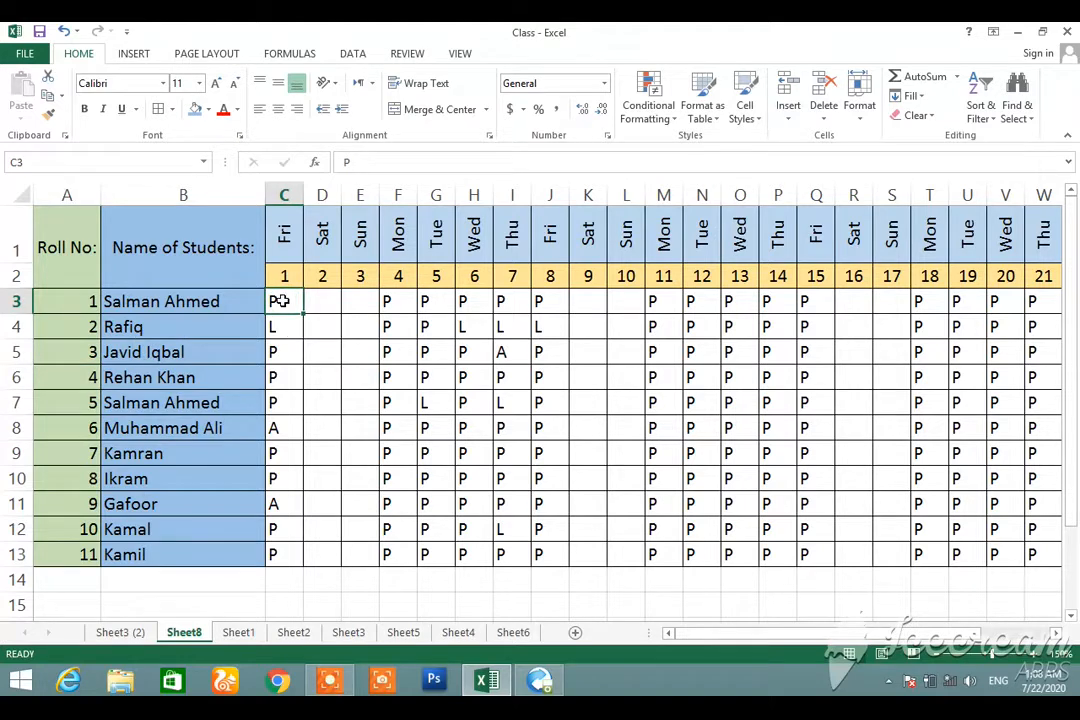
key(shift+Right)
key(shift+Right)
key(shift+Right)
key(shift+Right)
key(shift+Right)
key(shift+Right)
key(shift+Right)
key(shift+Right)
key(shift+Right)
key(shift+Right)
key(shift+Right)
key(shift+Right)
key(shift+Right)
key(shift+Right)
key(shift+Right)
key(shift+Right)
key(shift+Right)
key(shift+Right)
key(shift+Right)
key(shift+Right)
key(shift+Right)
key(shift+Right)
key(shift+Right)
key(shift+Right)
key(shift+Right)
key(shift+Right)
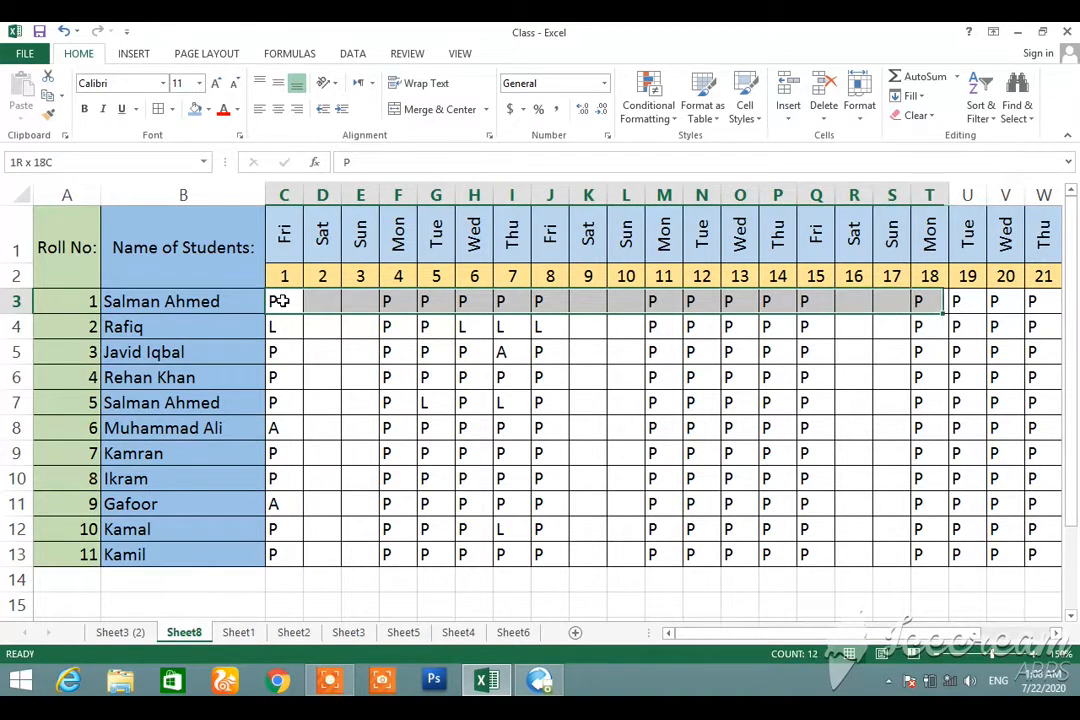
key(shift+Right)
key(shift+Right)
key(shift+Right)
key(shift+Right)
key(shift+Right)
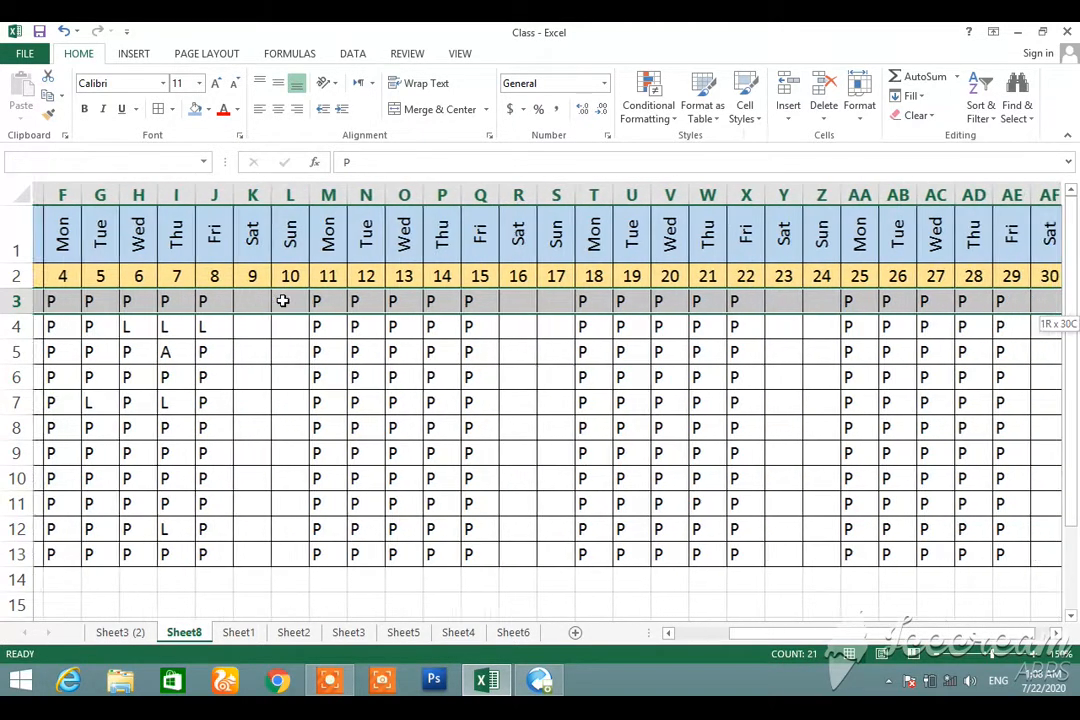
key(shift+Left)
key(shift+Down)
key(shift+Down)
key(shift+Down)
key(shift+Down)
key(shift+Down)
key(shift+Down)
key(shift+Down)
key(shift+Down)
key(shift+Down)
key(shift+Down)
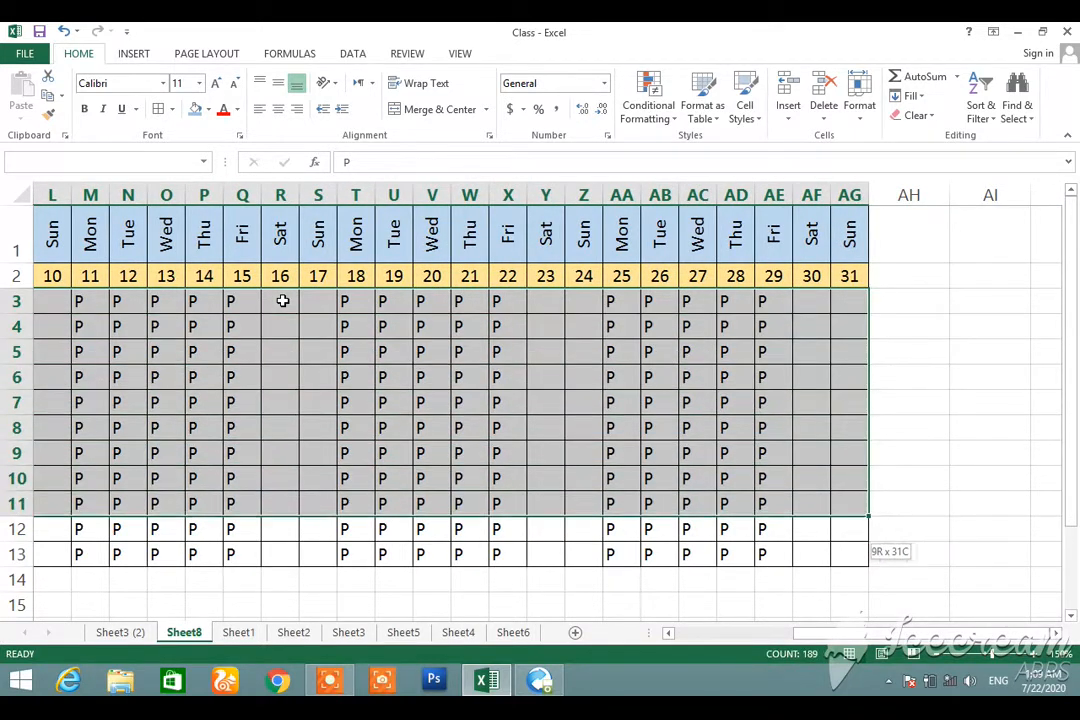
click(280, 108)
click(281, 91)
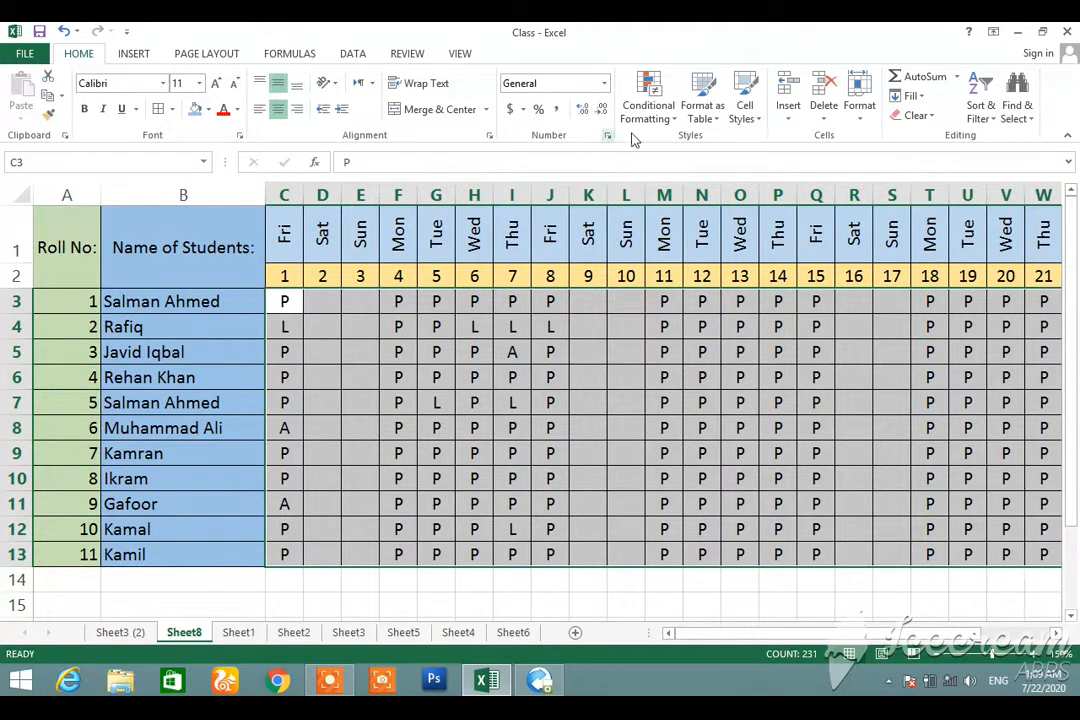
Add an Equal To highlight rule to C3:AG13 that formats A with Light Red Fill with Dark Red Text
click(662, 118)
mouse_move(684, 152)
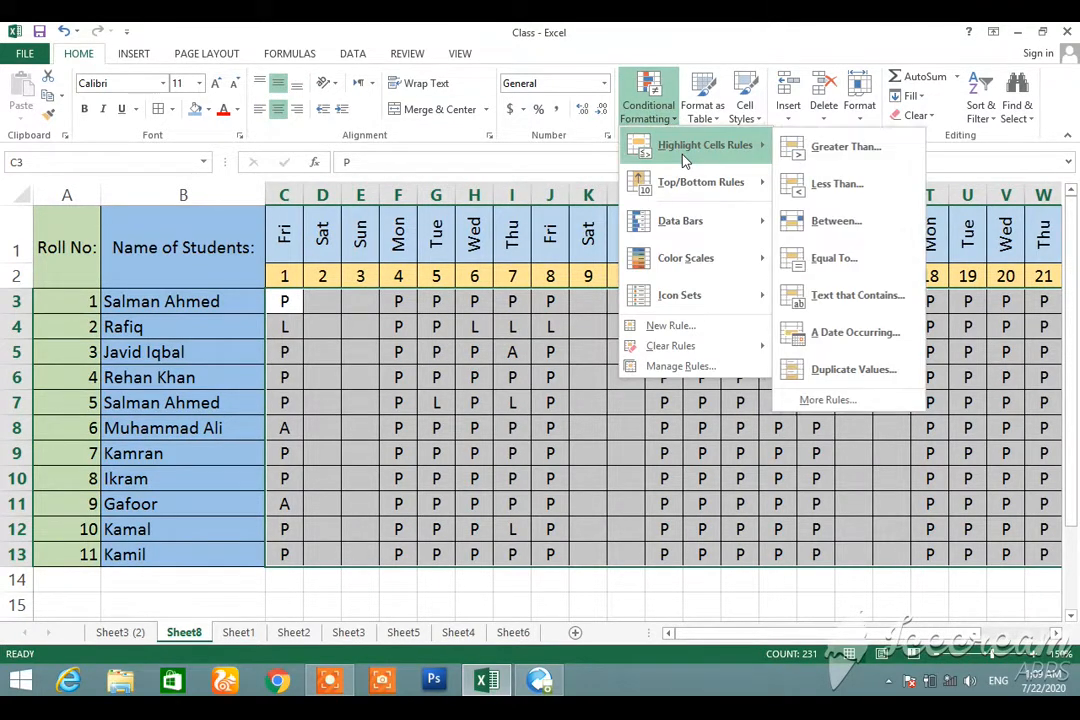
click(838, 260)
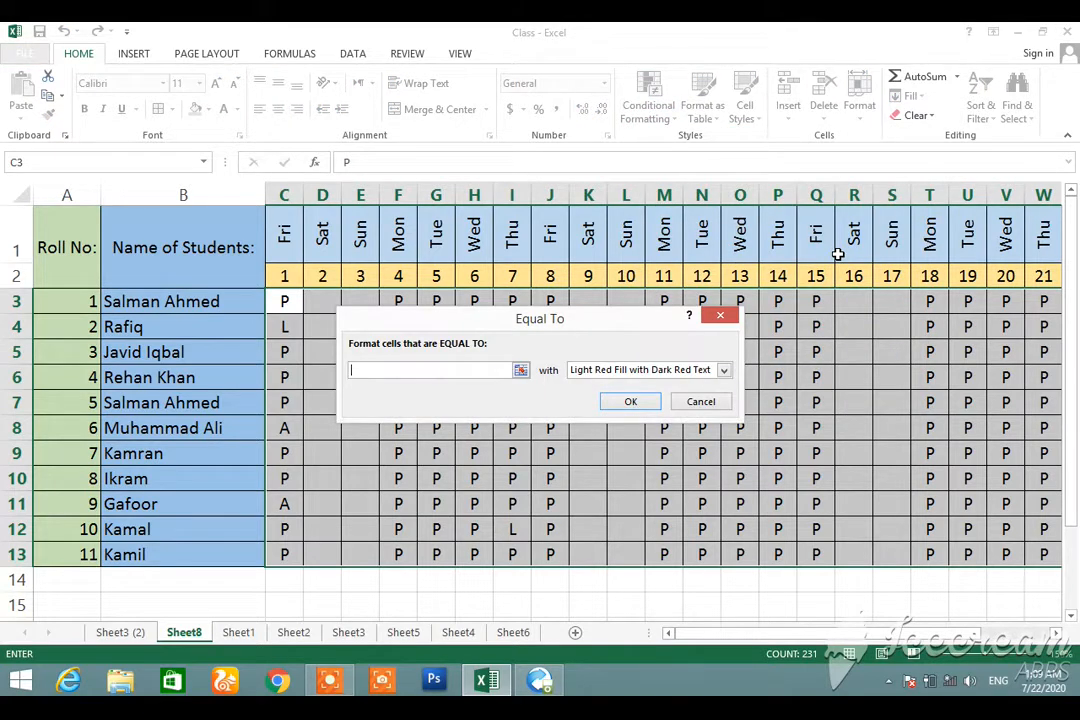
text(a)
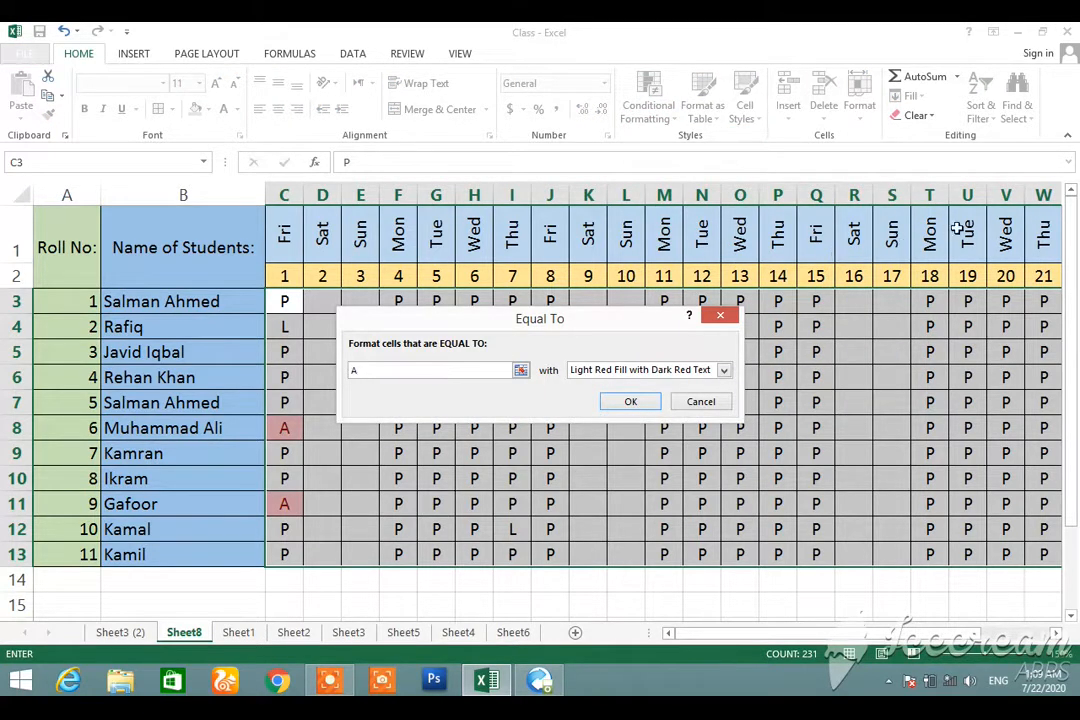
click(645, 403)
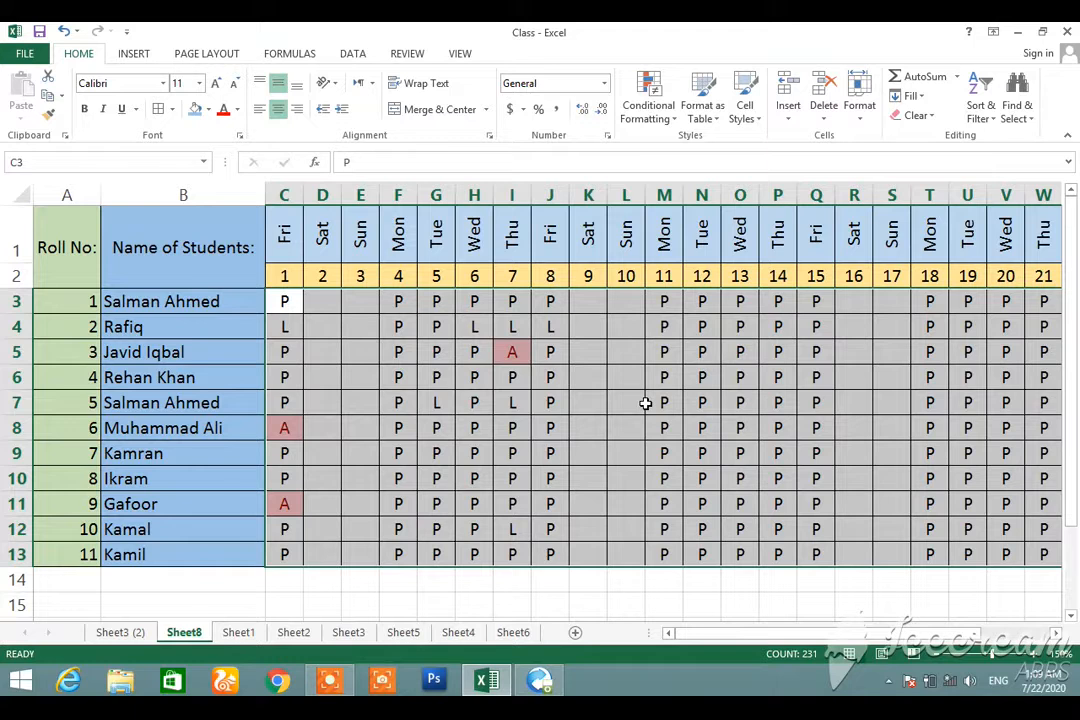
Add an Equal To highlight rule to C3:AG13 that formats L with Yellow Fill with Dark Yellow Text
click(655, 118)
mouse_move(720, 145)
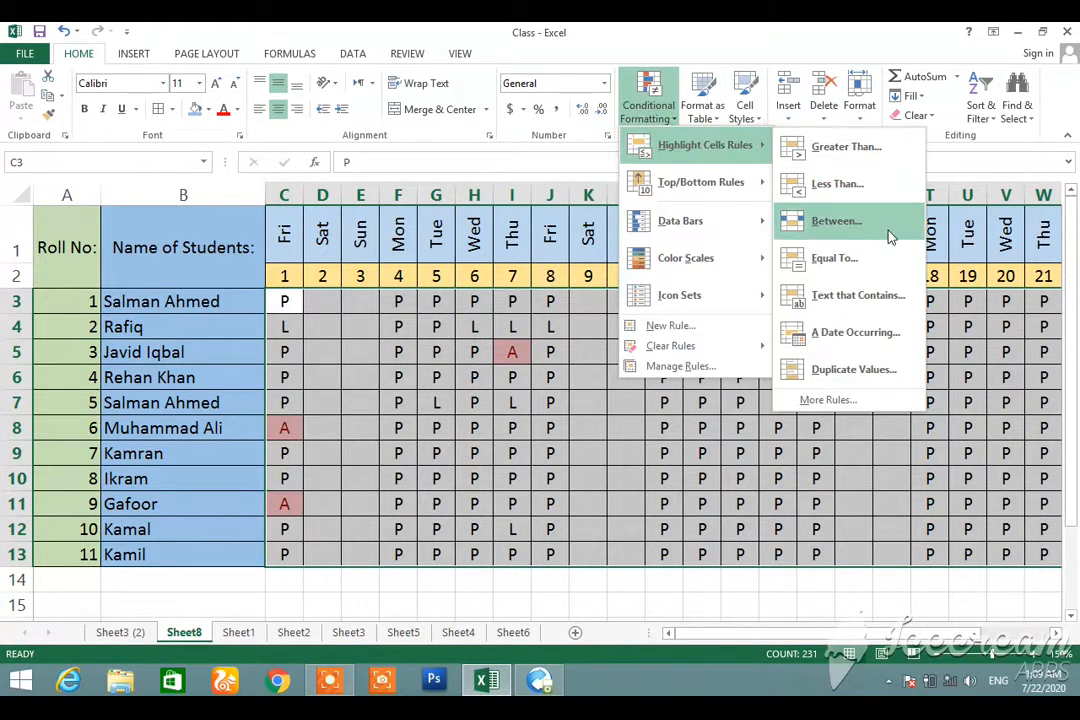
click(866, 256)
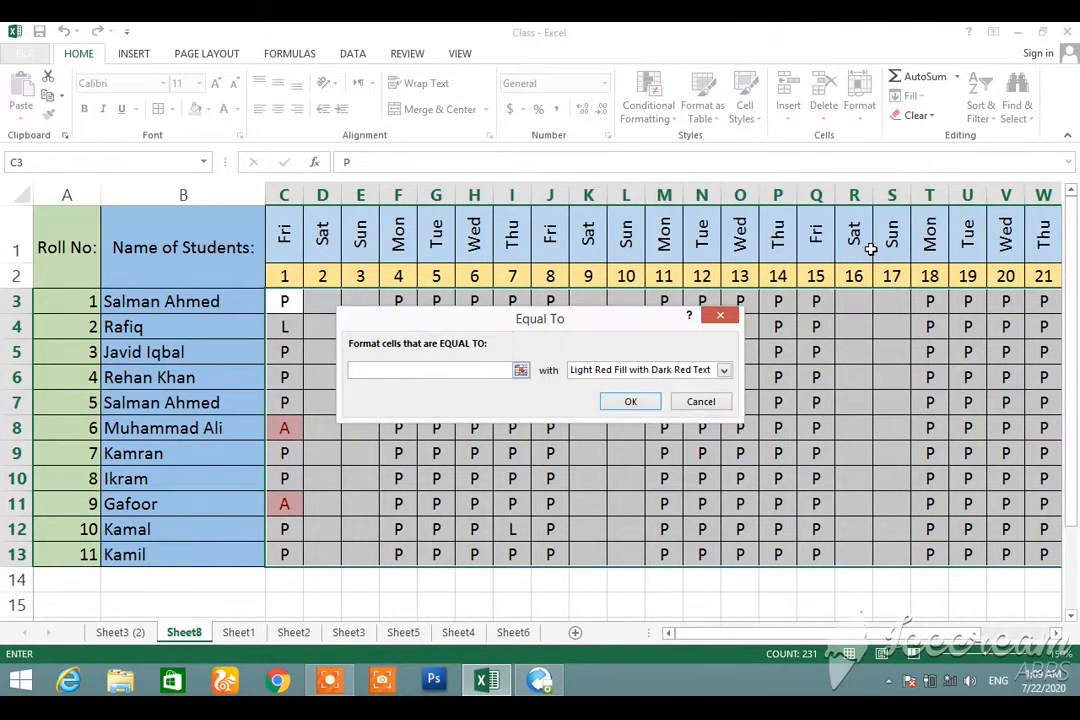
text(l)
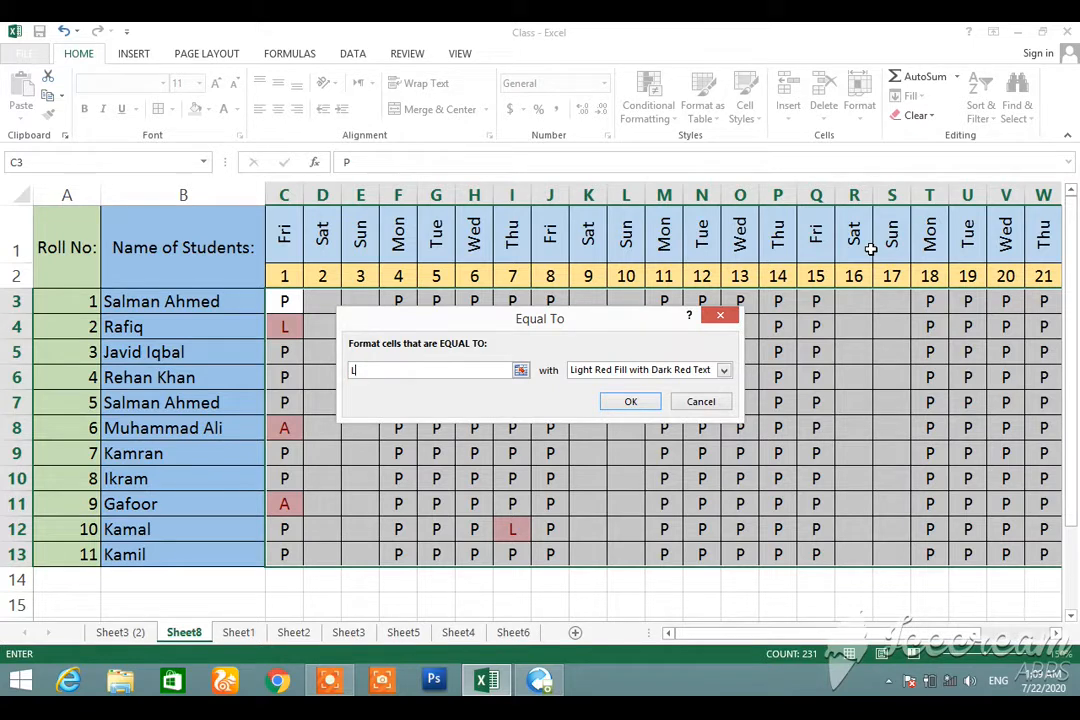
click(724, 371)
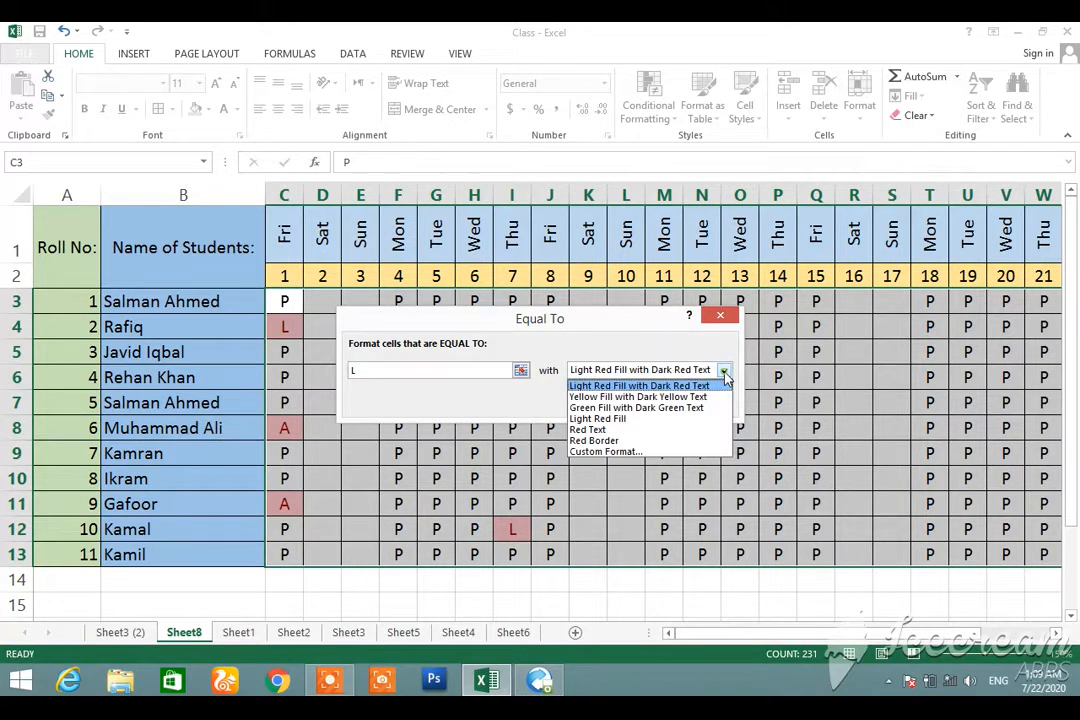
click(705, 398)
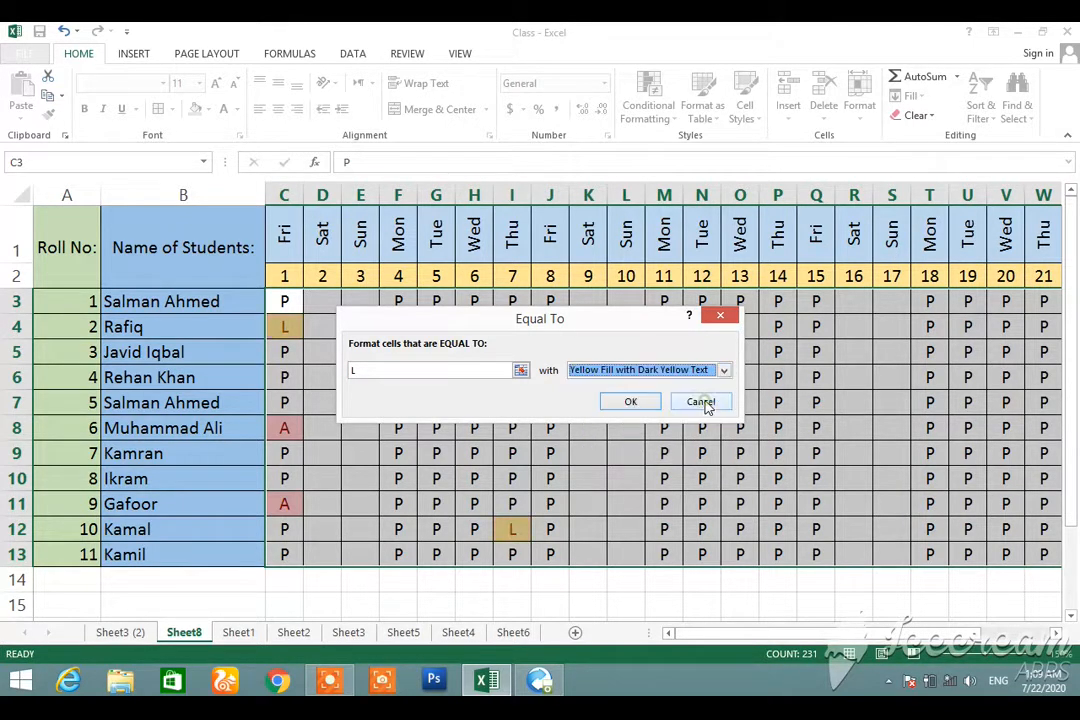
click(640, 404)
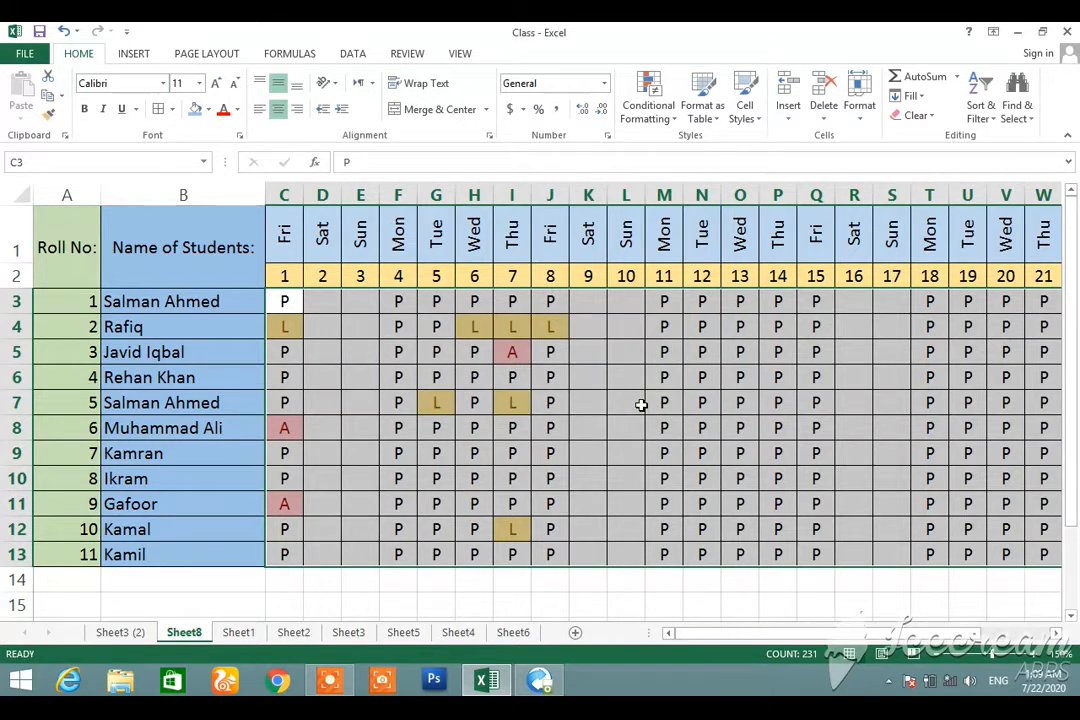
click(513, 452)
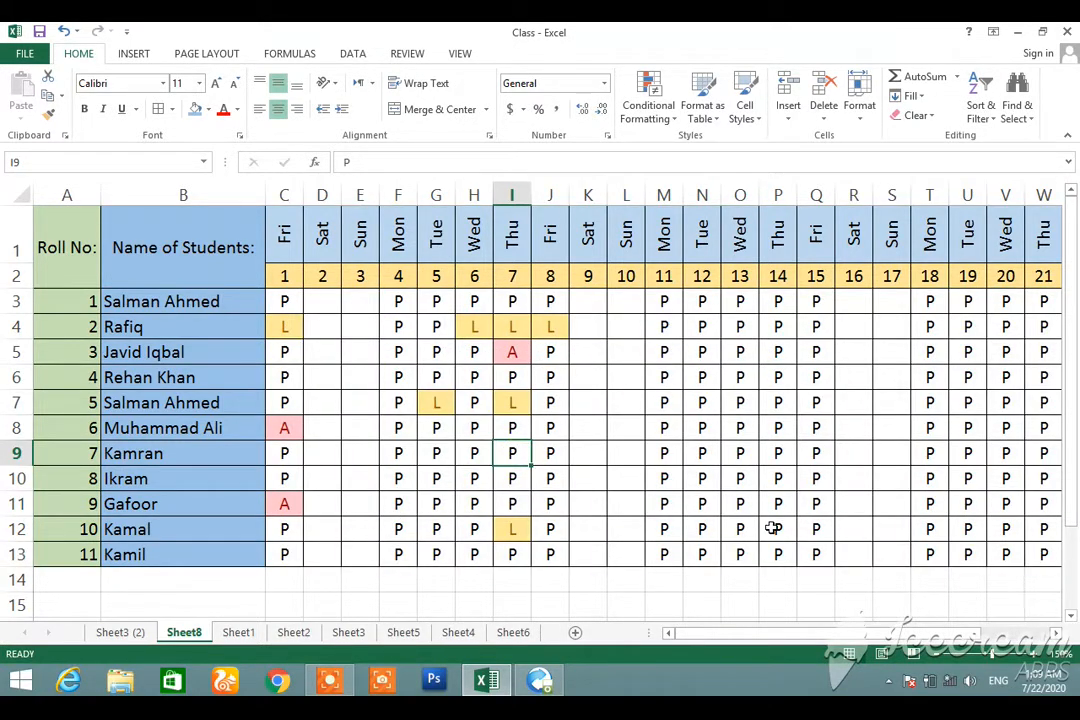
Mark roll number 5 as A on day 20 (V7) and roll number 6 as A on day 14 (P8)
click(1055, 633)
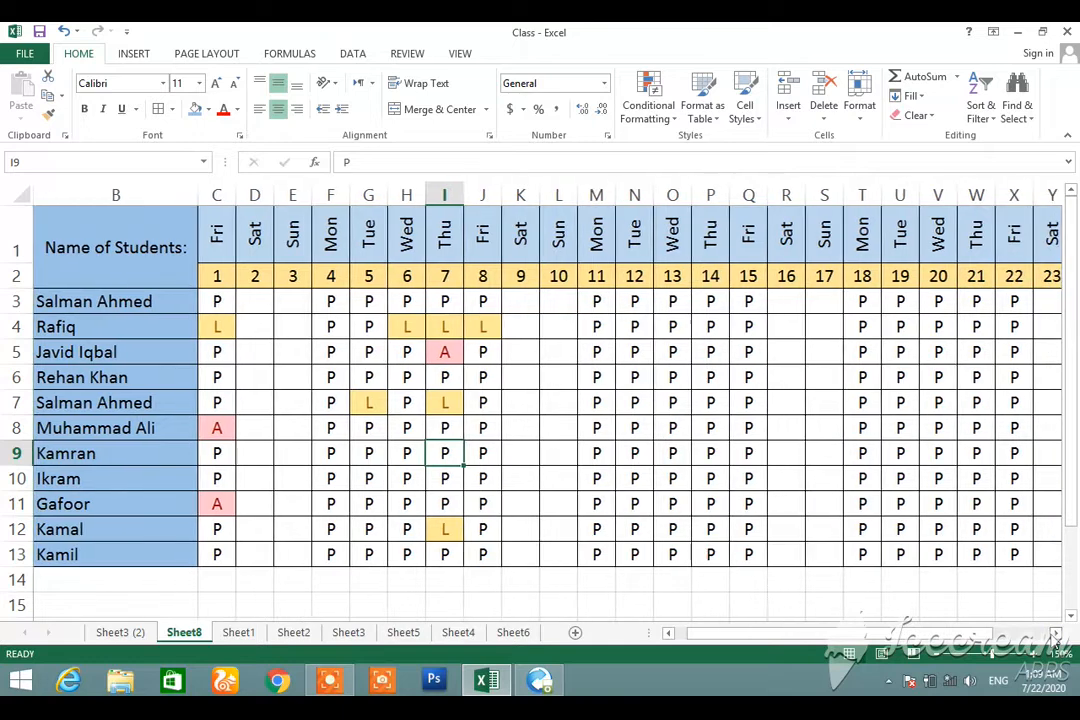
click(1055, 633)
click(1055, 633)
click(1055, 633)
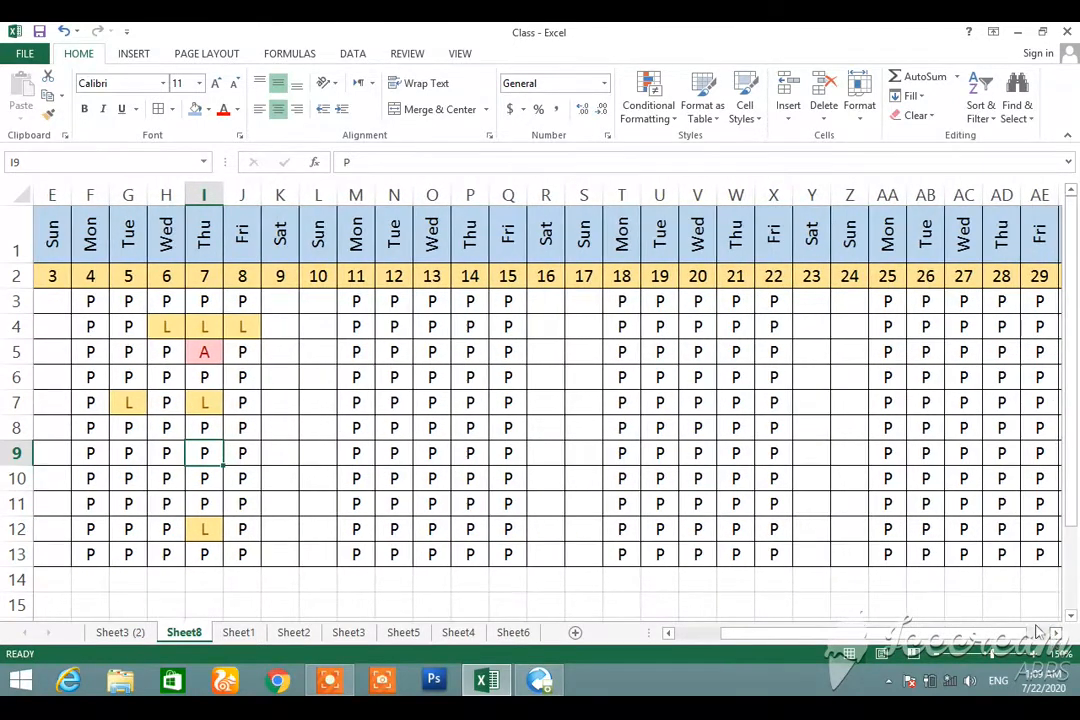
click(707, 403)
text(A)
key(Return)
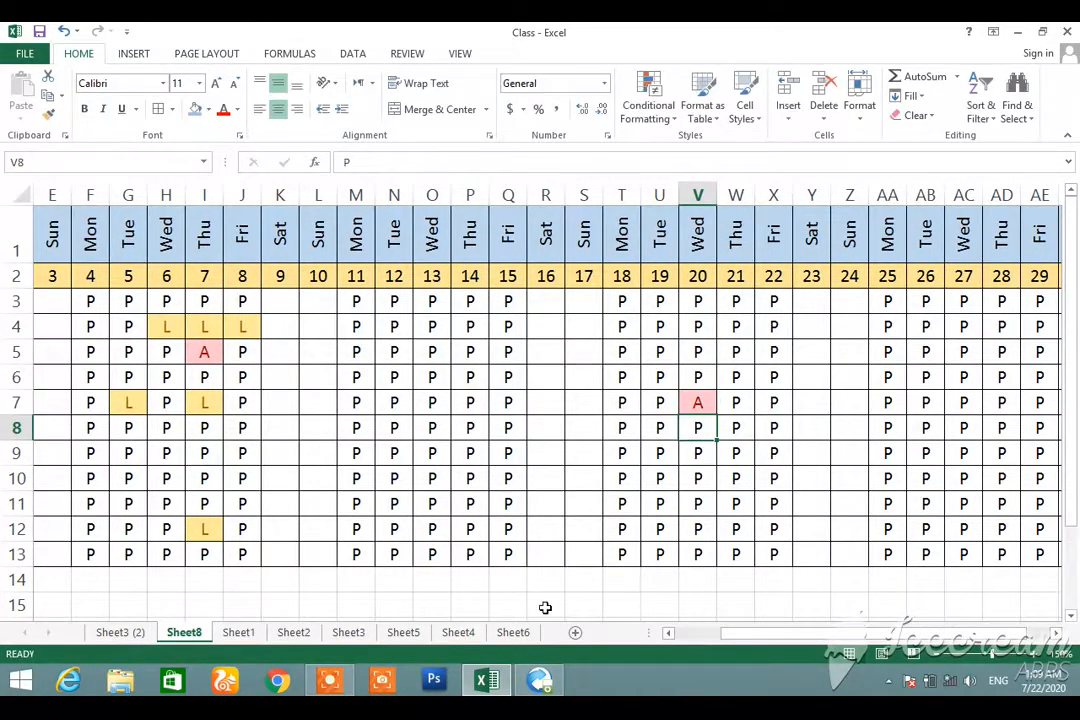
click(465, 428)
text(A)
key(Left)
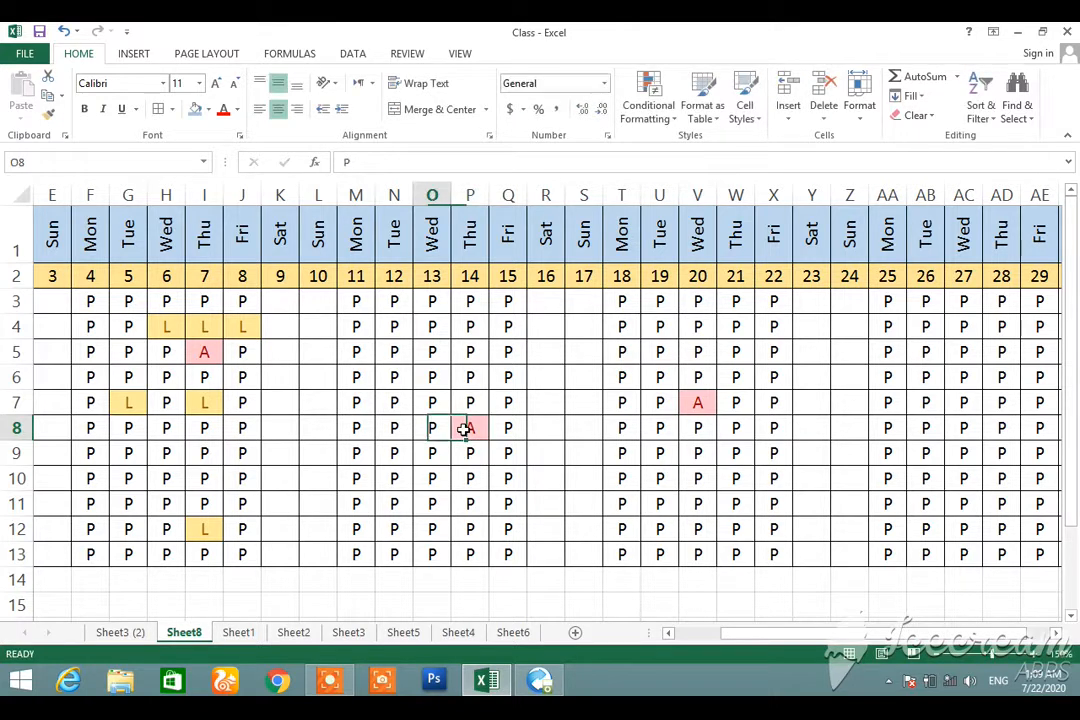
Change roll number 3's day 13 mark in O5 to L
key(Up)
key(Up)
key(Up)
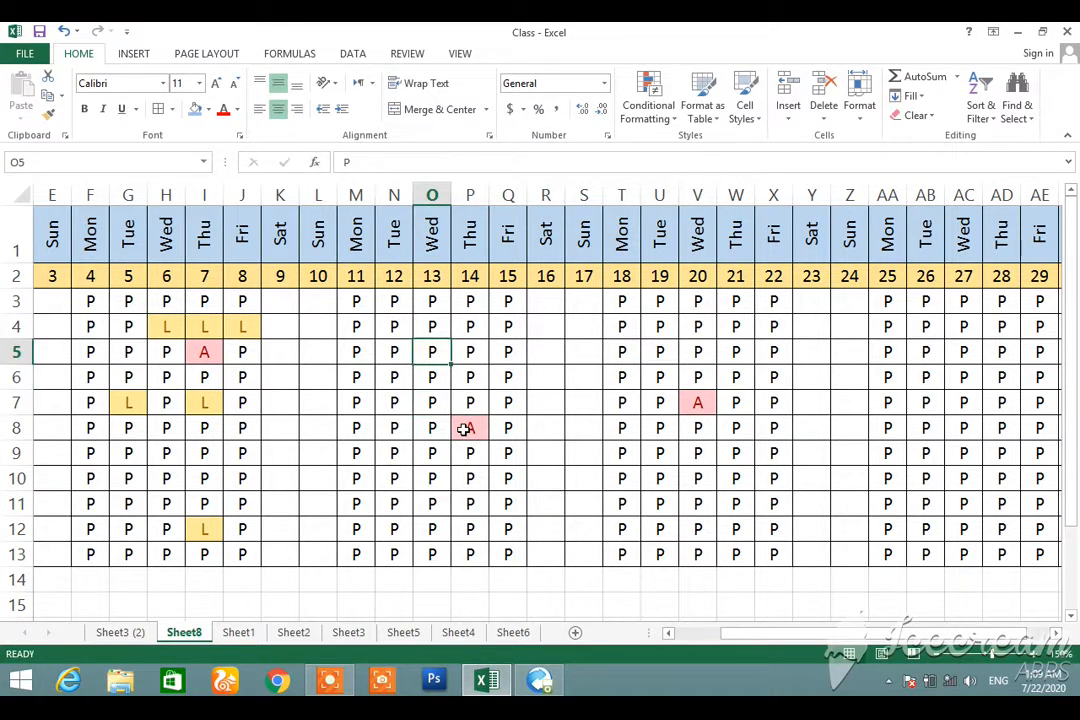
text(L)
key(Down)
Mark roll number 9 as A on days 13 and 14, in O11 and P11
key(Down)
key(Down)
key(Down)
key(Down)
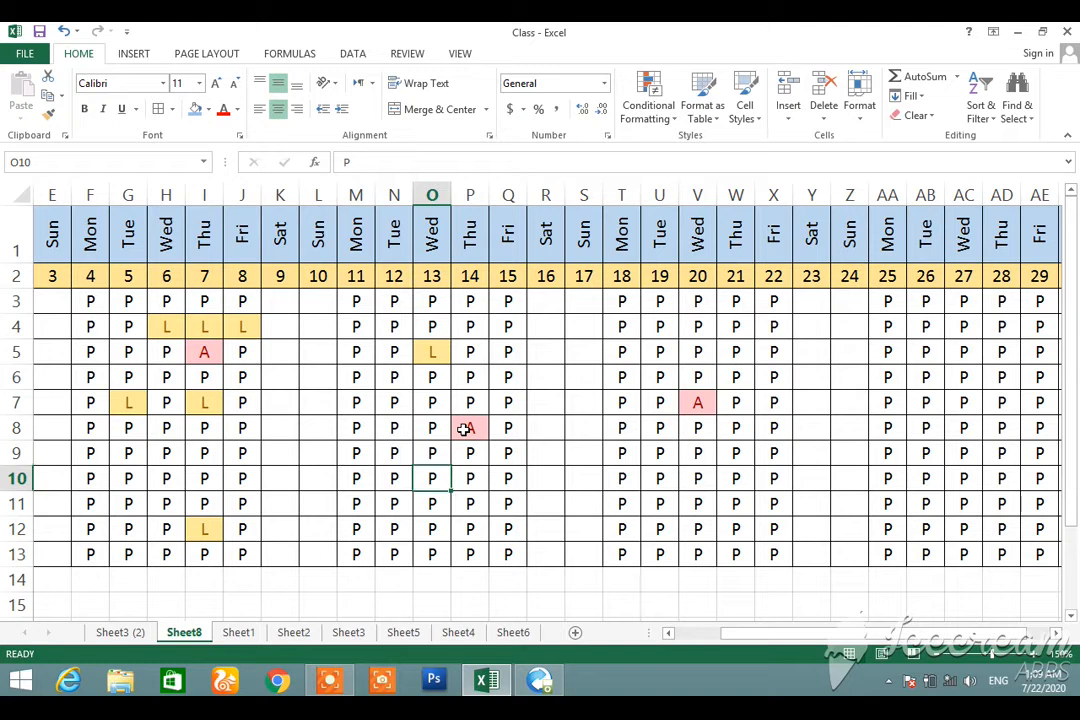
key(Down)
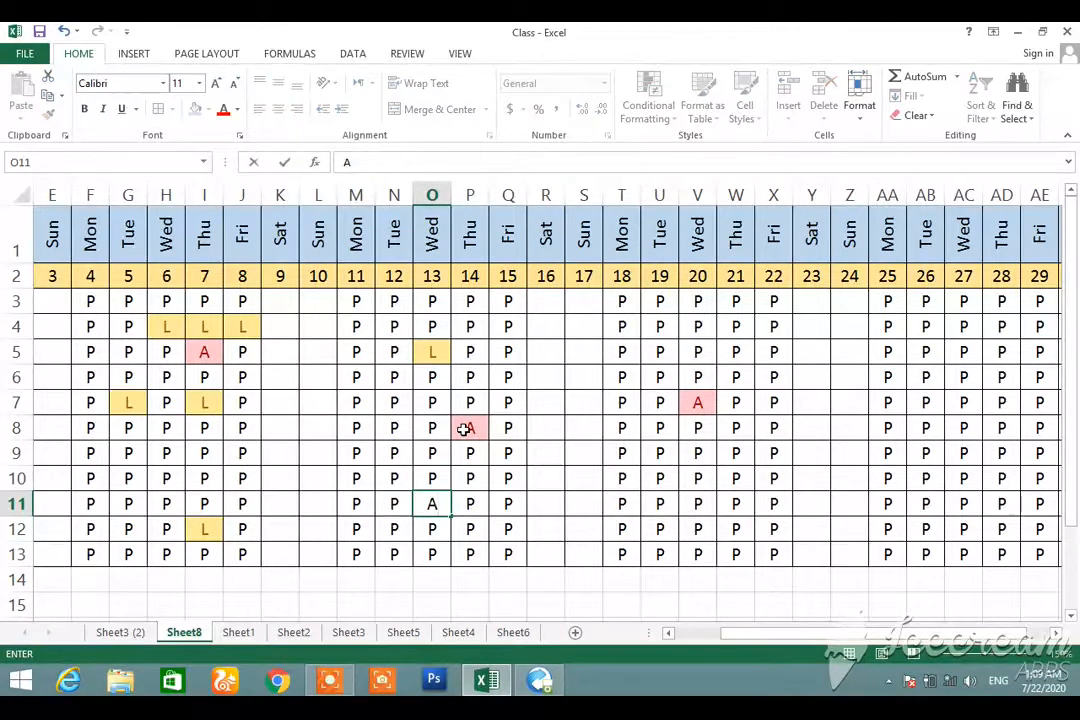
text(A)
key(Right)
text(A)
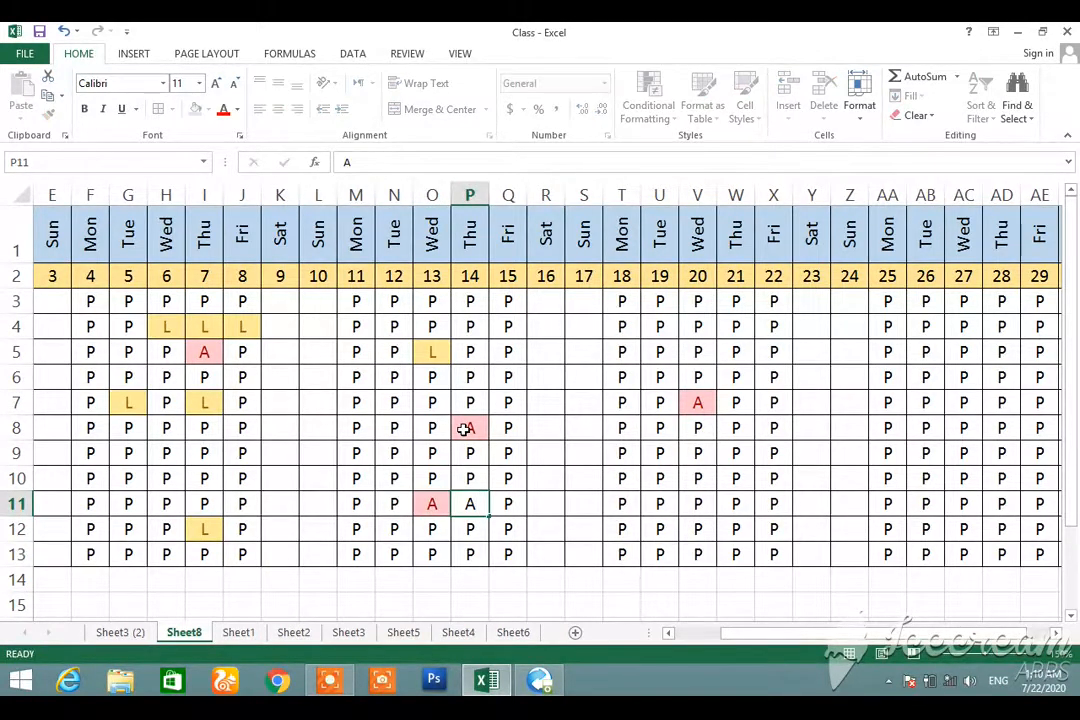
key(Right)
Change roll number 8's day 20 mark in V10 to A
key(Right)
key(Right)
key(Right)
key(Right)
key(Right)
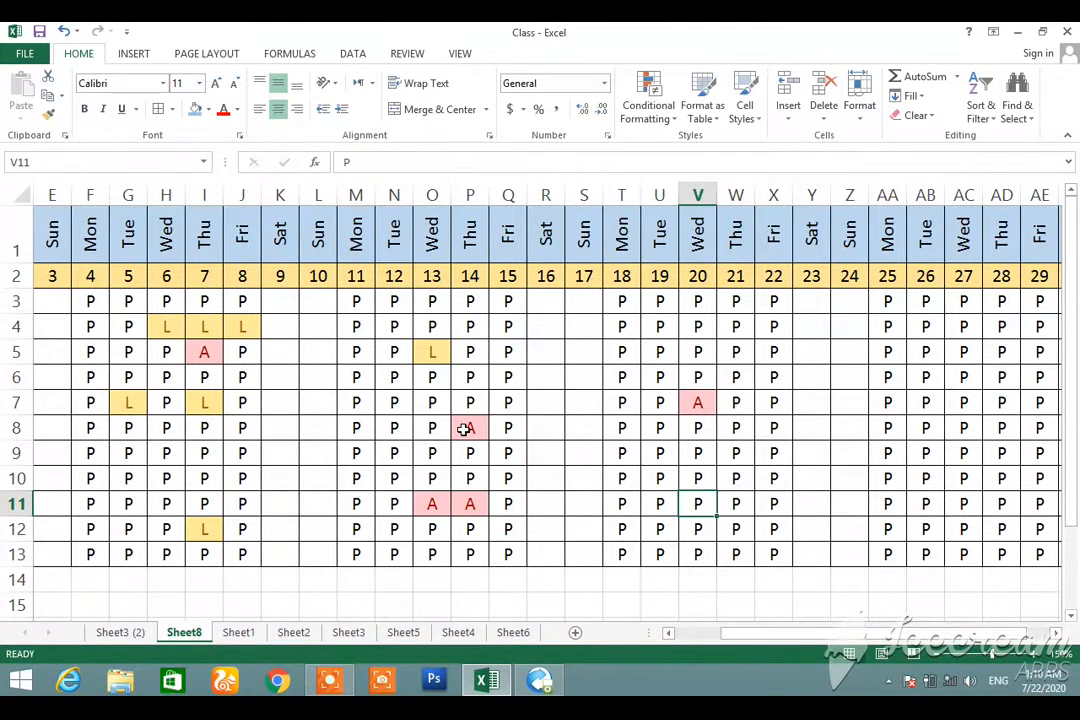
key(Up)
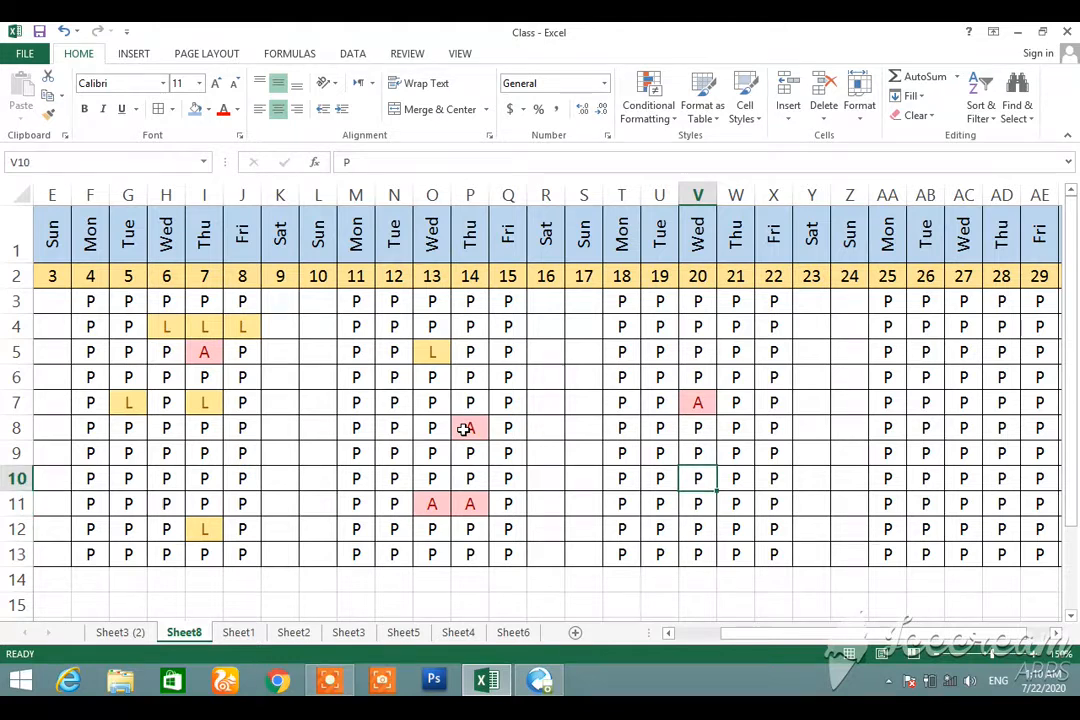
text(A)
key(Right)
Change roll number 8's day 27 mark in AC10 to A
key(Right)
key(Right)
key(Right)
key(Right)
key(Right)
key(Right)
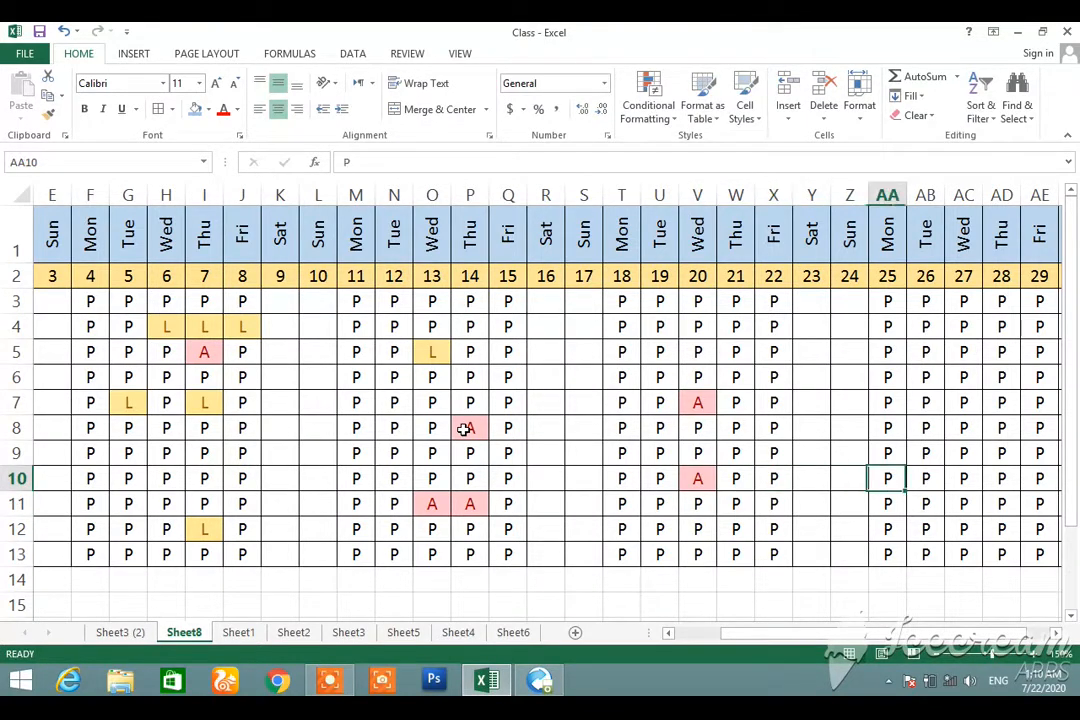
key(Right)
key(Right)
key(Right)
key(Left)
key(Left)
key(Left)
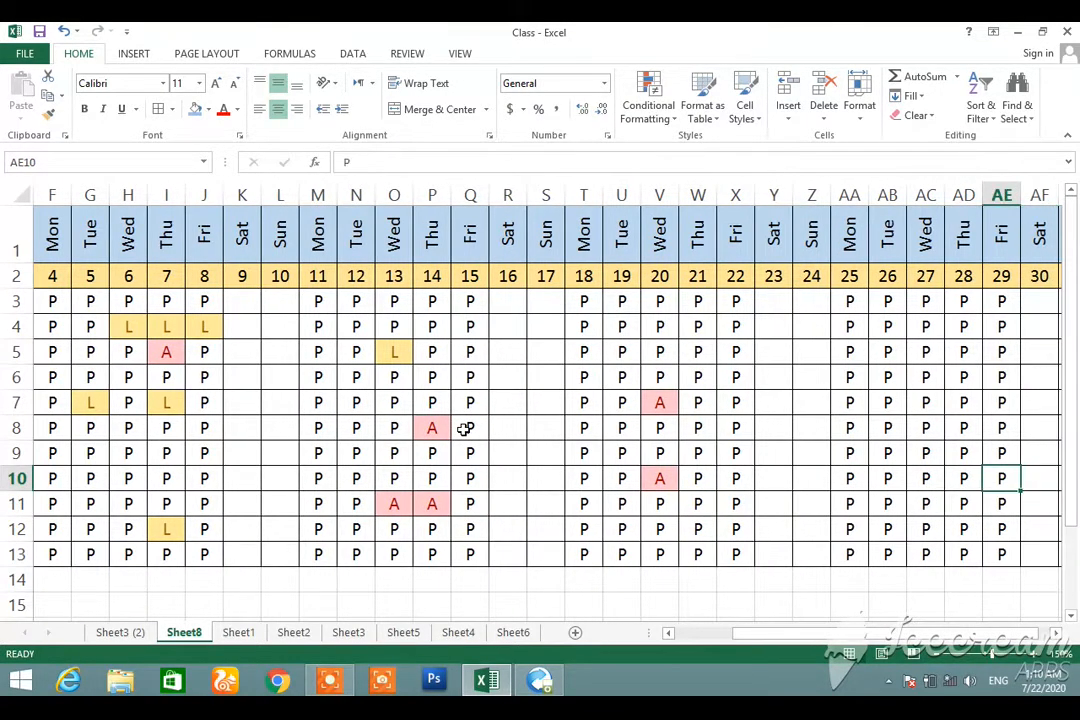
text(A)
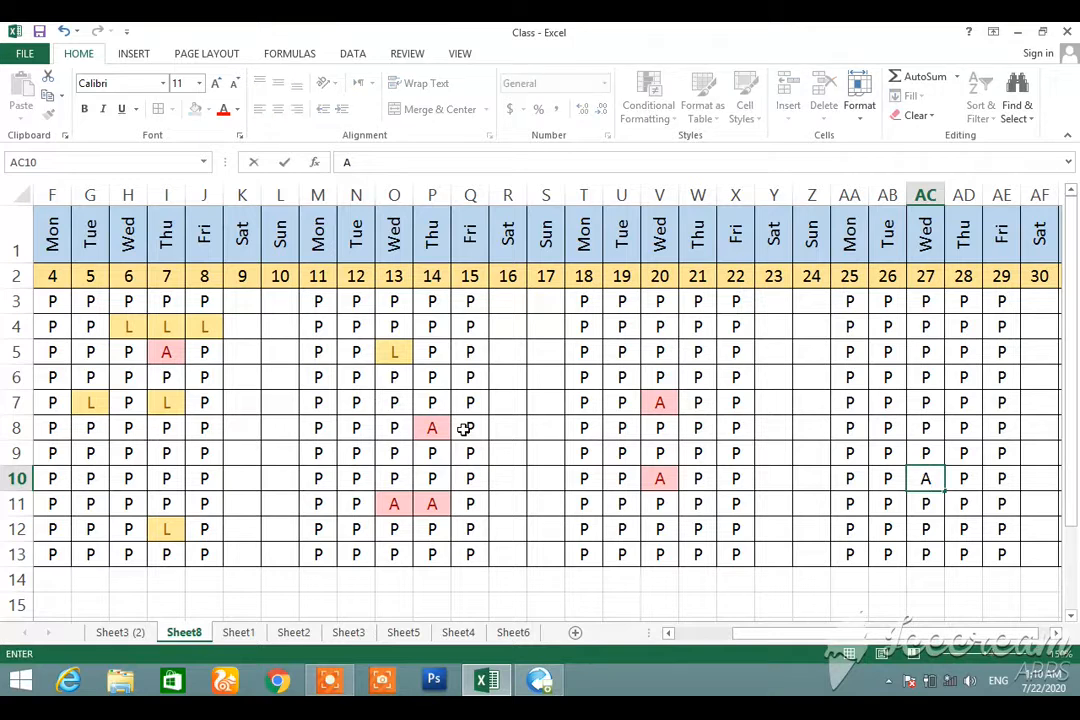
key(Up)
Mark roll number 3 as L on day 27 (AC5) and as A on day 25 (AA5)
key(Up)
key(Up)
key(Up)
key(Up)
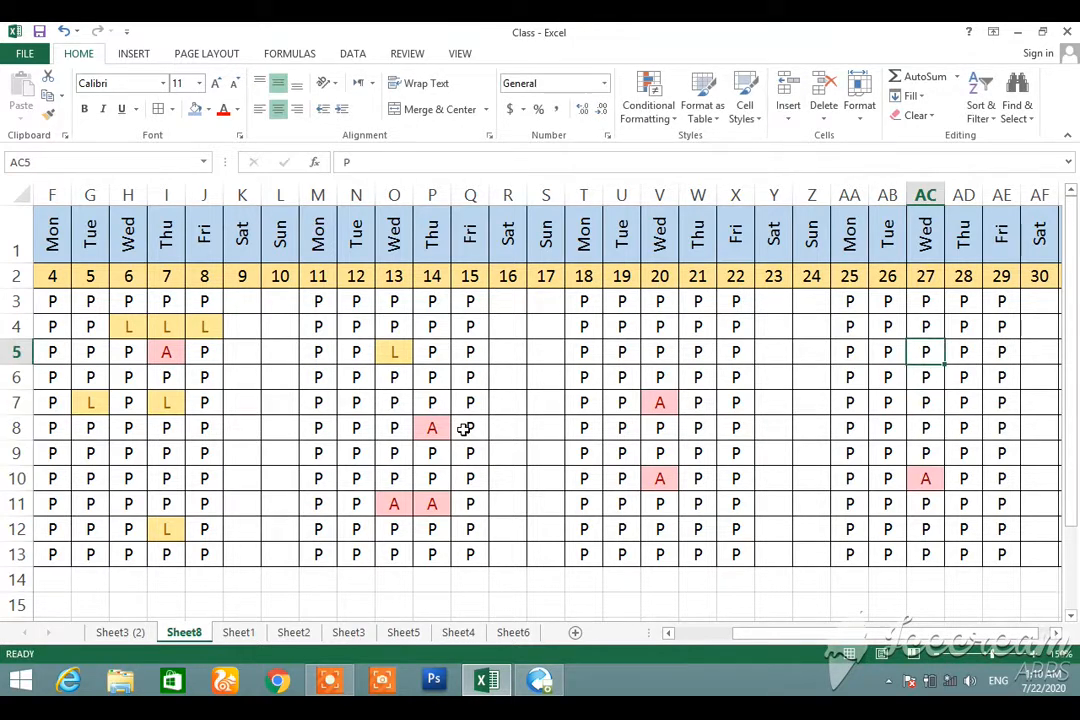
text(L)
key(Left)
key(Left)
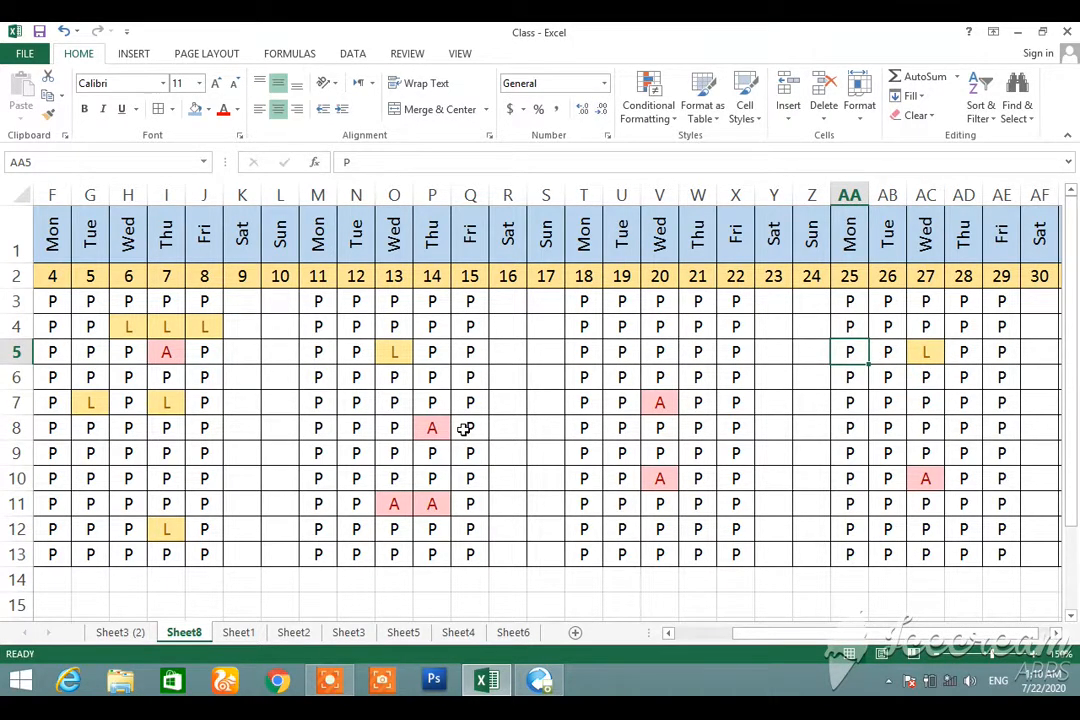
text(A)
key(Right)
Look back over the attendance marks to the first student's day 1 cell, C3
key(Right)
key(Left)
key(Left)
key(Left)
key(Left)
key(Left)
key(Left)
key(Left)
key(Left)
key(Left)
key(Left)
key(Left)
key(Left)
key(Left)
key(Left)
key(Left)
key(Left)
key(Left)
key(Left)
key(Left)
key(Left)
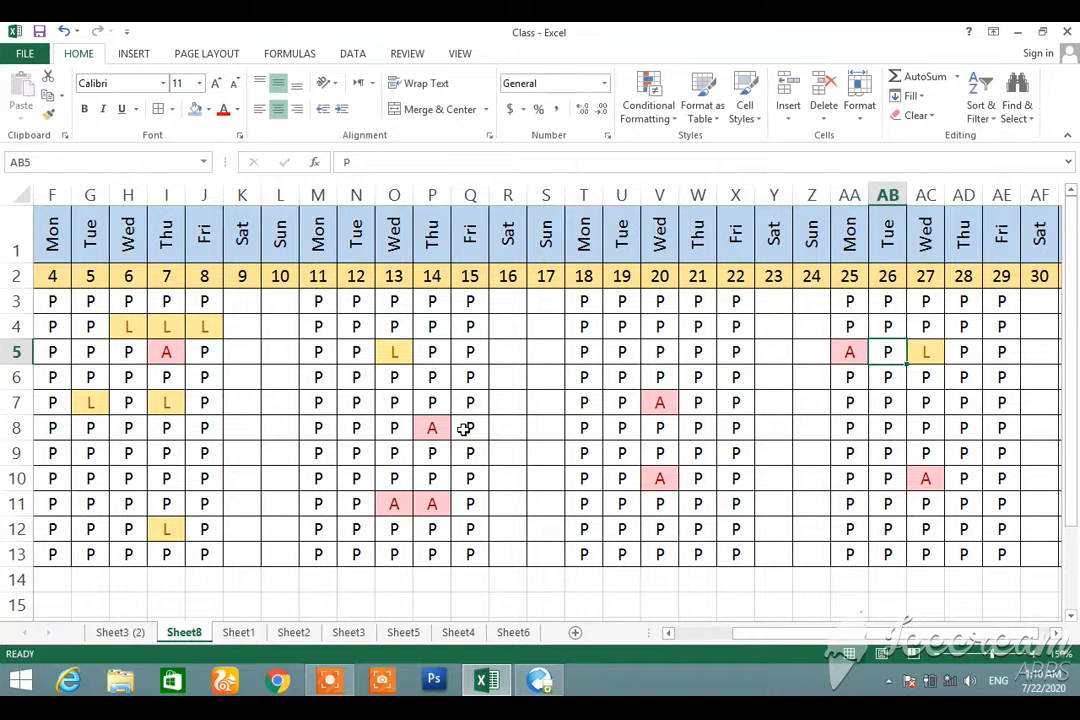
key(Left)
key(Left)
key(Left)
key(Left)
key(Left)
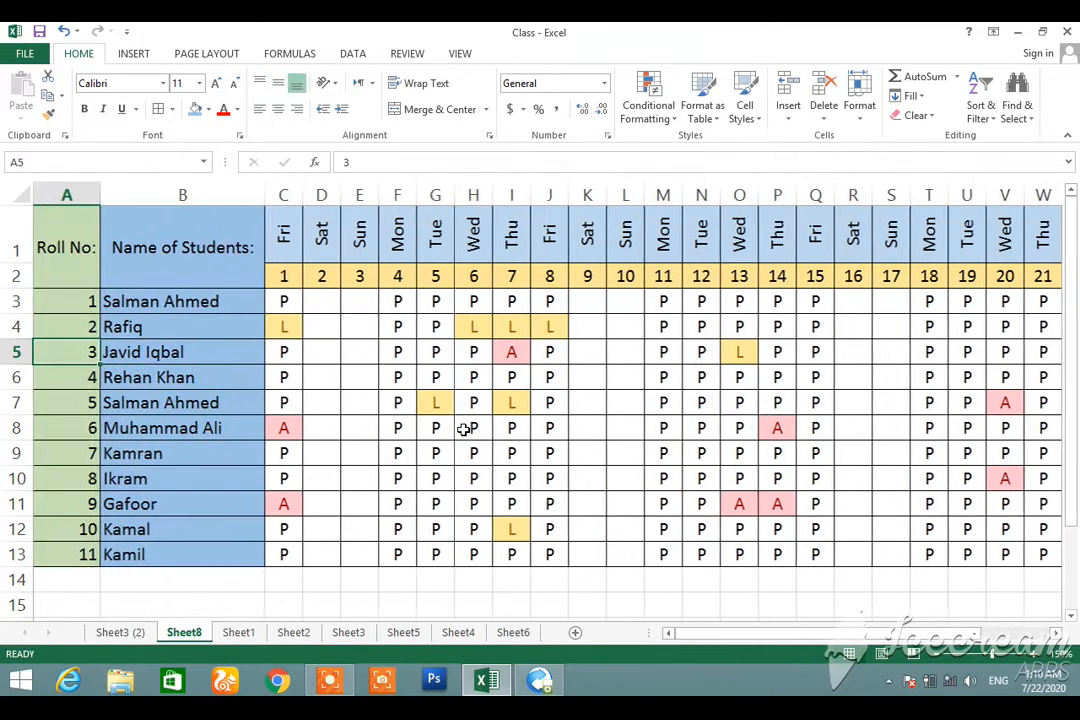
key(Up)
key(Up)
key(Right)
key(Right)
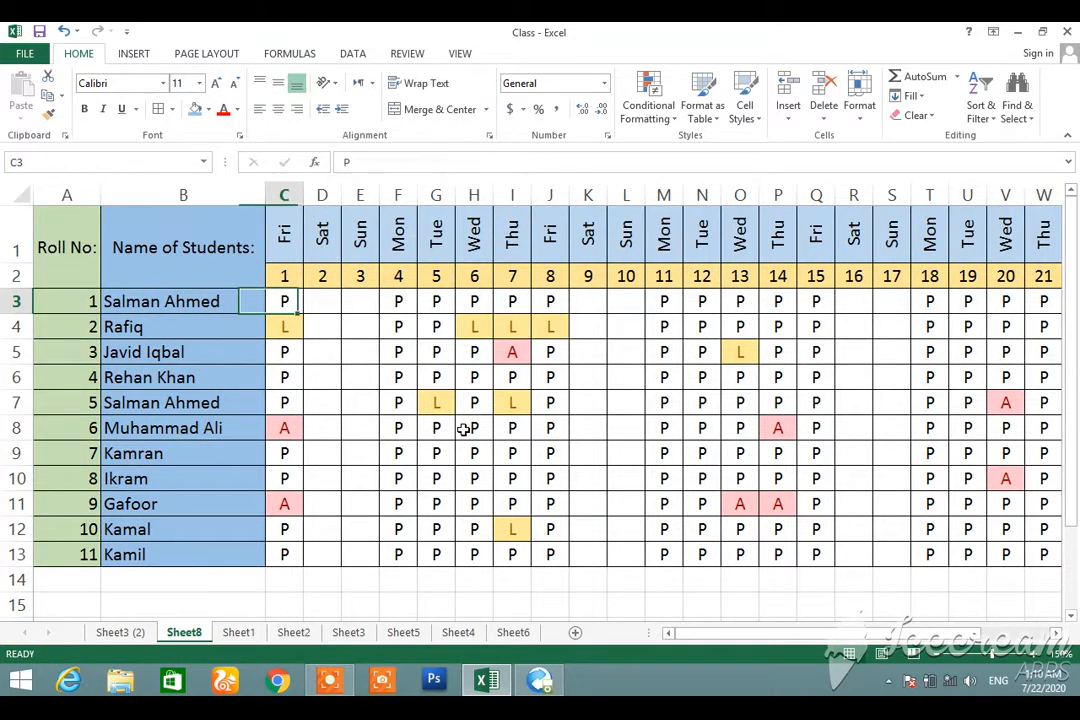
Fill the first weekend's attendance cells, D3:E13, with dark green
key(Right)
key(shift+Right)
key(shift+Down)
key(shift+Down)
key(shift+Down)
key(shift+Down)
key(shift+Down)
key(shift+Down)
key(shift+Down)
key(shift+Down)
key(shift+Down)
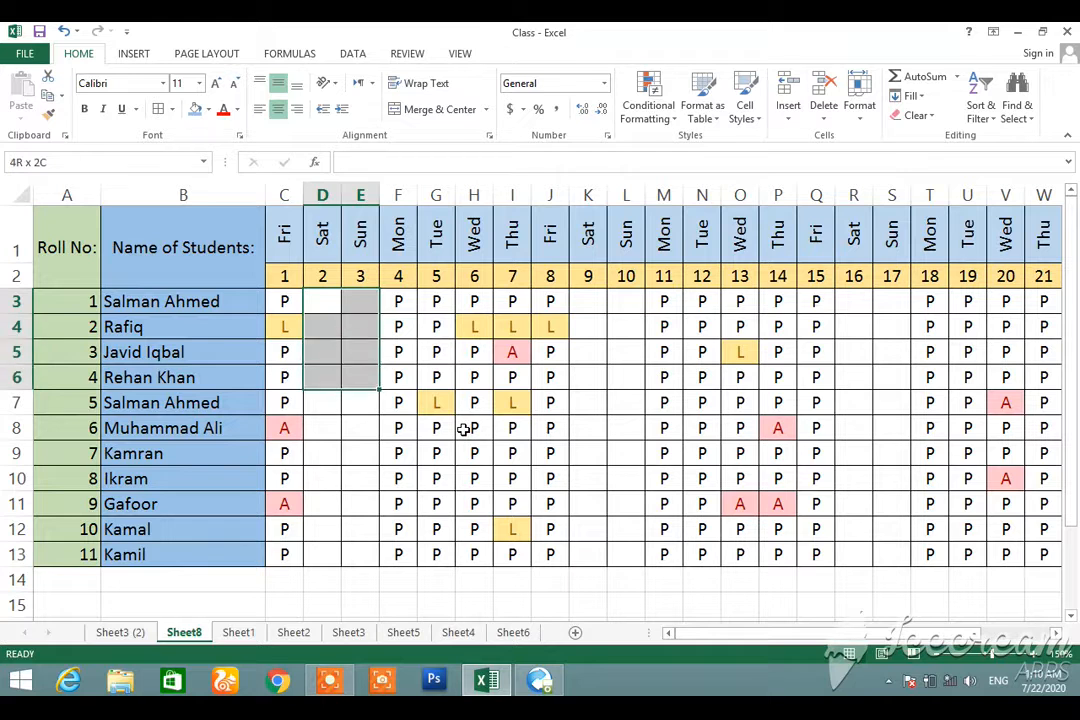
key(shift+Down)
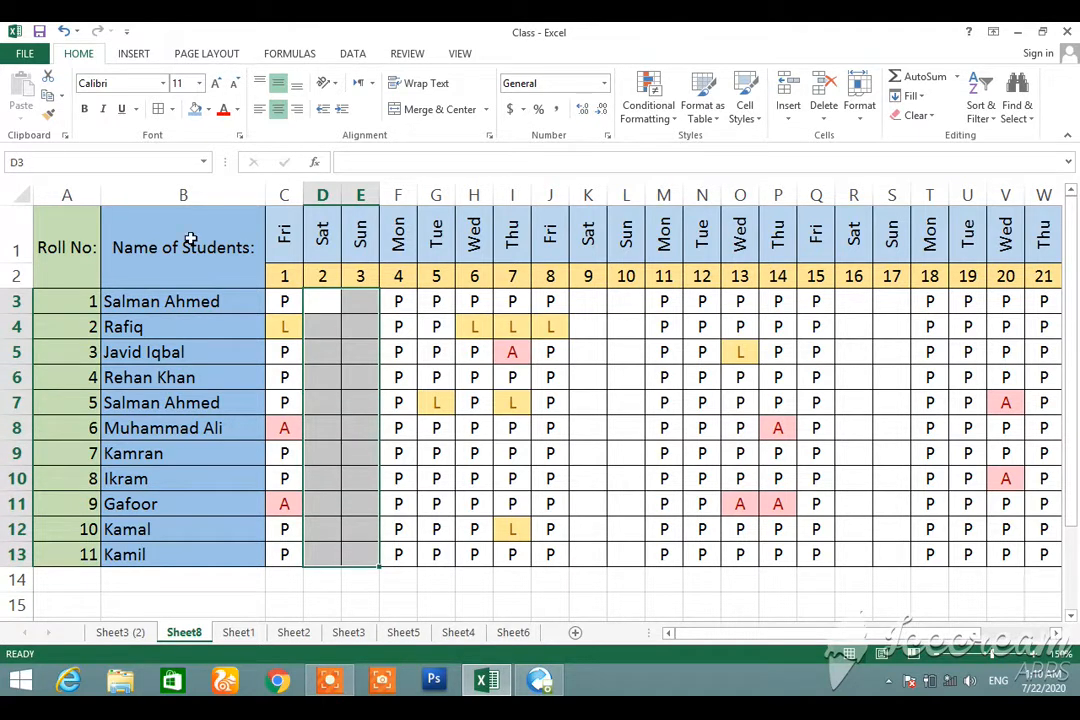
click(208, 113)
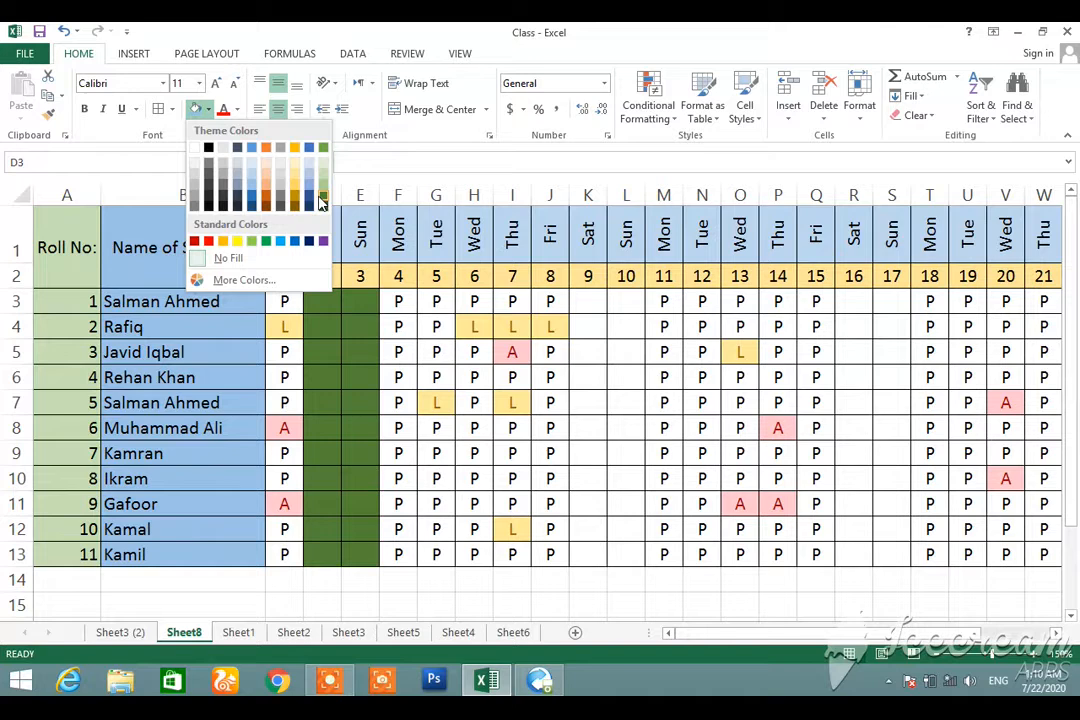
click(321, 202)
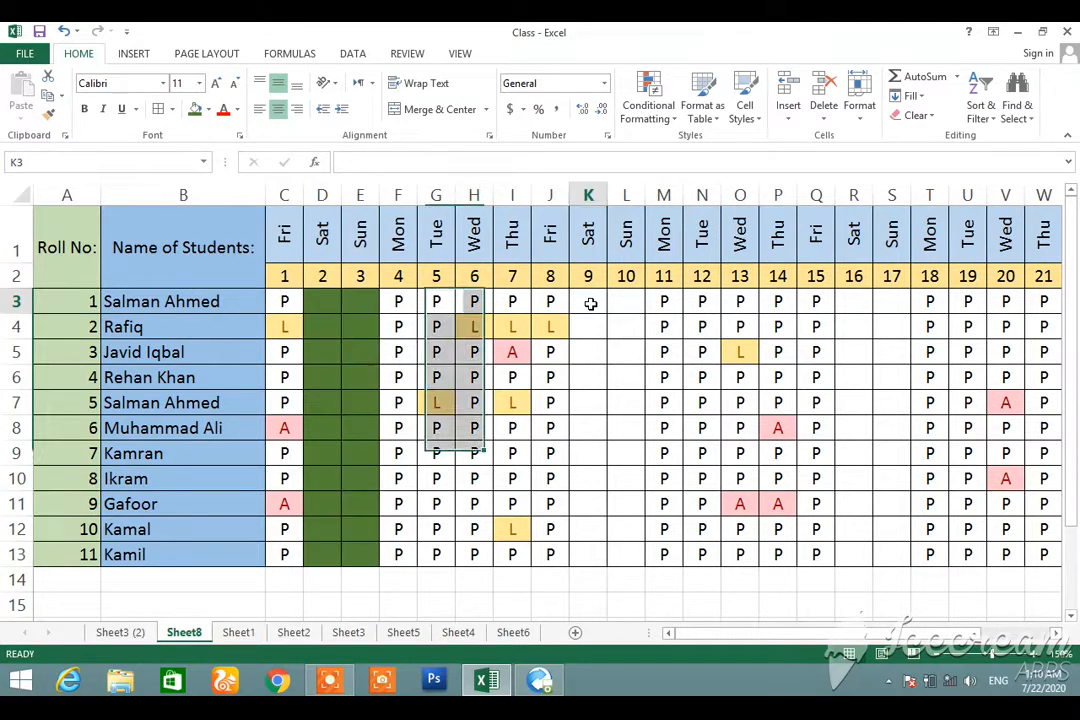
Fill the weekend cells for days 9–10, 16–17 and 23–24 (K3:L13, R3:S13, Y3:Z13) with the same dark green
drag(588, 302, 626, 554)
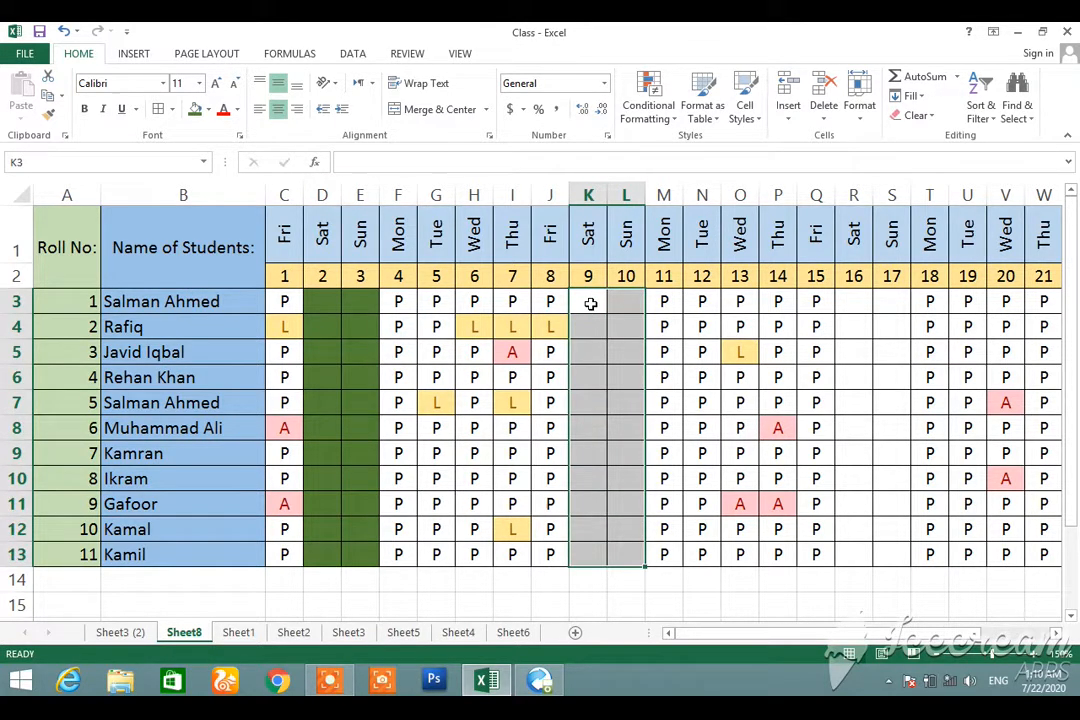
click(195, 109)
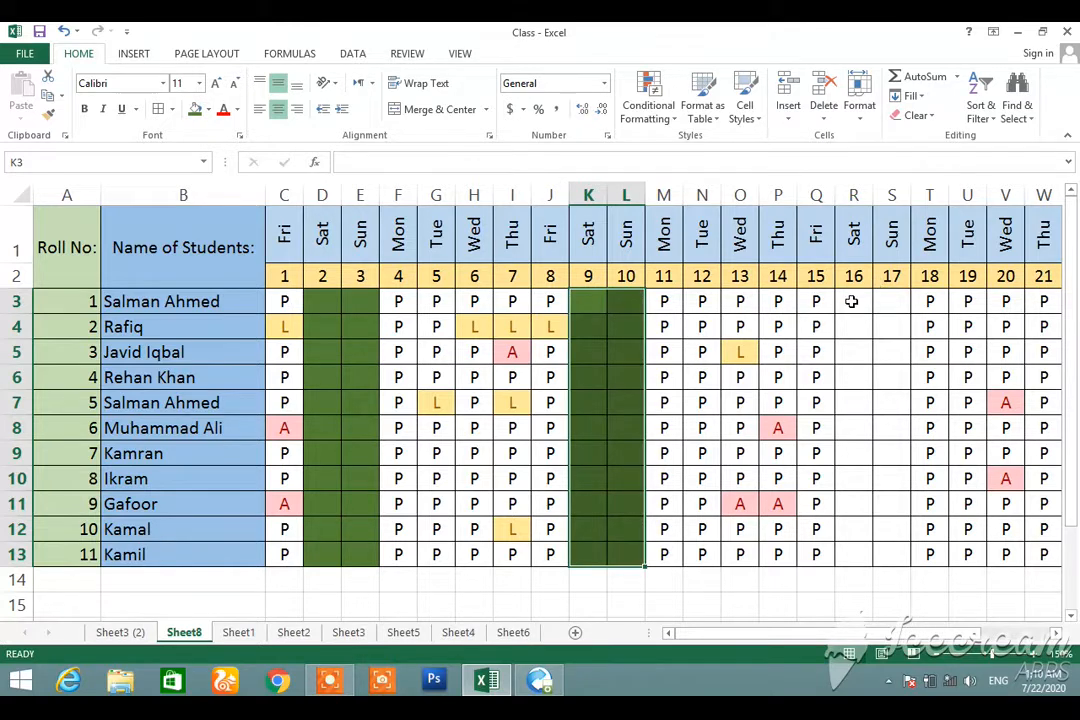
drag(851, 301, 891, 554)
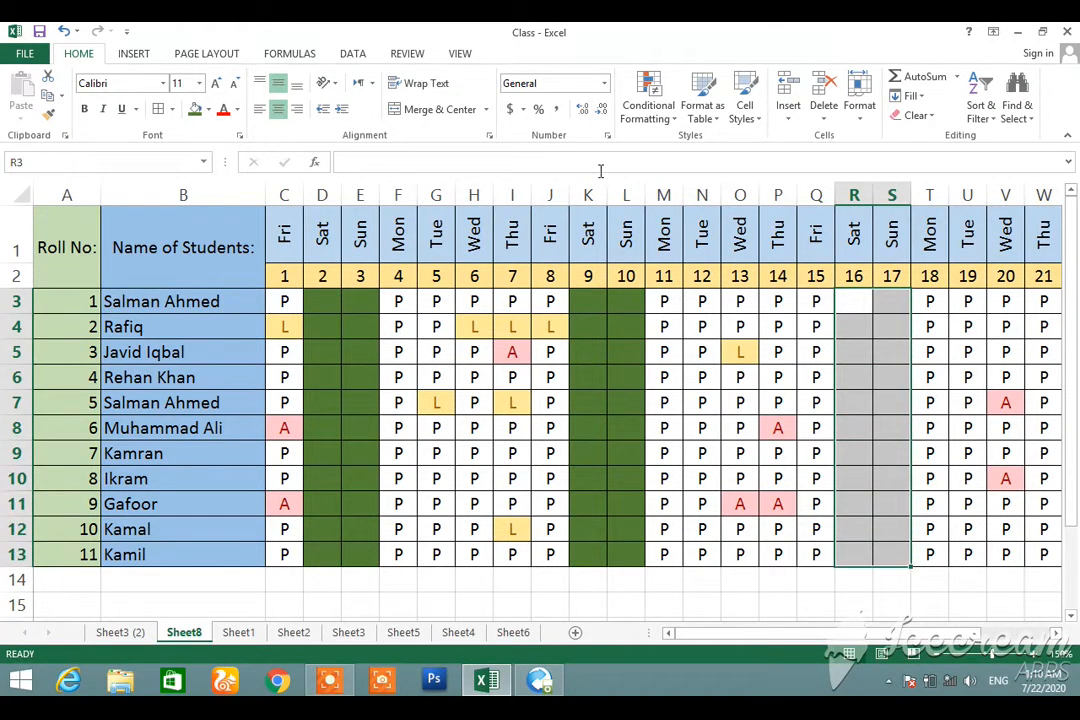
click(195, 109)
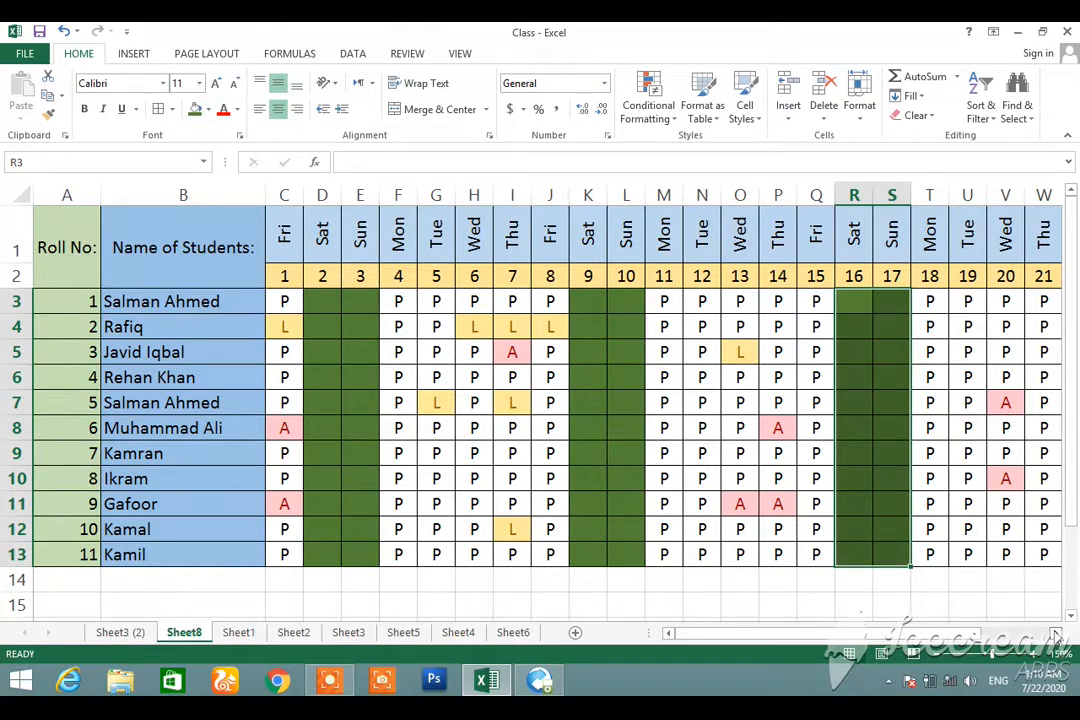
scroll(1057, 637, right, 3)
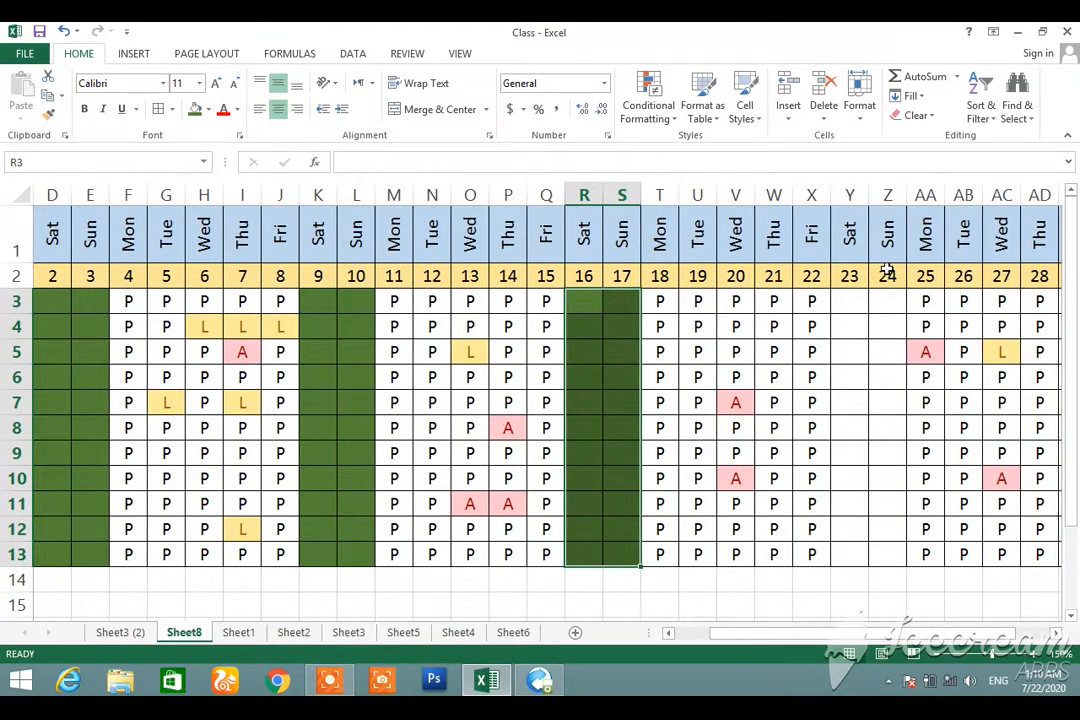
drag(848, 301, 887, 554)
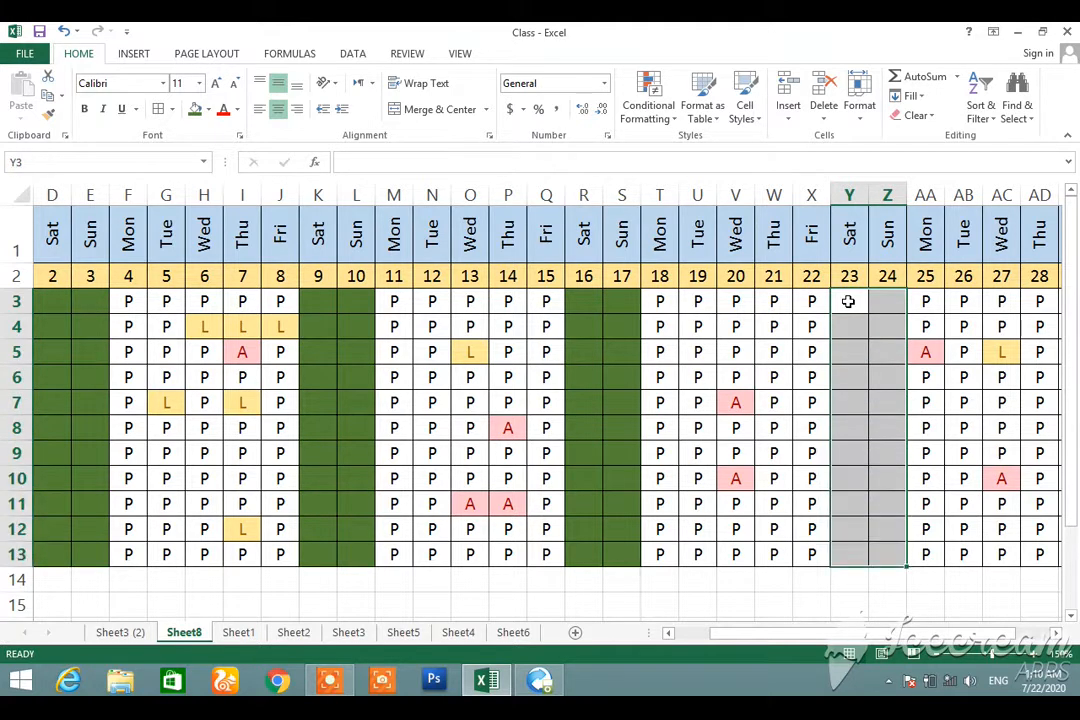
click(195, 110)
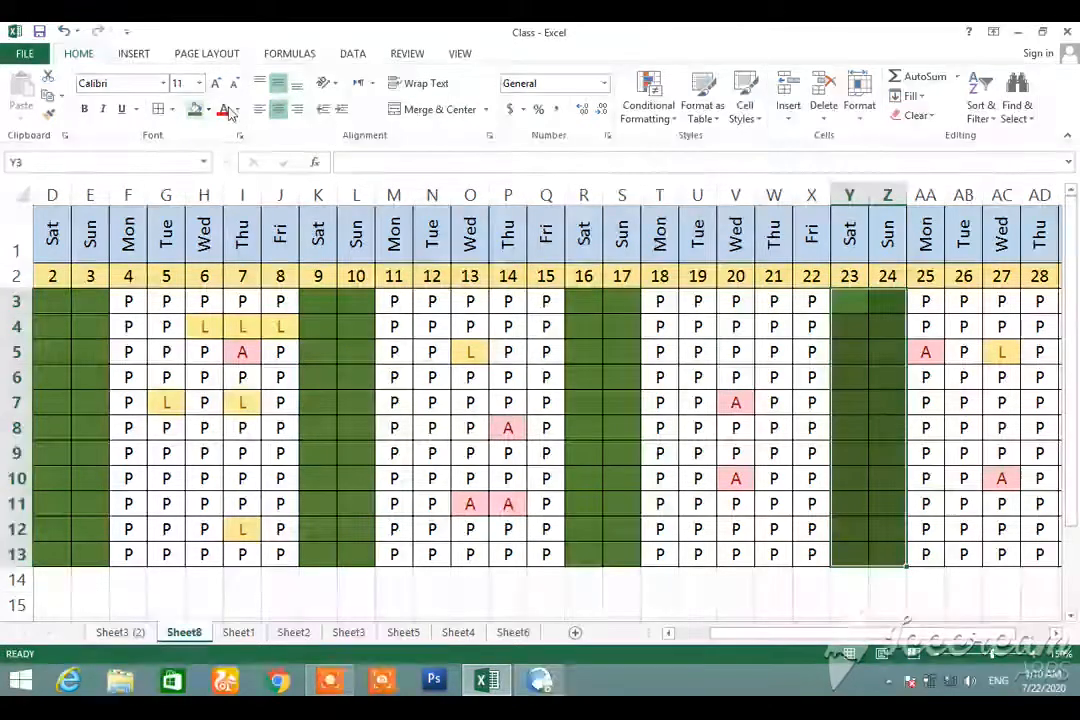
Fill the last weekend's cells for days 30 and 31, AF3:AG13, with the same dark green
click(1056, 633)
click(1056, 633)
click(1056, 633)
drag(1000, 306, 1004, 308)
key(shift+Down)
key(shift+Down)
key(shift+Down)
key(shift+Down)
key(shift+Down)
key(shift+Down)
key(shift+Down)
key(shift+Down)
key(shift+Down)
key(shift+Down)
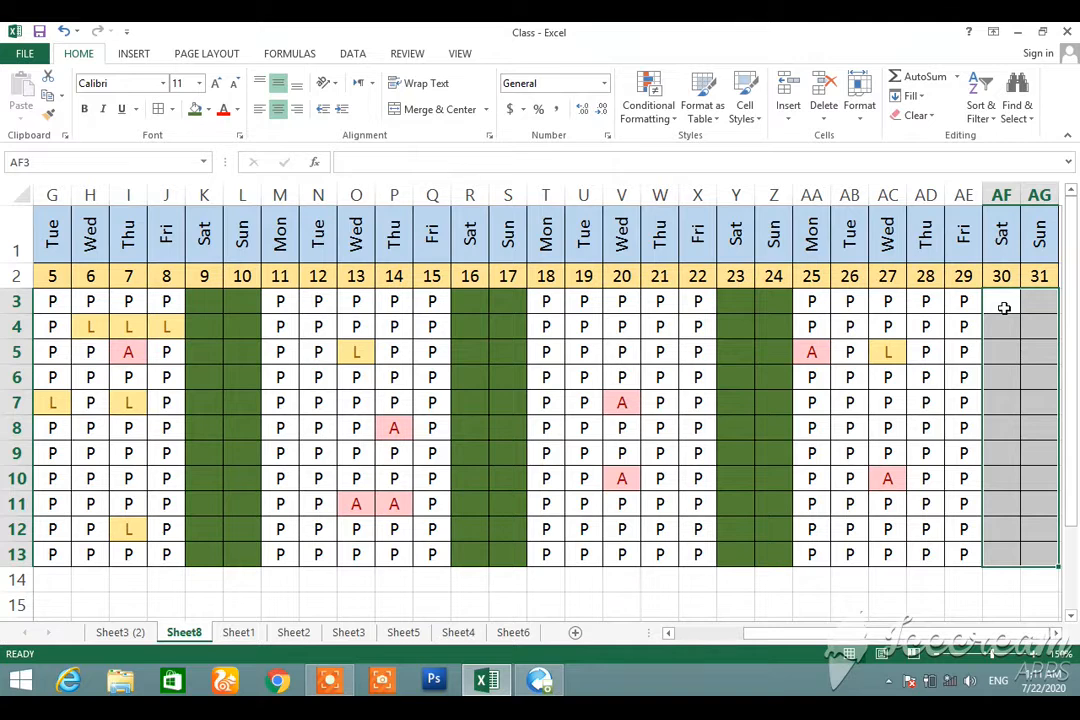
click(195, 110)
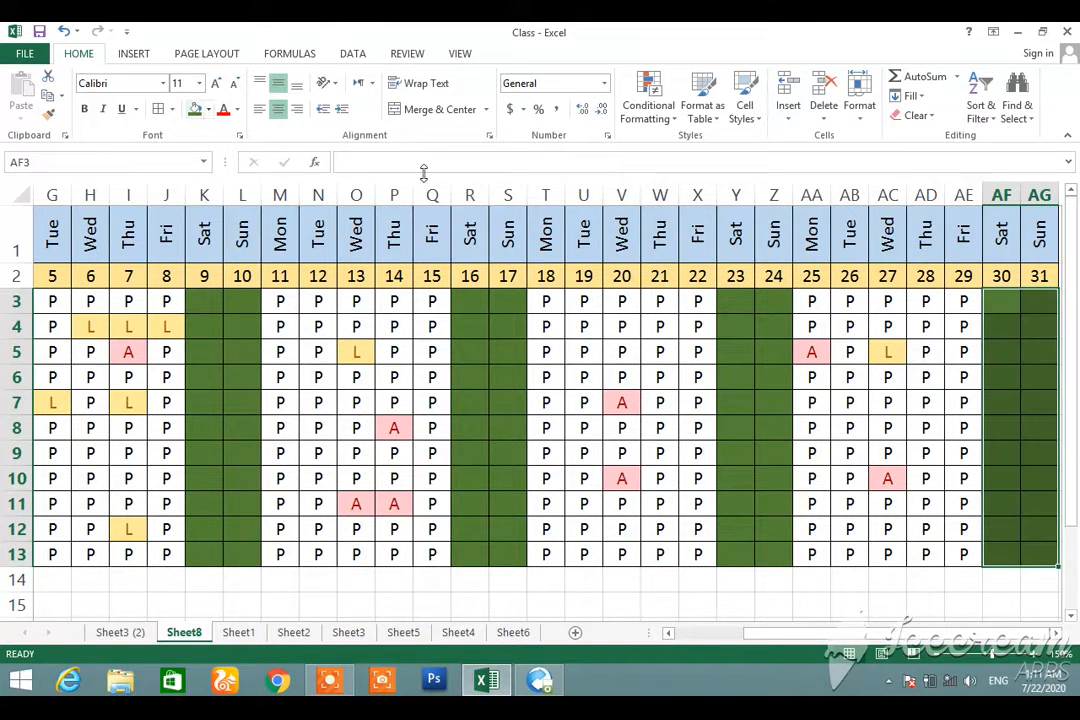
Add the labels PRESENT: in B14 and ABSENT: in B15 below the student names
click(715, 636)
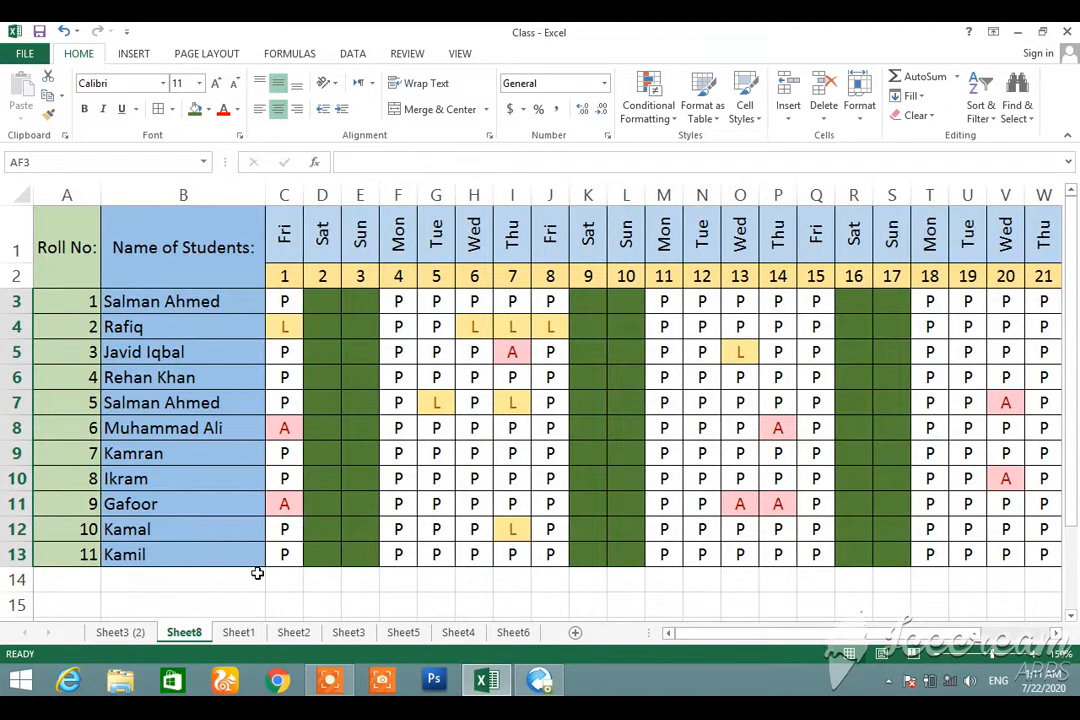
click(277, 582)
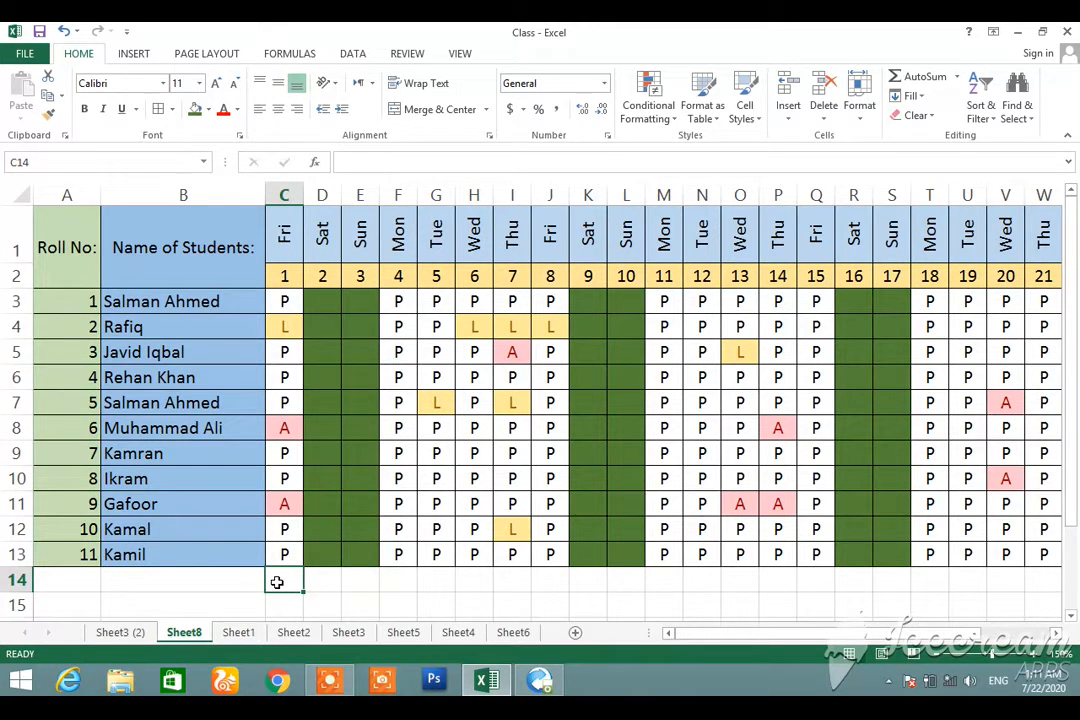
key(Return)
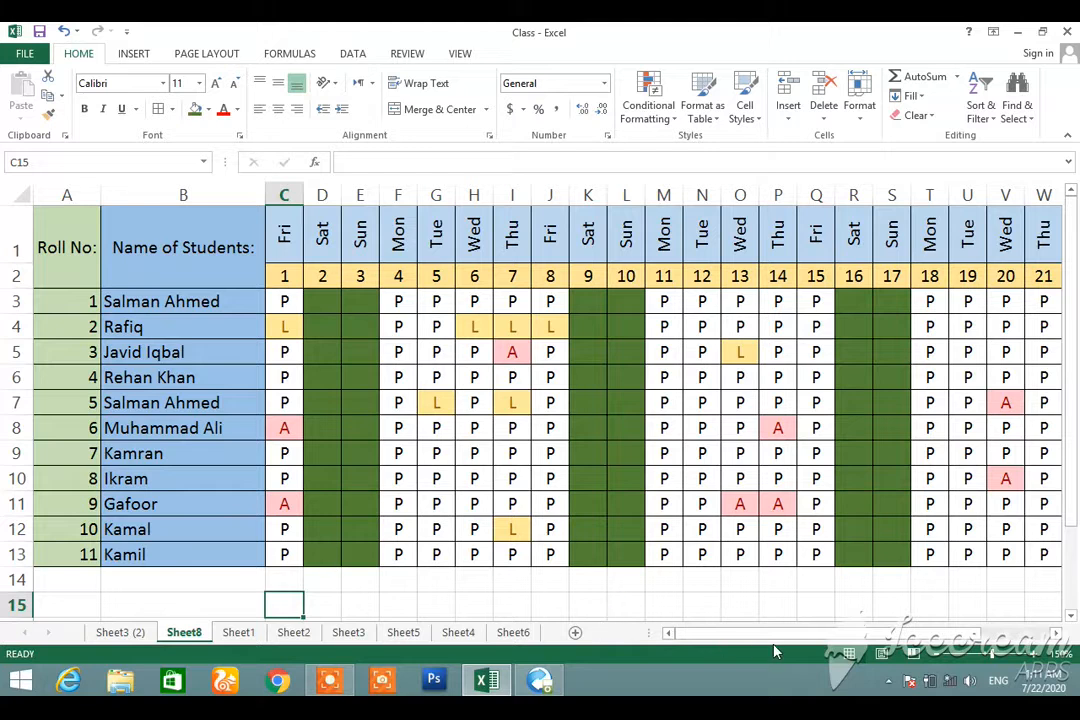
key(Up)
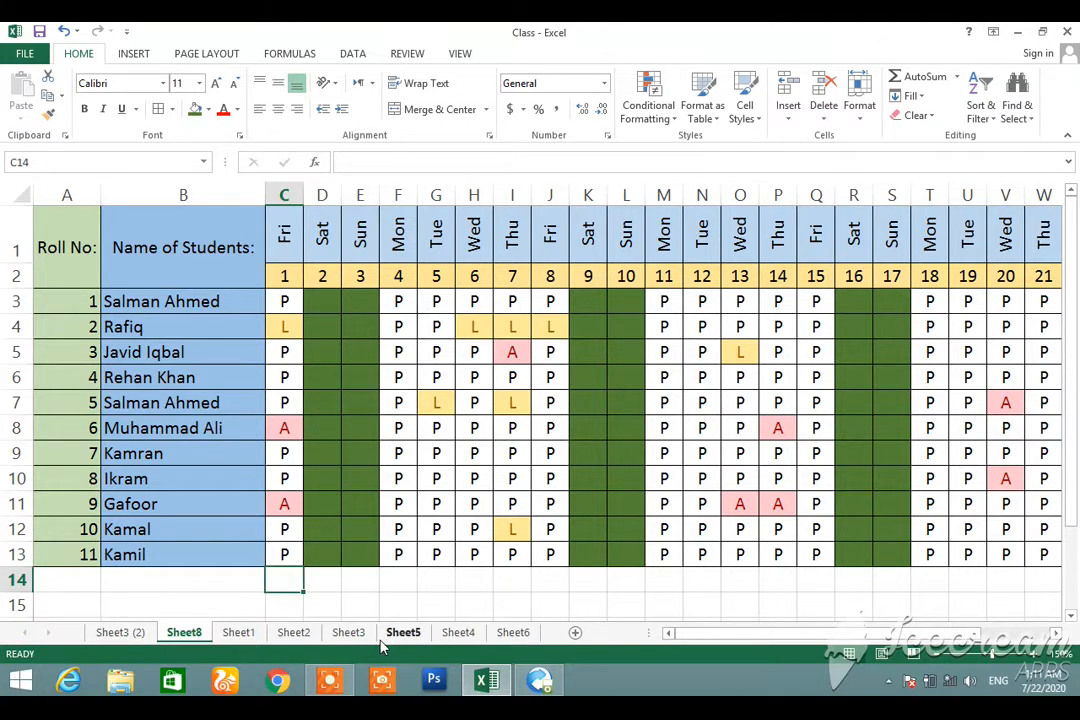
key(Left)
text(pRE)
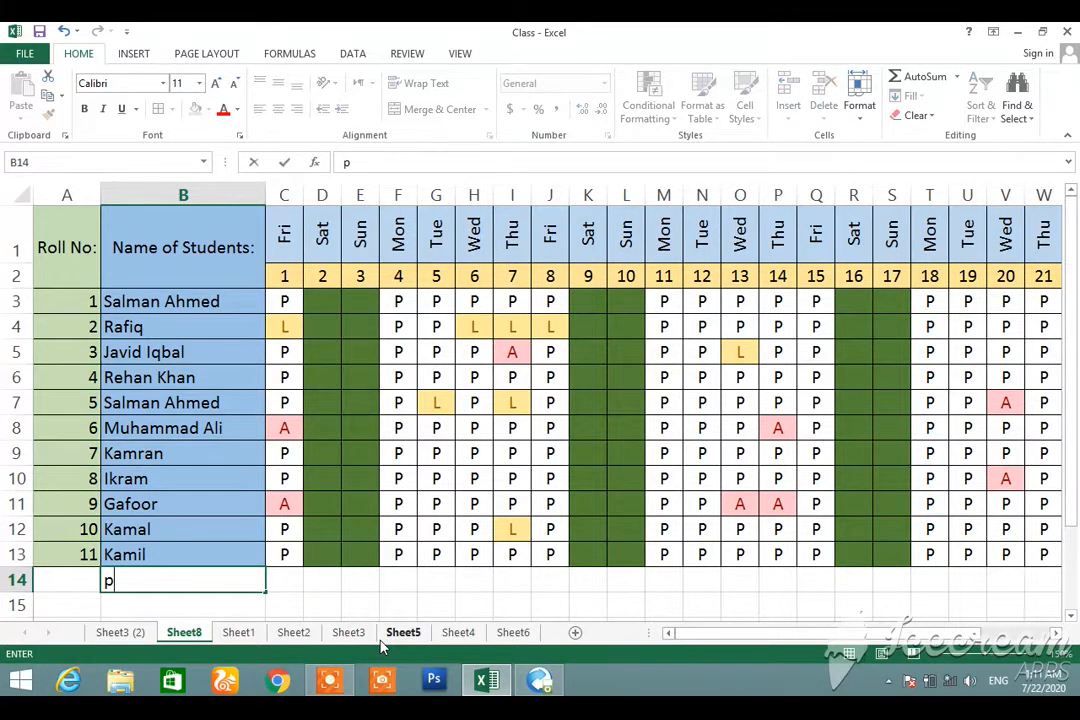
key(BackSpace)
key(BackSpace)
key(BackSpace)
text(PRESENT:)
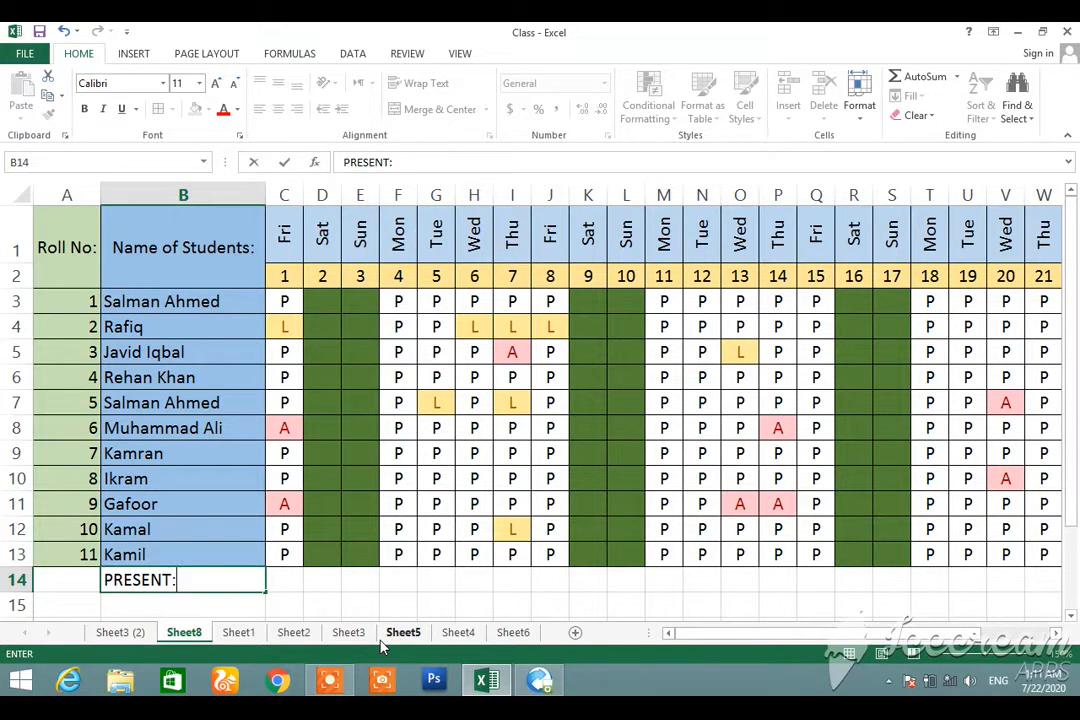
key(Return)
text(ABSENT:)
key(Return)
Enter LAIVE as the label in B16 below ABSENT:
text(I)
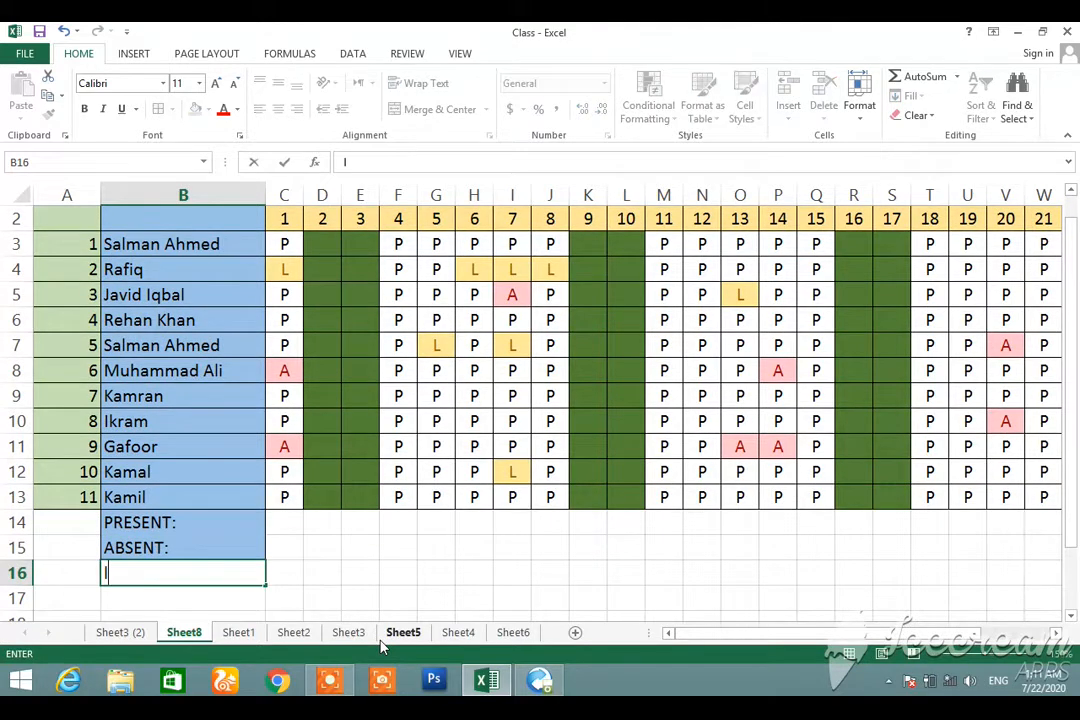
text(LEVEA)
key(BackSpace)
key(BackSpace)
key(BackSpace)
key(BackSpace)
text(AV)
key(BackSpace)
key(BackSpace)
text(AIVE)
key(Return)
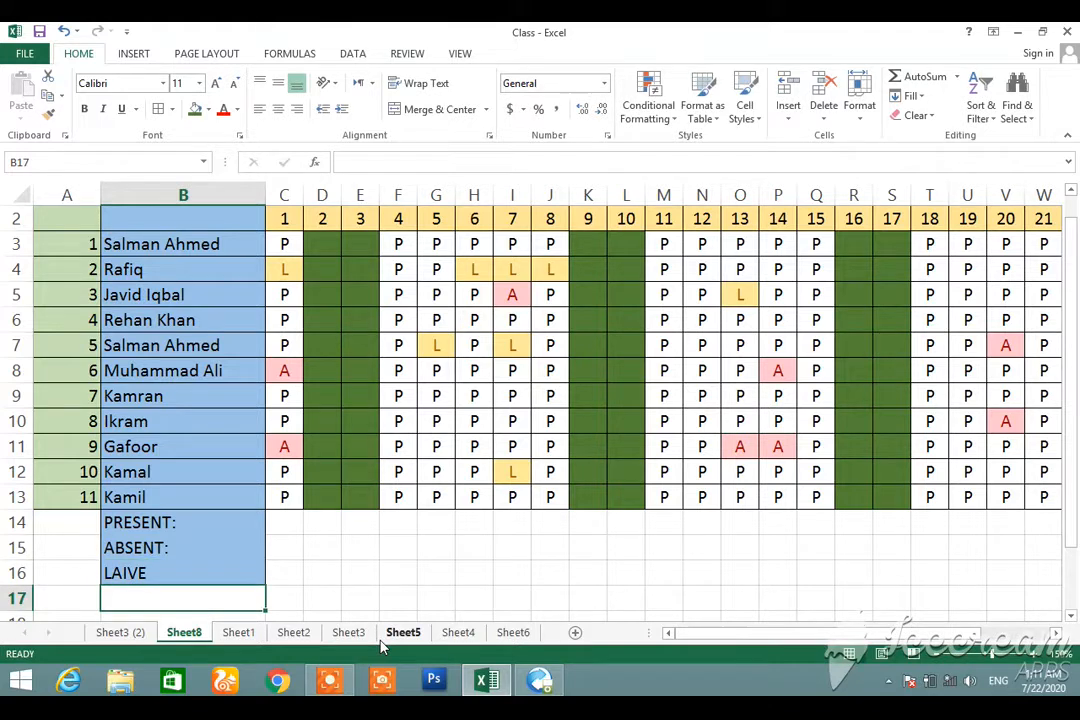
Color the PRESENT: label in B14 red and the ABSENT: label in B15 dark orange
key(Up)
key(Up)
key(Up)
key(shift+Left)
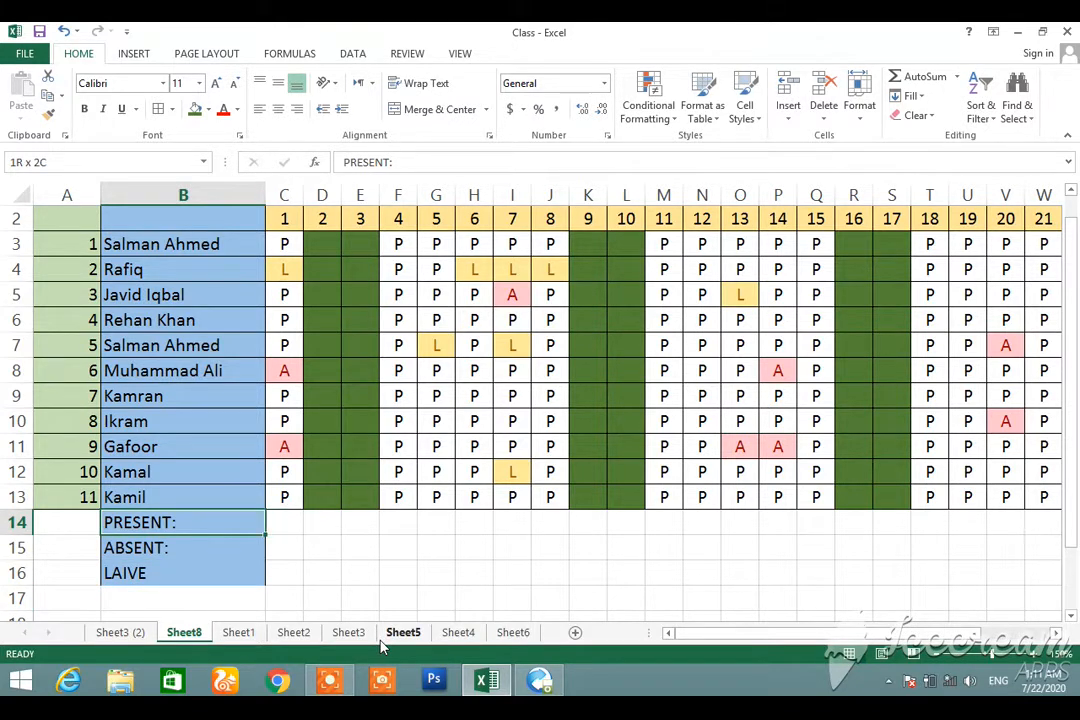
key(shift+Down)
key(shift+Down)
key(shift+Down)
key(shift+Up)
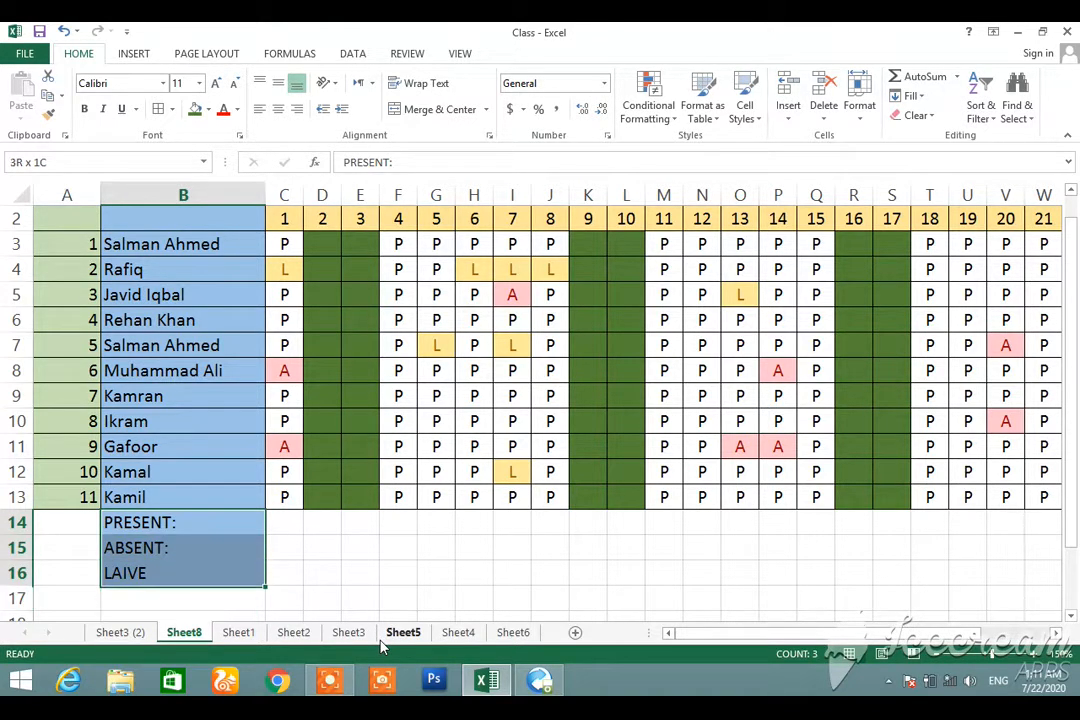
click(222, 521)
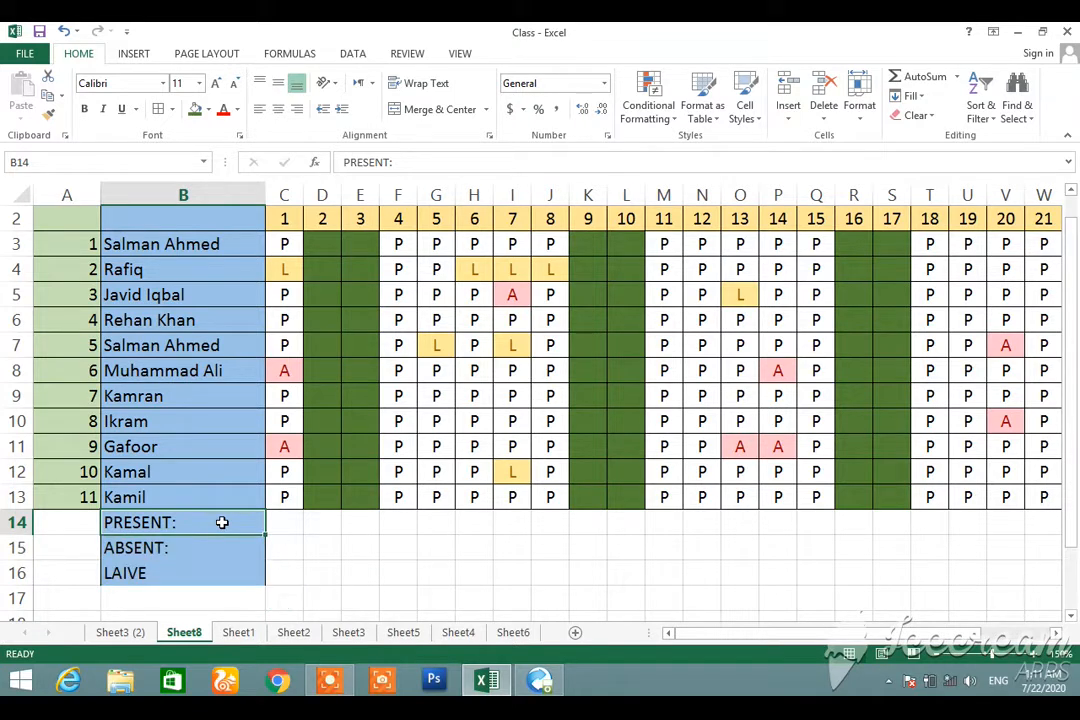
click(224, 112)
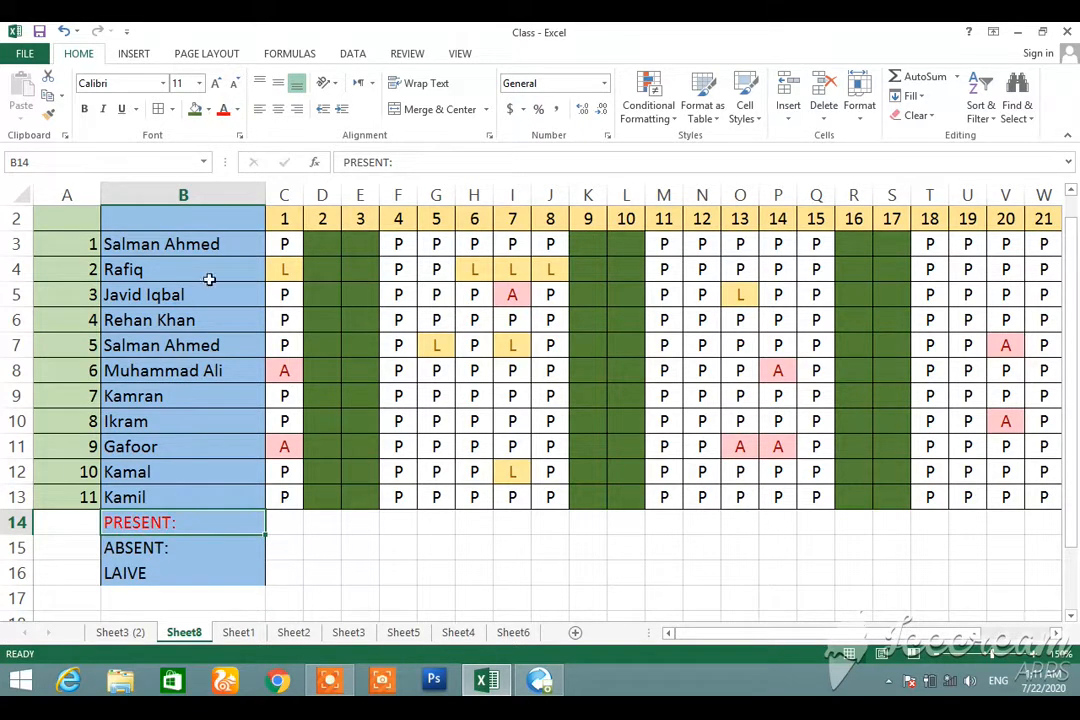
click(137, 549)
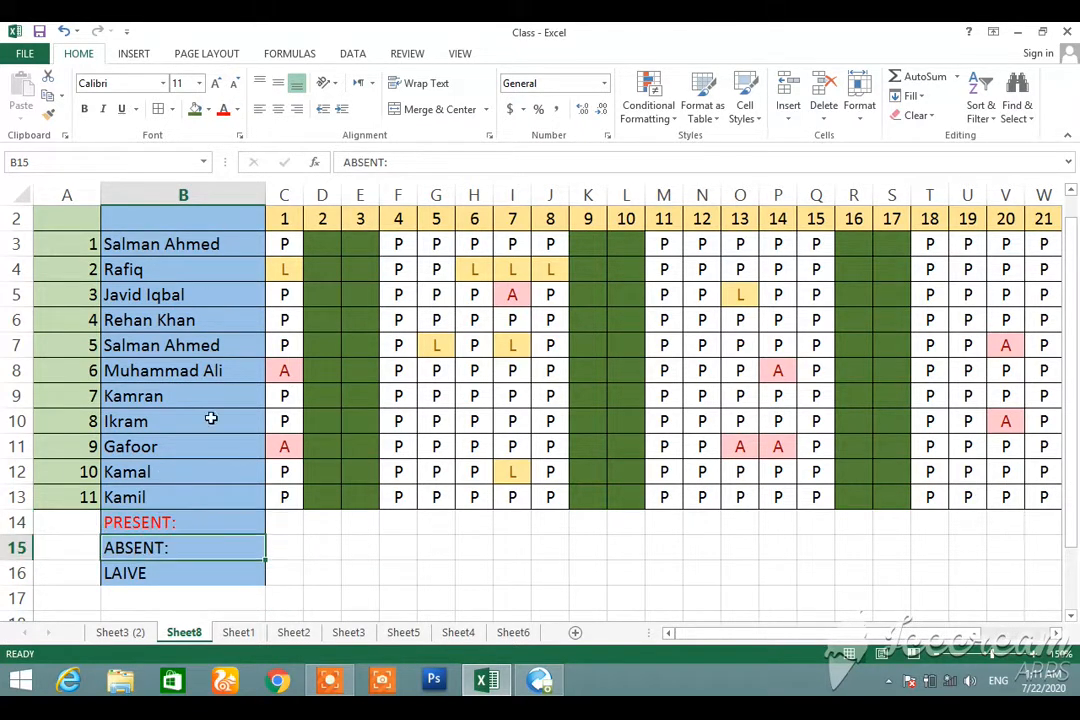
click(236, 110)
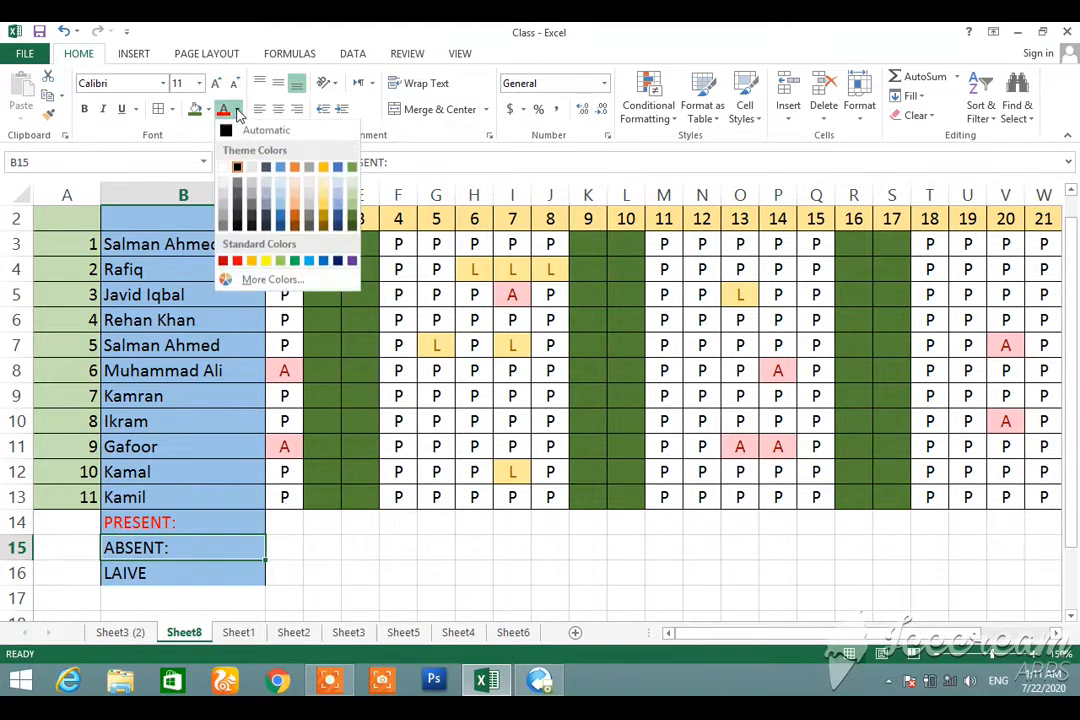
click(296, 220)
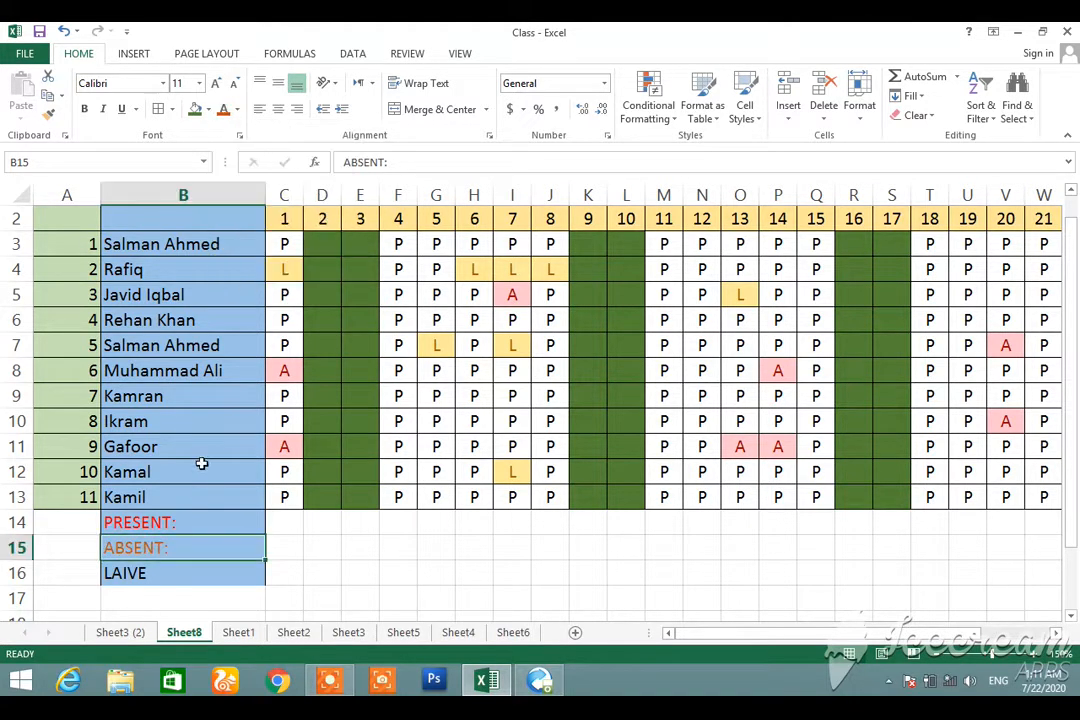
Set the font color of the leave label in B16 to blue
click(161, 573)
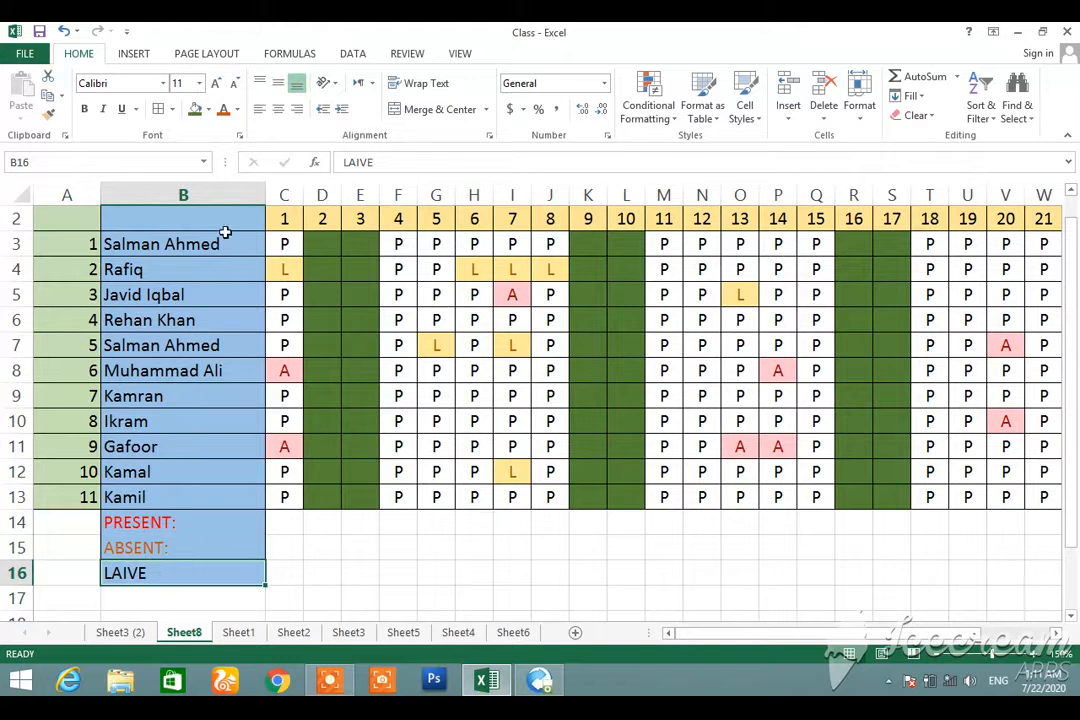
click(237, 110)
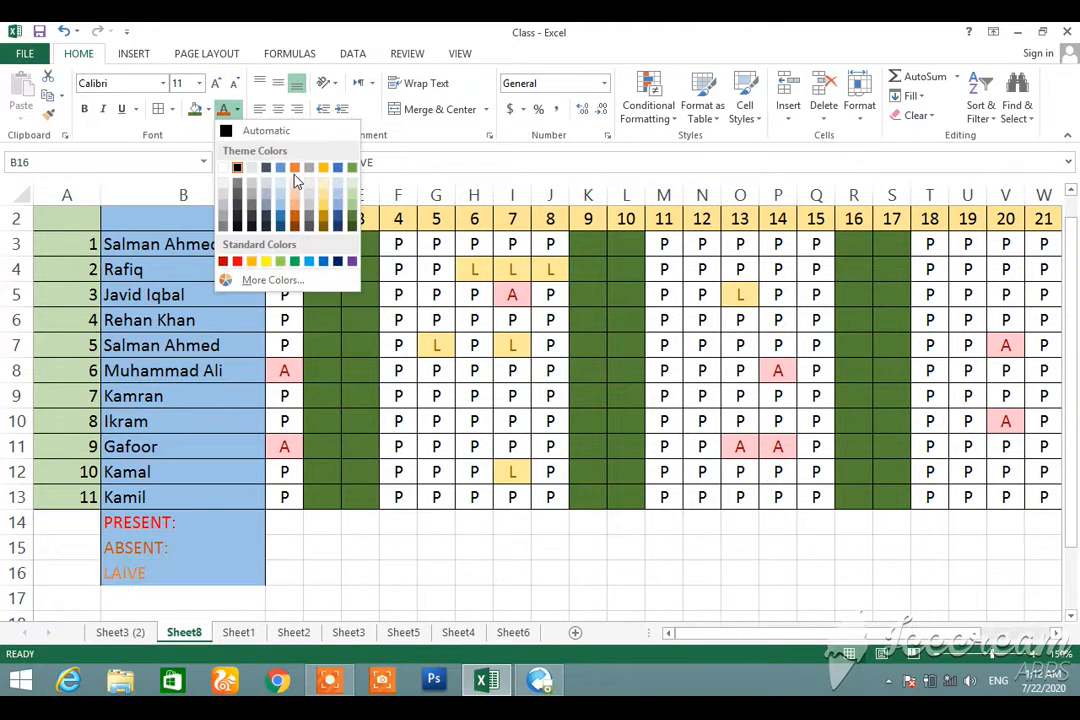
click(325, 210)
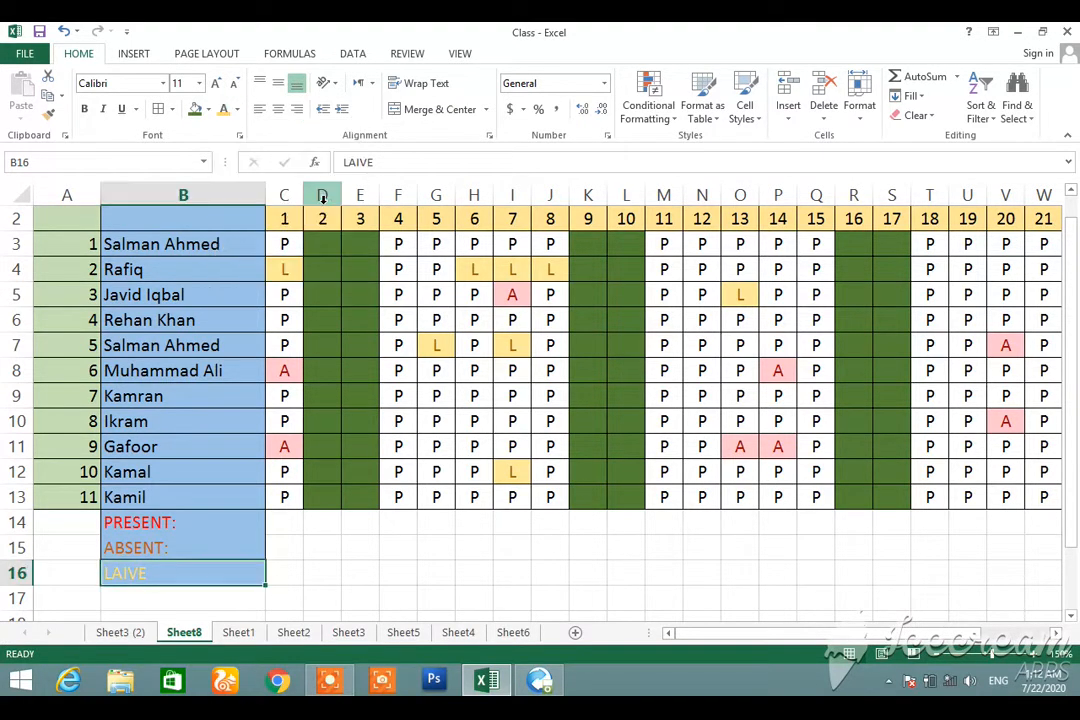
click(237, 110)
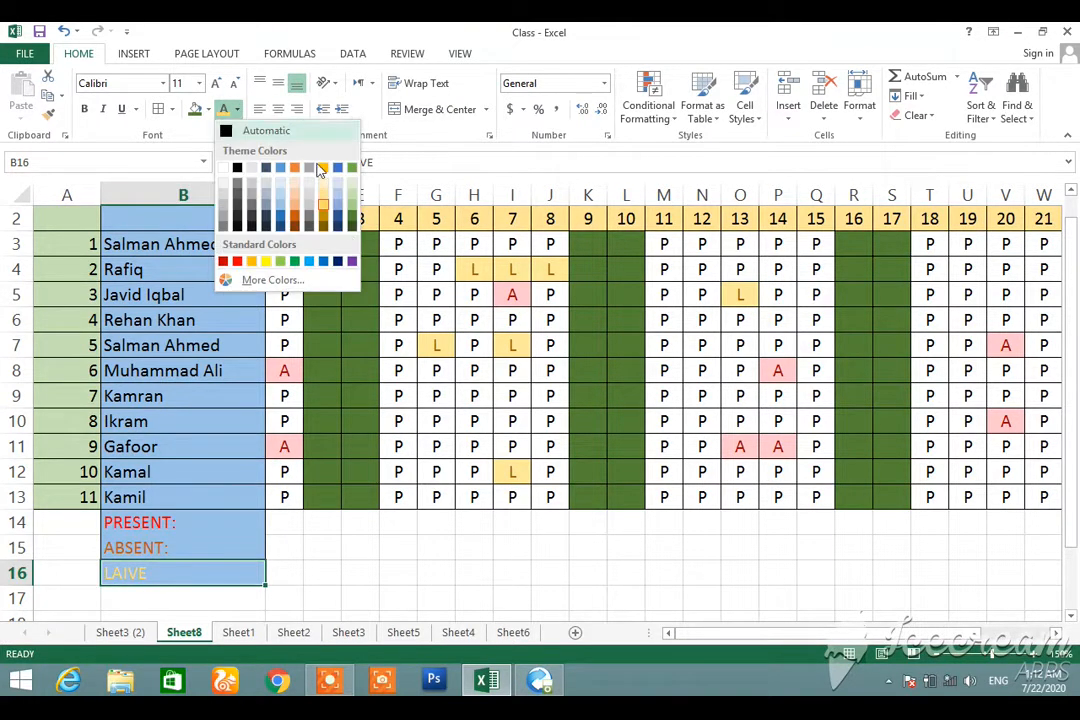
click(323, 261)
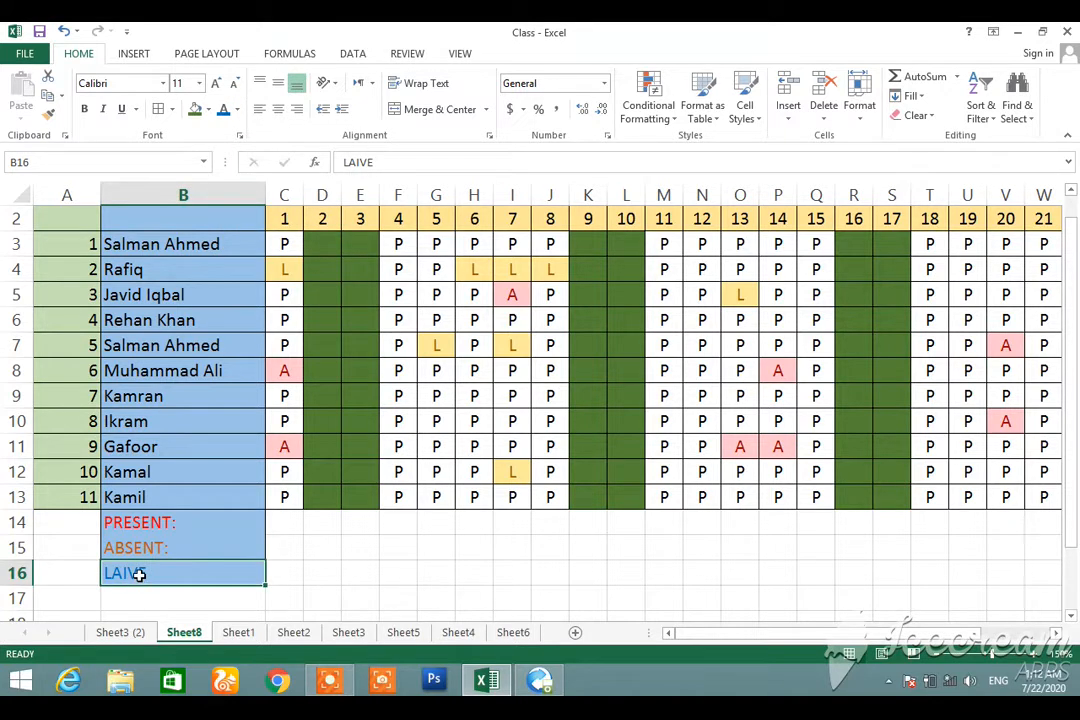
Replace the misspelled label in B16 with LEAVE:
text(l)
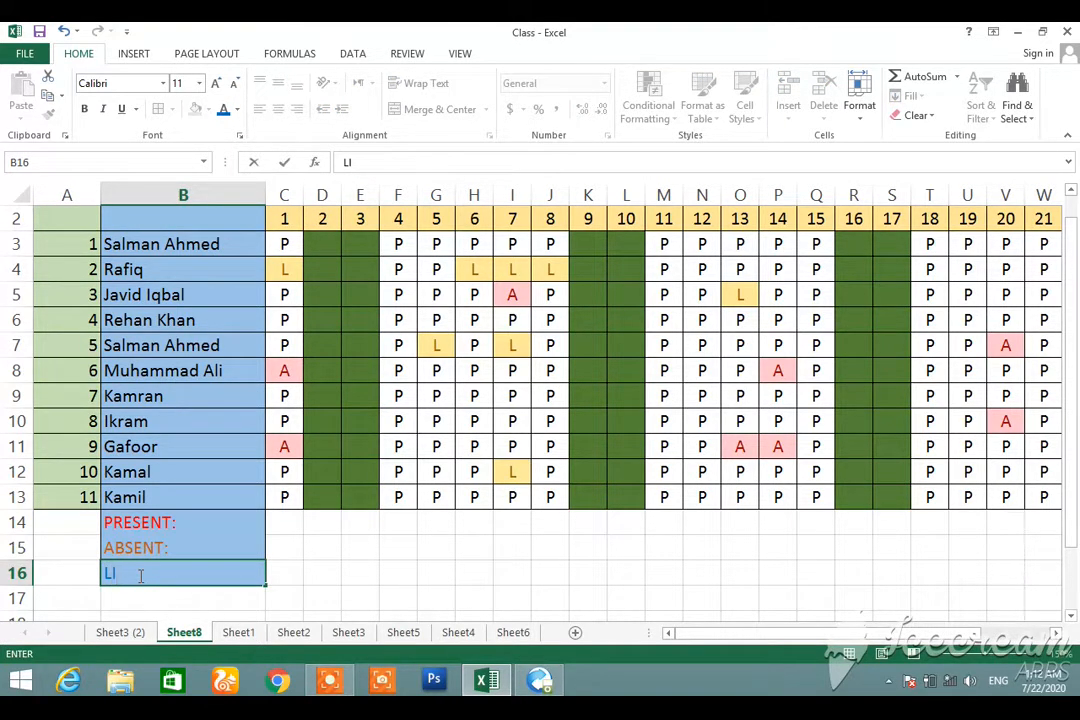
text(IVE)
key(BackSpace)
key(BackSpace)
key(BackSpace)
key(BackSpace)
click(314, 680)
click(545, 654)
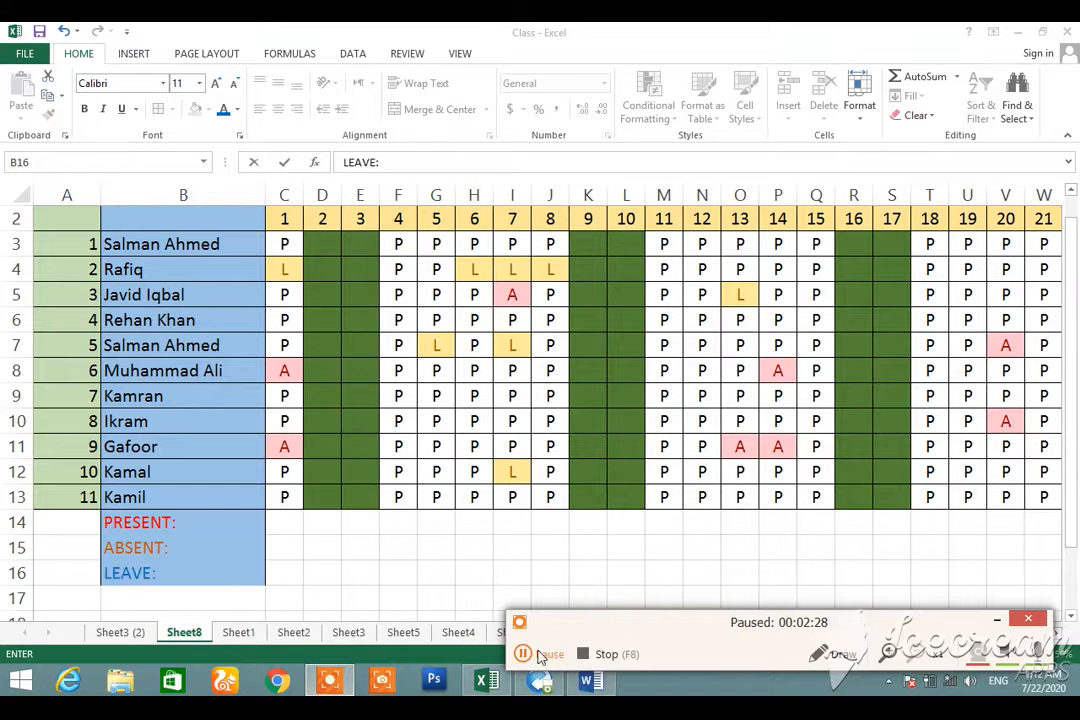
Commit the LEAVE: label in B16 and return to the PRESENT: row
click(540, 655)
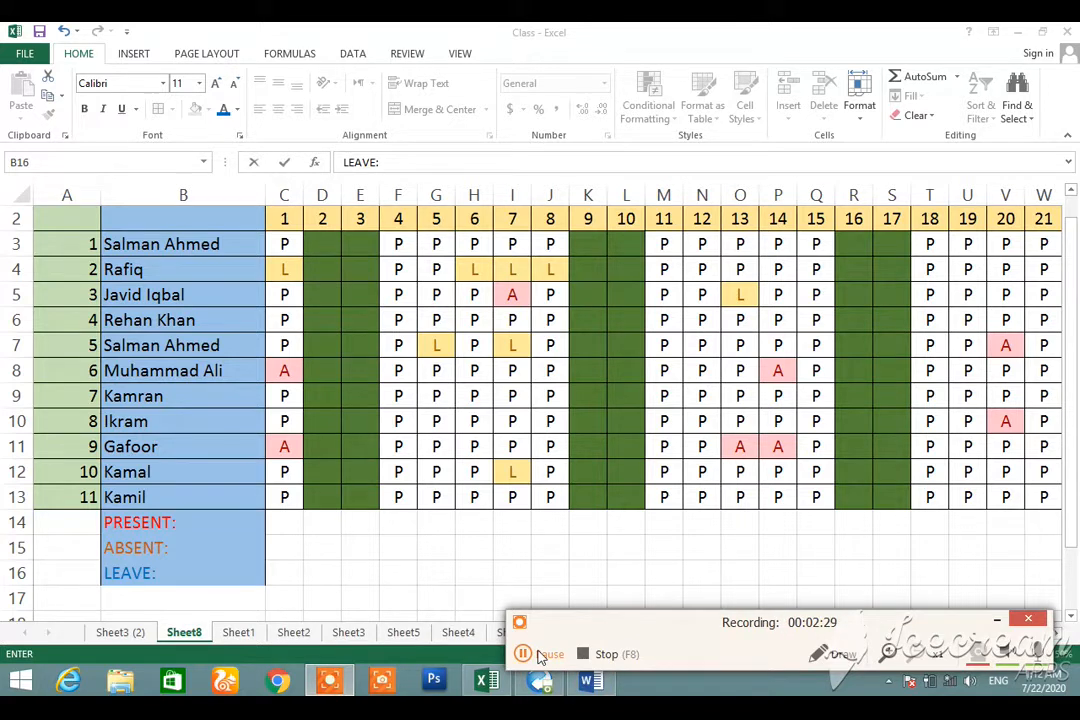
click(281, 525)
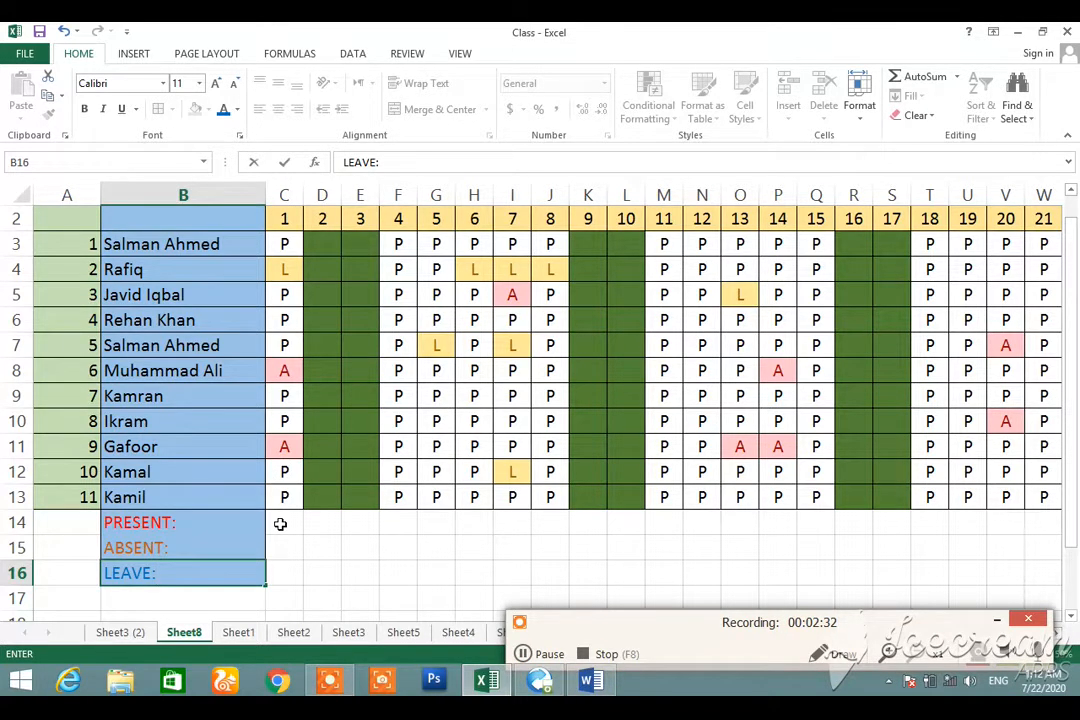
key(Return)
key(Up)
key(Up)
key(Up)
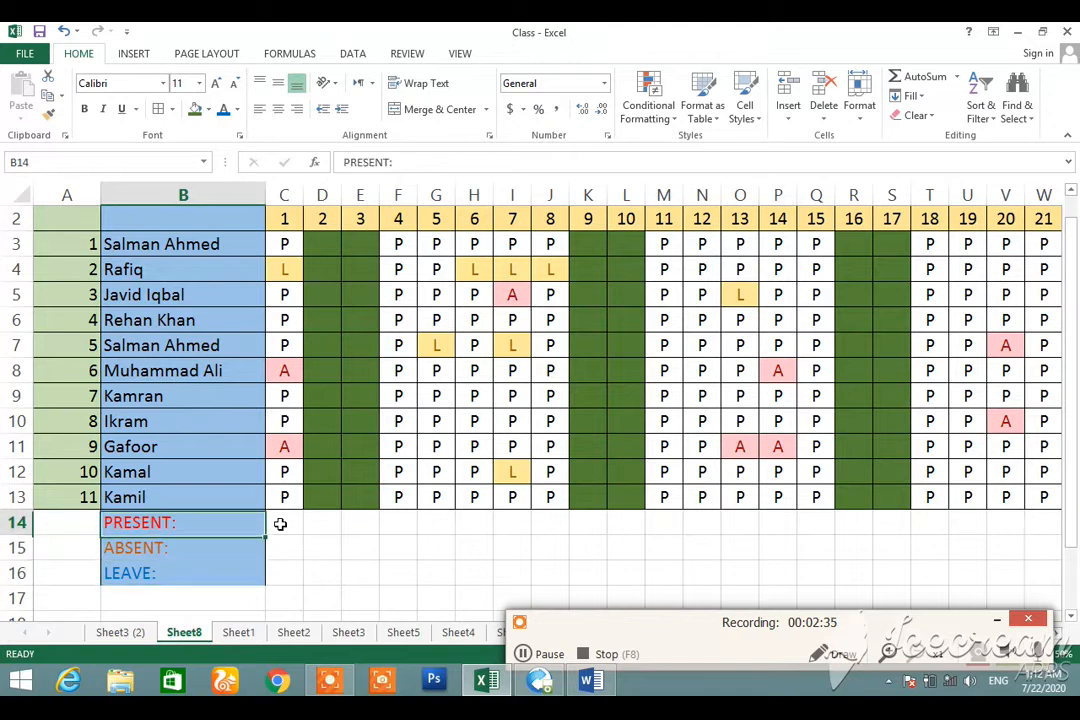
Enter the formula =COUNTIF(C3:C13,"P") in C14 to count the students present on day 1
click(281, 524)
text(=)
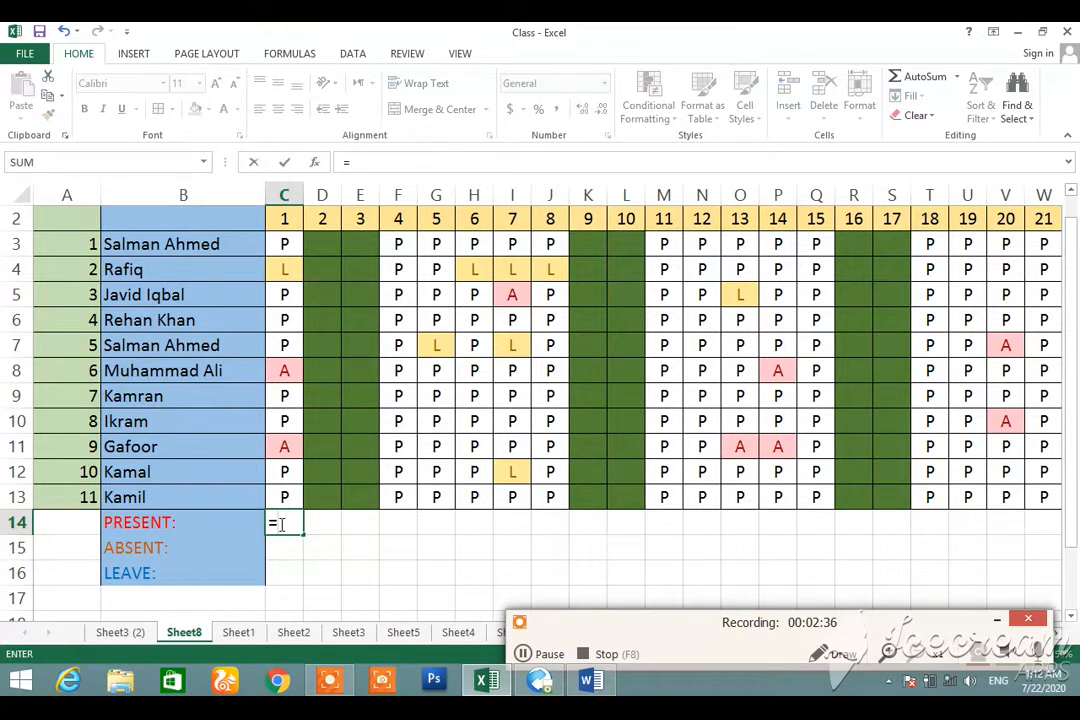
text(COUNTIF()
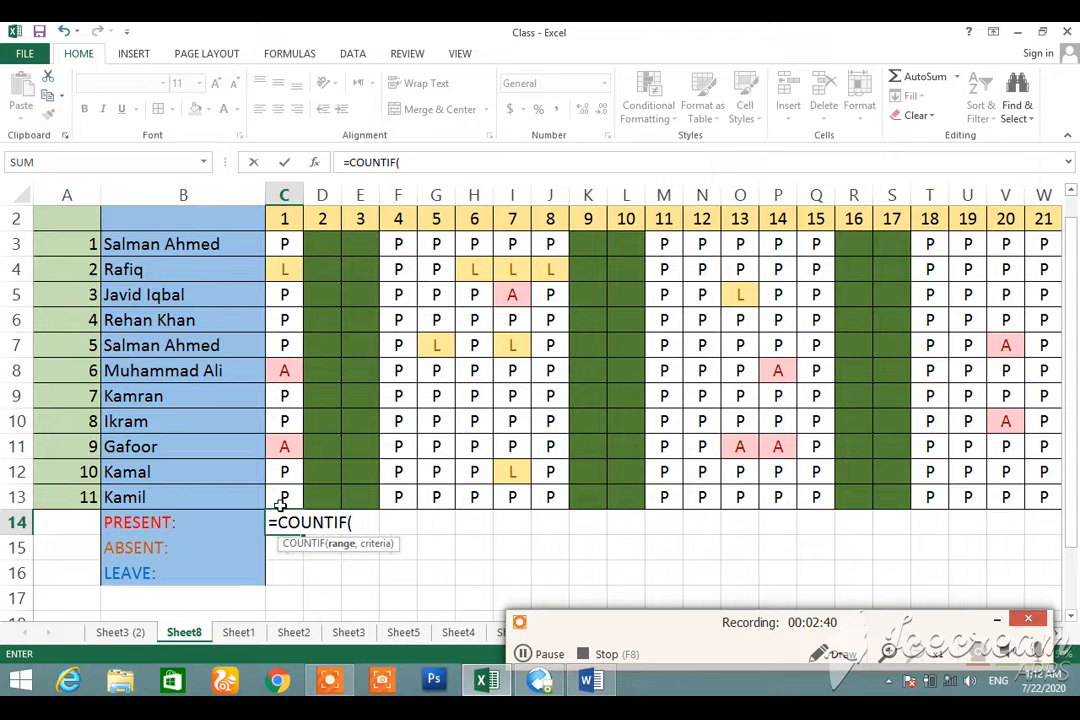
click(288, 243)
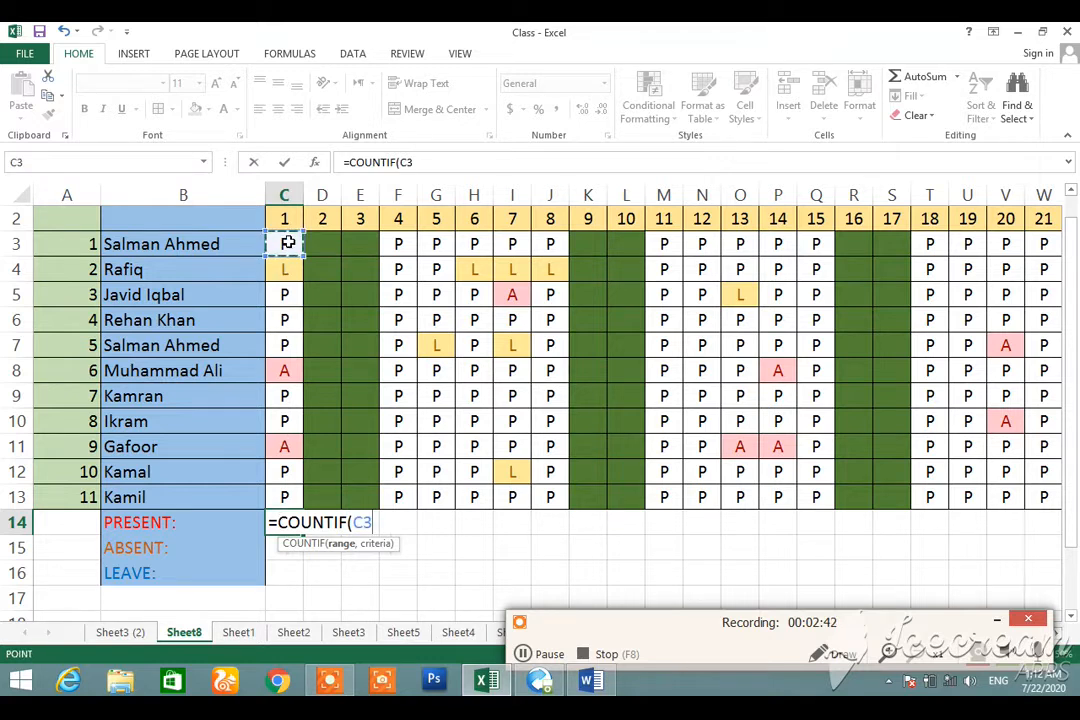
shift+click(288, 243)
text(C3C13)
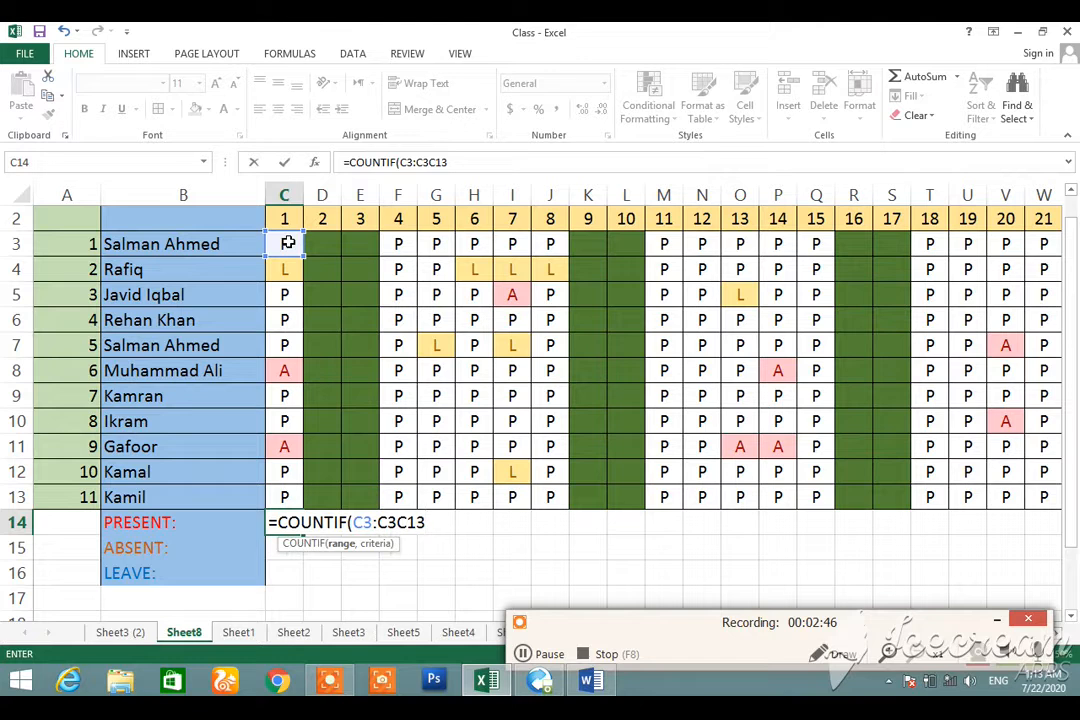
key(BackSpace)
key(BackSpace)
key(BackSpace)
key(BackSpace)
text(13,"p)
key(BackSpace)
text([P)
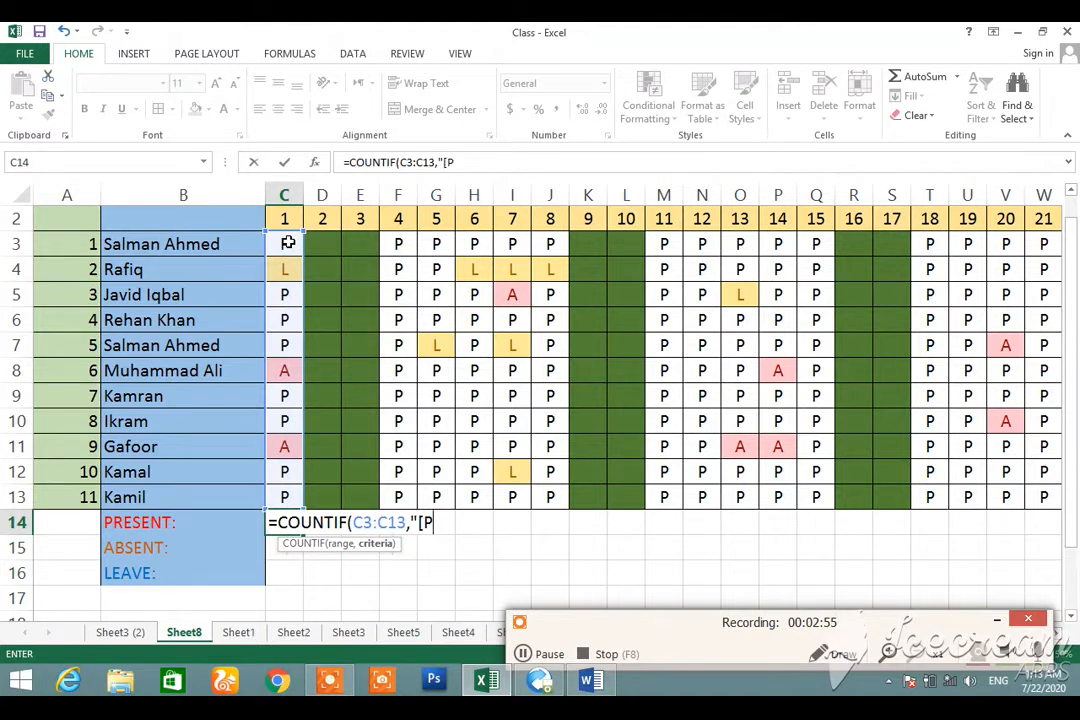
key(BackSpace)
key(Return)
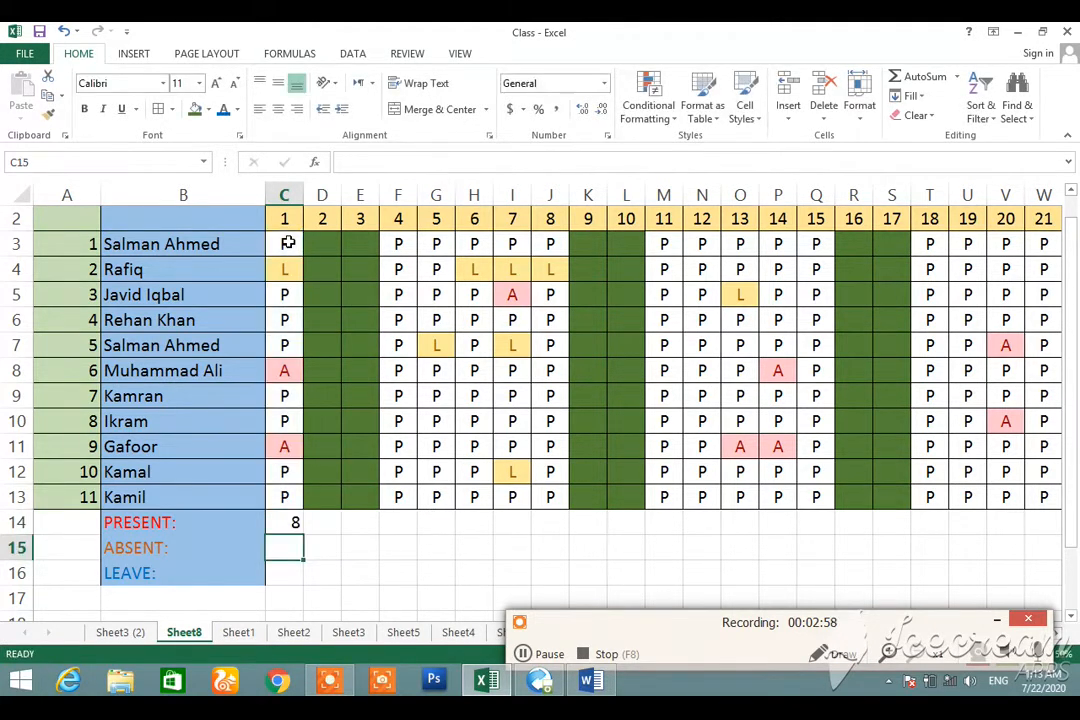
Enter the formula =COUNTIF(C3:C13,"A") in C15 to count the students absent on day 1
text(=)
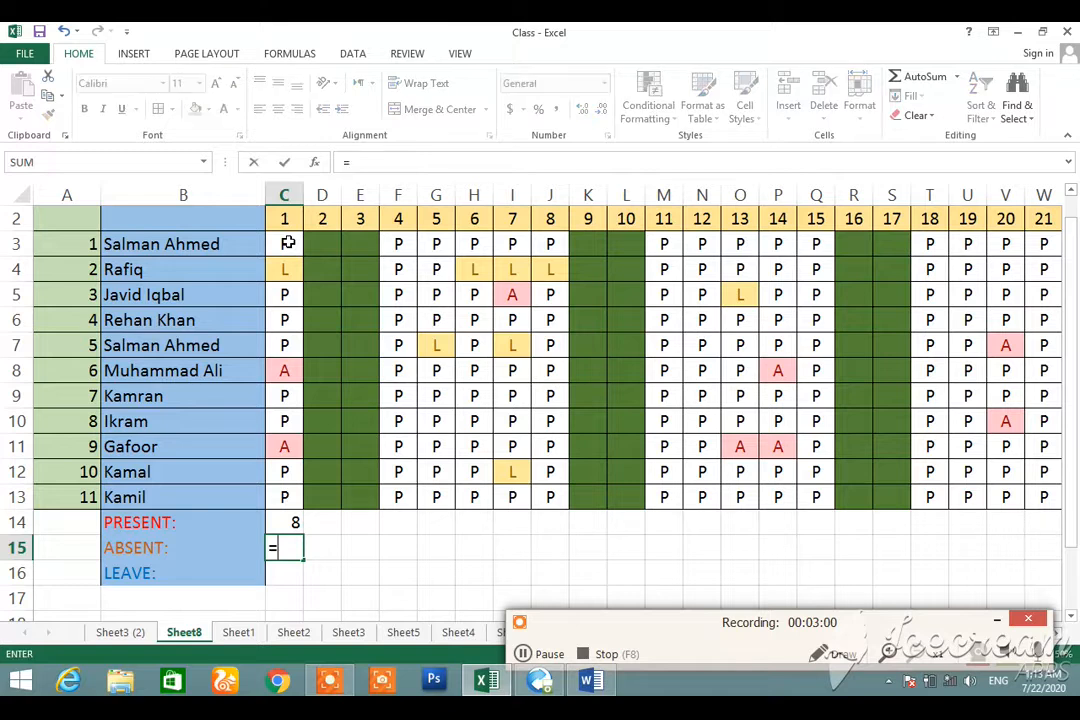
text(COUNTF)
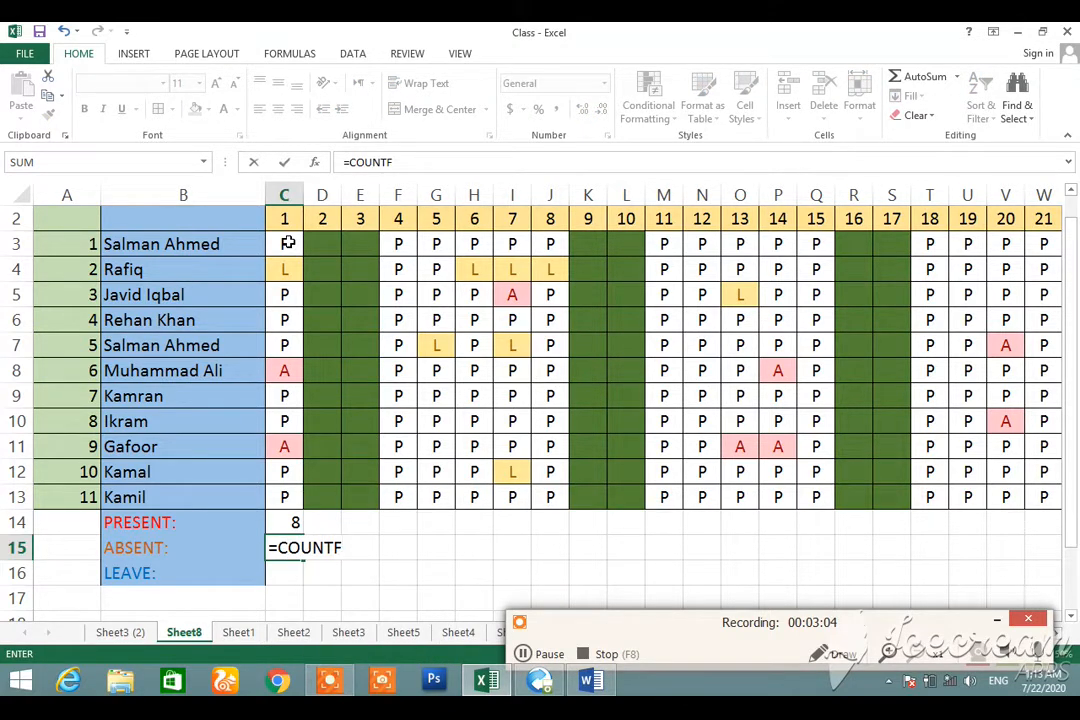
key(BackSpace)
text(IF()
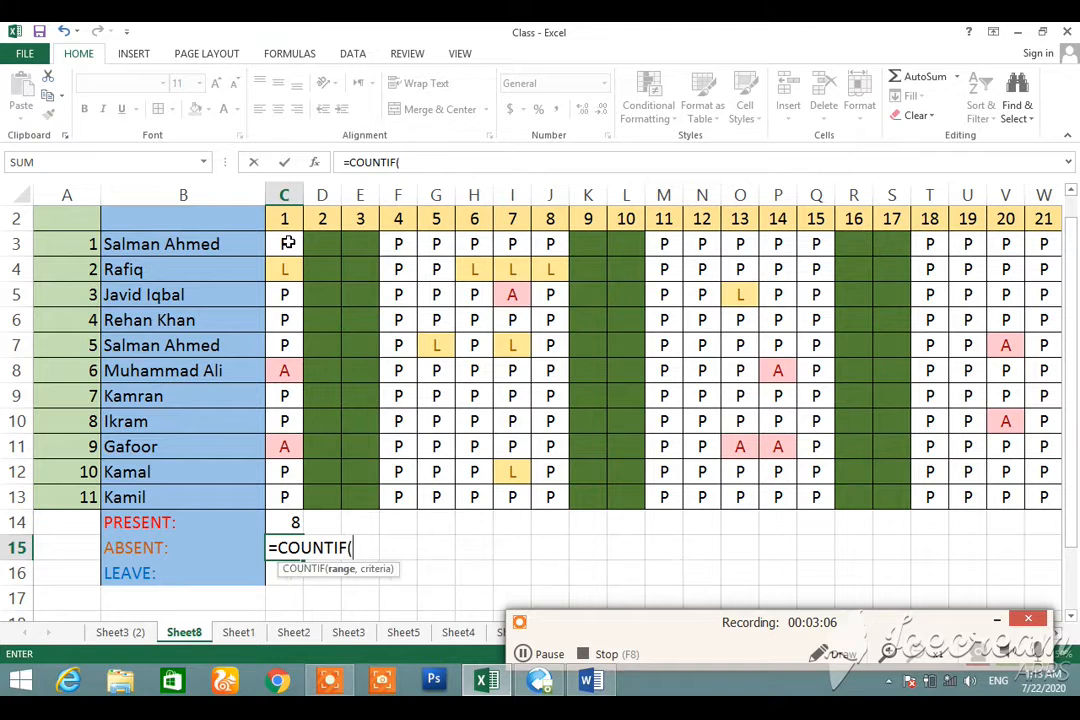
text(C3)
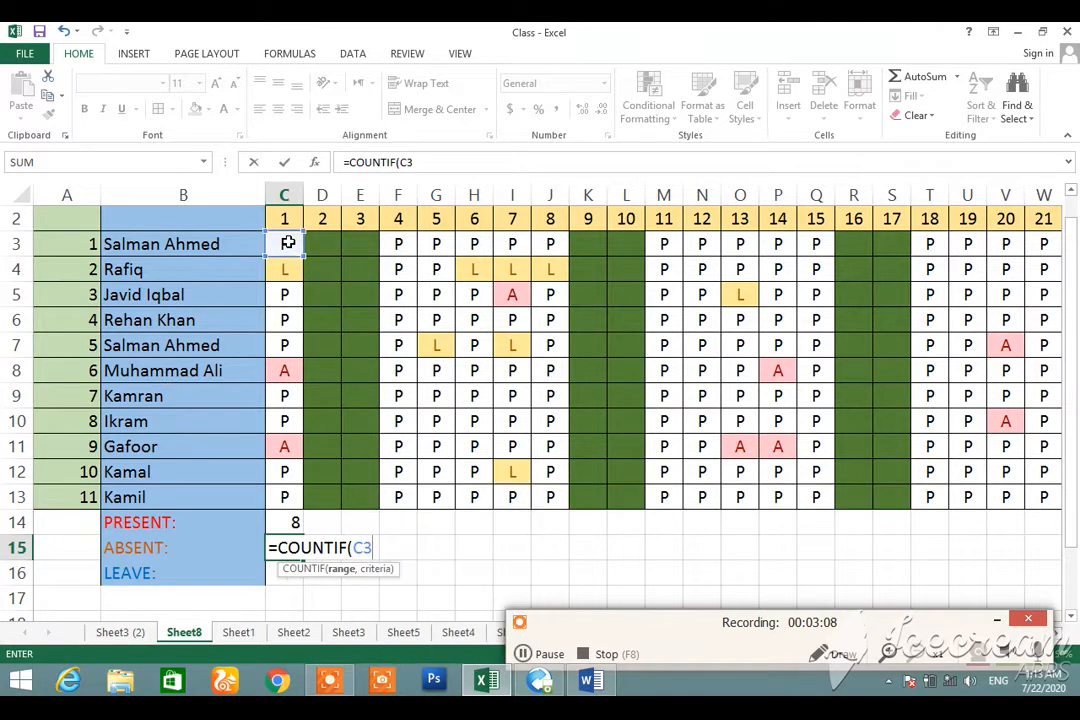
text(:C1)
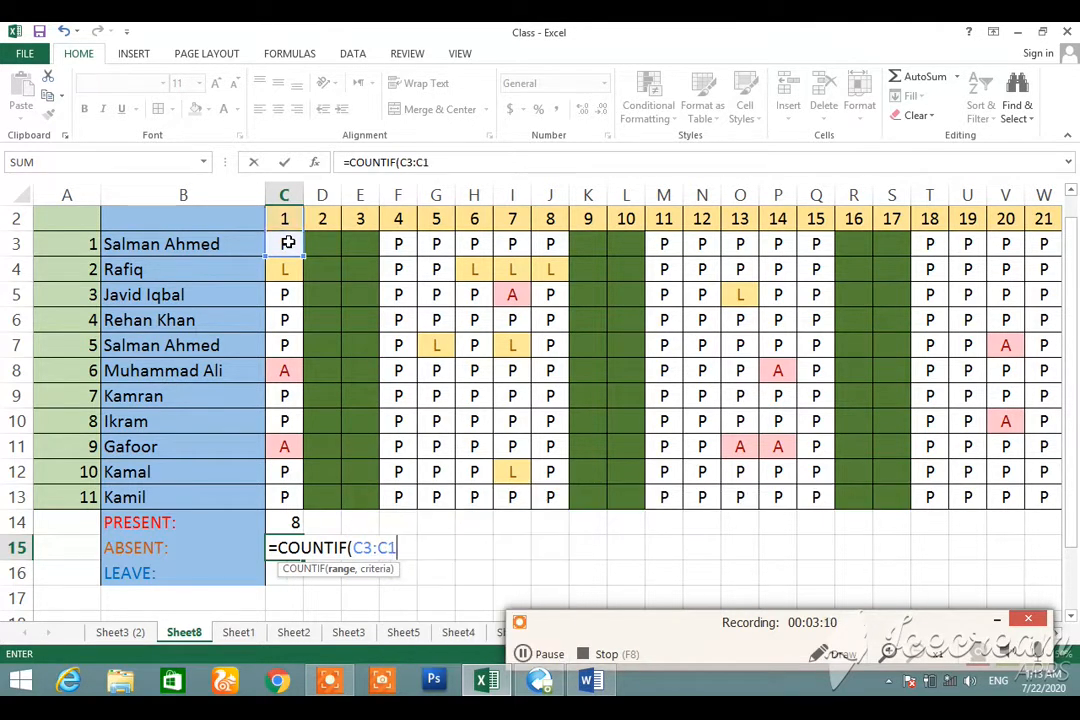
text(3,)
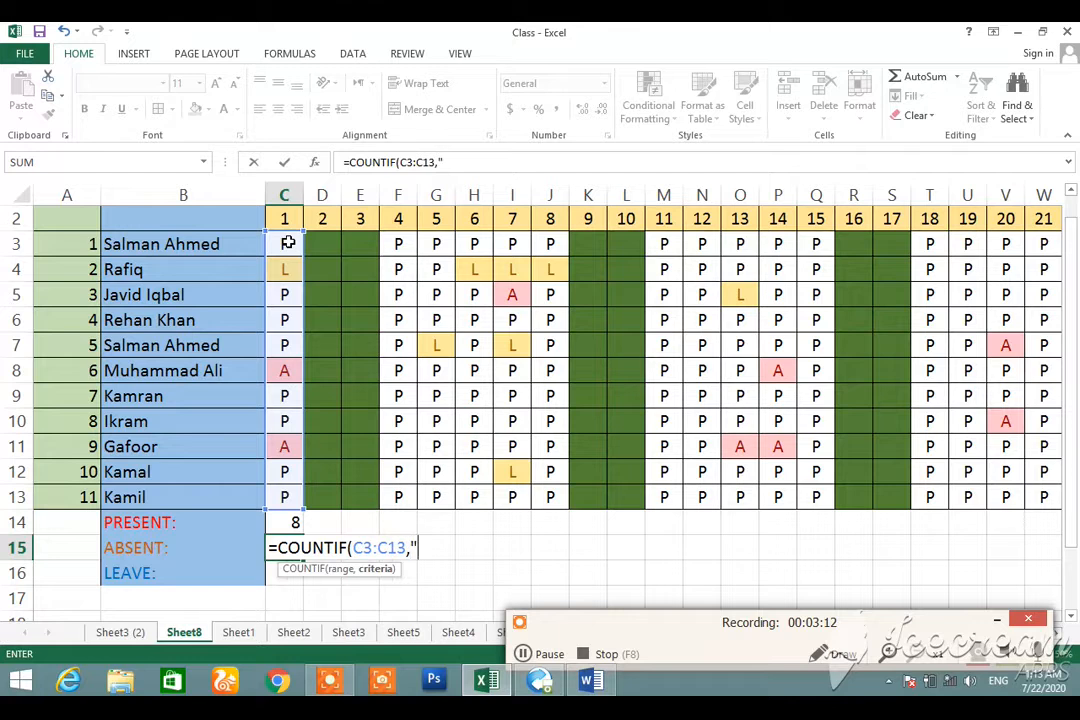
text("A"))
key(Return)
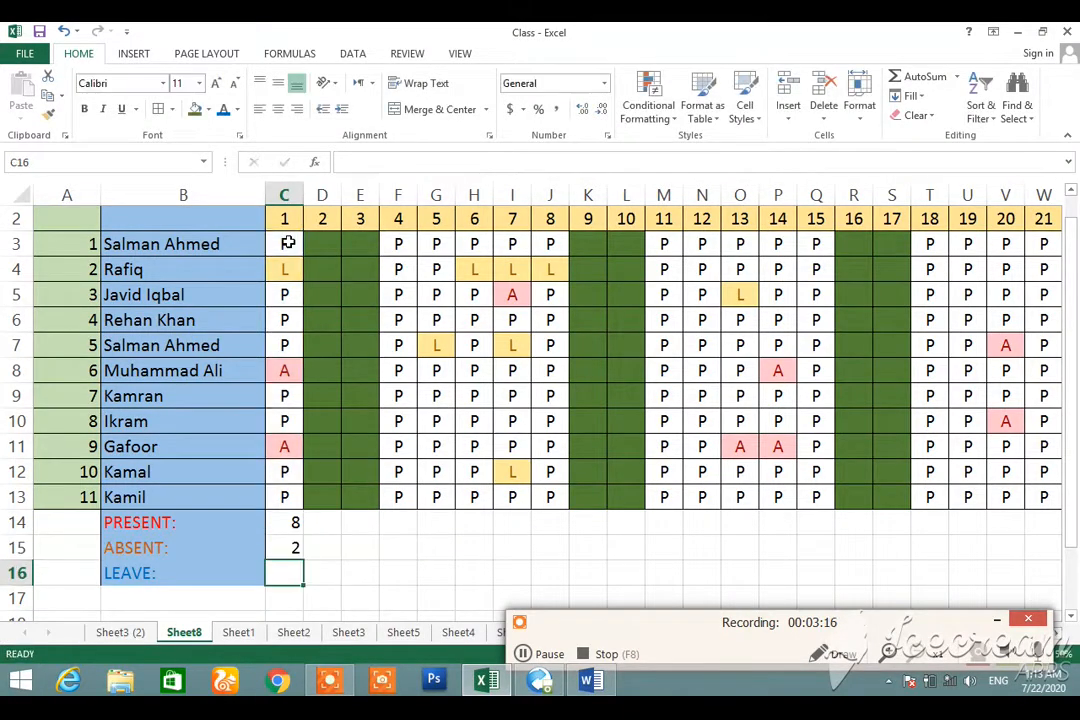
Enter the formula =COUNTIF(C3:C13,"L") in C16 to count the students on leave on day 1
text(=C)
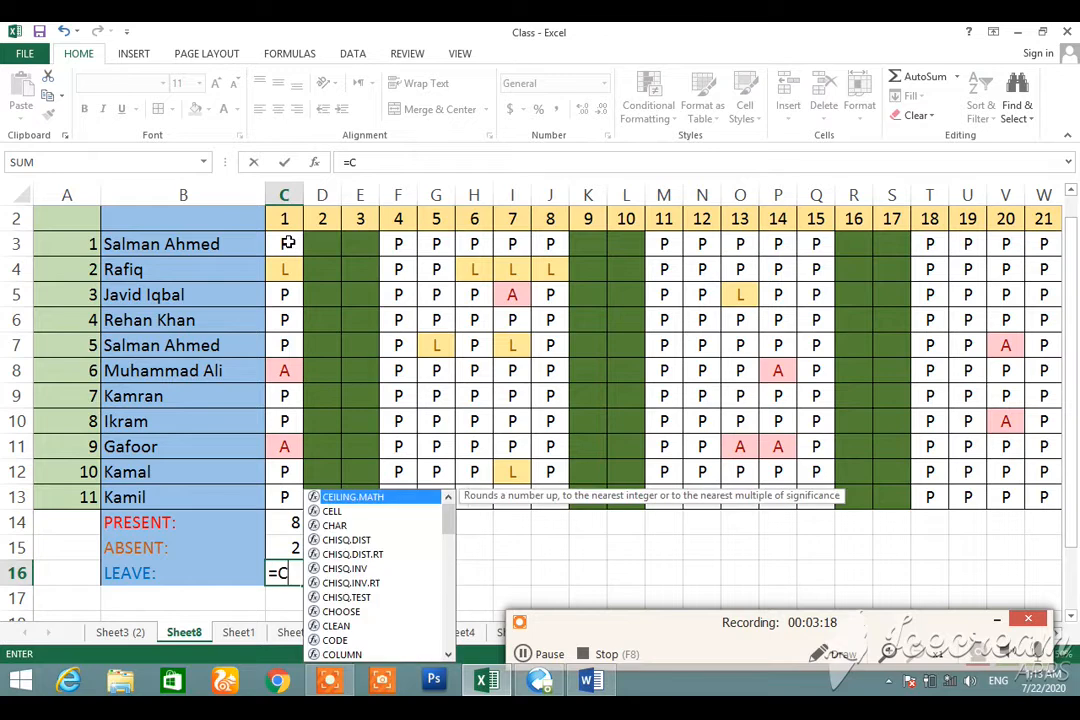
text(OUNTIF)
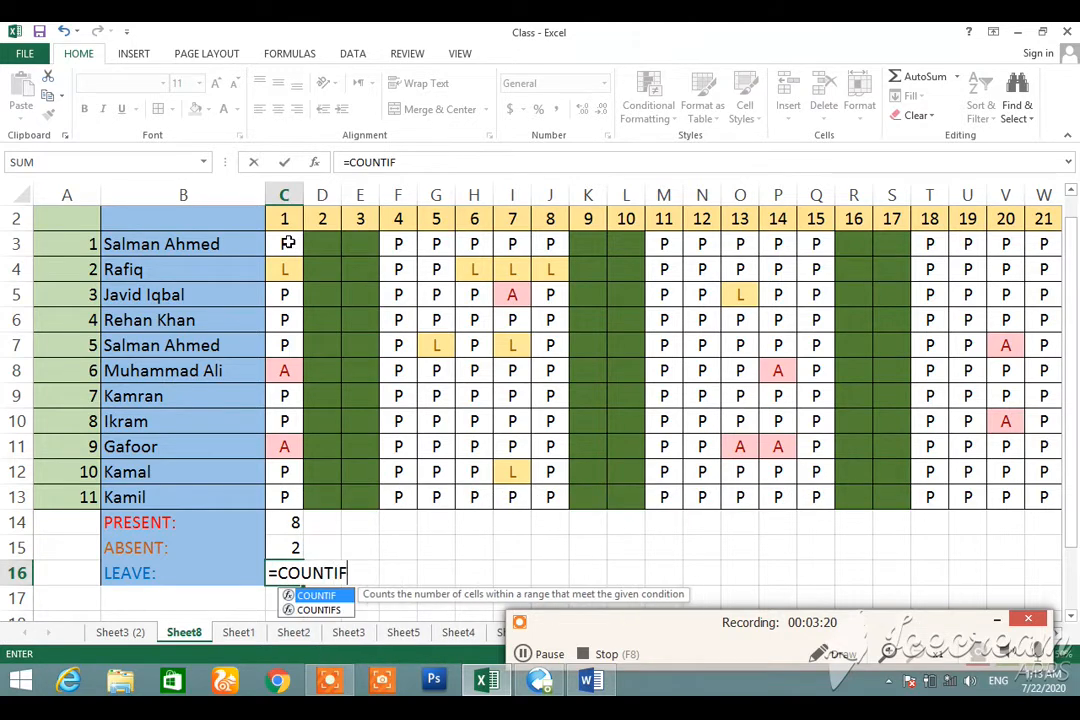
text((C)
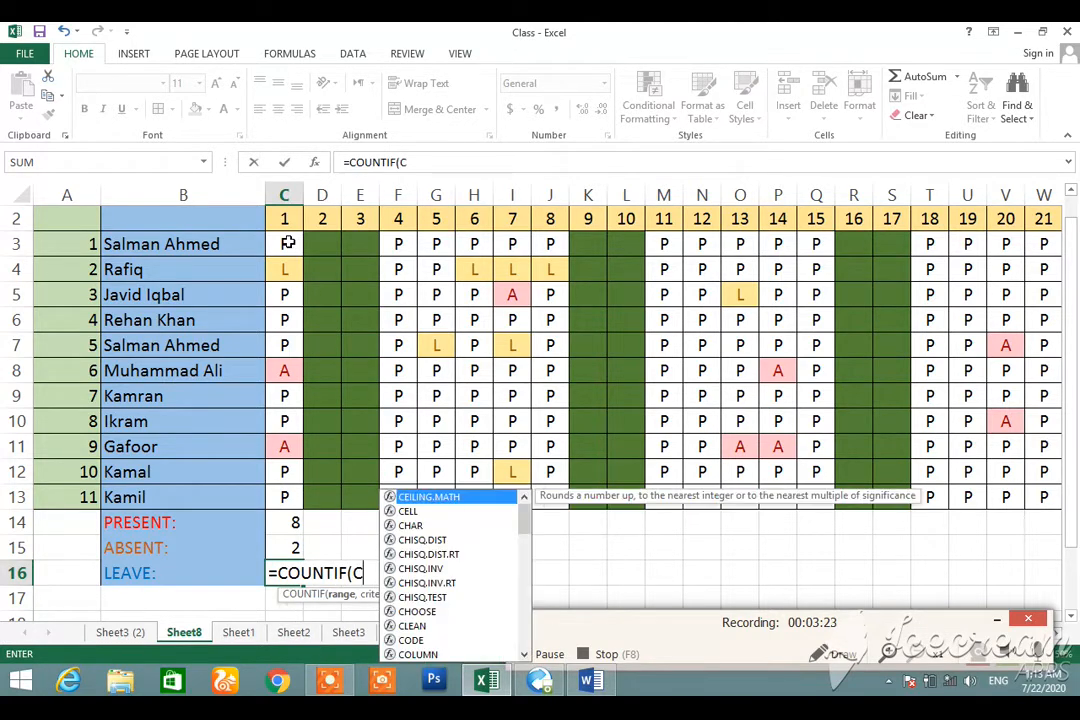
text(3:C13,"L)
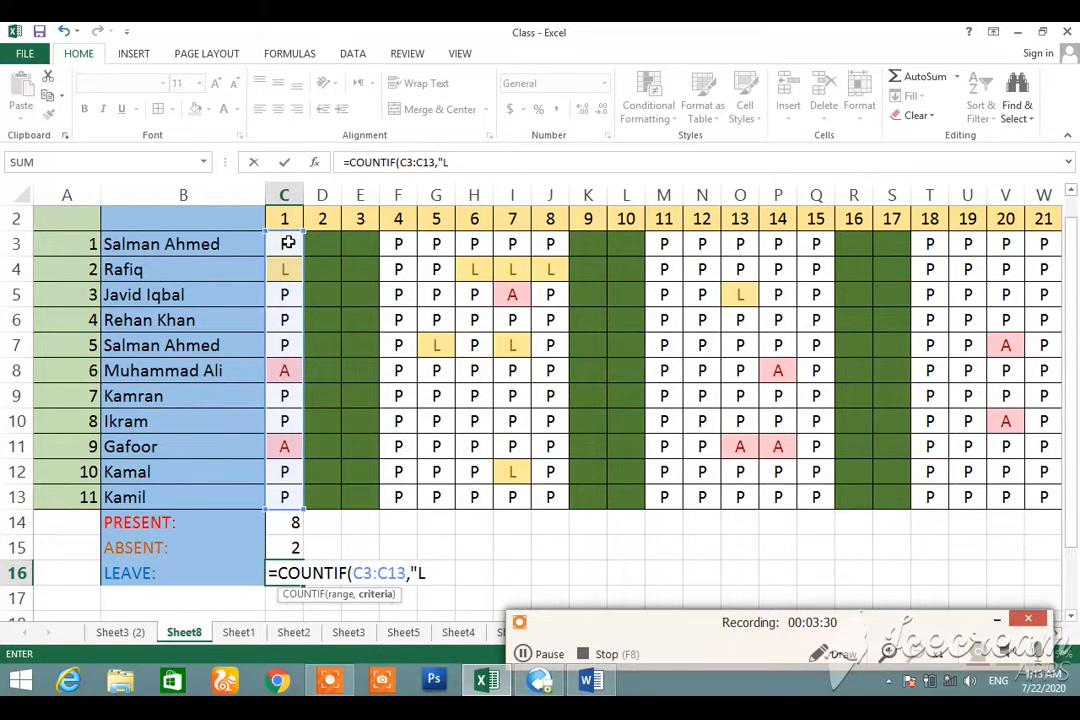
text(")
key(Return)
Fill the three count formulas in C14:C16 across to column AG and apply borders to all the filled cells
key(Up)
key(Up)
key(Up)
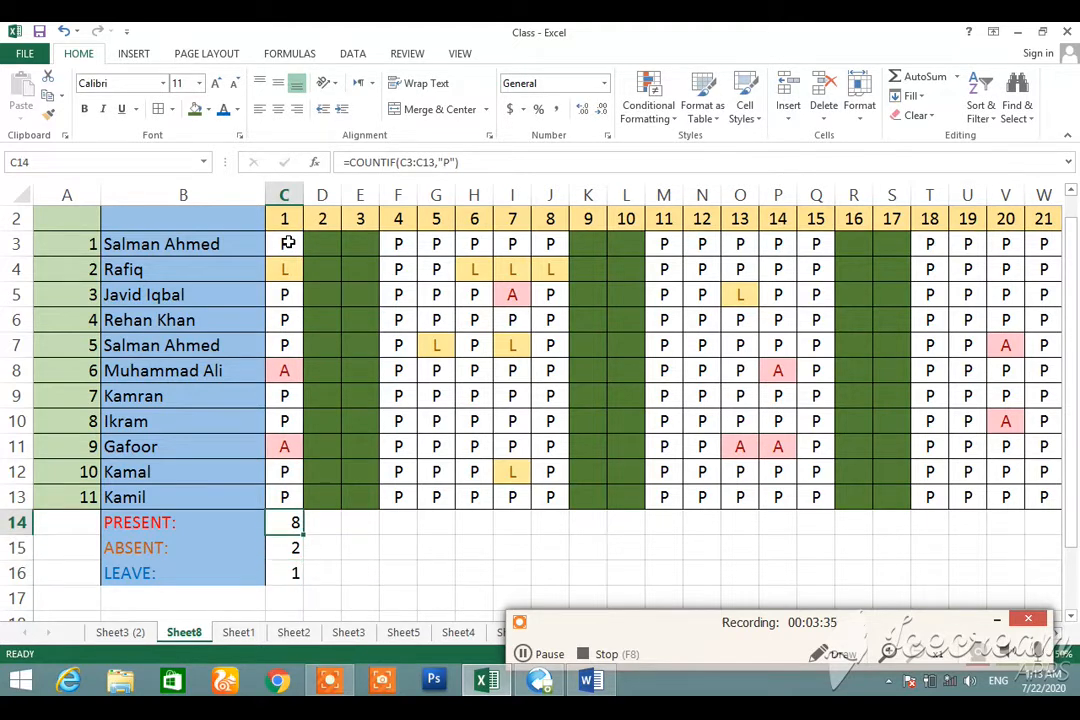
key(shift+Down)
key(shift+Down)
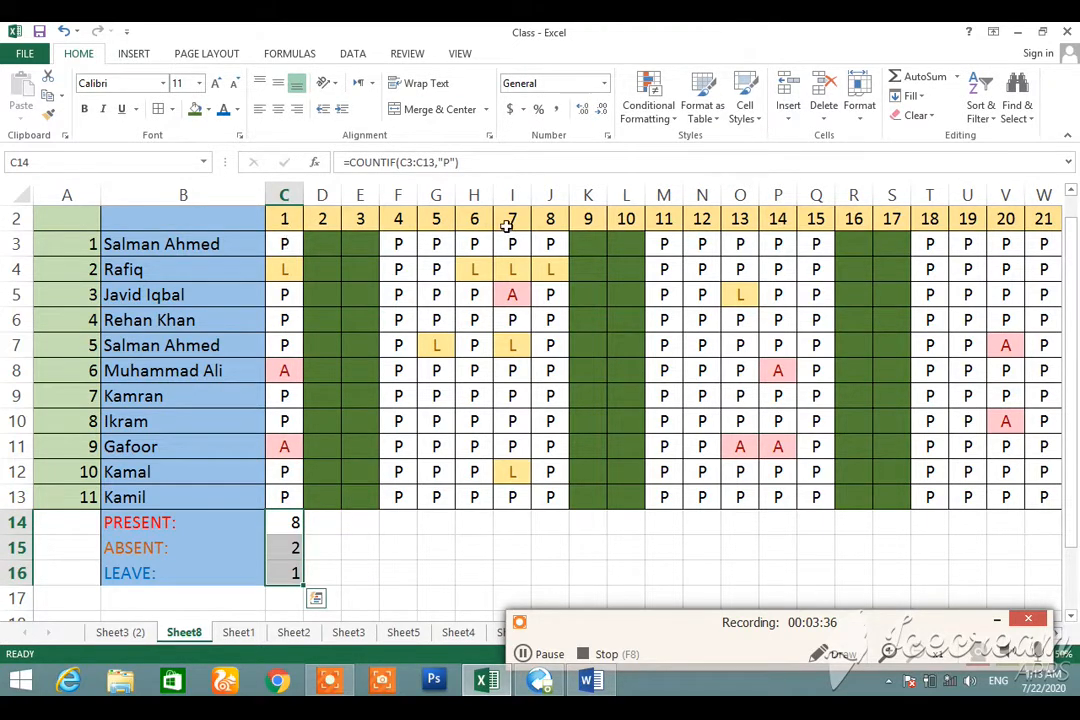
drag(303, 589, 939, 608)
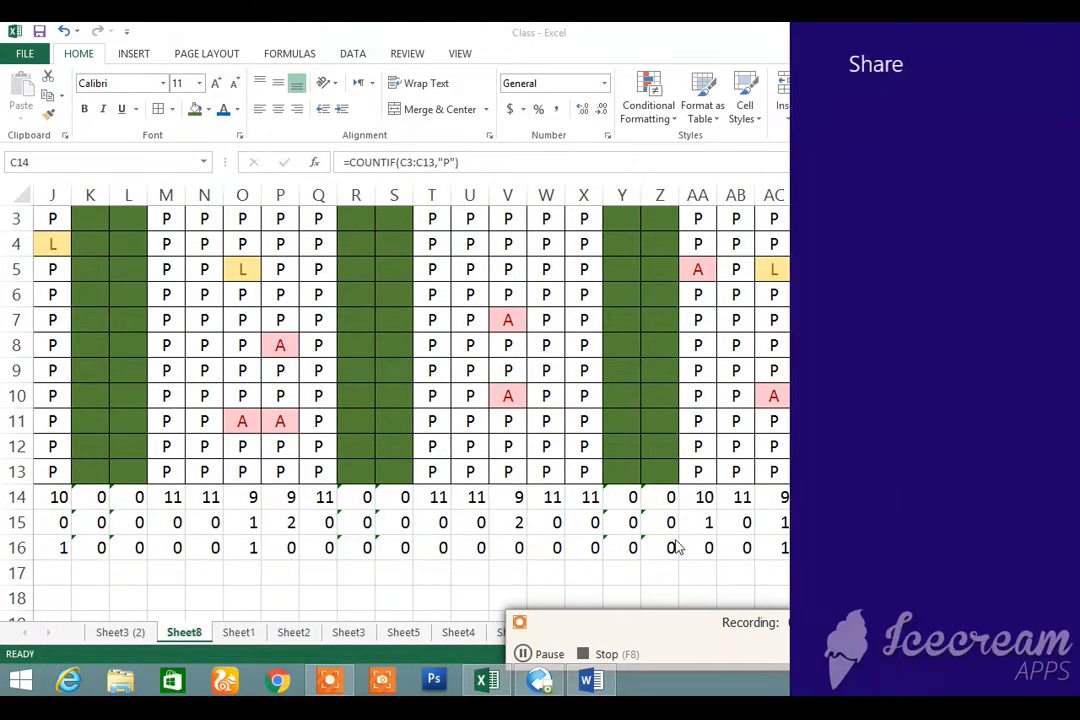
click(675, 506)
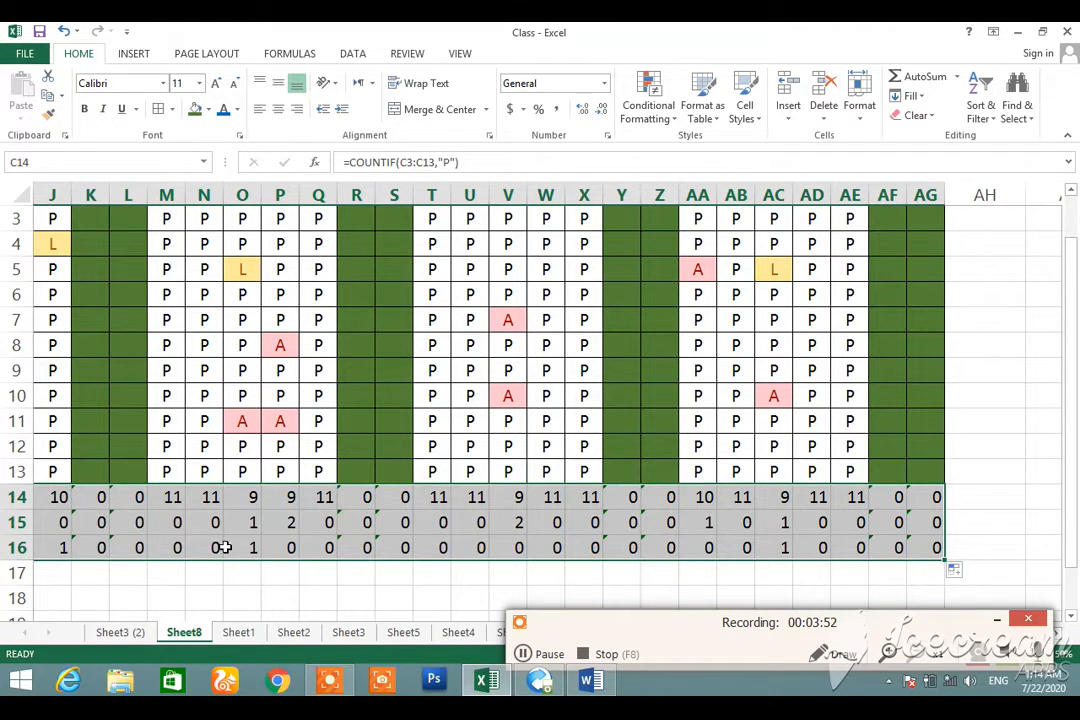
click(163, 112)
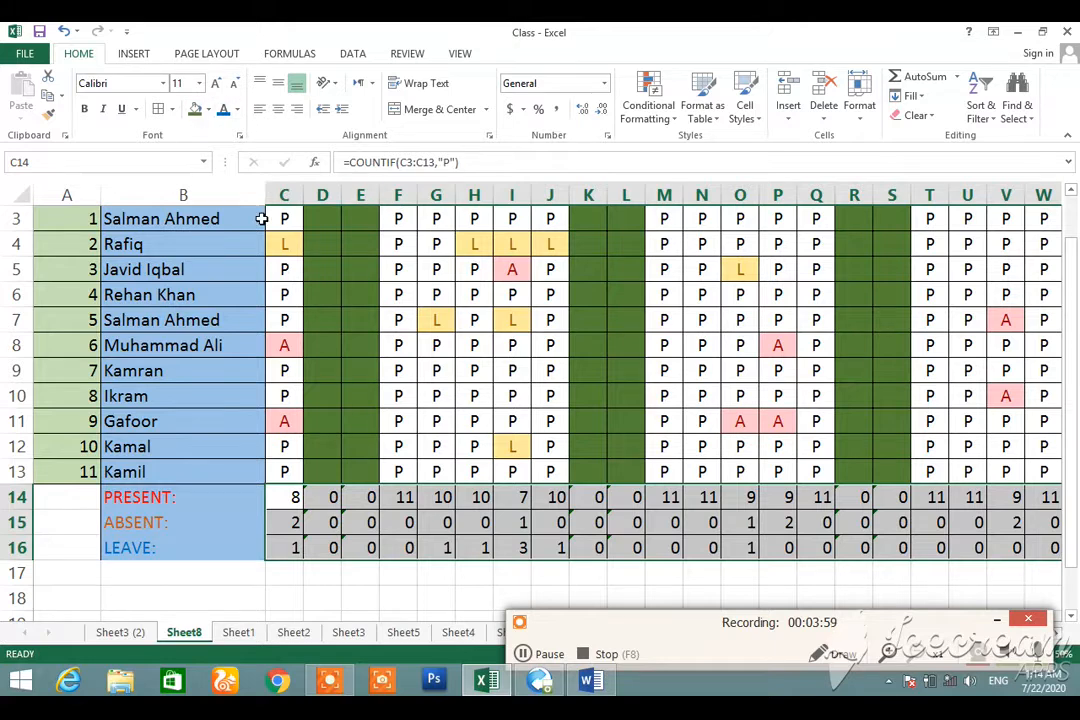
Clear the summary counts under the first weekend in D14:E16
click(323, 509)
key(shift+Right)
key(shift+Down)
key(shift+Down)
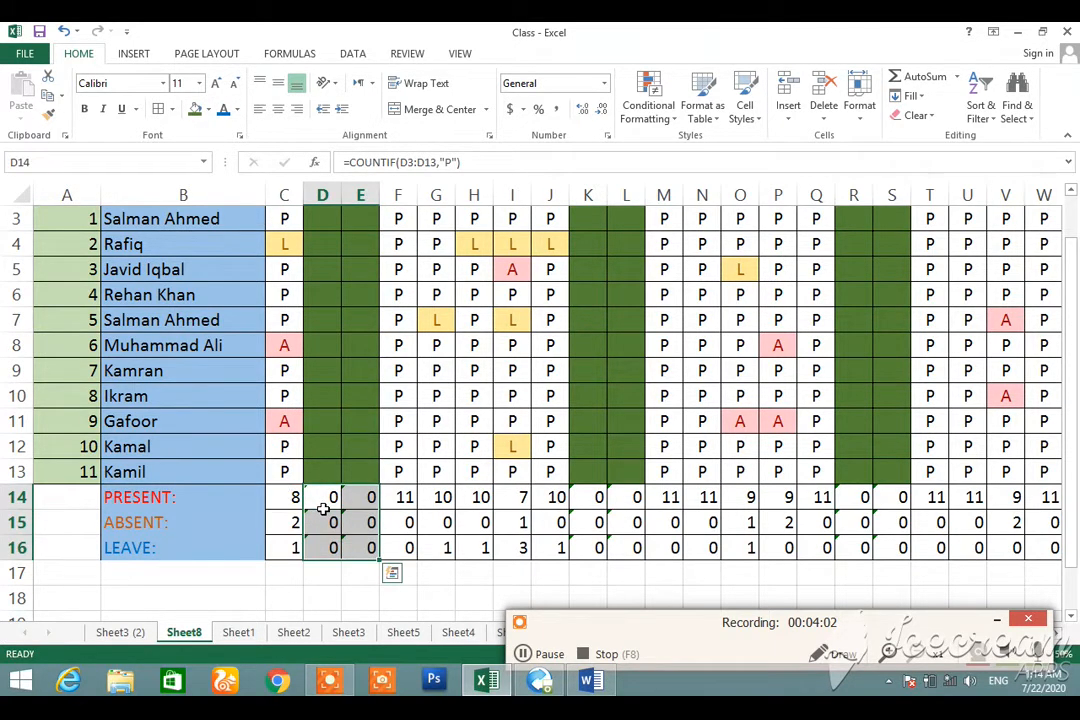
key(Delete)
Clear the summary counts under the second weekend in K14:L16
key(Right)
key(Right)
key(Right)
key(Right)
key(Right)
key(Right)
key(Right)
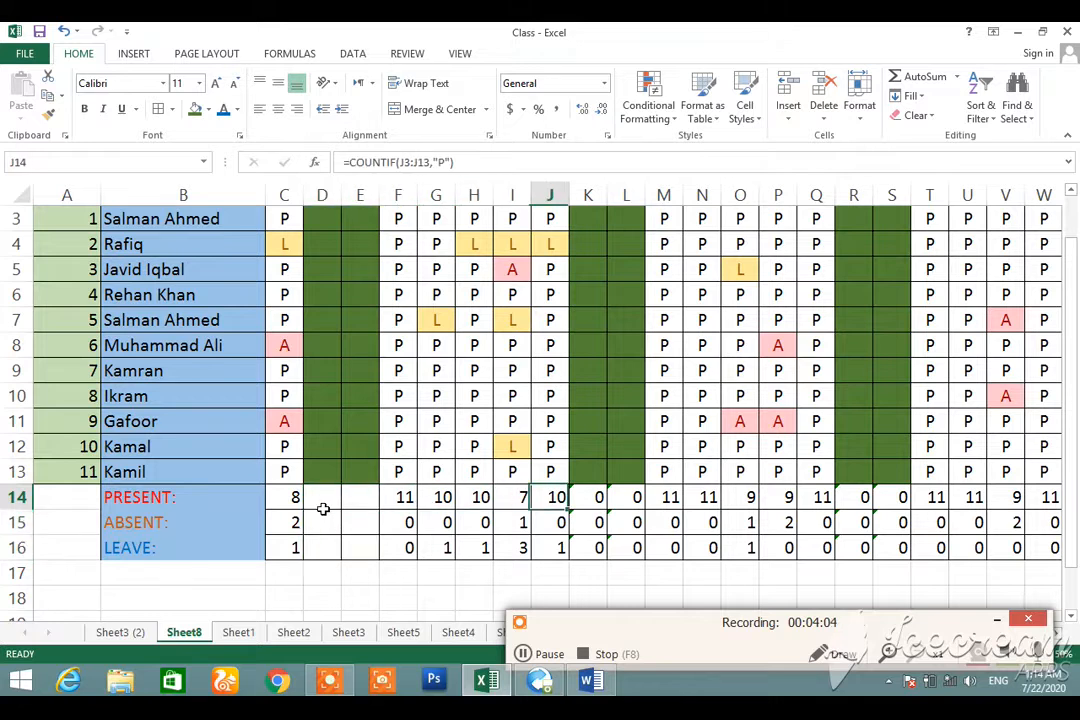
key(shift+Right)
key(shift+Right)
key(shift+Left)
key(shift+Down)
key(shift+Down)
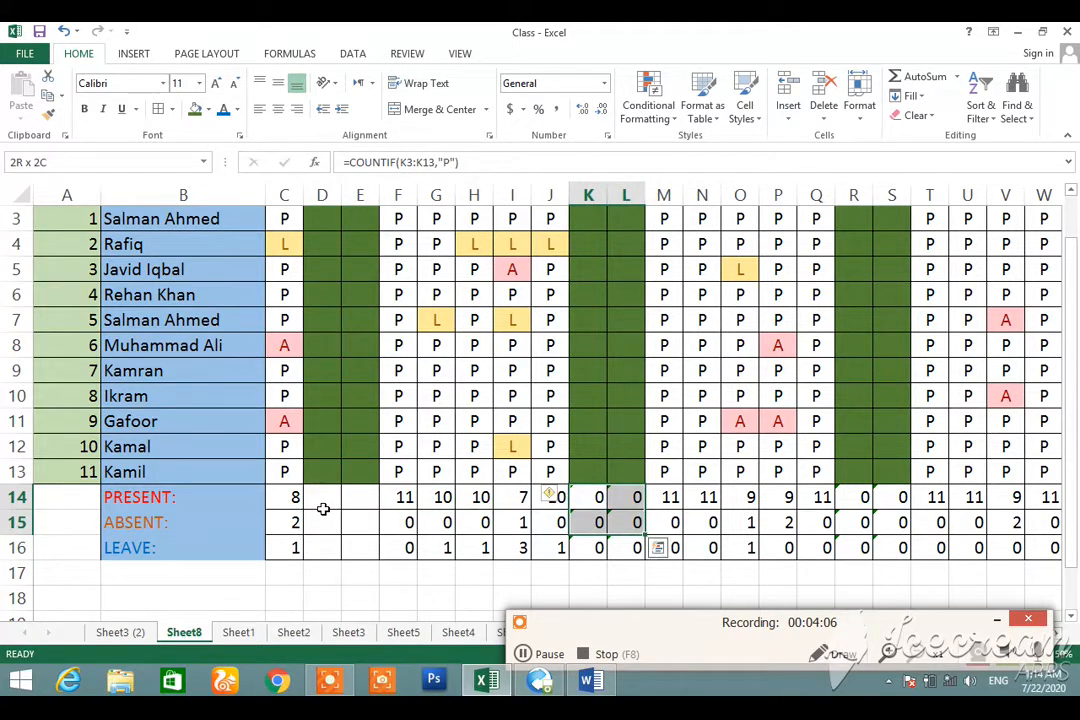
key(Delete)
Clear the summary counts under the third weekend in R14:S16
key(Right)
key(Right)
key(Right)
key(Right)
key(Right)
key(Right)
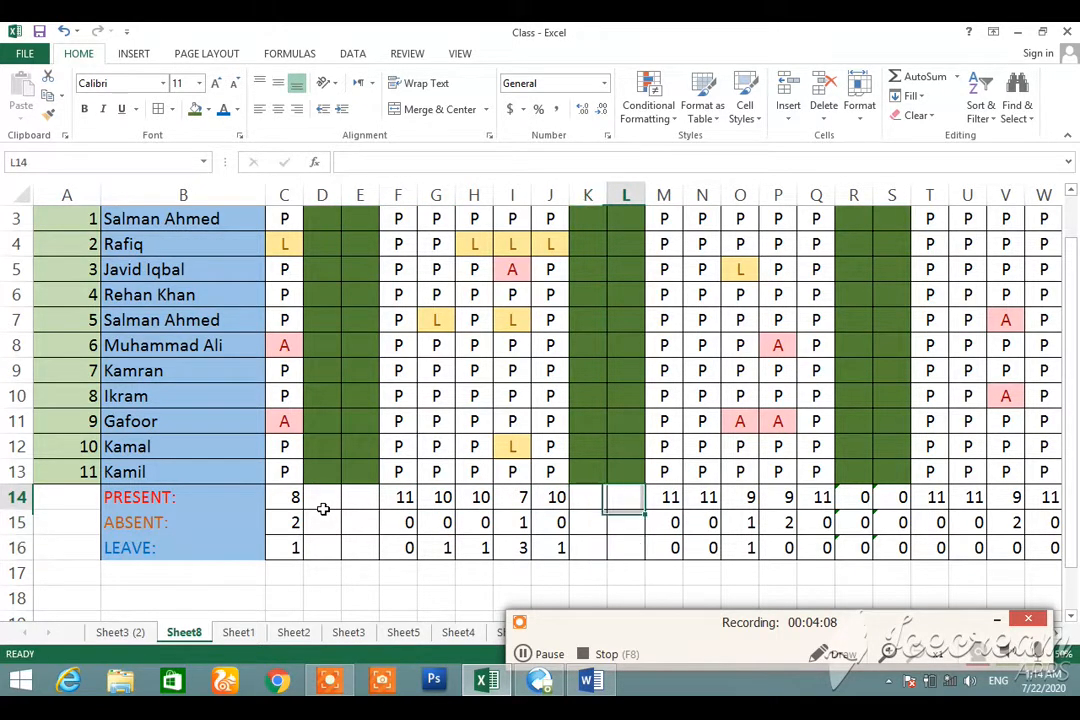
key(Right)
key(shift+Right)
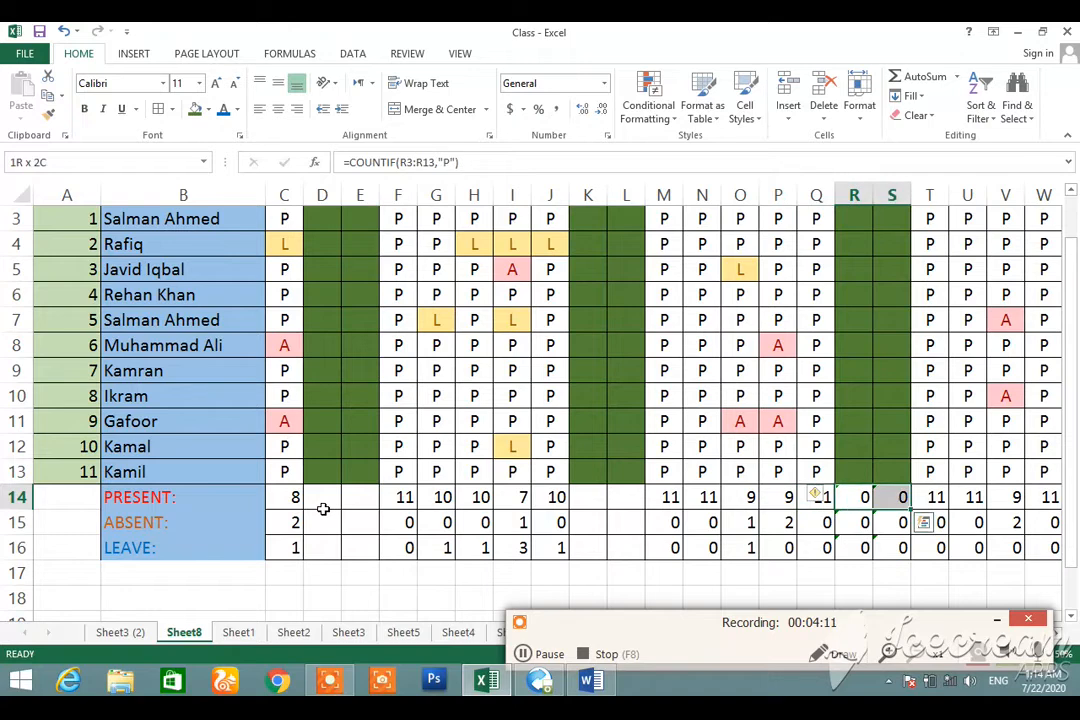
key(shift+Down)
key(shift+Down)
key(Delete)
Clear the summary counts under the fourth weekend in Y14:Z16
key(Right)
key(Right)
key(Right)
key(Right)
key(Right)
key(Right)
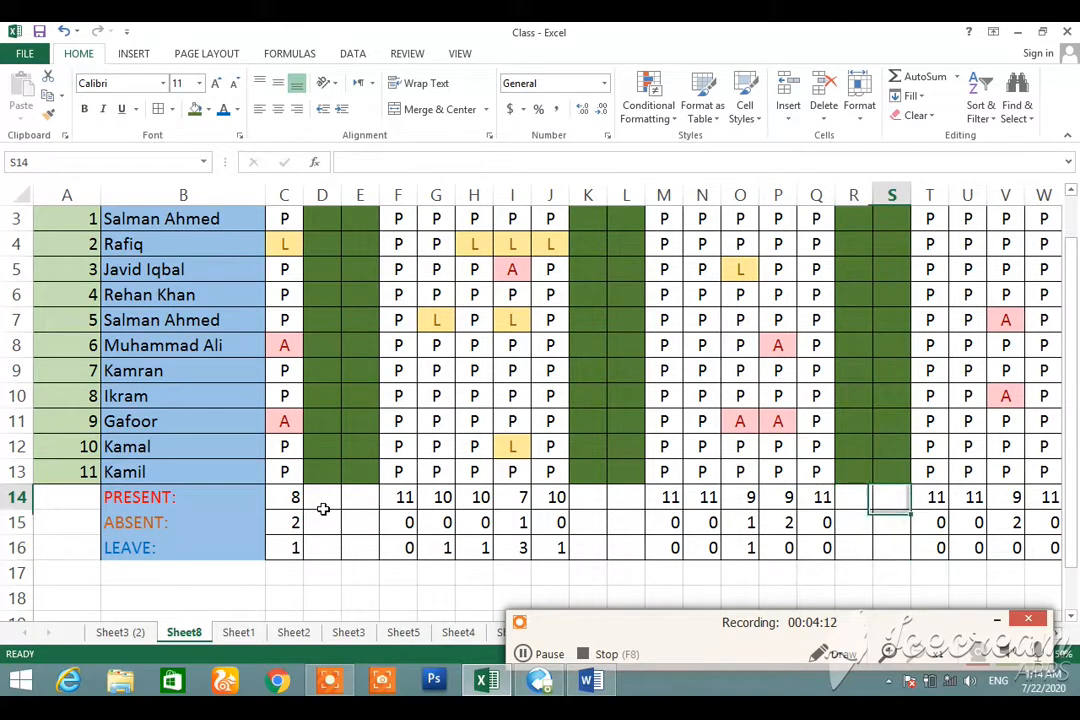
key(Right)
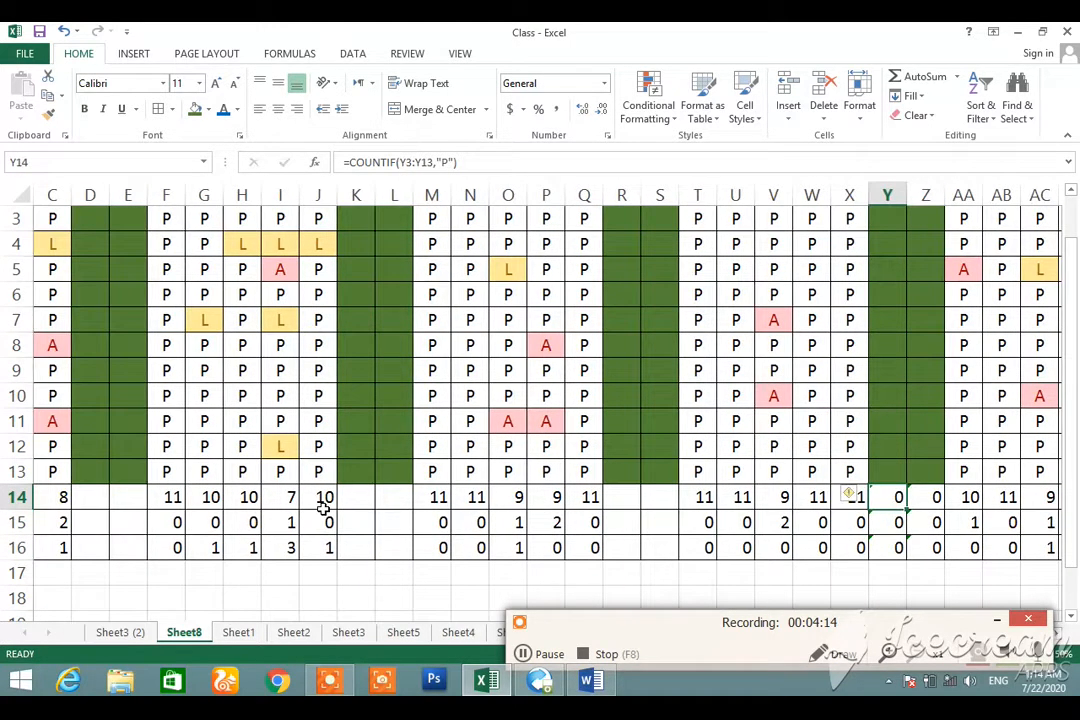
key(shift+Right)
key(shift+Down)
key(shift+Down)
key(Delete)
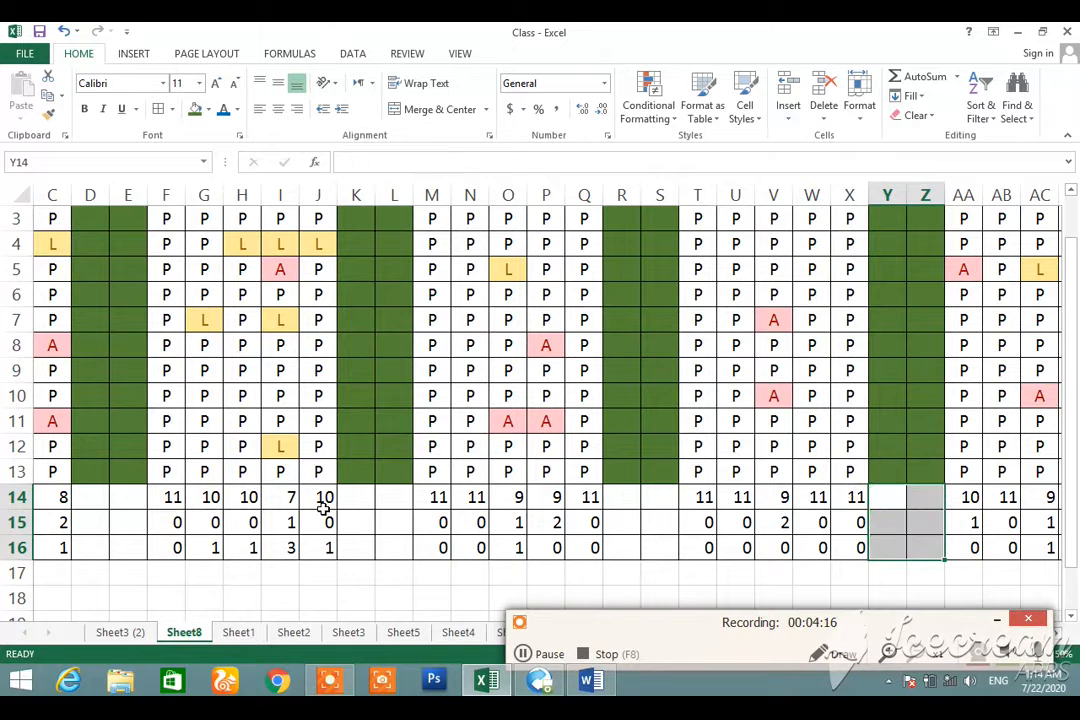
Clear the summary counts under the last weekend in AF14:AG16 and fill those cells with the weekend green
key(Right)
key(Right)
key(Right)
key(Right)
key(Right)
key(Right)
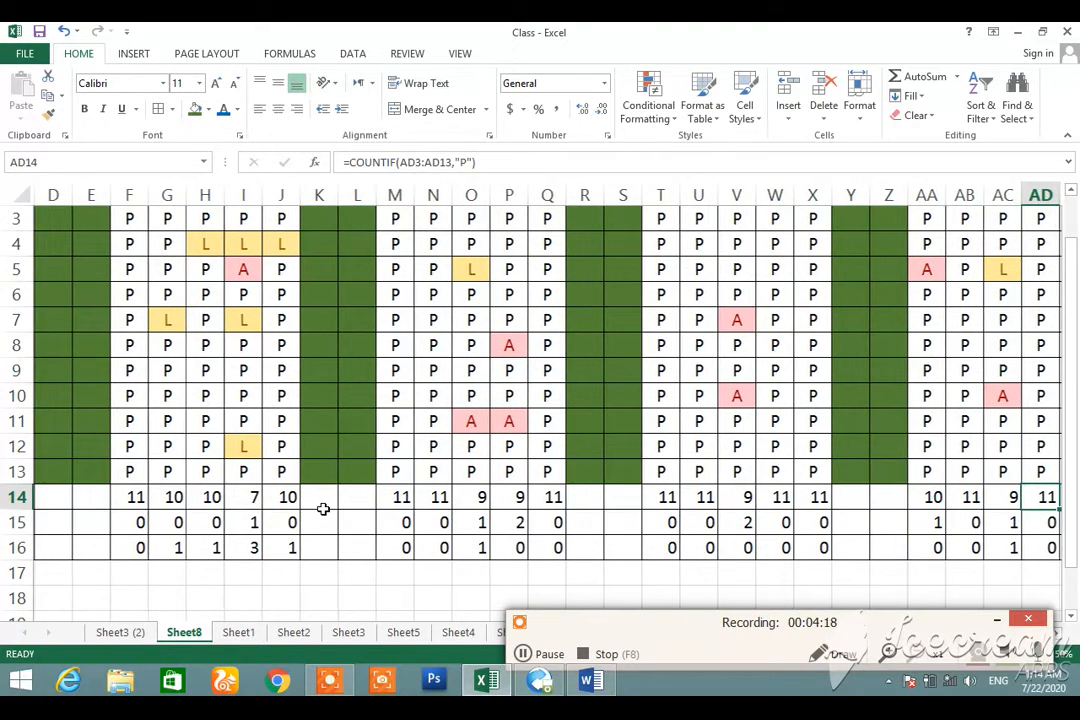
key(Right)
key(Right)
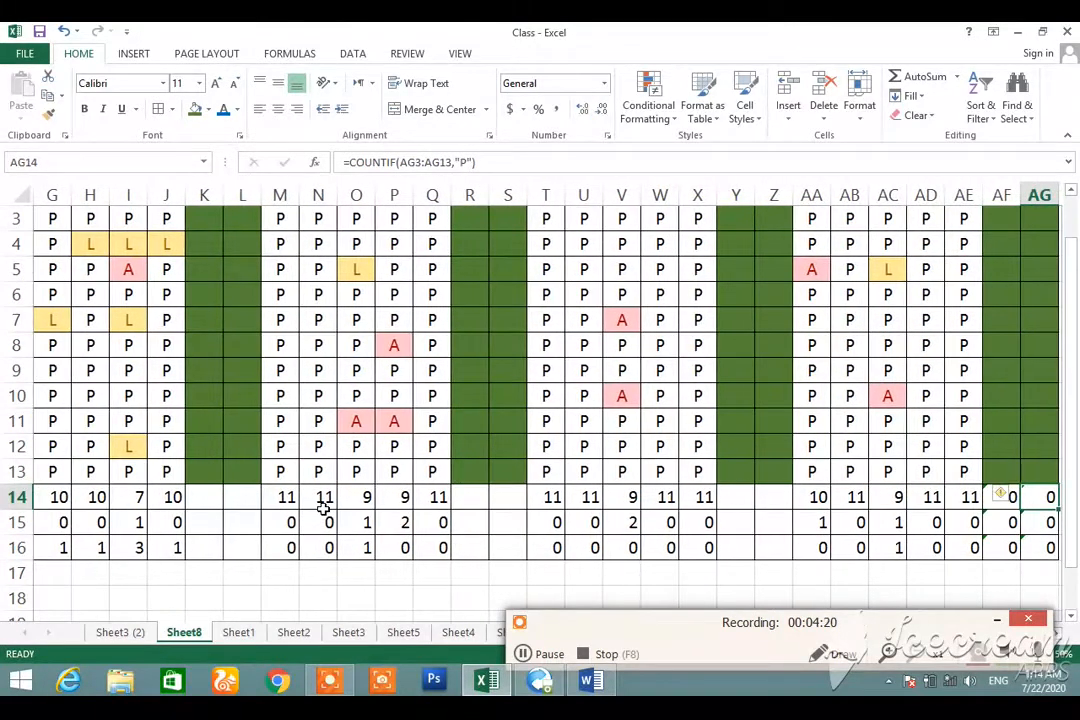
key(Right)
key(Left)
key(Left)
key(shift+Right)
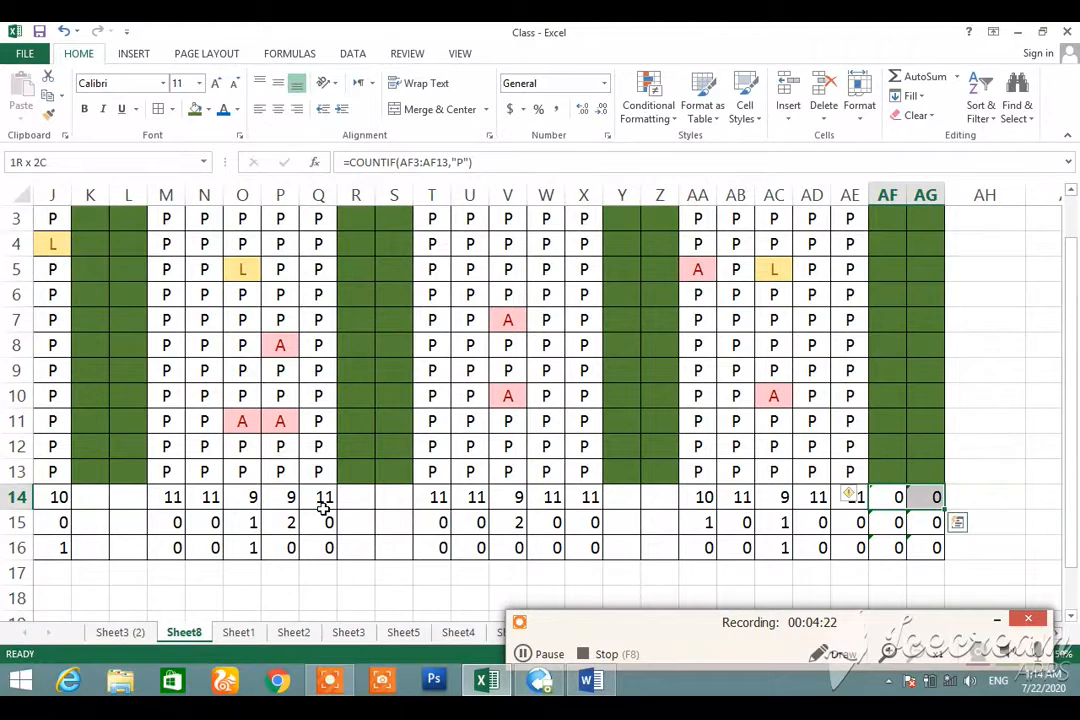
key(shift+Down)
key(shift+Down)
key(Delete)
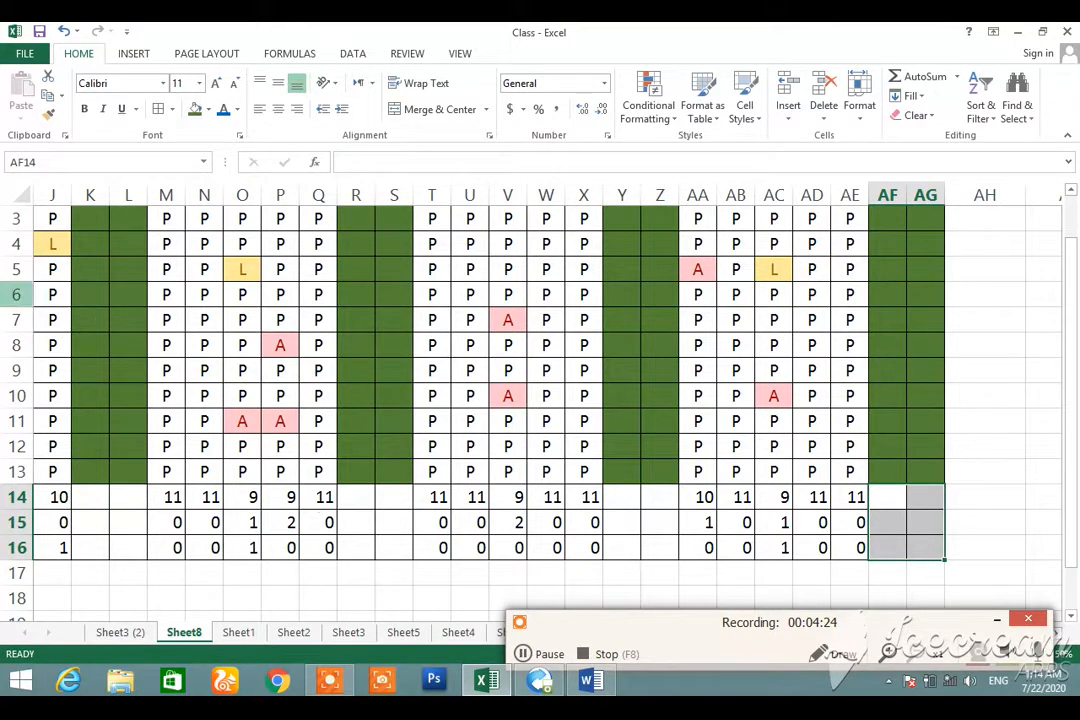
click(196, 110)
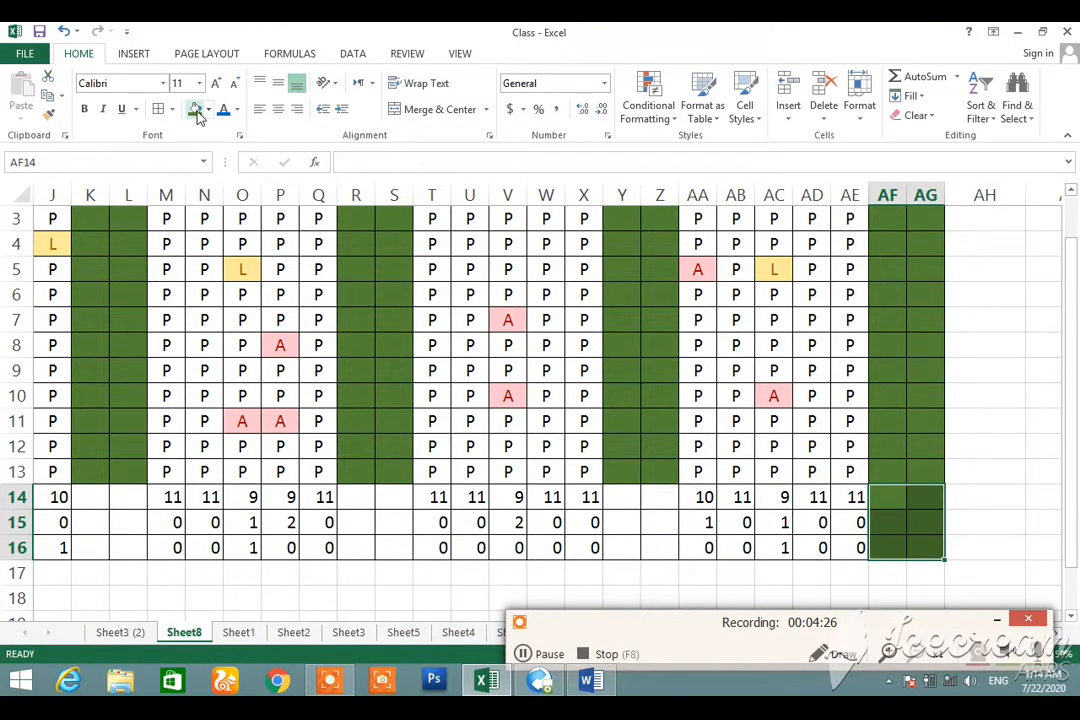
Fill the blank summary cells Y14:Z16 under the fourth weekend with the same green
click(631, 508)
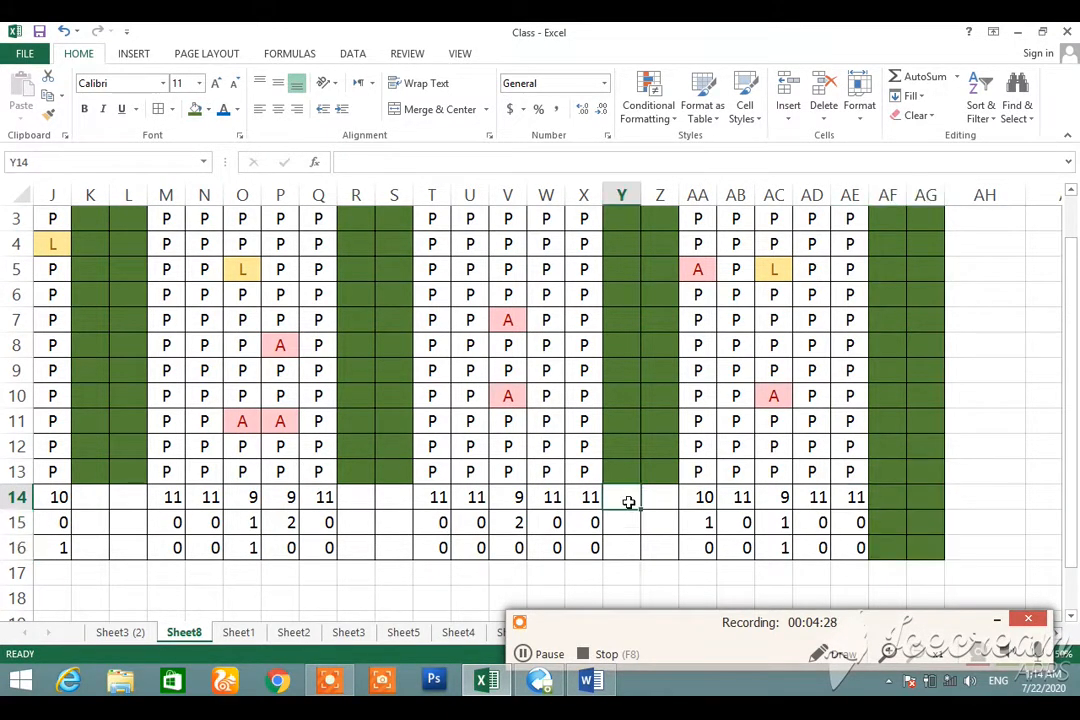
click(196, 110)
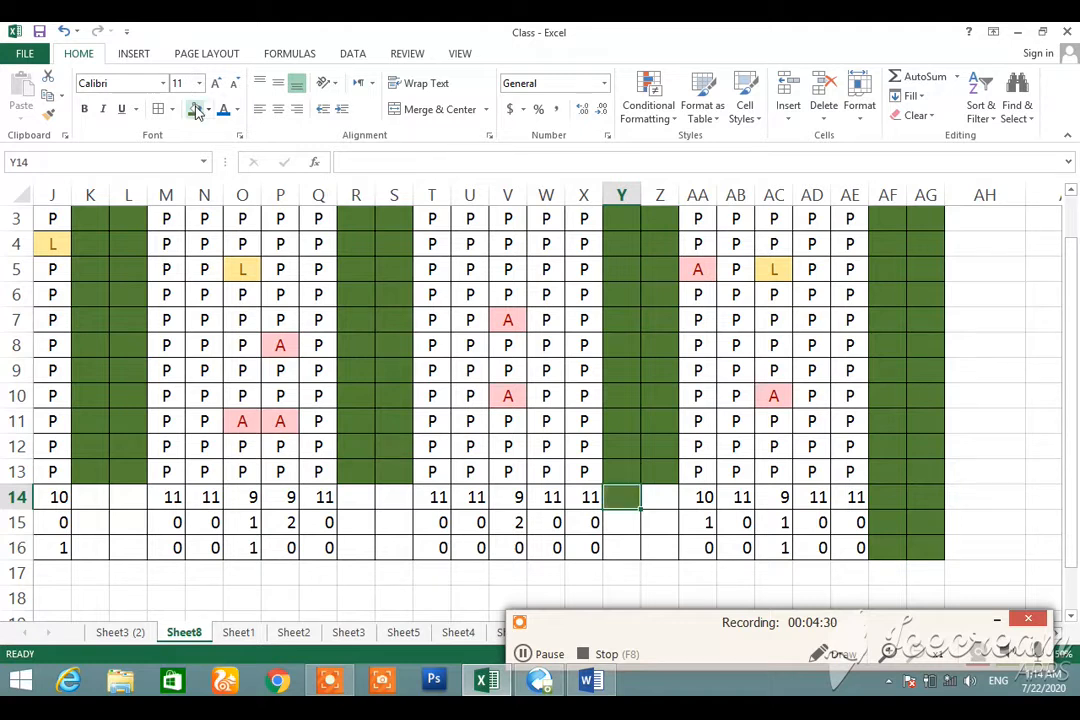
key(shift+Right)
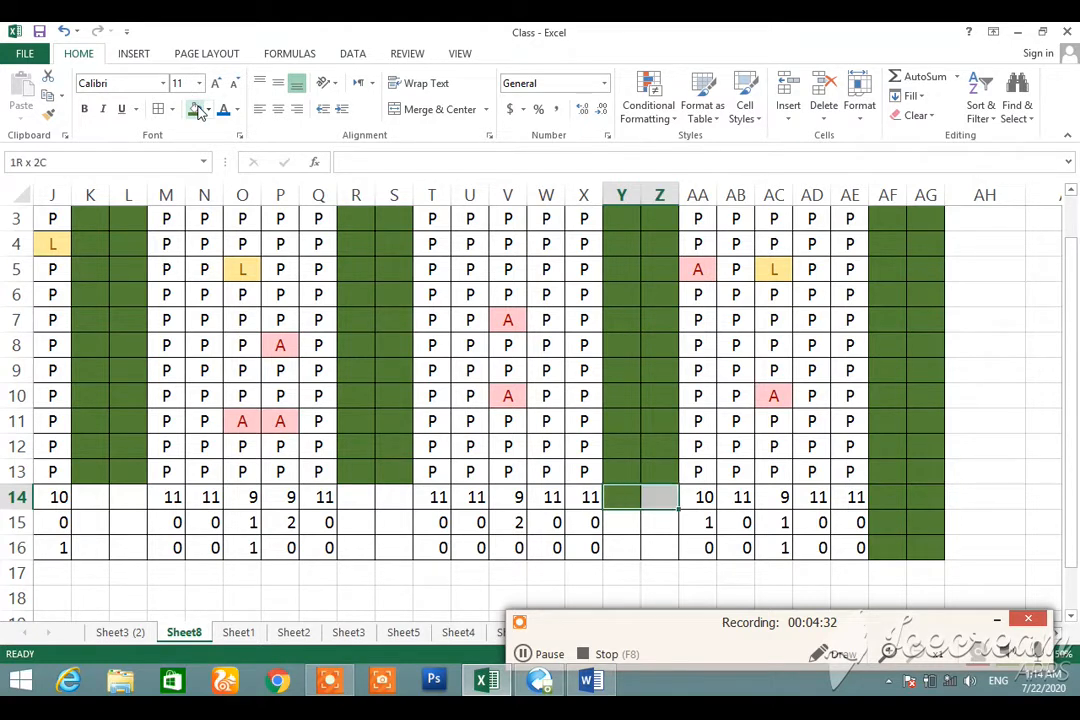
key(shift+Down)
key(shift+Down)
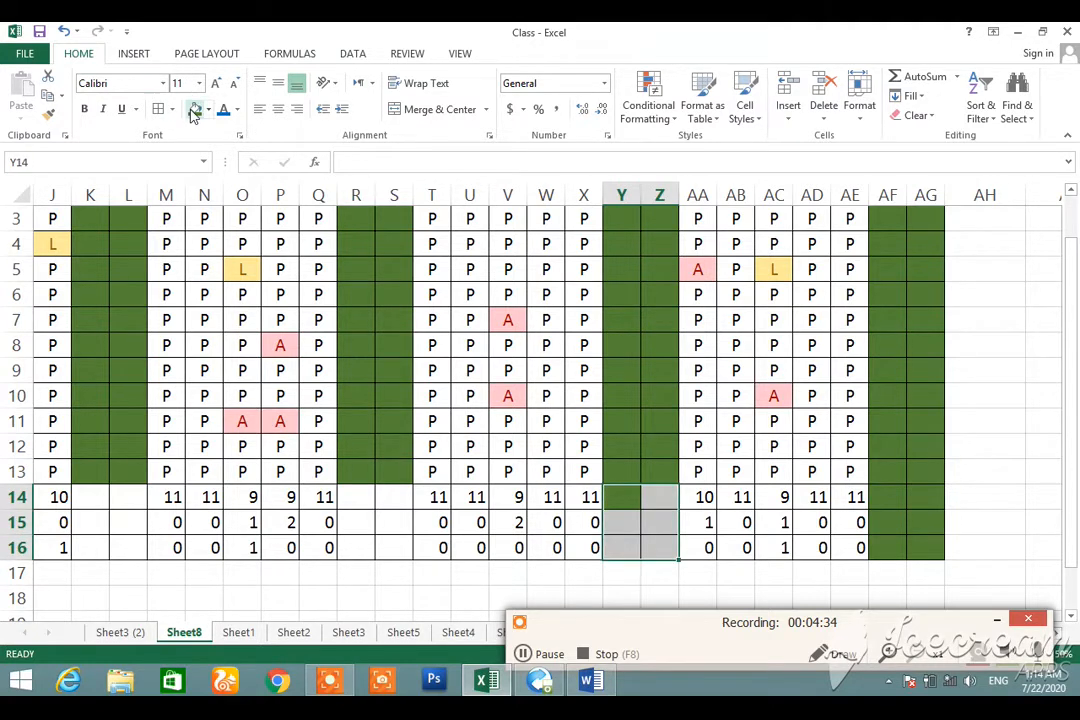
click(196, 111)
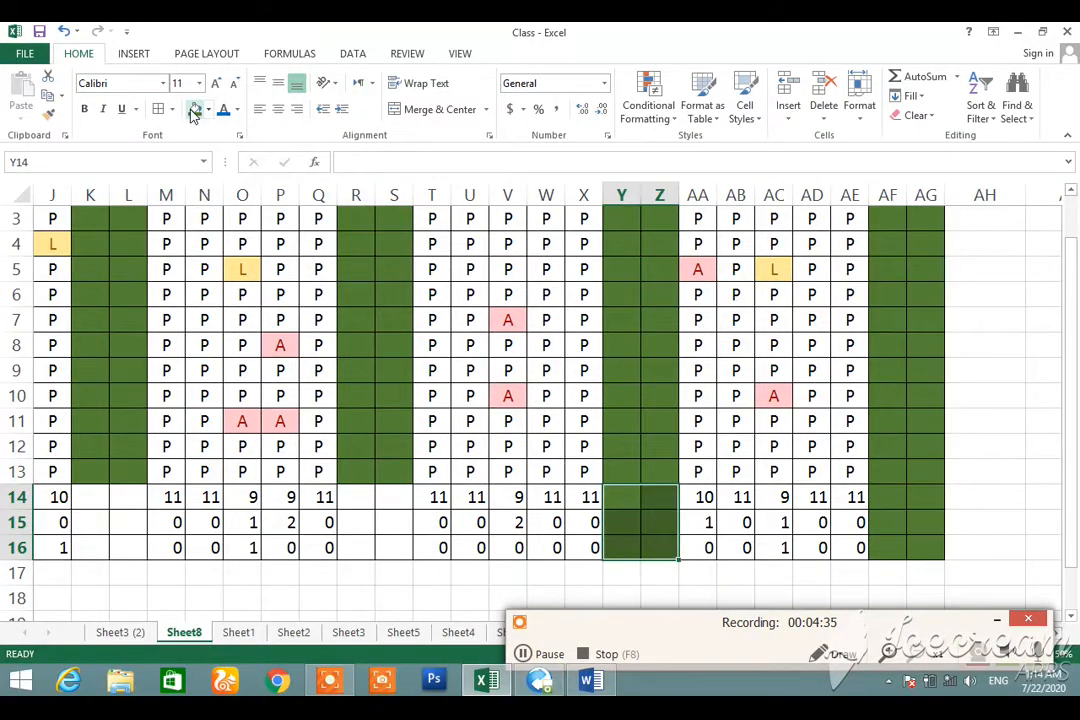
Fill the blank summary cells R14:S16 under the third weekend with the same green
click(362, 506)
key(shift+Right)
key(shift+Down)
key(shift+Down)
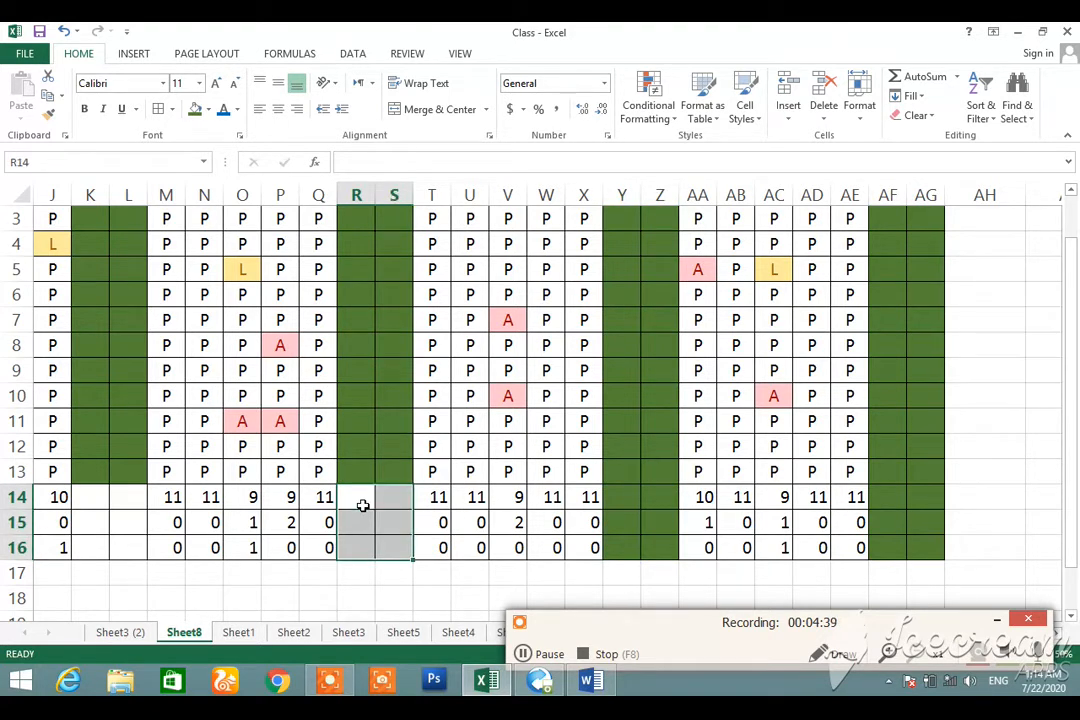
click(196, 111)
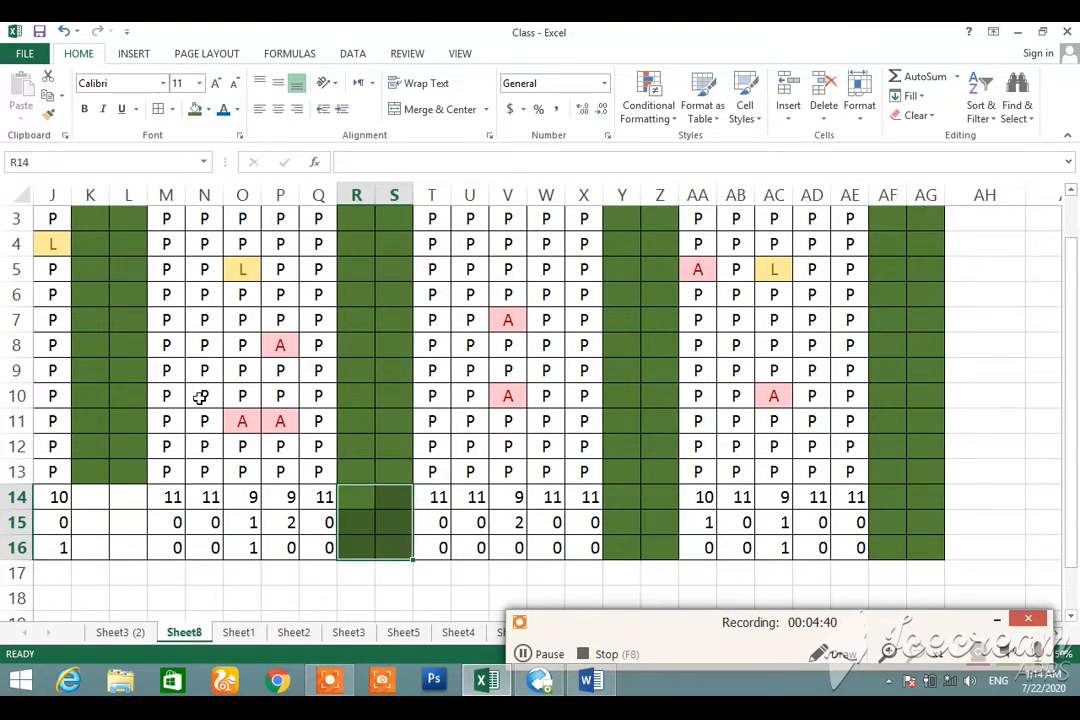
Fill the blank summary cells K14:L16 under the second weekend with the same green
click(101, 499)
key(shift+Right)
key(shift+Down)
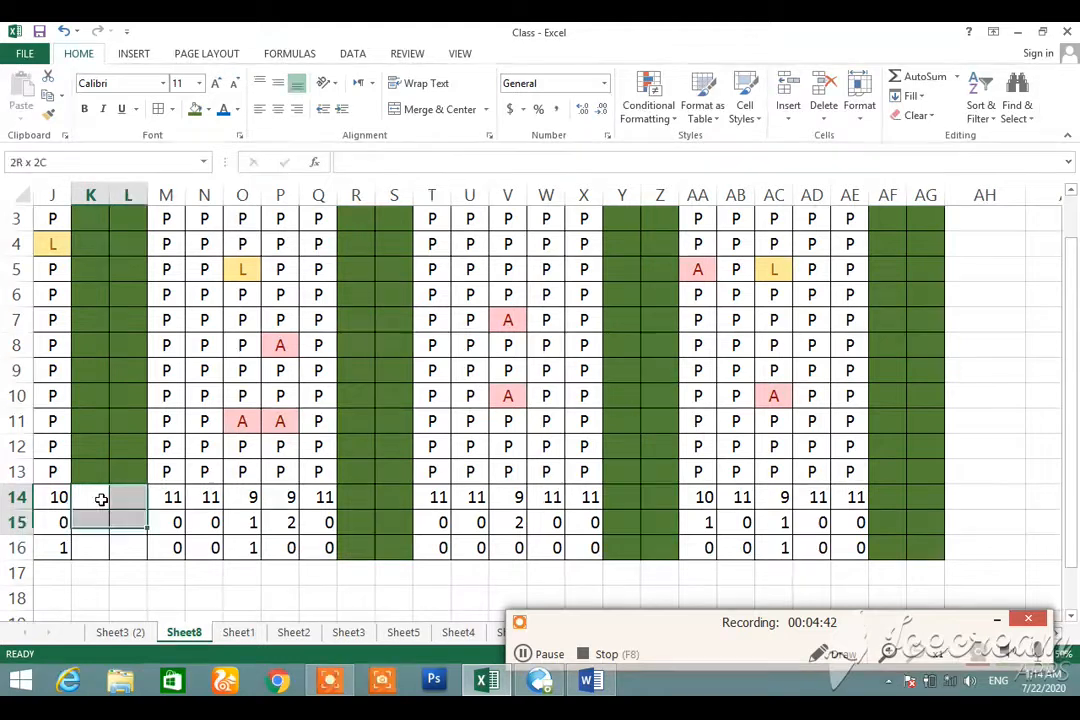
key(shift+Down)
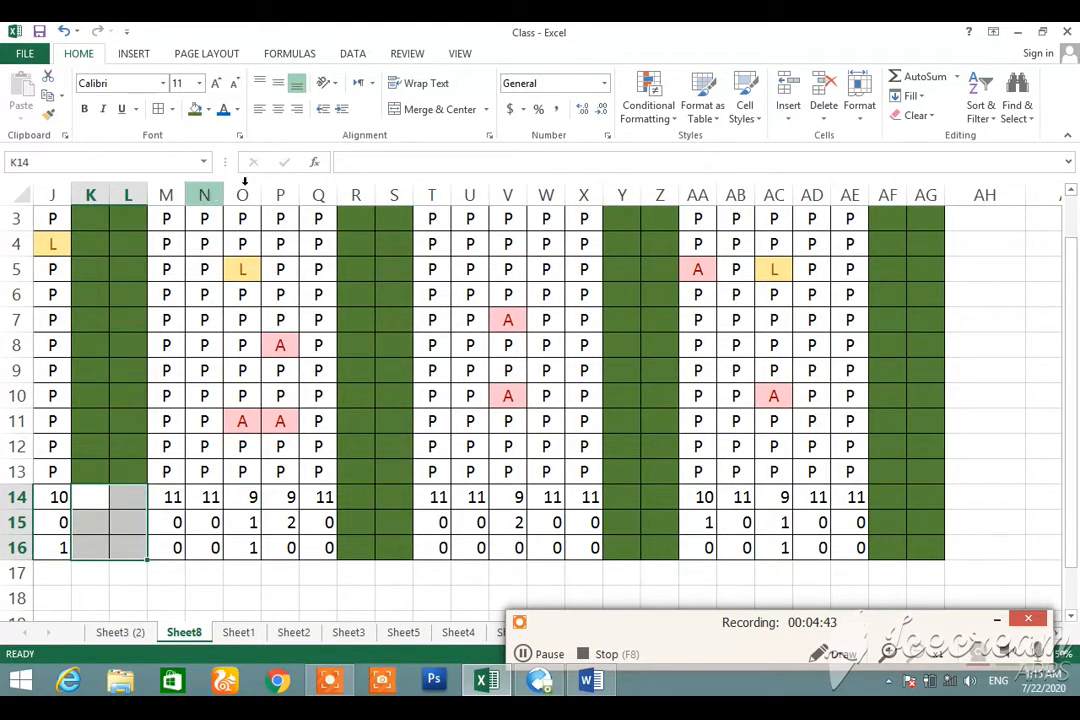
click(196, 111)
Fill the blank summary cells D14:E16 under the first weekend with the same green
key(Left)
key(Left)
key(Left)
key(Left)
key(Left)
key(Left)
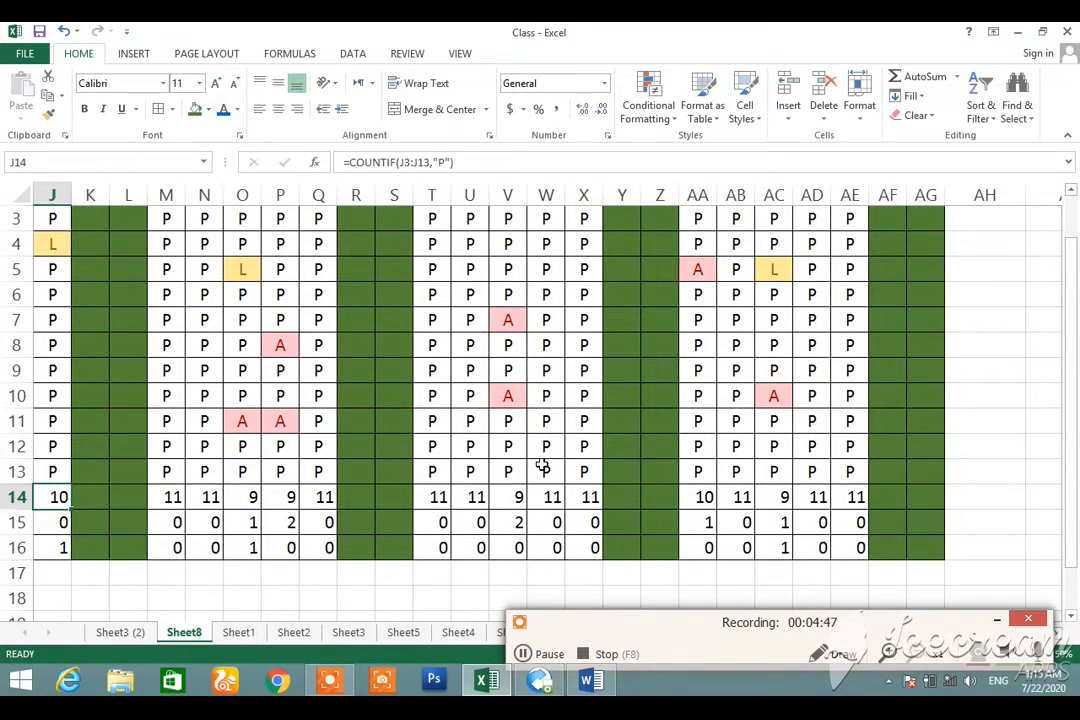
key(Left)
key(Left)
key(Right)
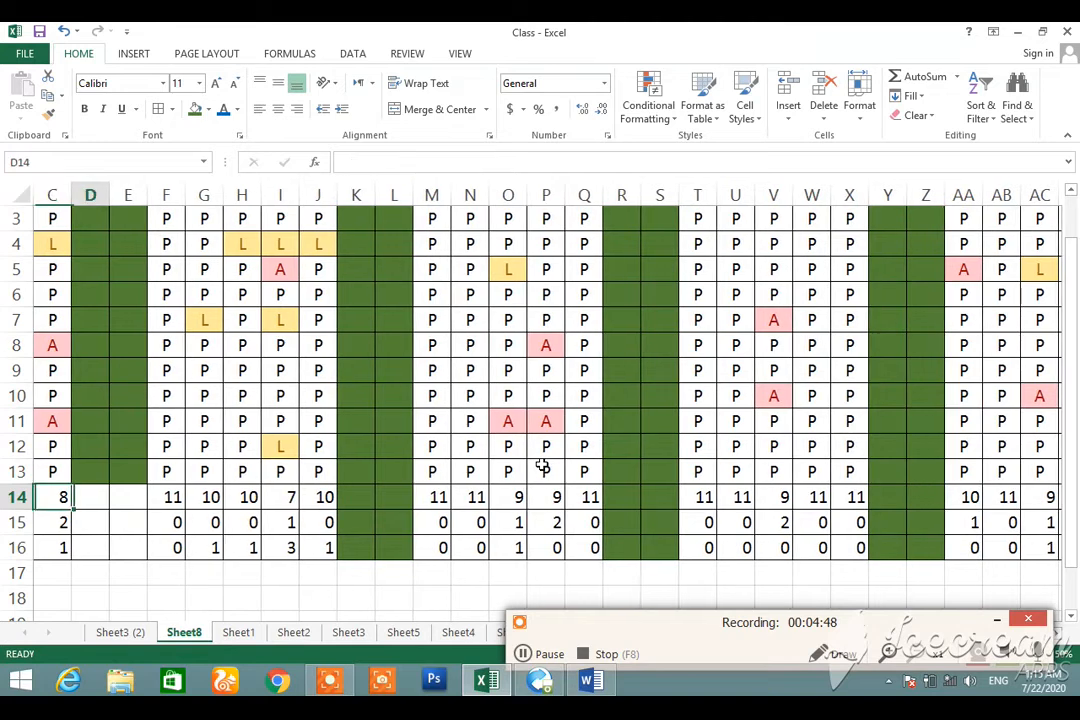
key(shift+Right)
key(shift+Down)
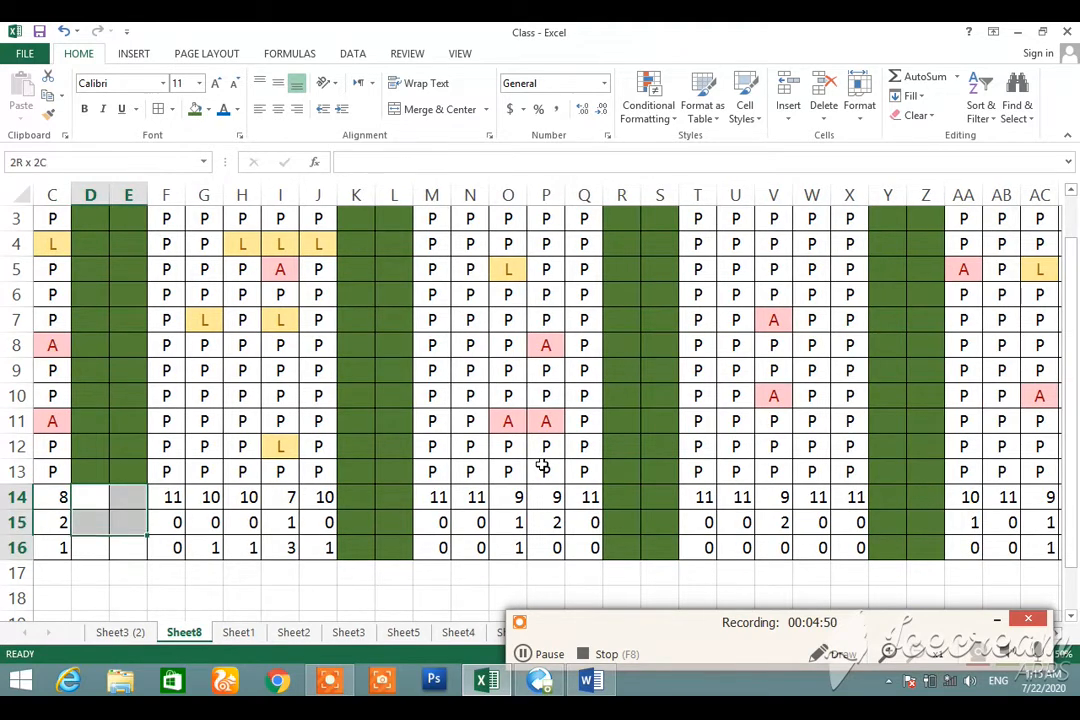
key(shift+Down)
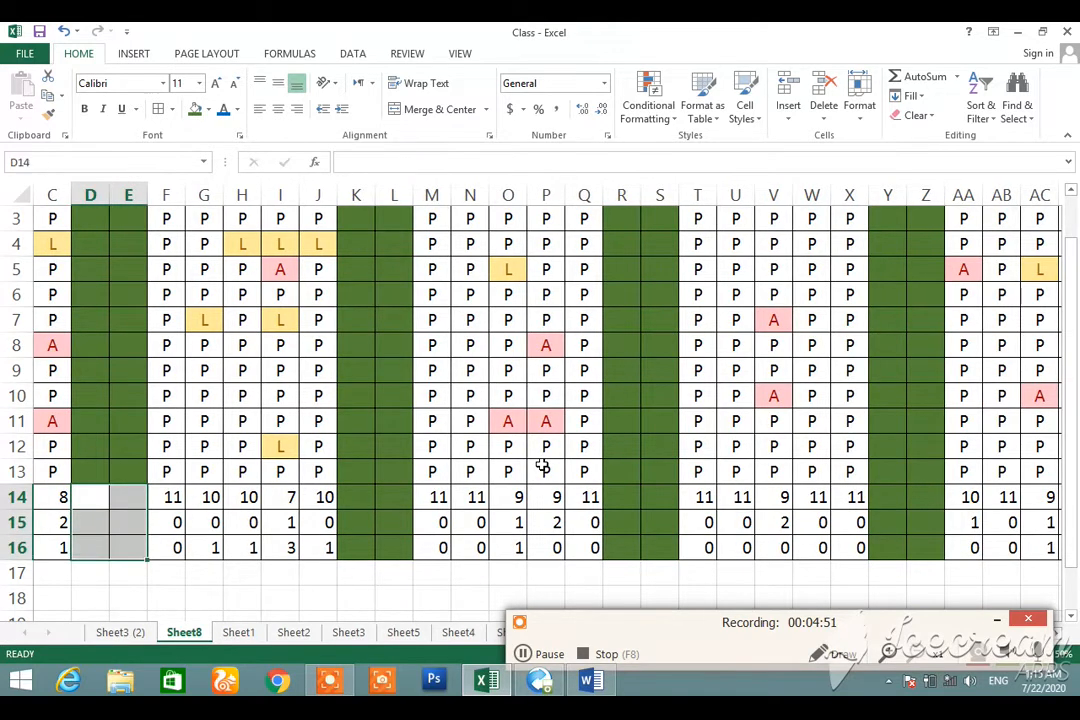
click(195, 110)
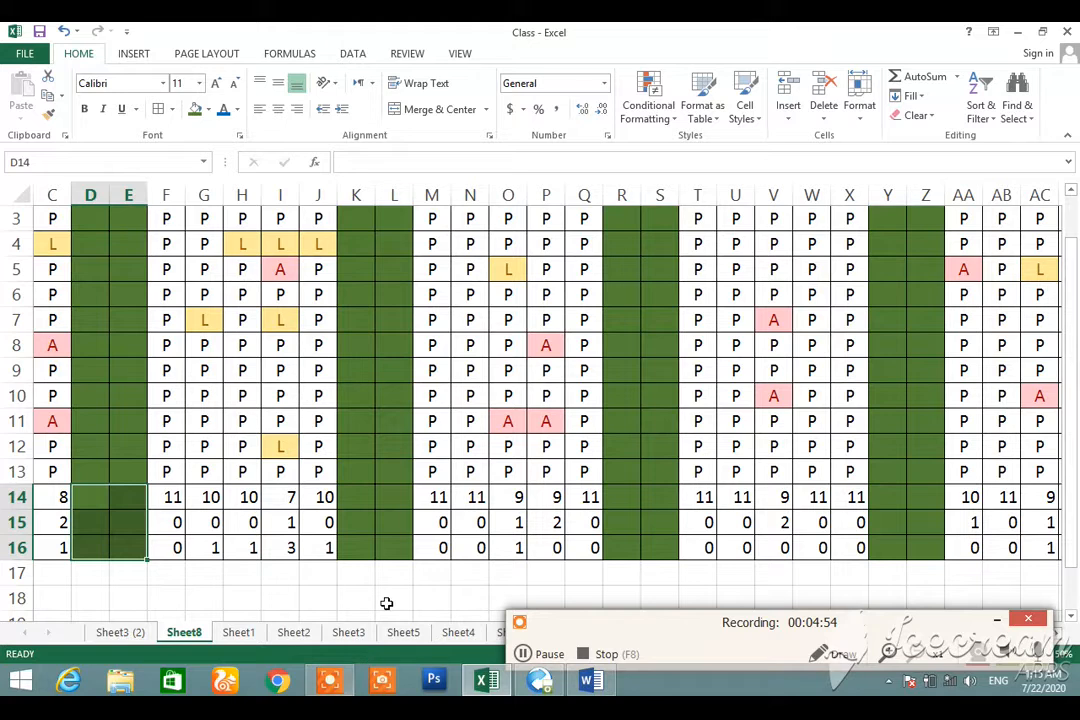
Center all the daily summary counts in C14:AG16 both horizontally and vertically
key(Home)
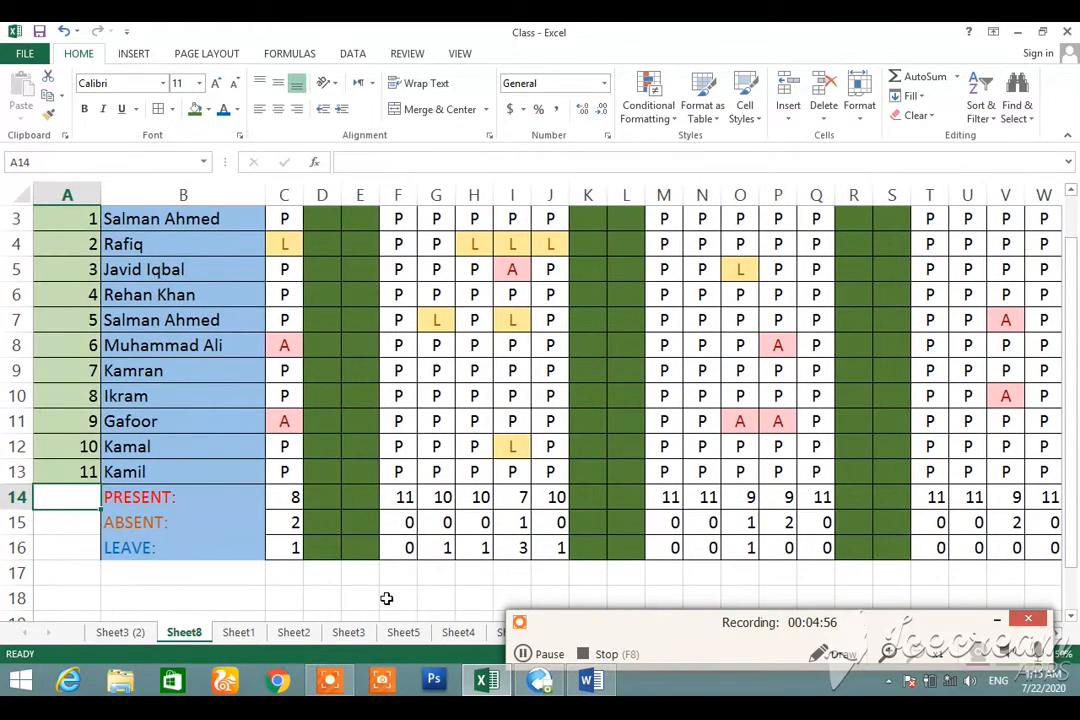
key(Right)
key(Right)
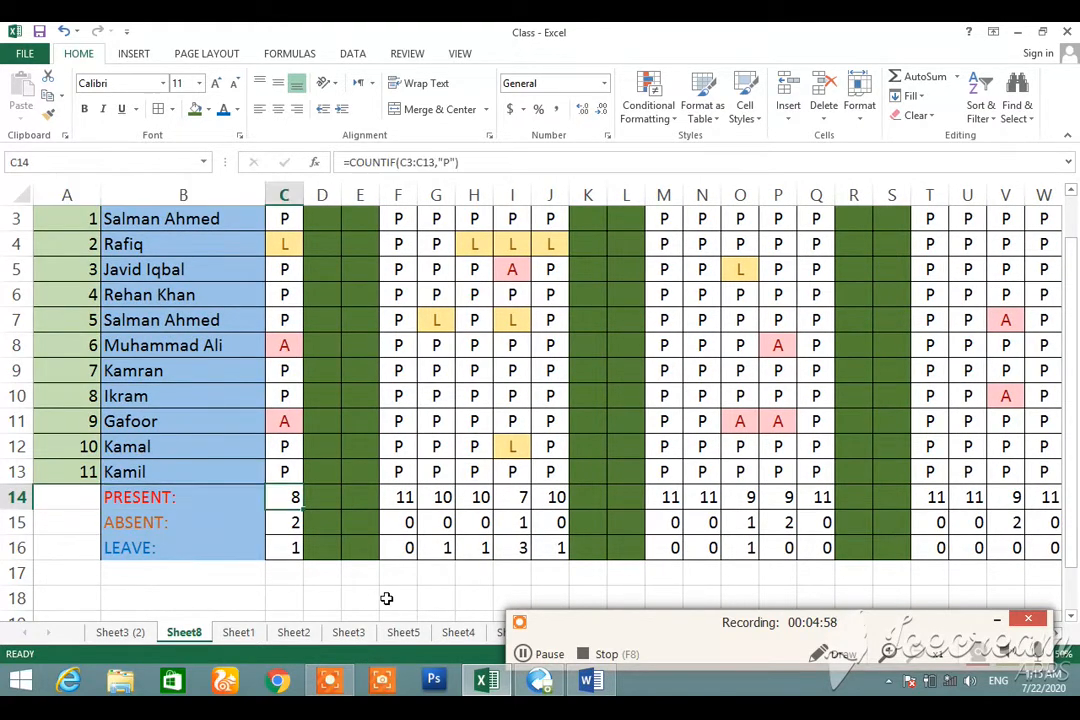
key(shift+Down)
key(shift+Down)
key(shift+Right)
key(shift+Right)
key(shift+Right)
key(shift+Right)
key(shift+Right)
key(shift+Right)
key(shift+Right)
key(shift+Right)
key(shift+Right)
key(shift+Right)
key(shift+Right)
key(shift+Right)
key(shift+Right)
key(shift+Right)
key(shift+Right)
key(shift+Right)
key(shift+Right)
key(shift+Right)
key(shift+Right)
key(shift+Right)
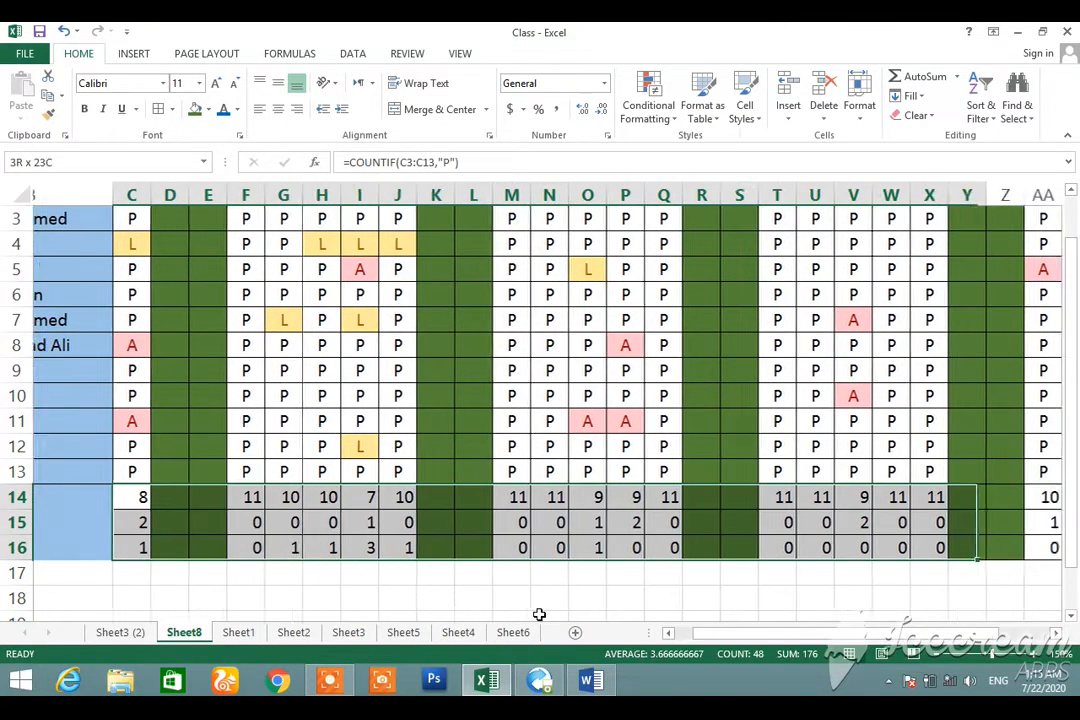
key(shift+Right)
key(shift+Right)
key(shift+Right)
key(shift+Right)
key(shift+Right)
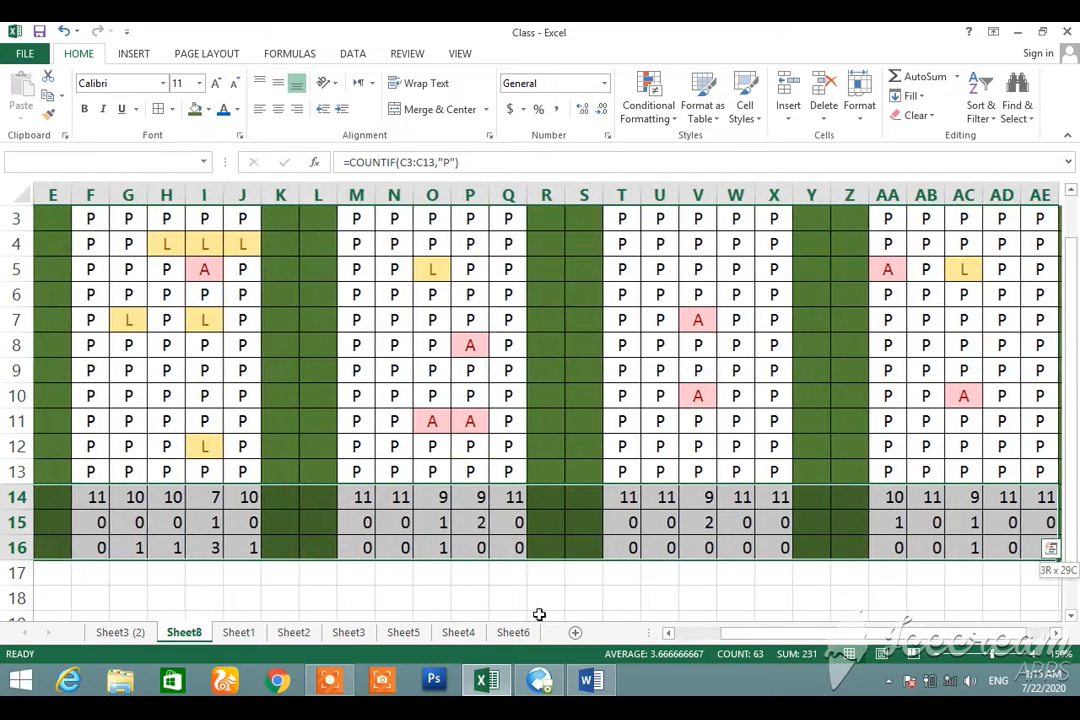
key(shift+Right)
key(shift+Right)
key(shift+Right)
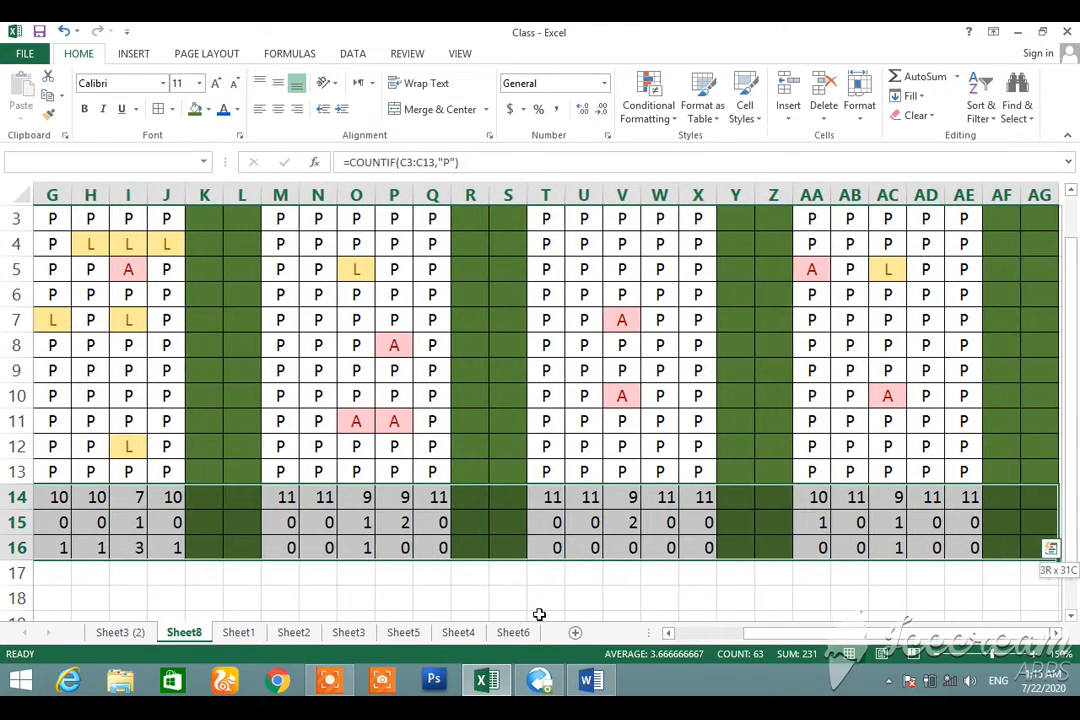
key(shift+Left)
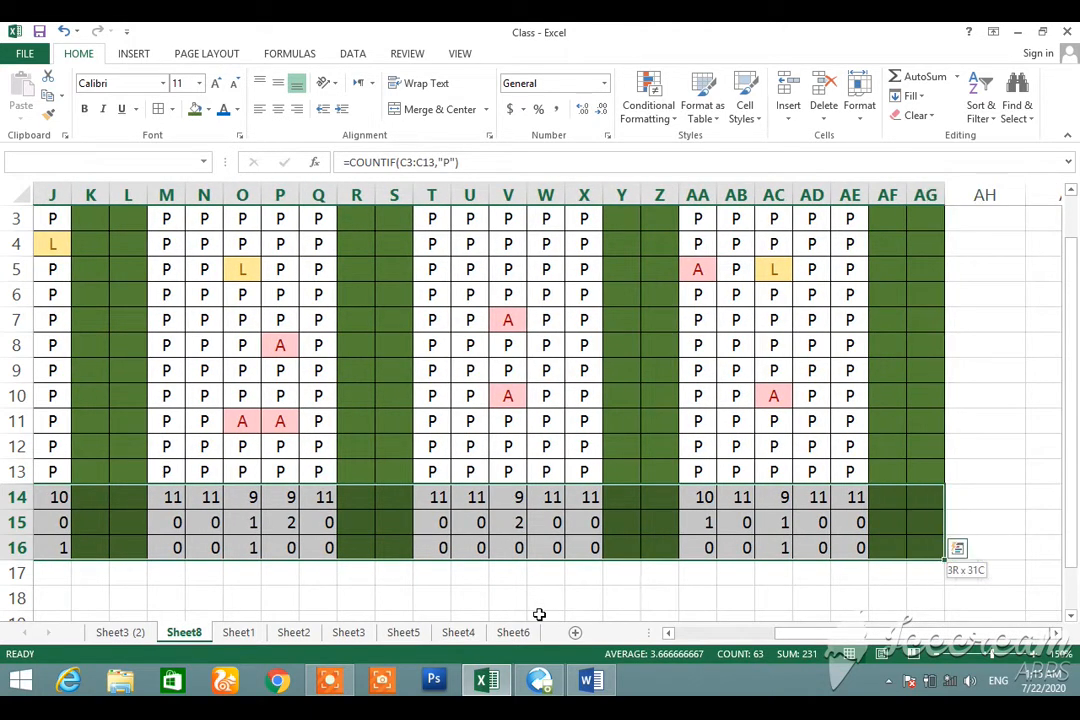
click(277, 113)
click(280, 84)
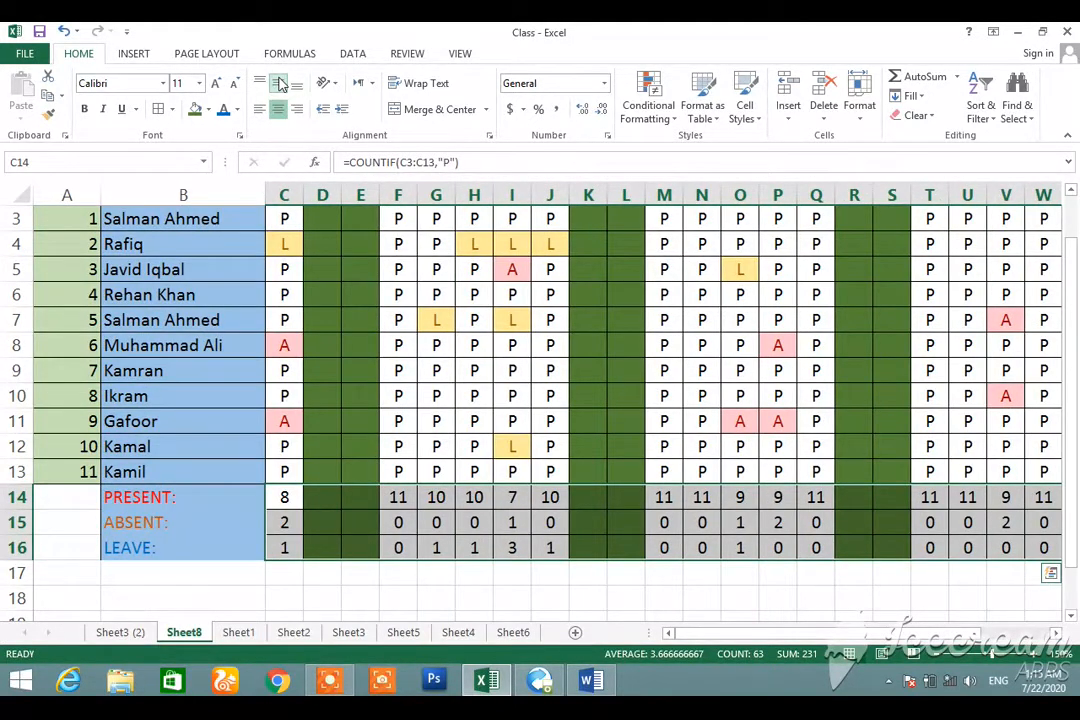
Set the font color of the daily summary counts in C14:AG16 to the standard Blue
click(237, 109)
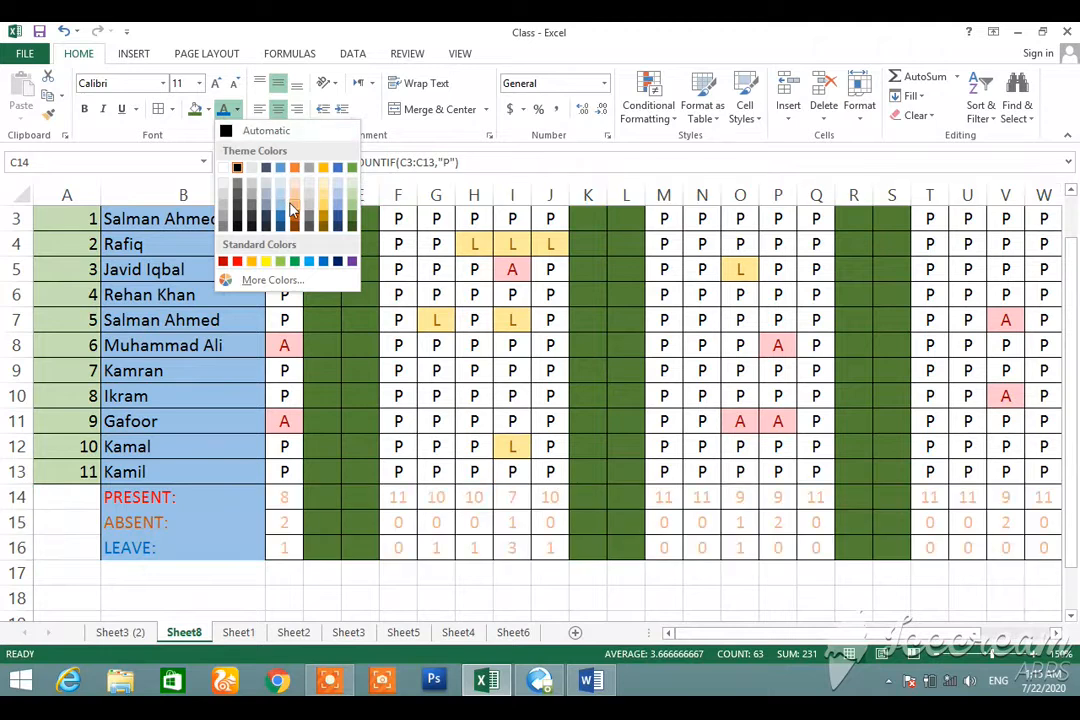
click(323, 261)
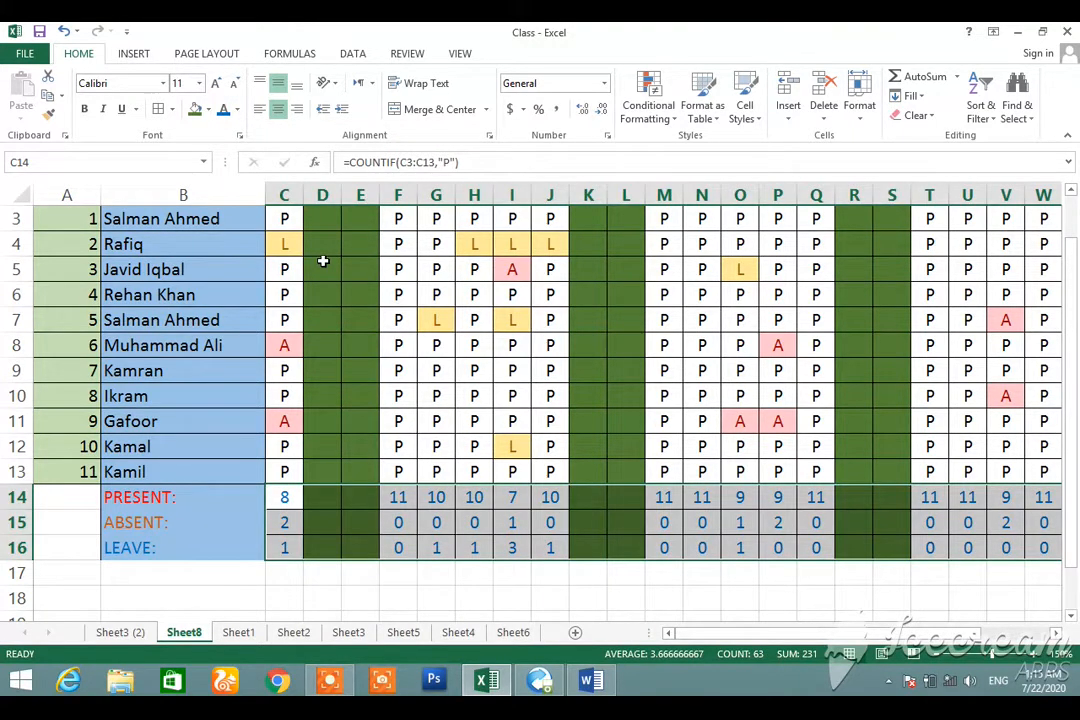
click(480, 543)
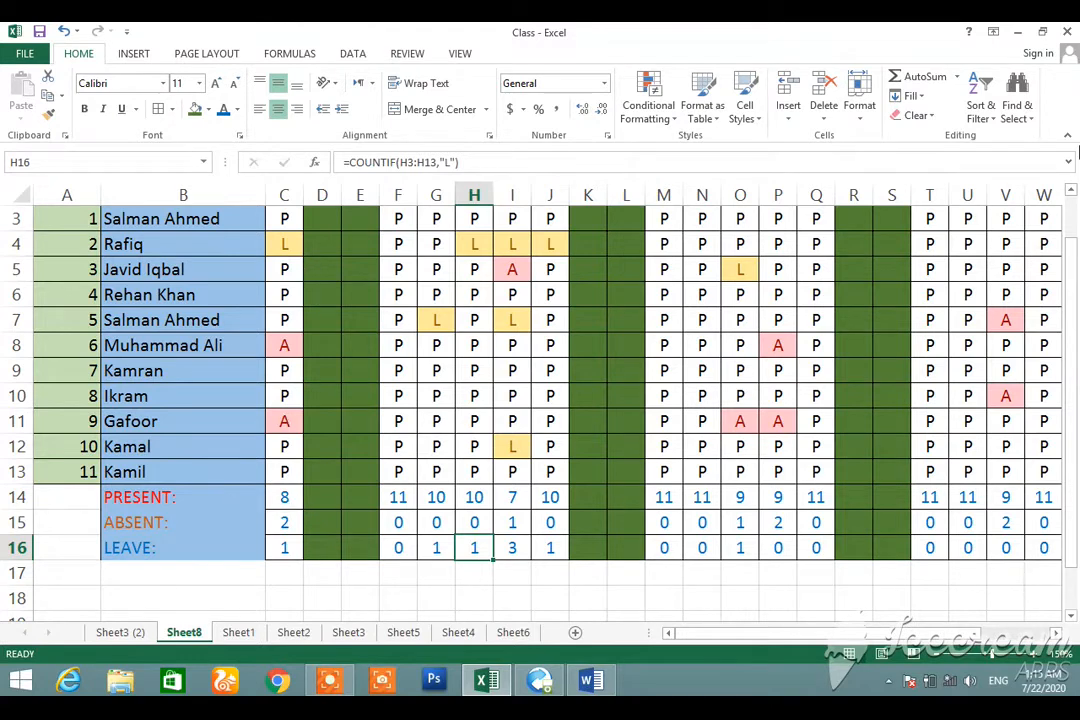
Count the first student's present days in AH3 with the formula =COUNTIF(C3:AE3,"P")
click(1072, 195)
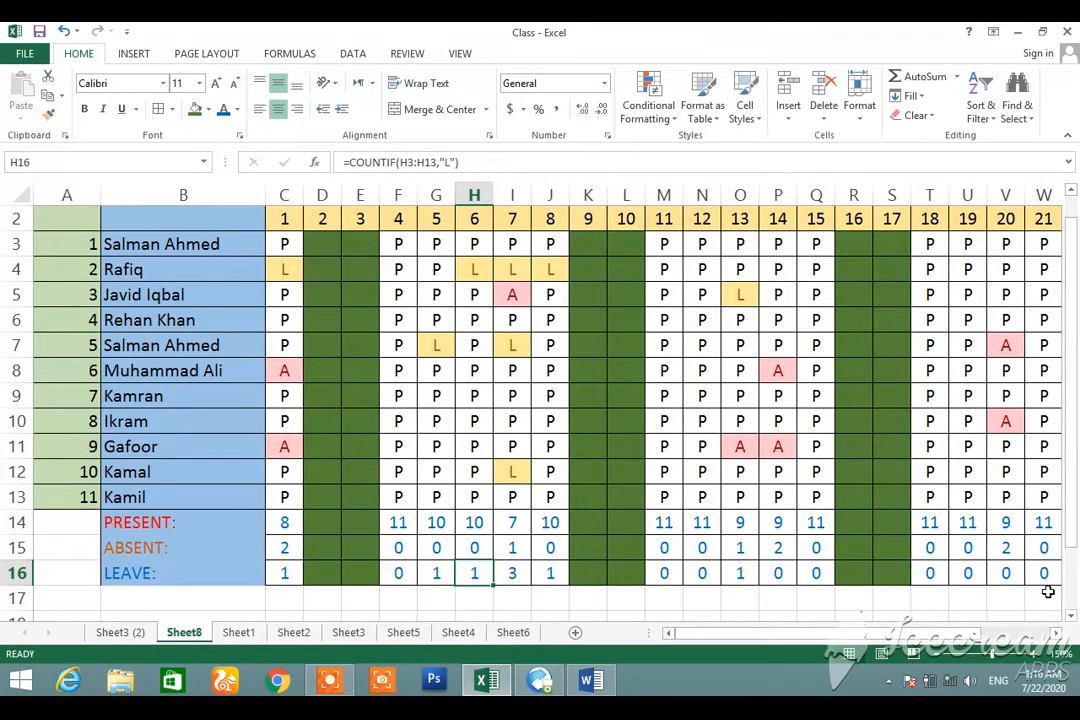
click(1056, 634)
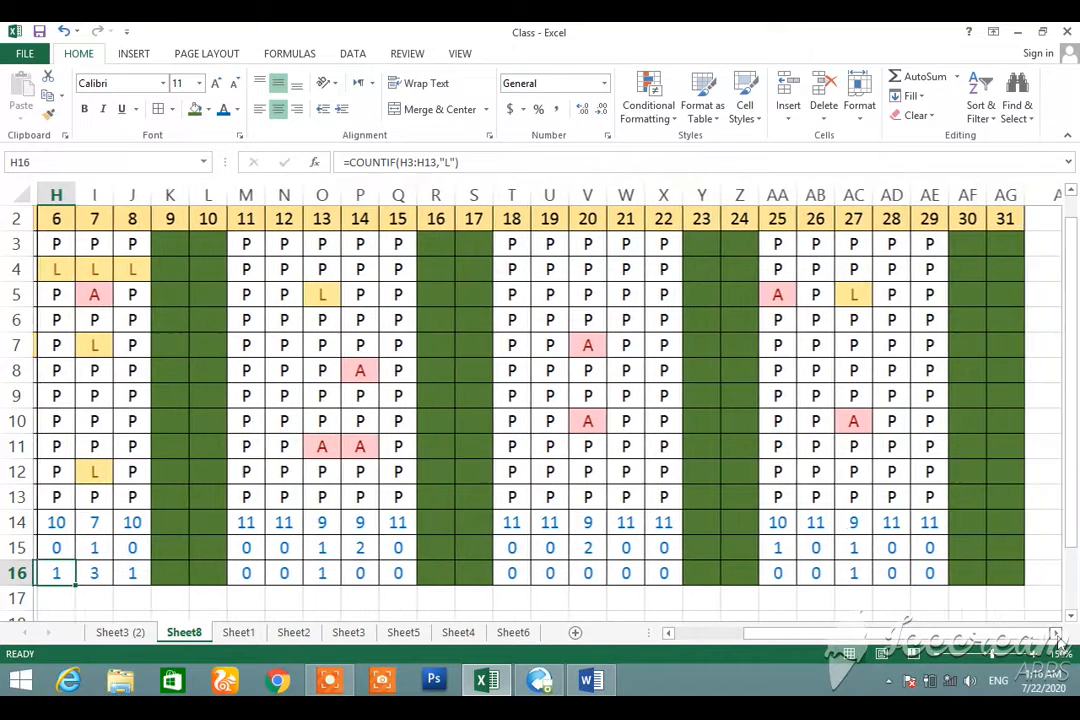
click(1056, 634)
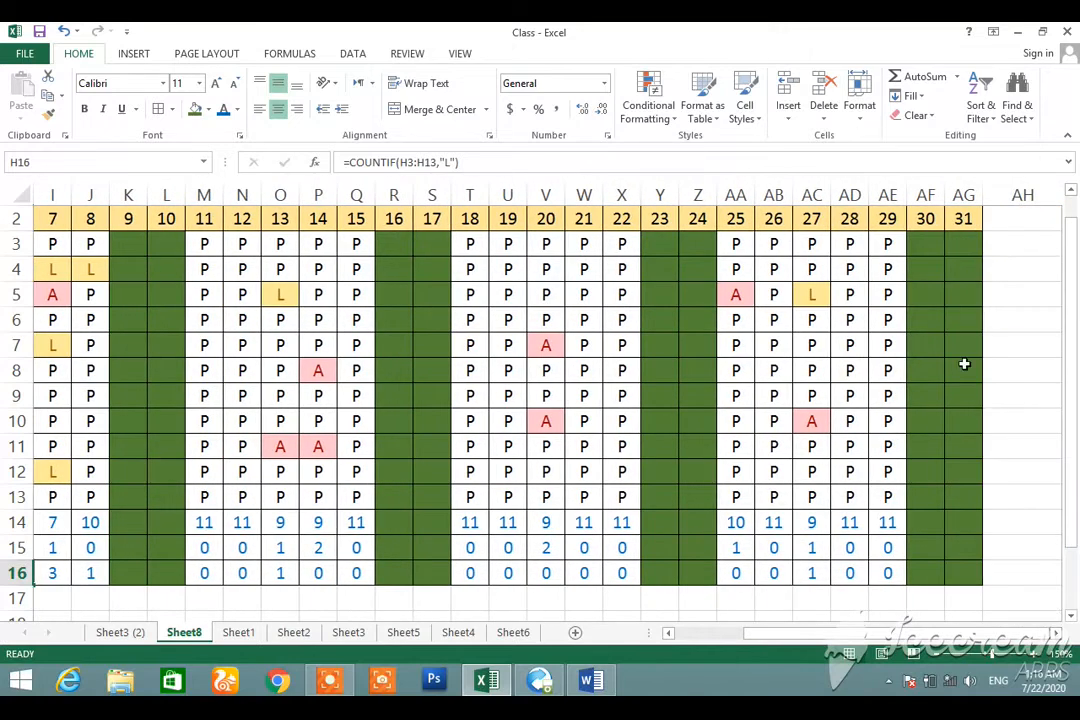
click(1015, 246)
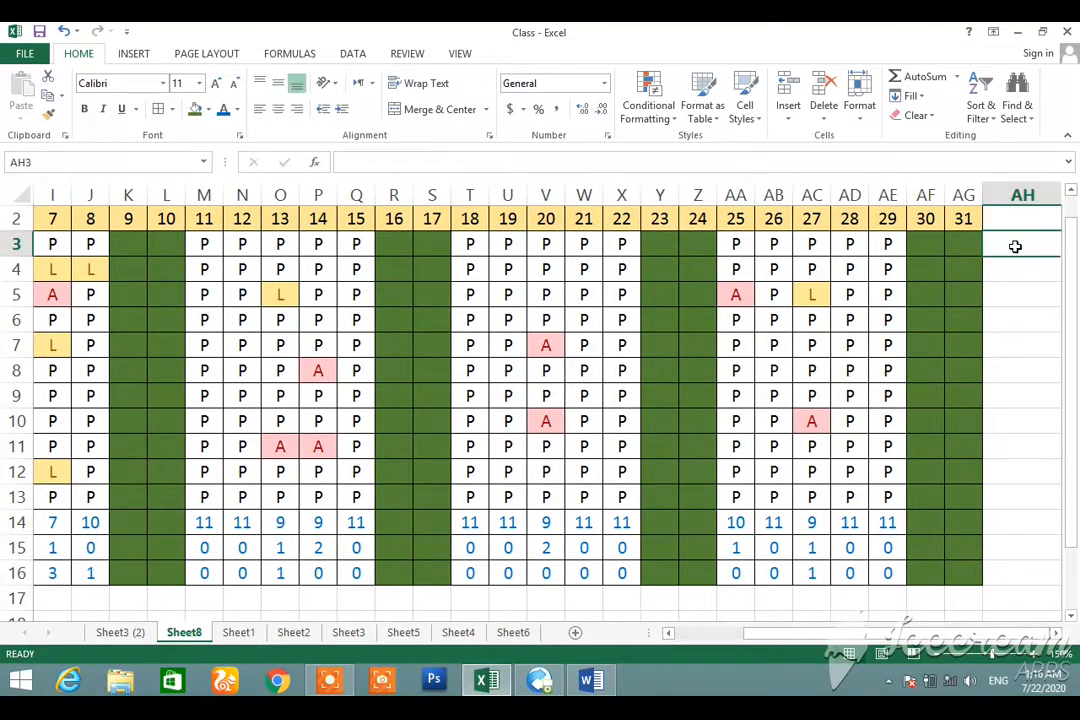
text(=COU)
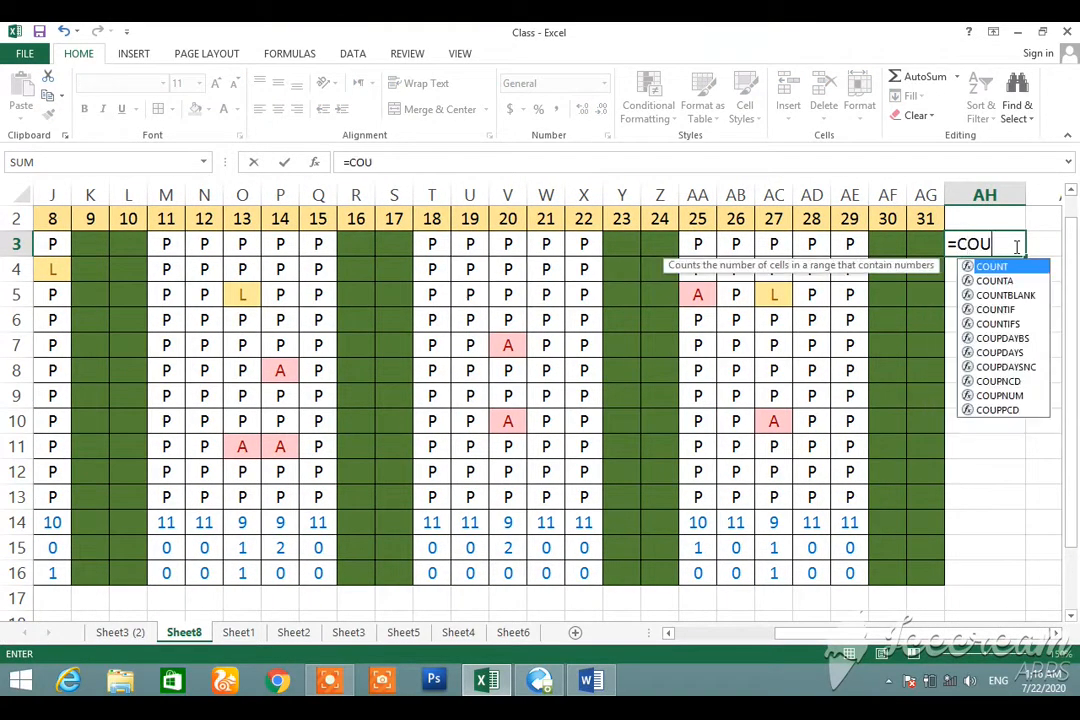
text(NTIF)
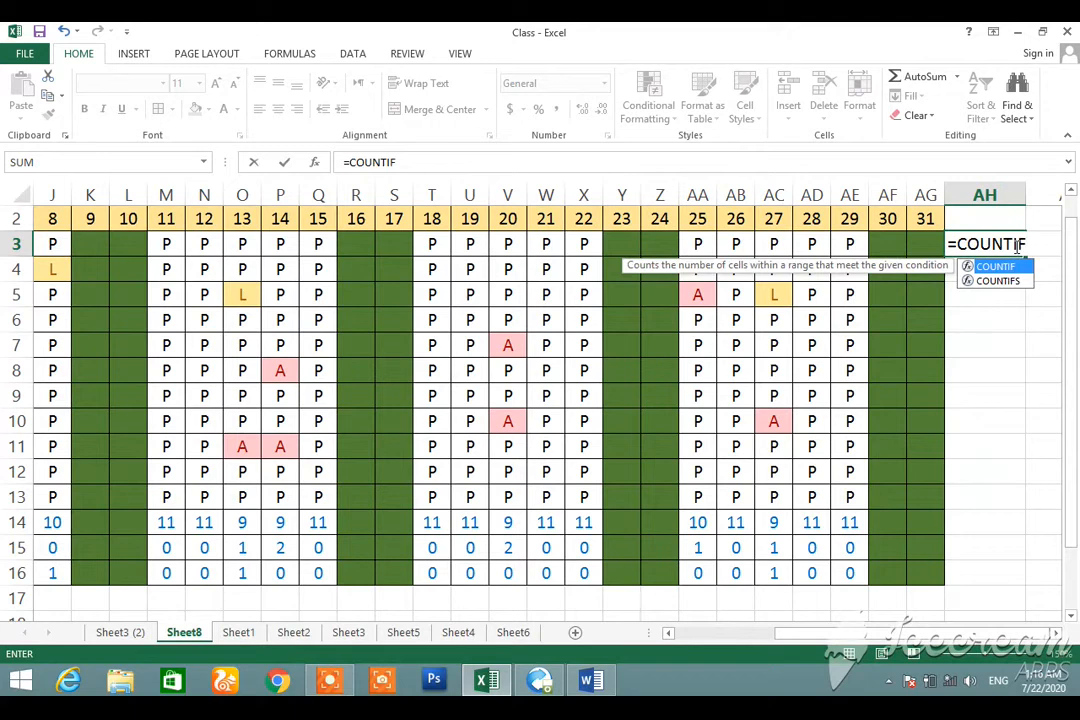
text((C)
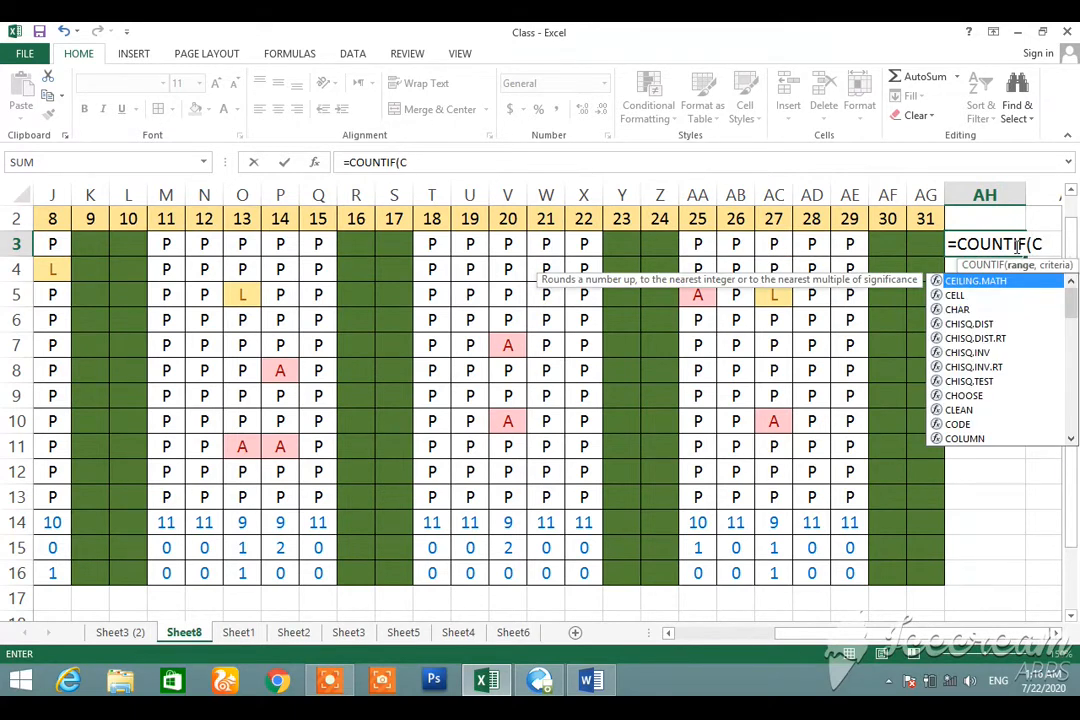
text(3:C)
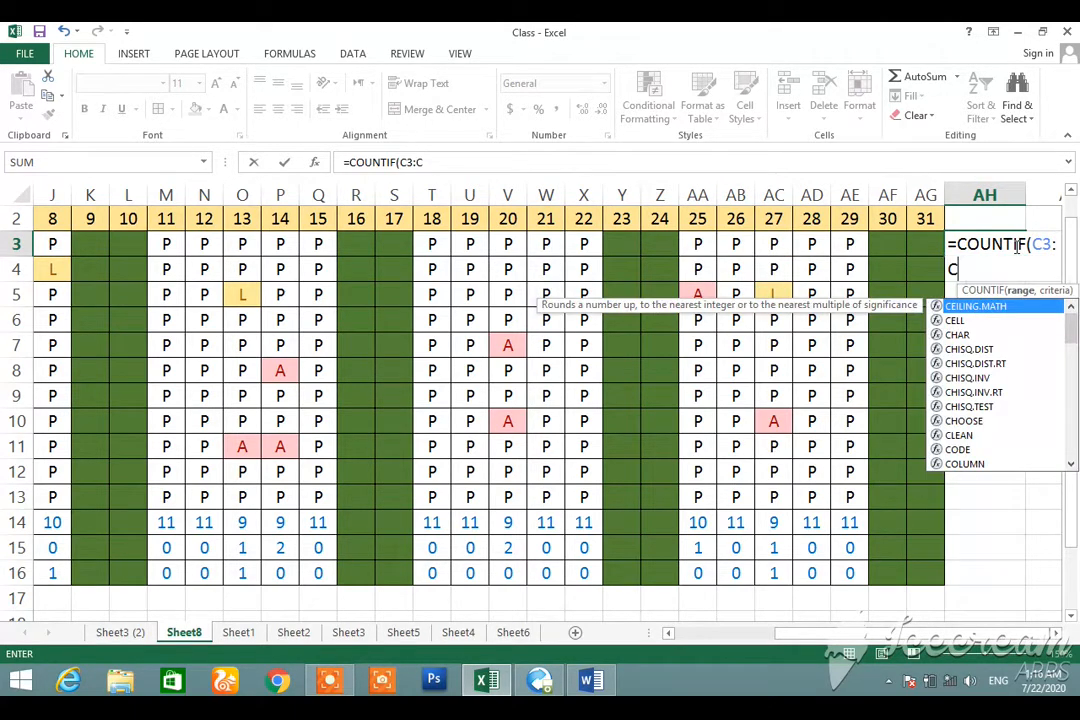
key(BackSpace)
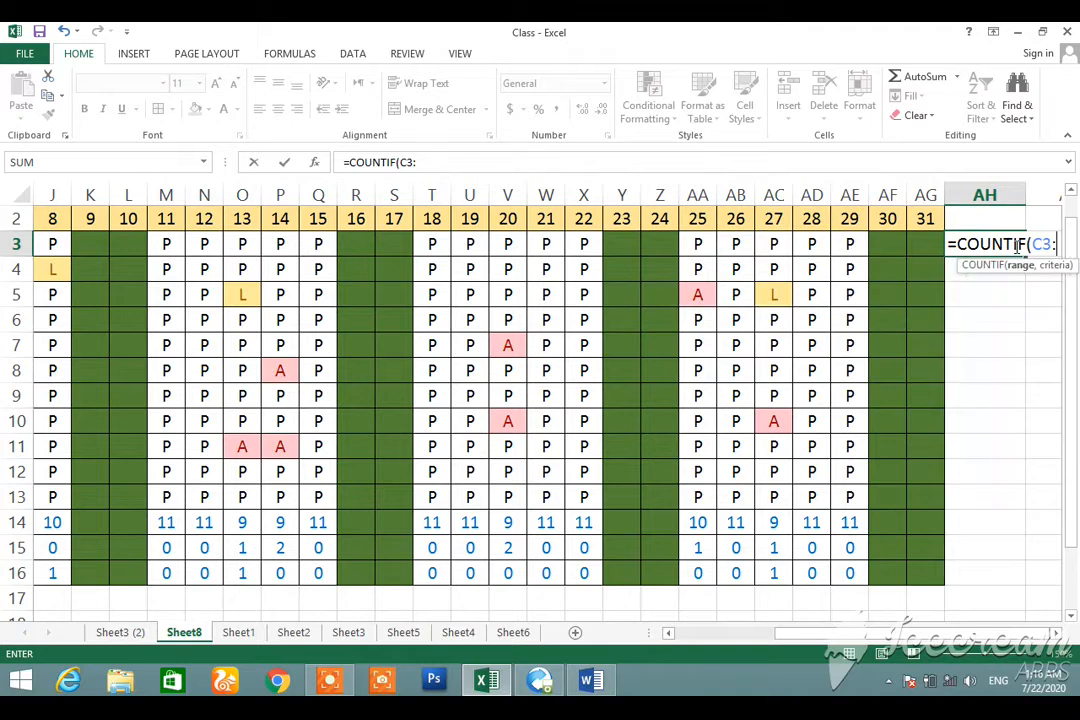
text(A)
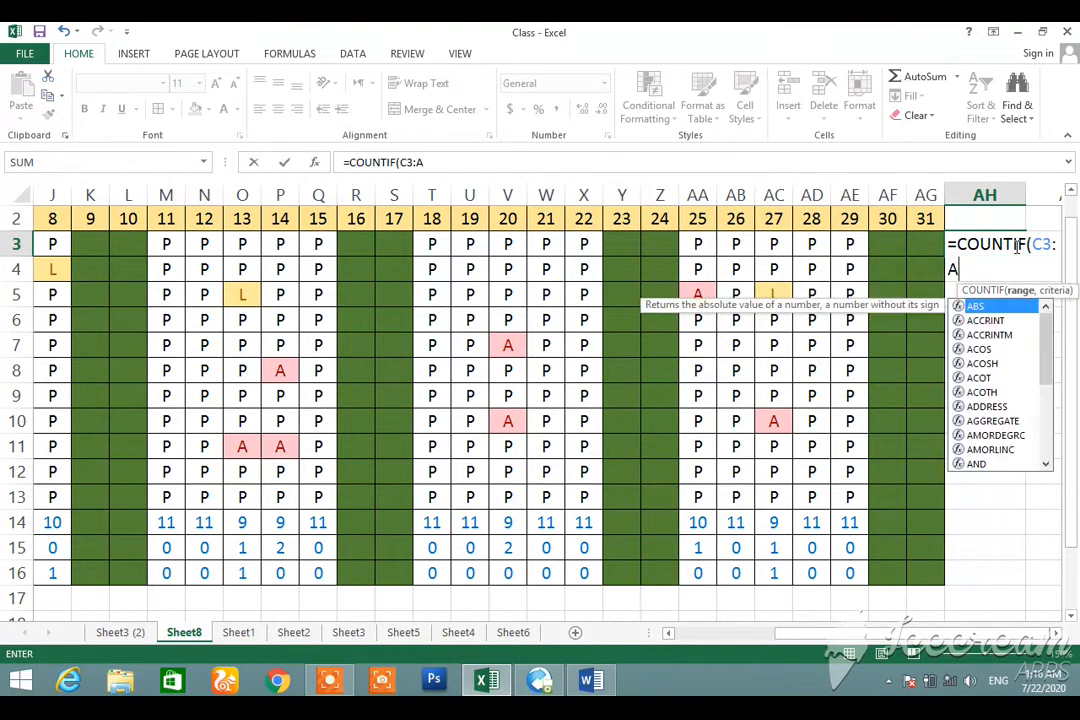
text(E3,)
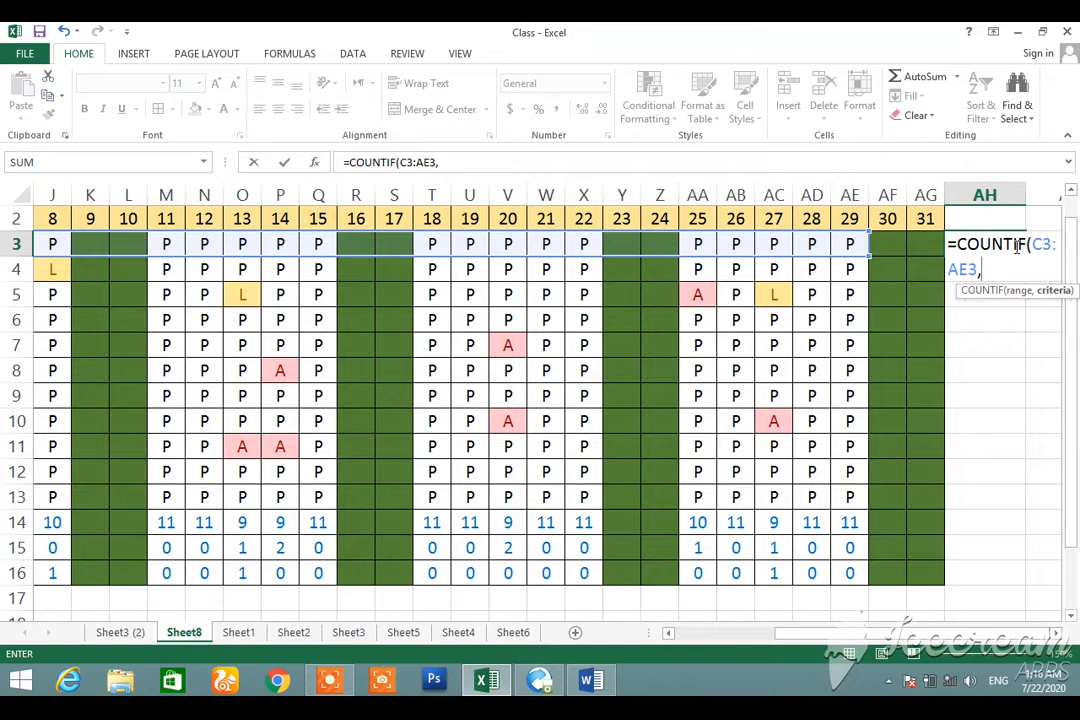
text("P"))
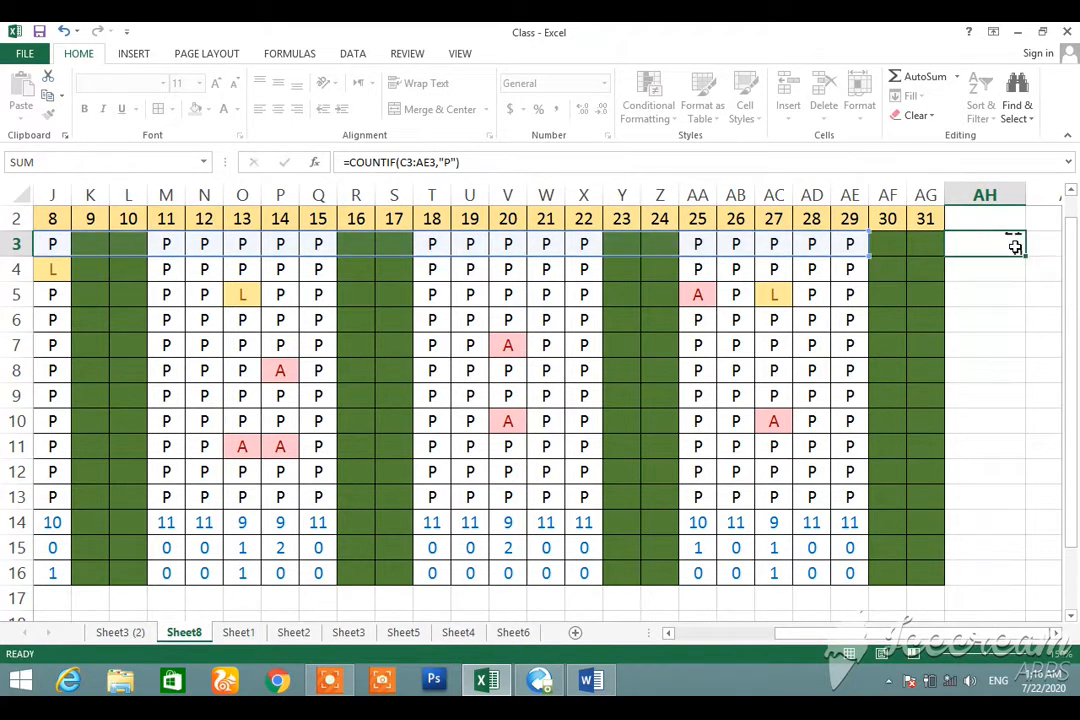
key(Return)
Fill the present-count formula from AH3 down through AH16
click(1013, 245)
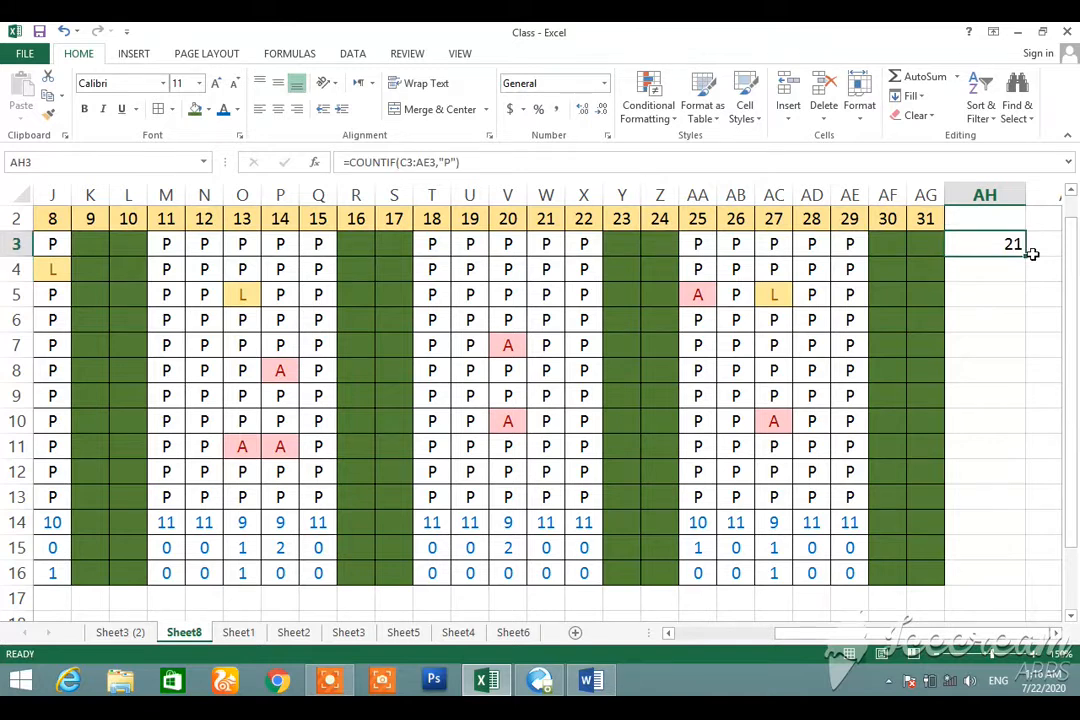
drag(1028, 258, 998, 533)
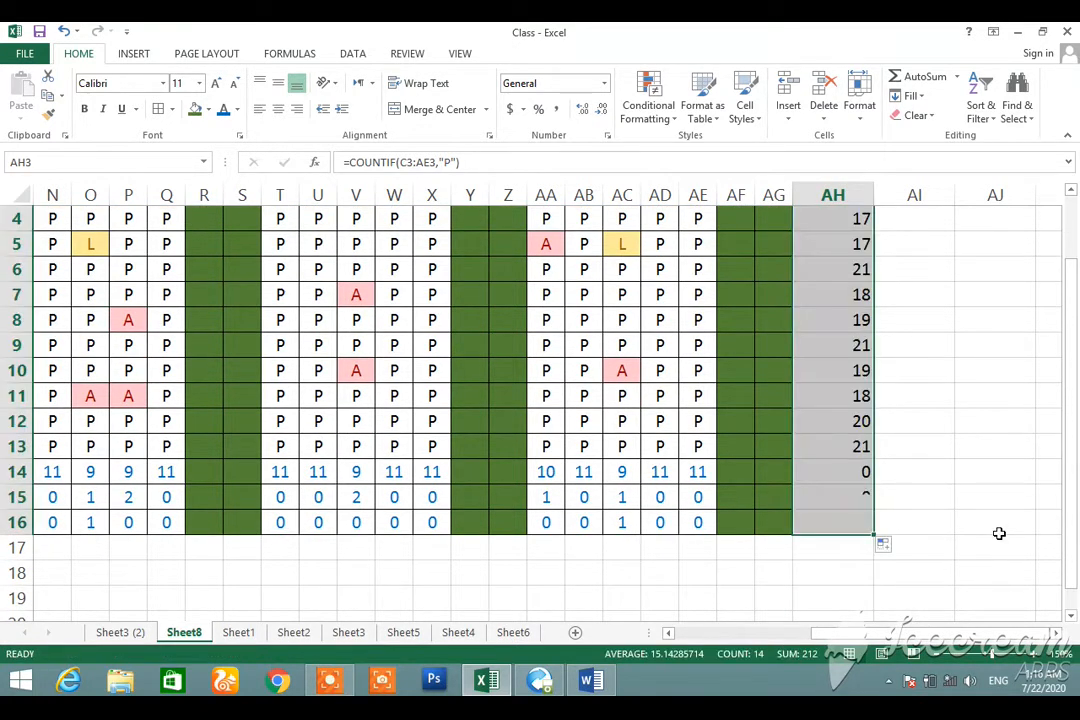
Merge and center header cells AH1:AH2 and enter the heading PRESENT
scroll(837, 249, up, 1)
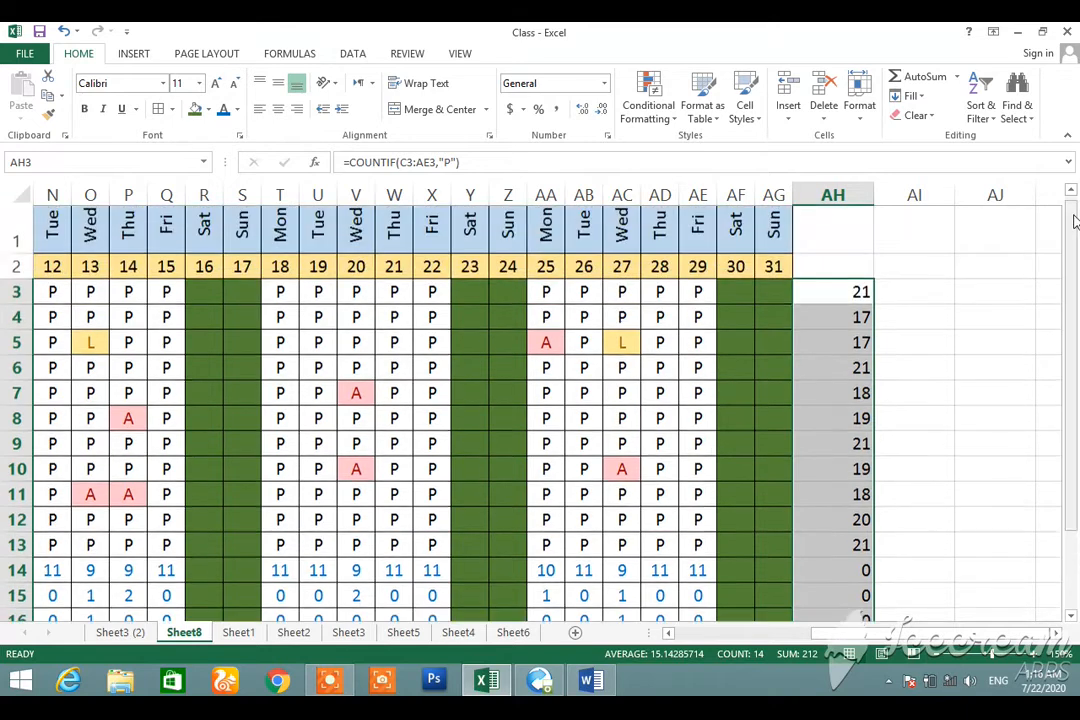
click(837, 249)
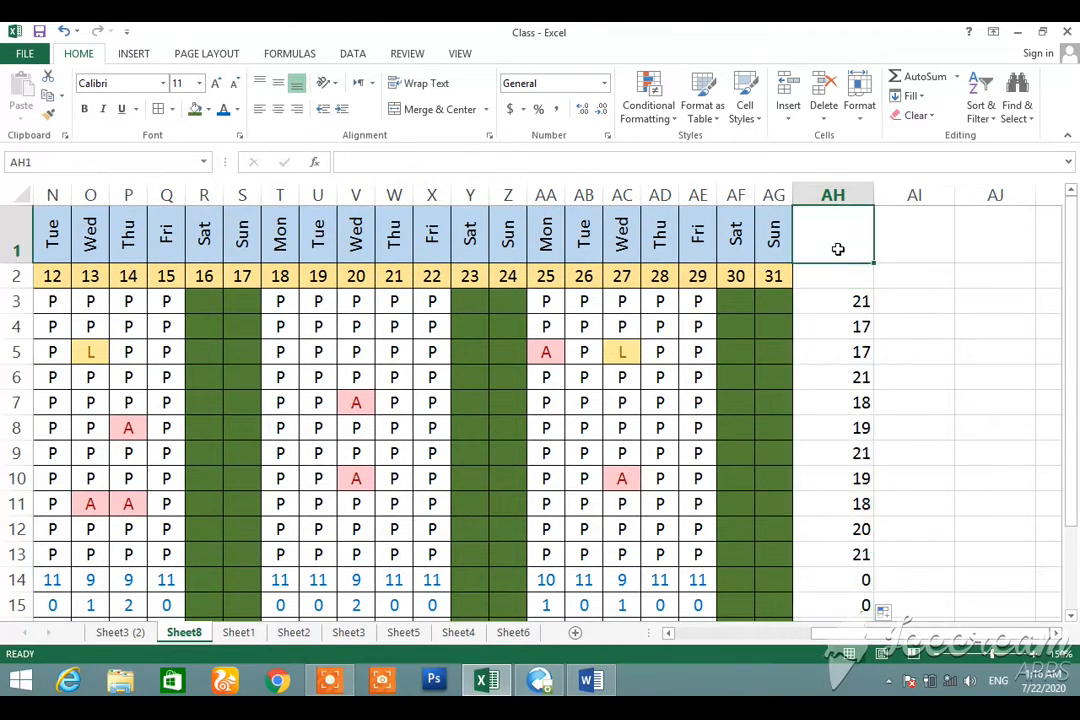
key(shift+Down)
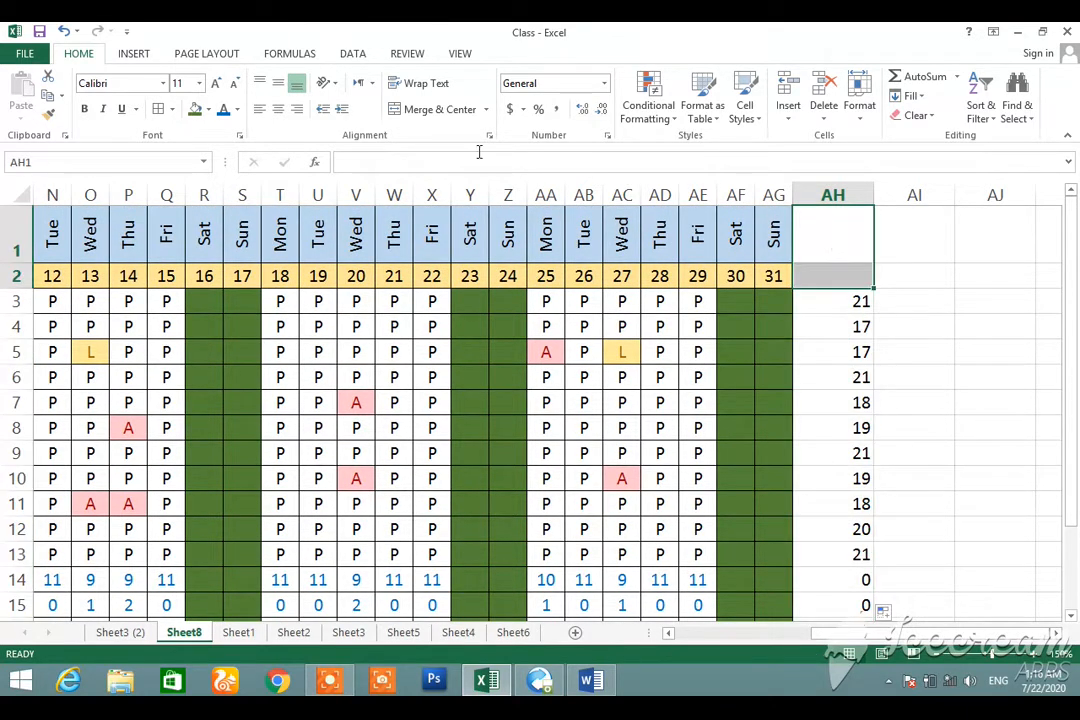
click(426, 110)
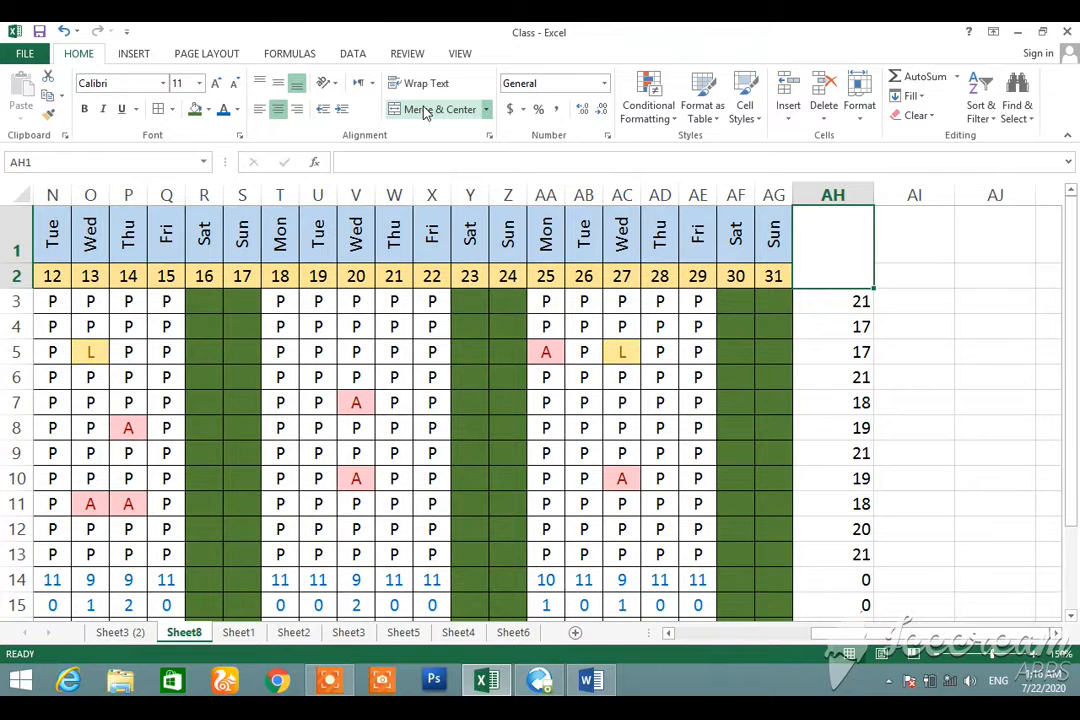
text(PRESE)
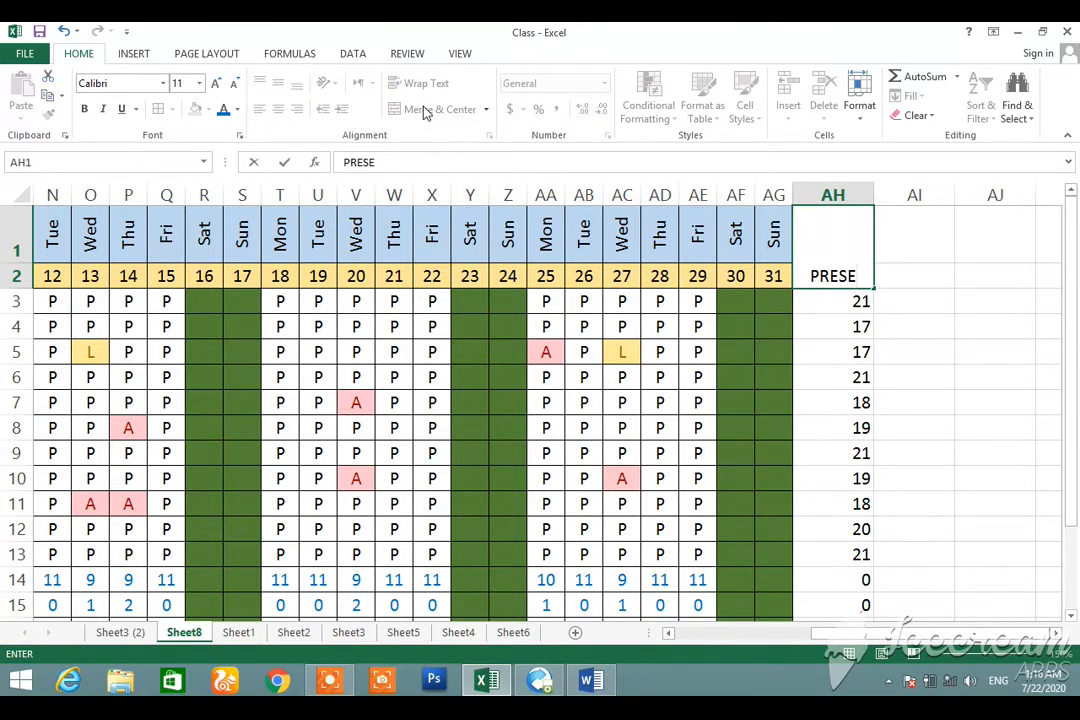
text(NT)
key(Return)
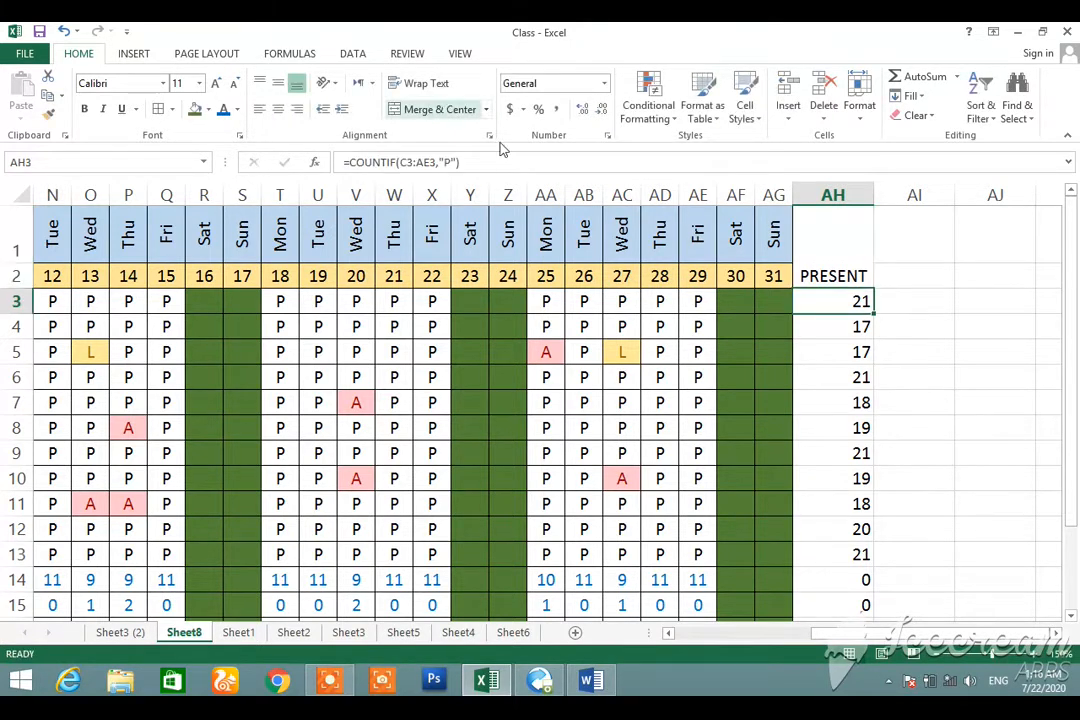
Merge and center header cells AI1:AI2 and enter the heading ABSENT
click(820, 276)
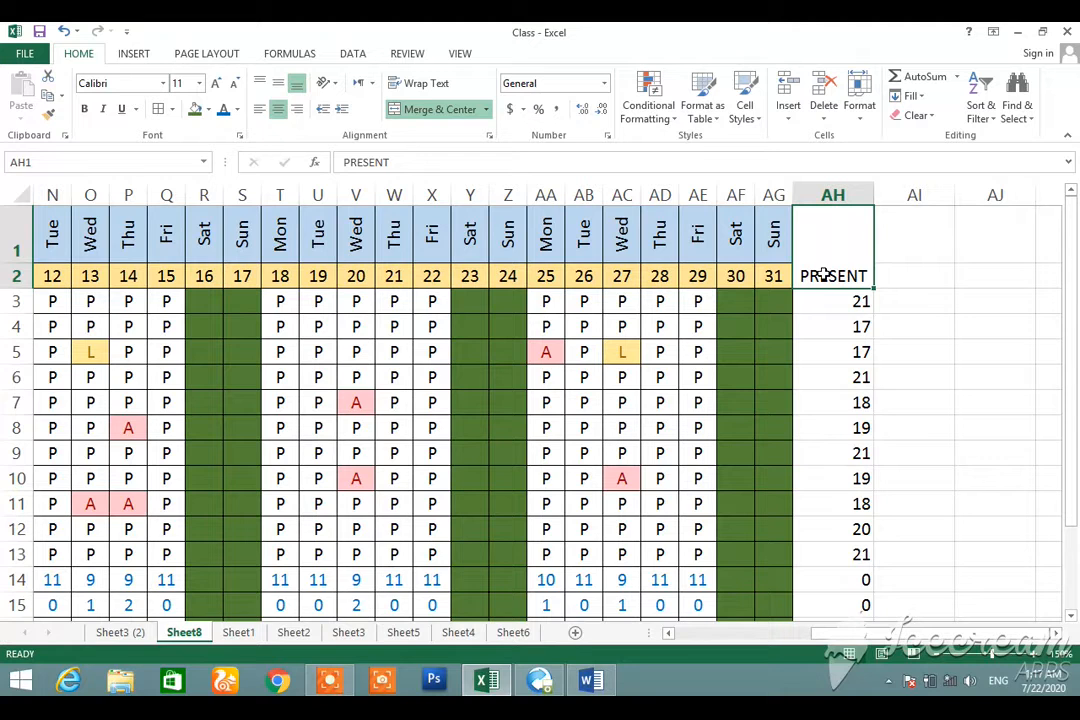
click(927, 249)
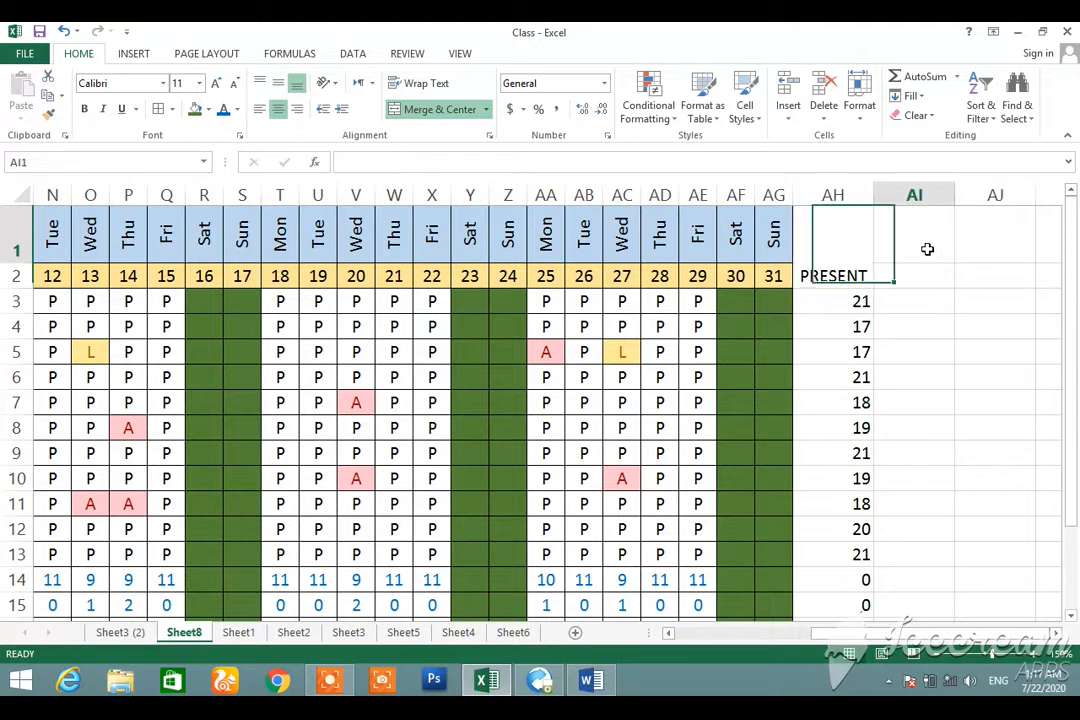
click(440, 109)
text(ABS)
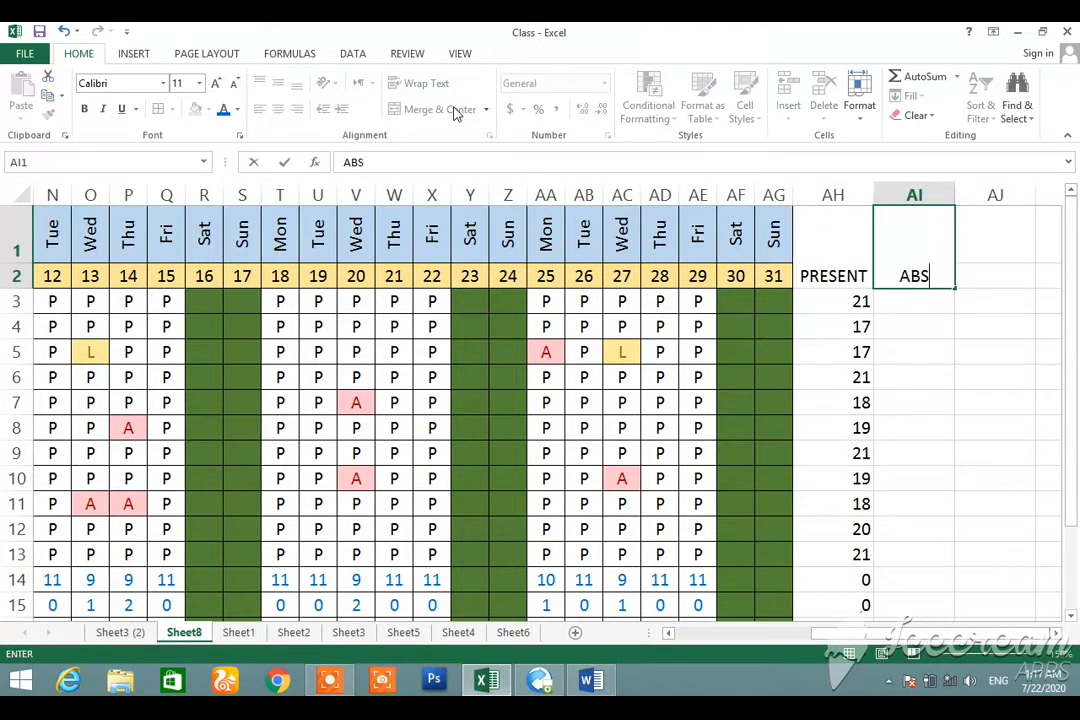
text(ENTS)
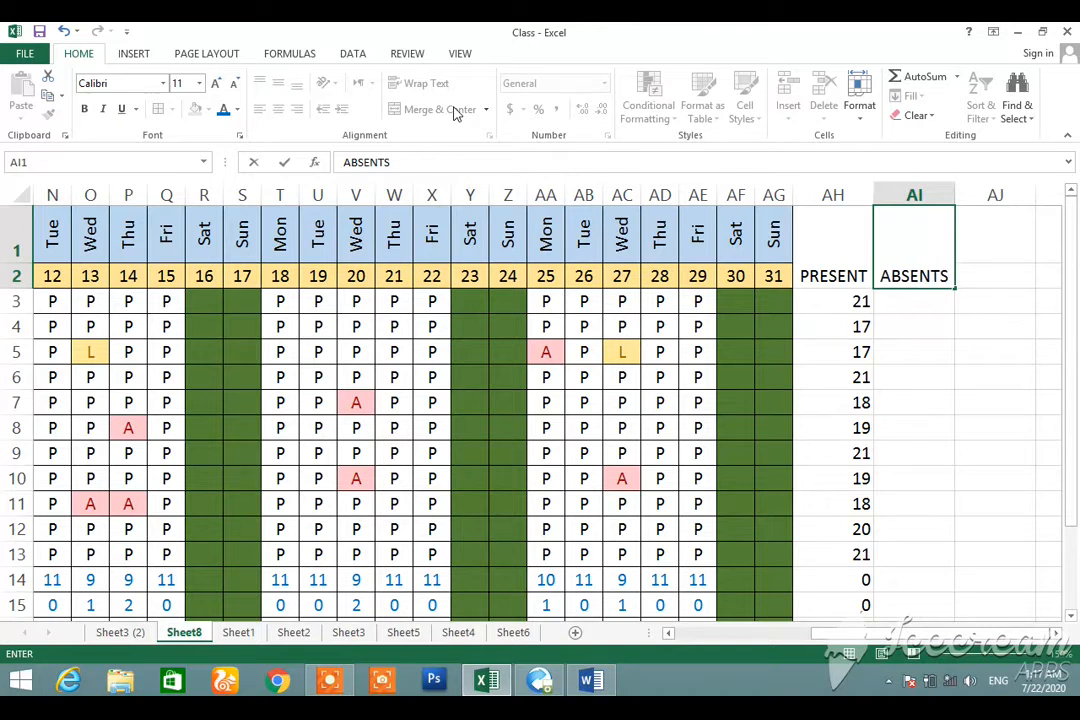
key(BackSpace)
key(ctrl+Return)
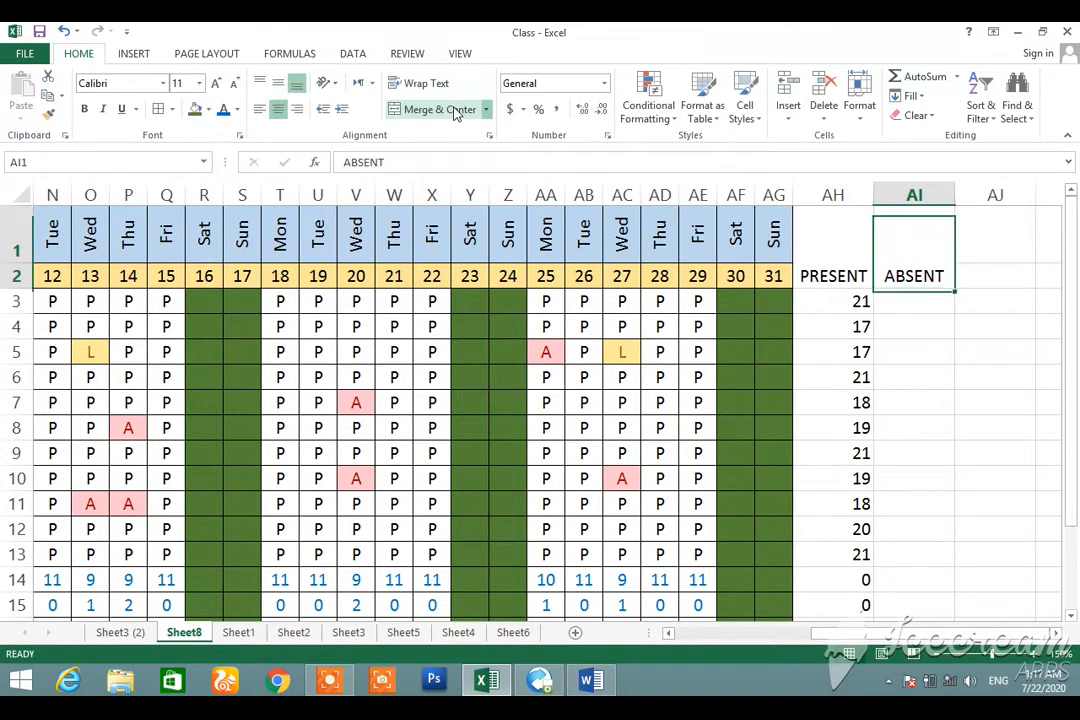
Merge and center header cells AJ1:AJ2 and enter the heading LEAVE
key(Right)
key(shift+Down)
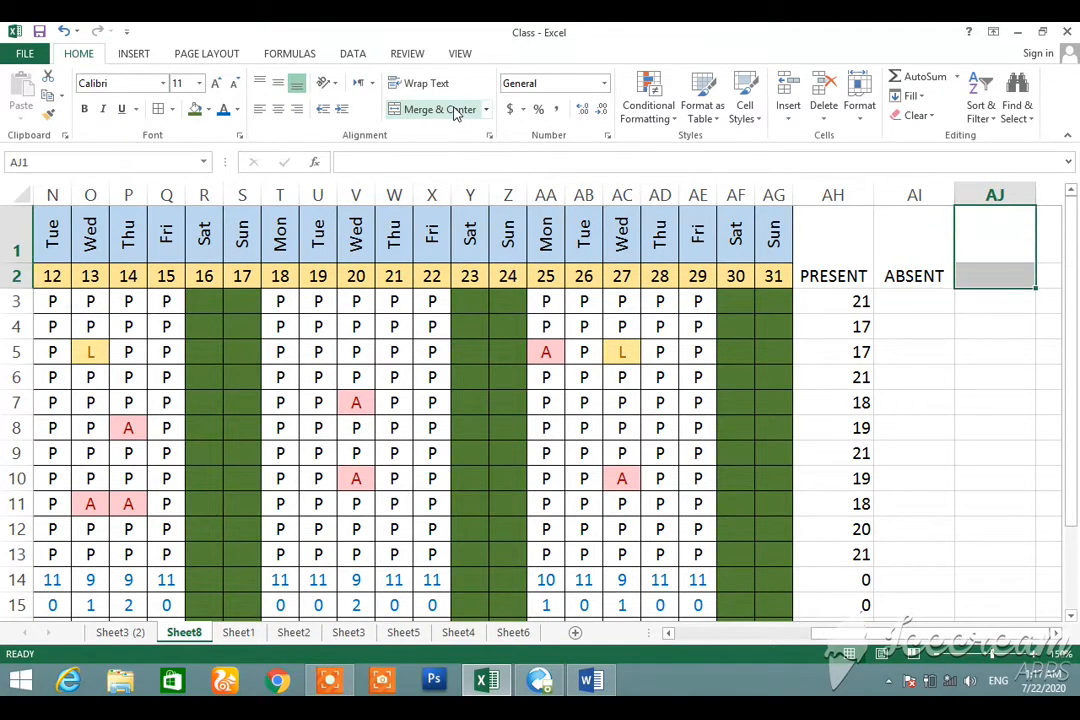
click(405, 110)
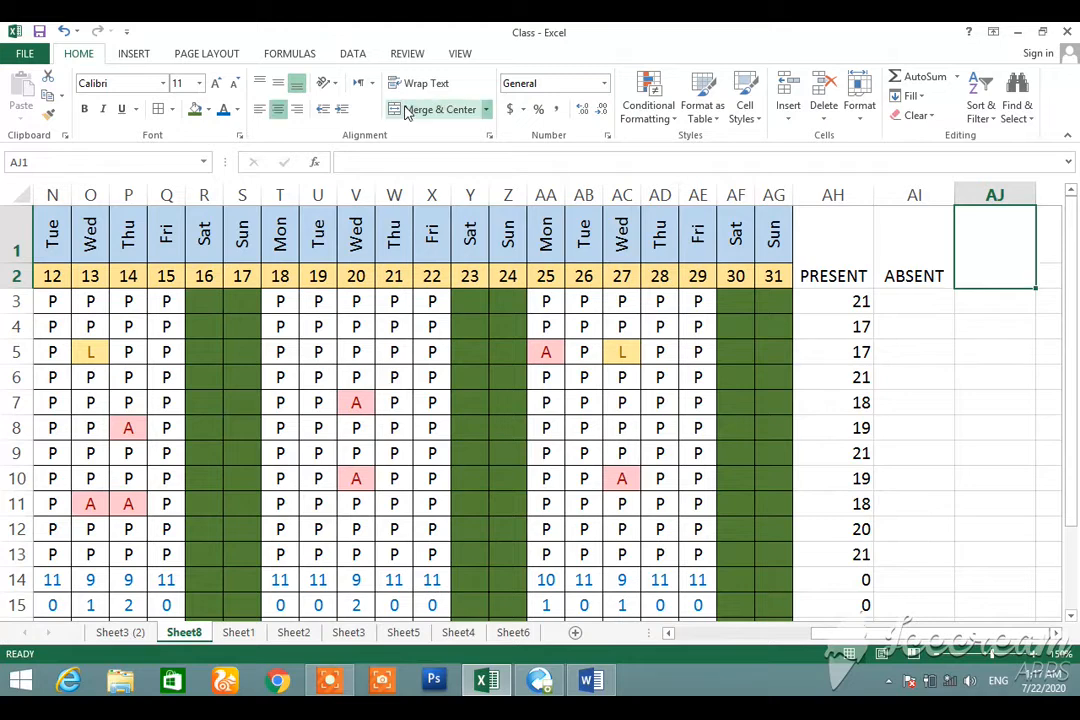
text(LEAVE)
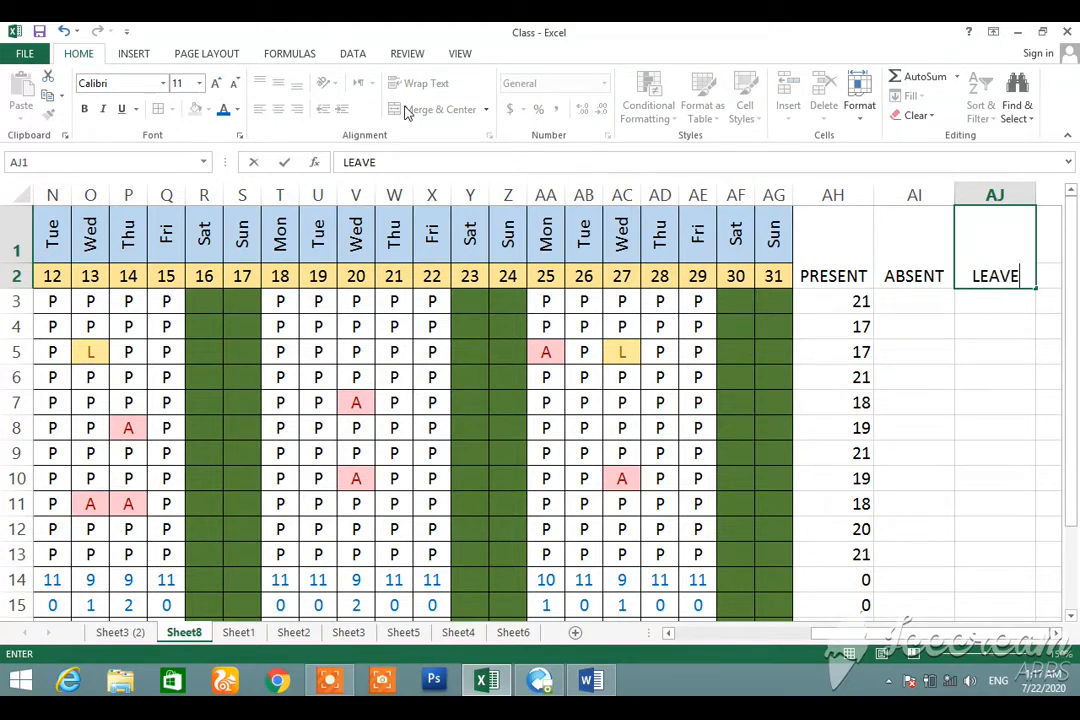
key(Return)
Count the first student's absent days in AI3 with the formula =COUNTIF(C3:AE3,"A")
key(Left)
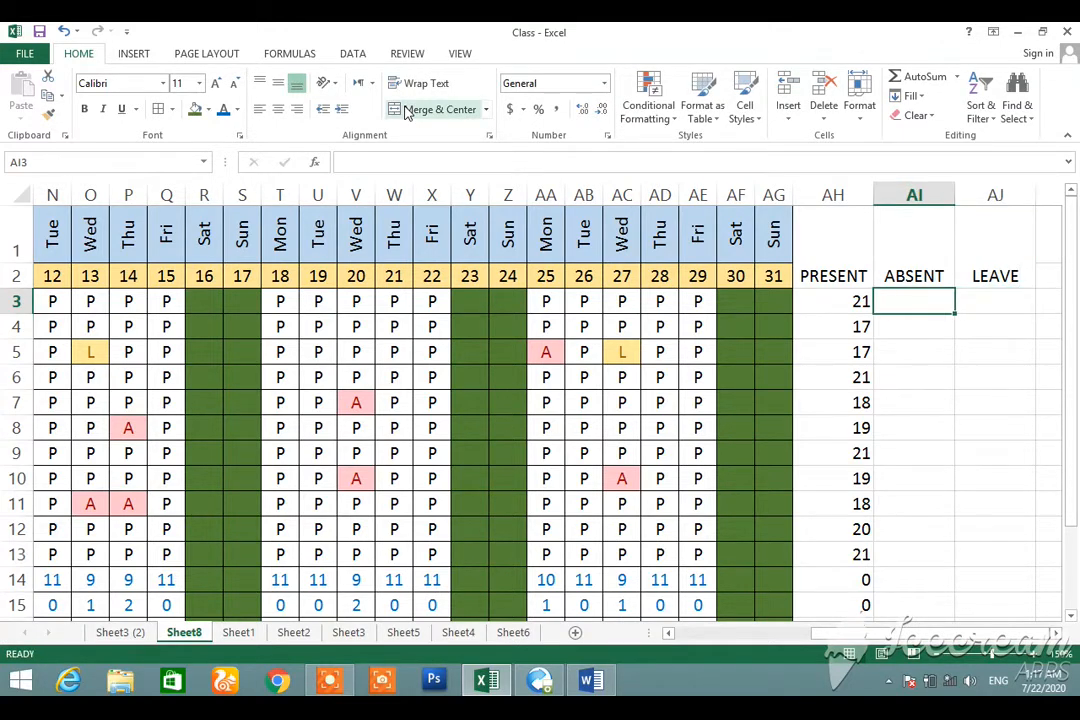
text(=)
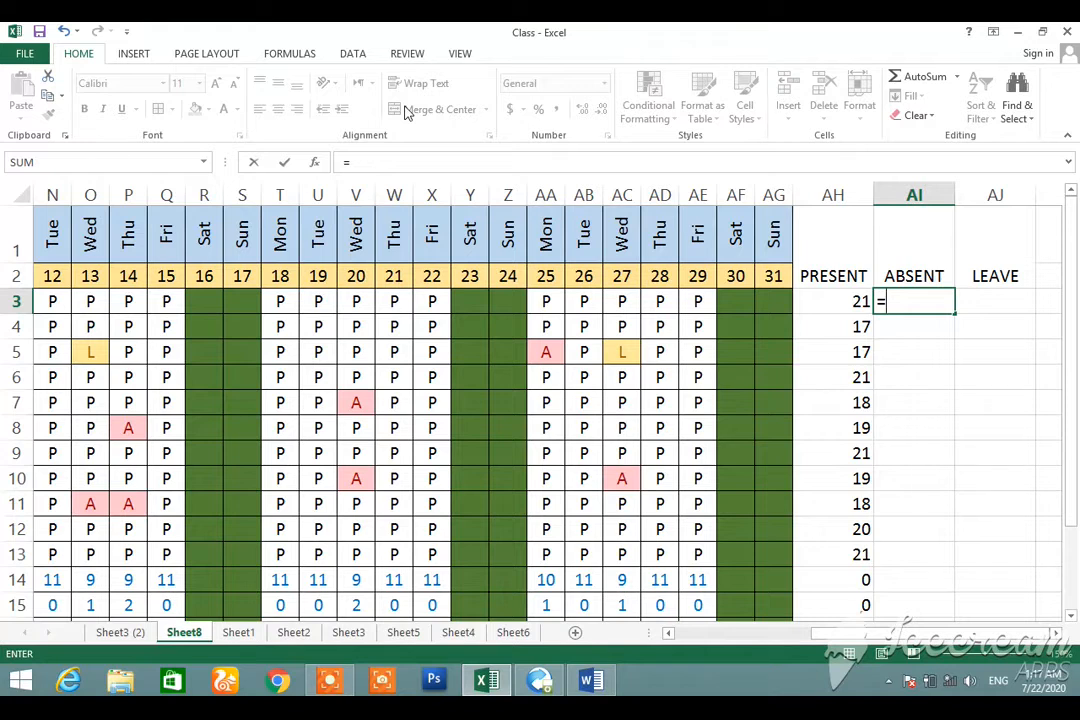
text(COUNTIF)
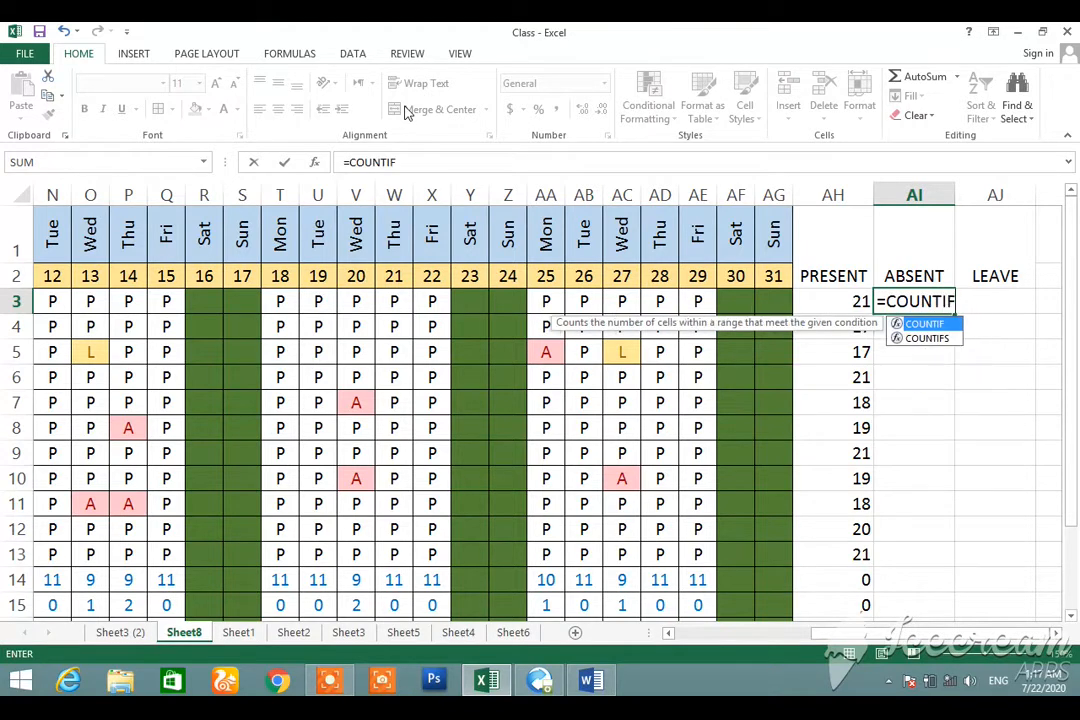
text((C3)
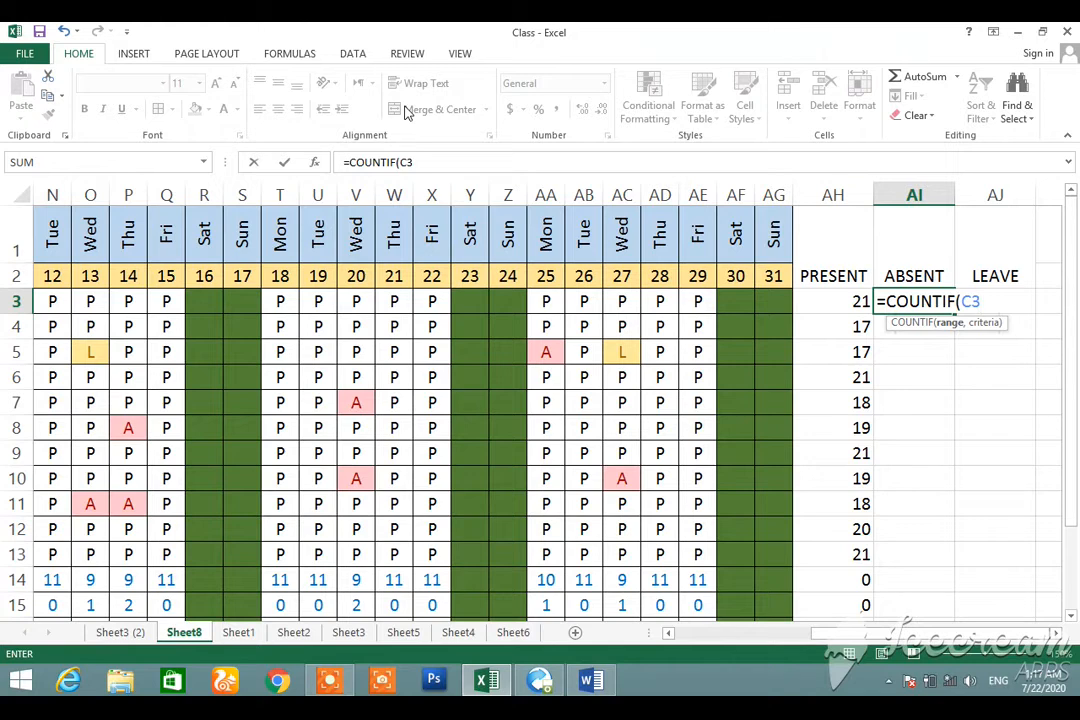
text(:AE3,"A"))
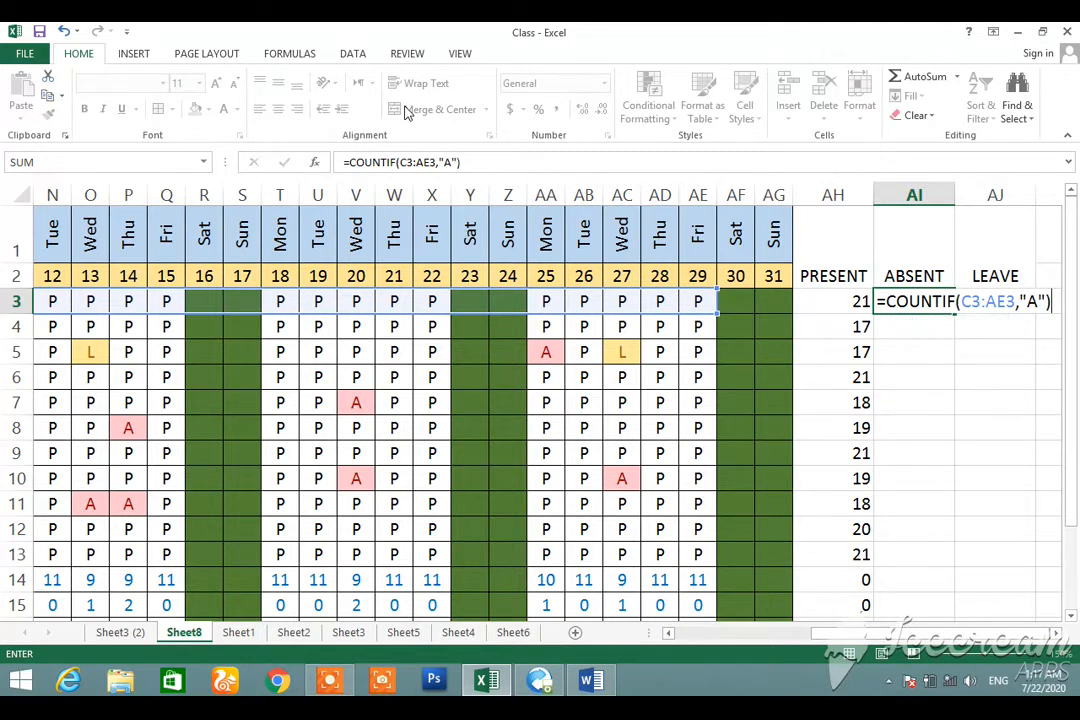
key(Return)
Count the first student's leave days in AJ3 with the formula =COUNTIF(C3:AE3,"L")
key(Up)
key(Right)
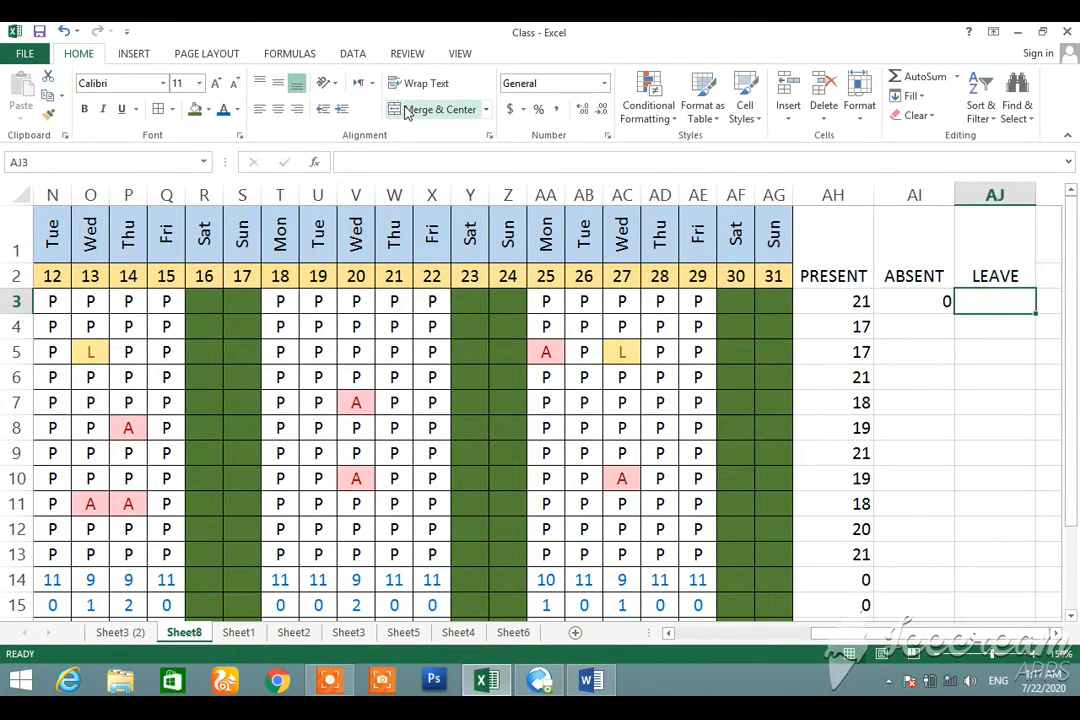
text(=COIN)
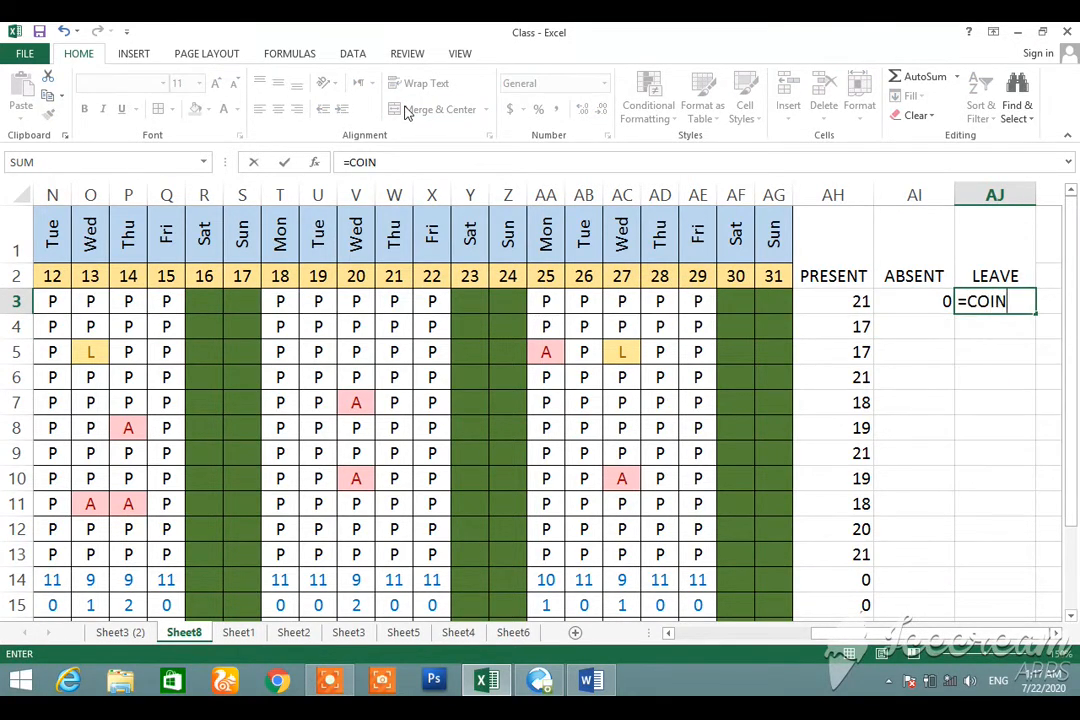
key(BackSpace)
key(BackSpace)
text(UNTIF()
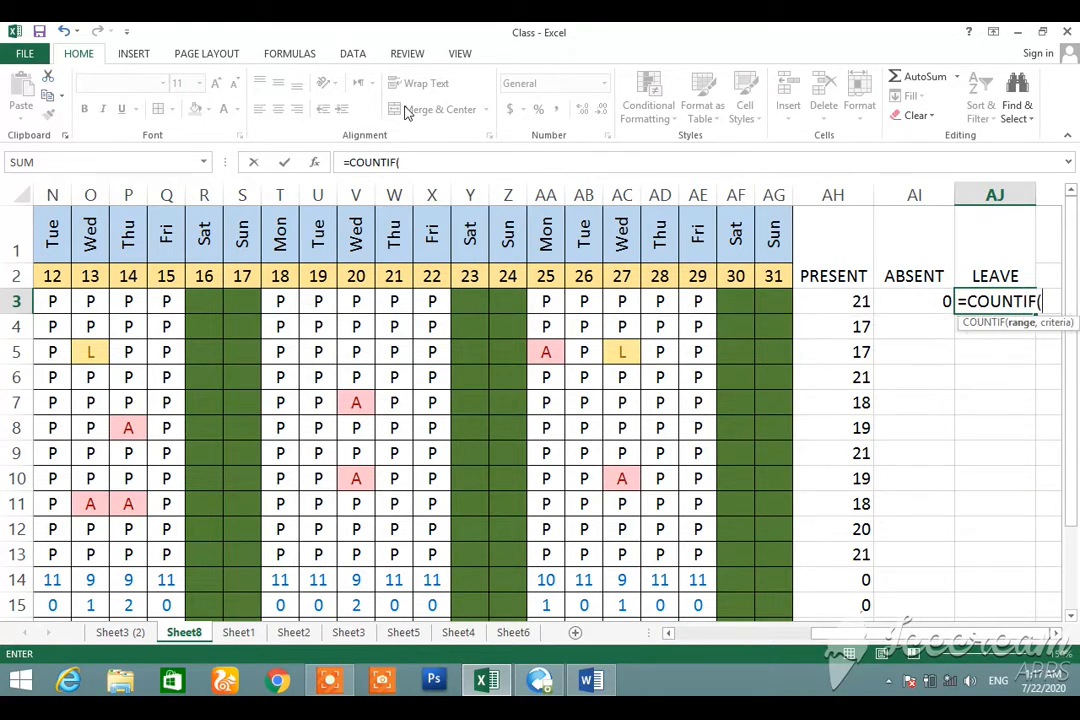
text(C3:)
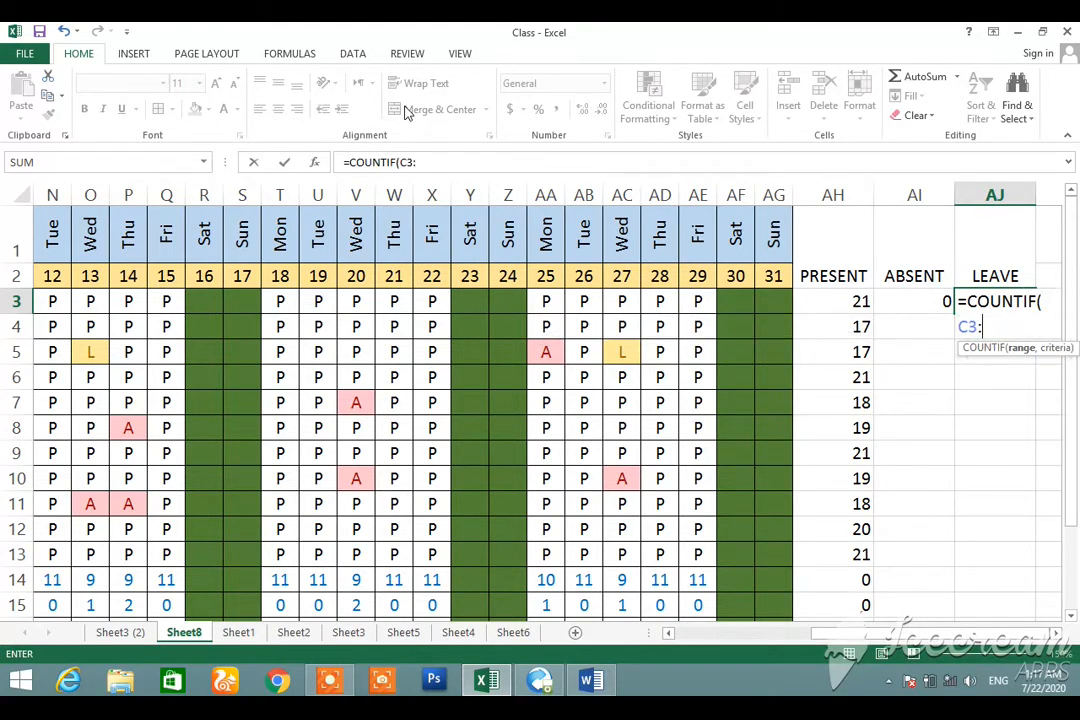
text(AE)
text(13)
key(BackSpace)
key(BackSpace)
key(BackSpace)
text(E3)
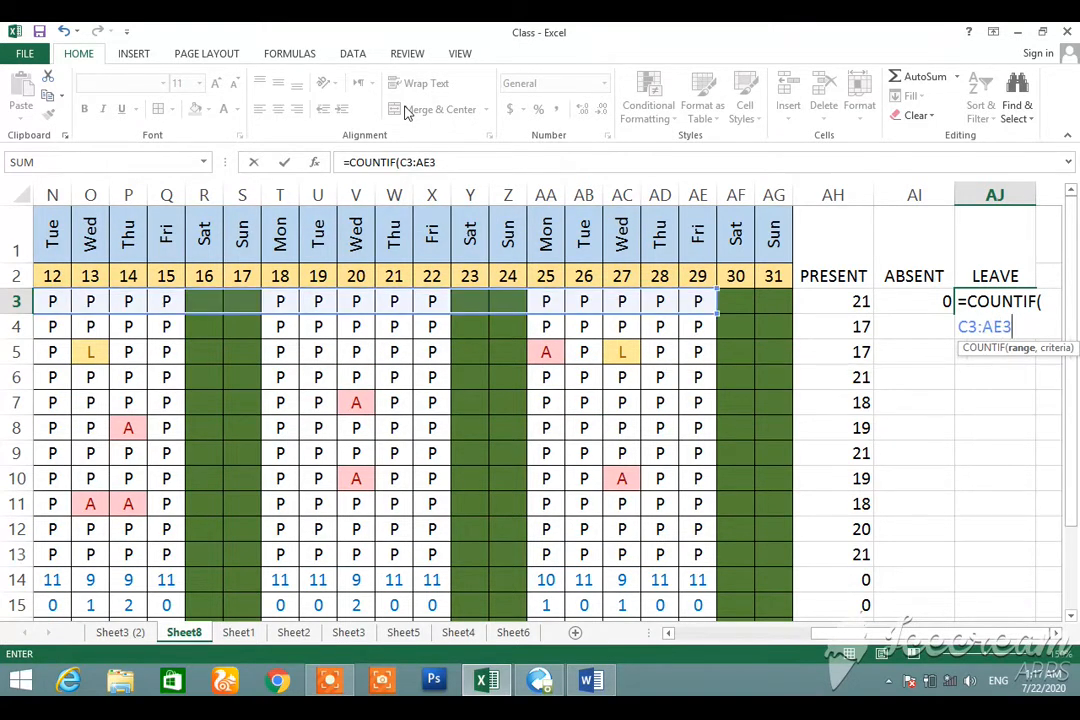
text(,"L)
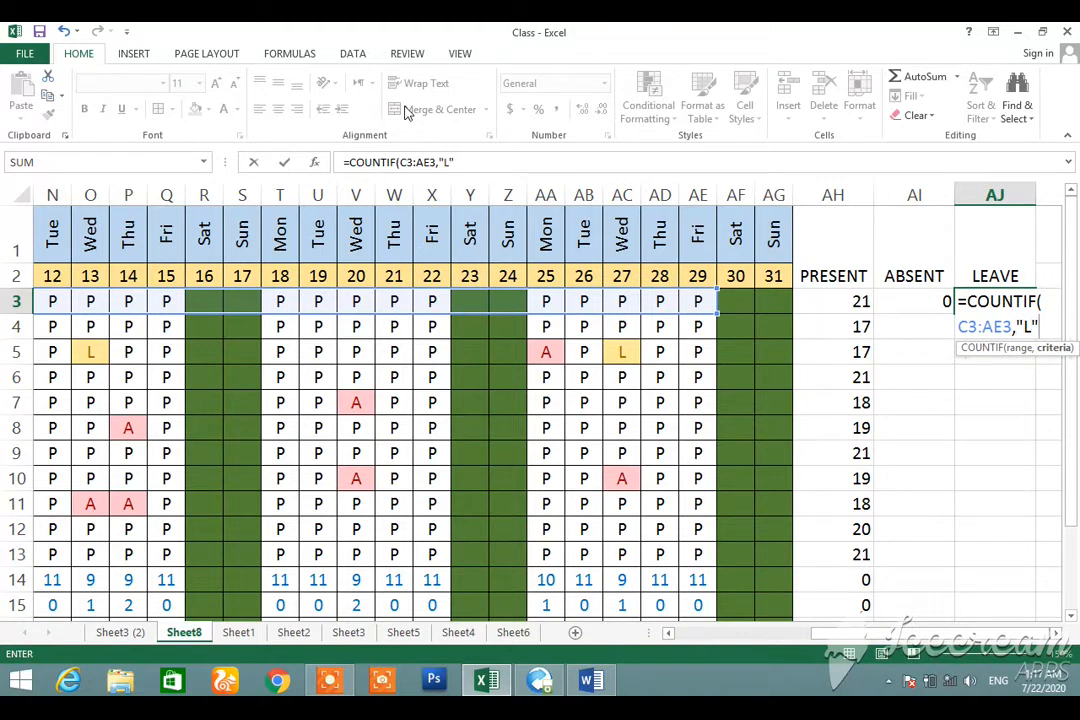
key(Return)
Fill the PRESENT, ABSENT and LEAVE formulas from AH3:AJ3 down through row 16
key(Up)
key(Left)
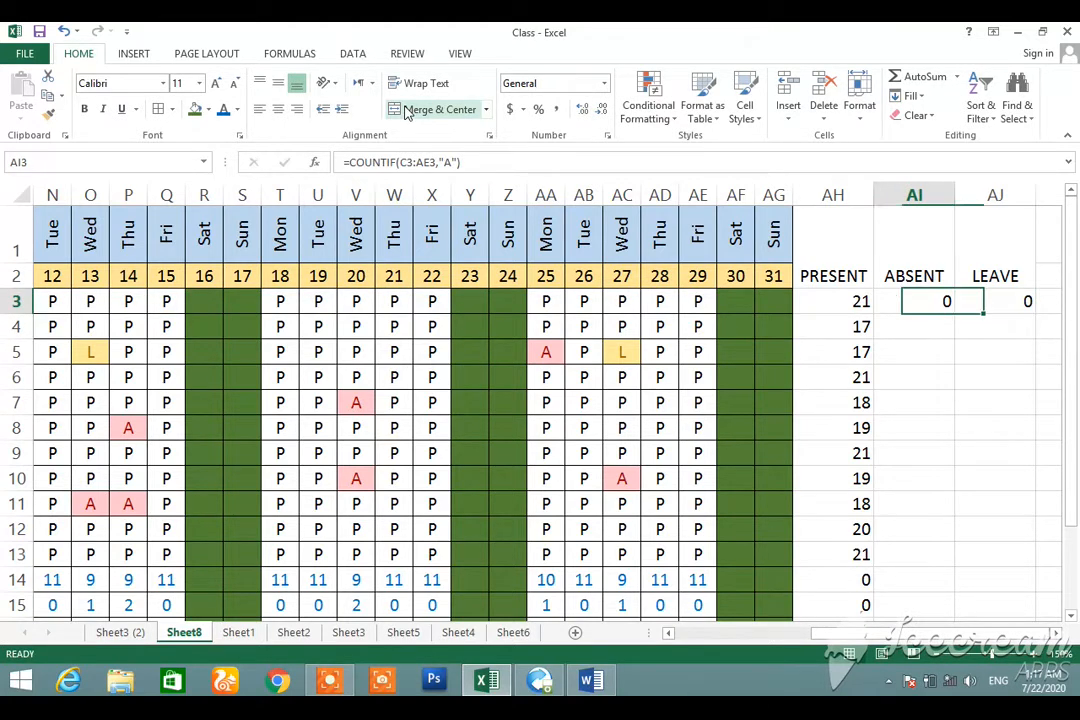
key(Left)
key(shift+Right)
key(shift+Right)
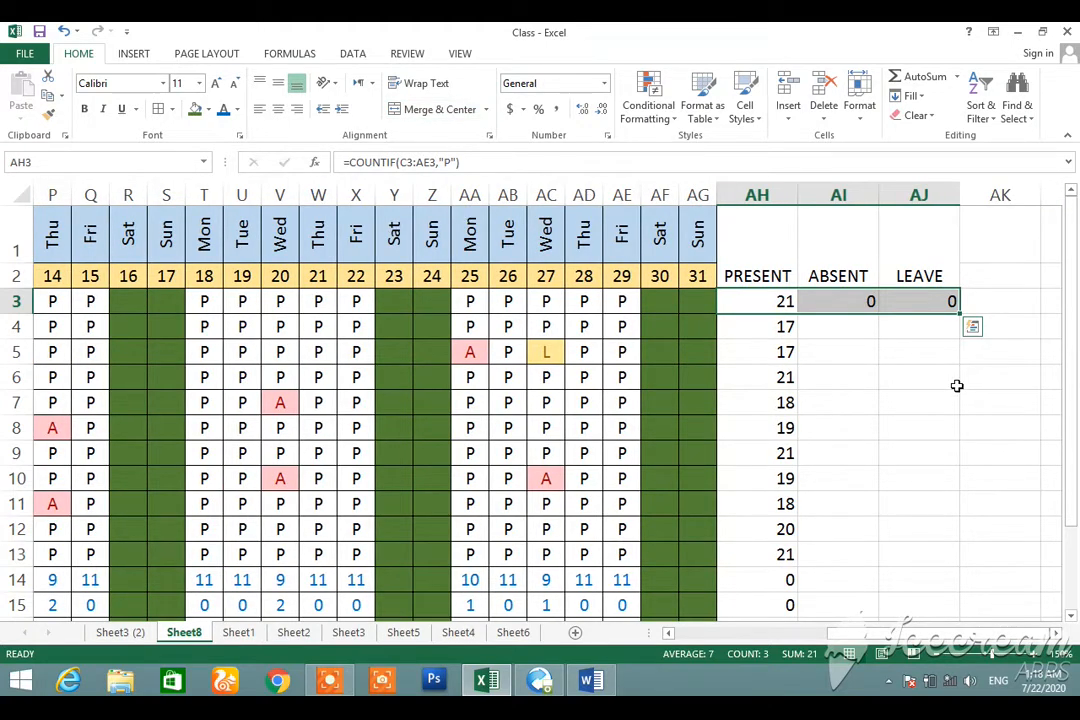
mouse_move(958, 313)
mouse_down()
mouse_move(950, 357)
mouse_move(969, 535)
mouse_move(953, 635)
mouse_move(940, 588)
mouse_up()
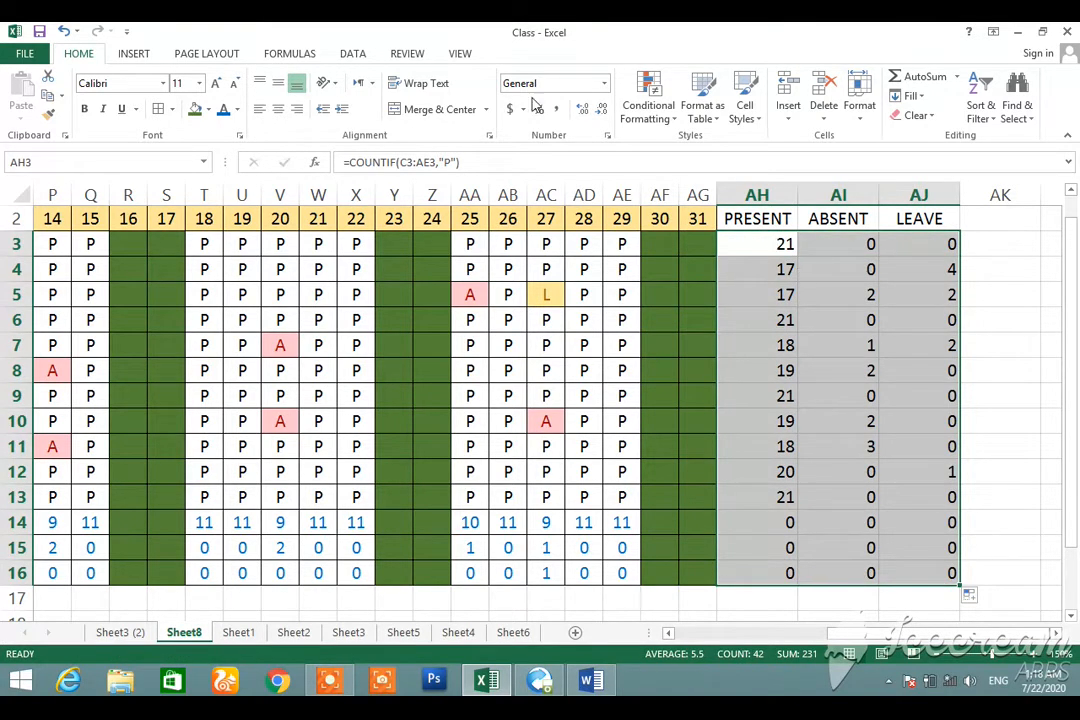
Set the width of columns AH, AI and AJ to 3
click(858, 125)
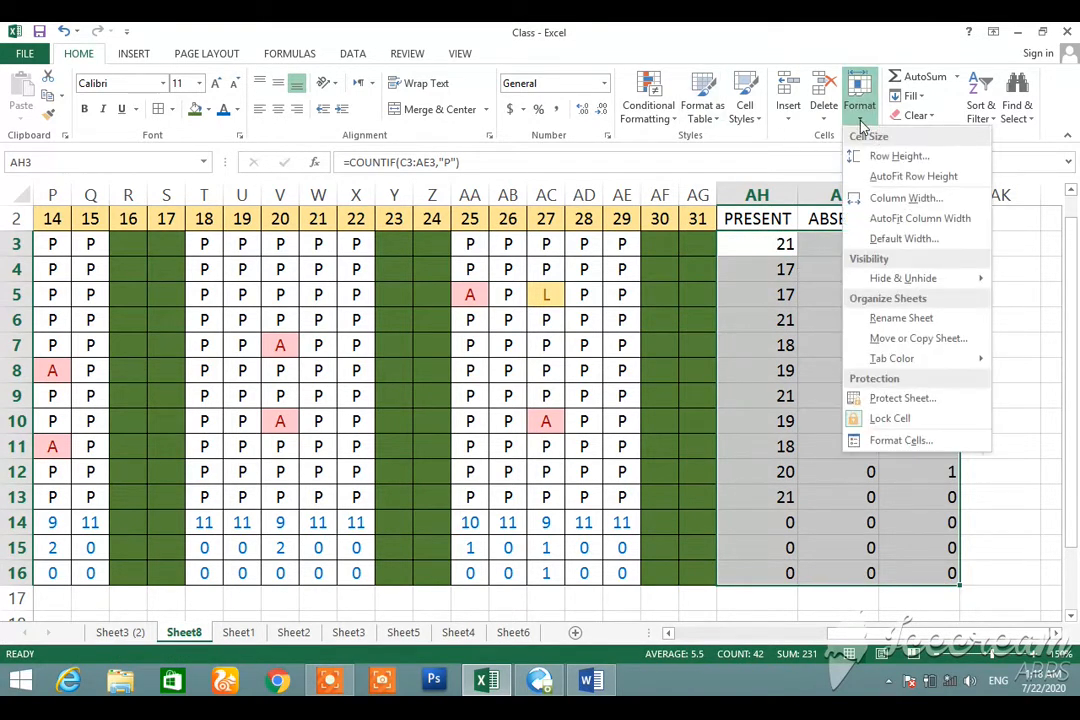
click(905, 200)
text(3)
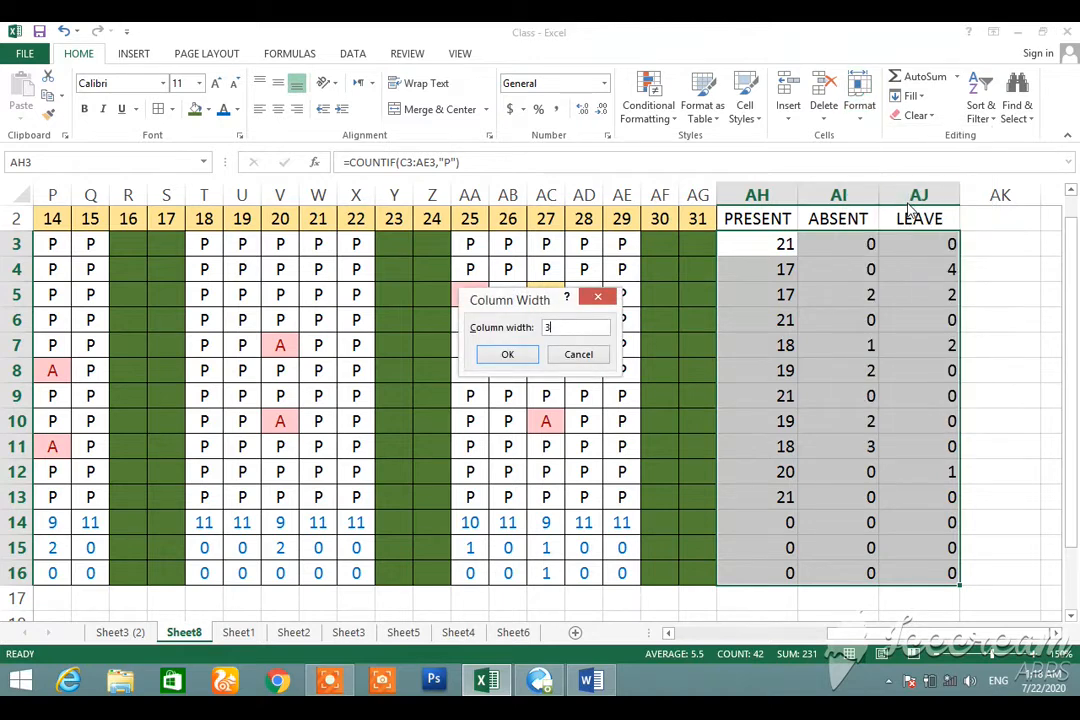
click(507, 354)
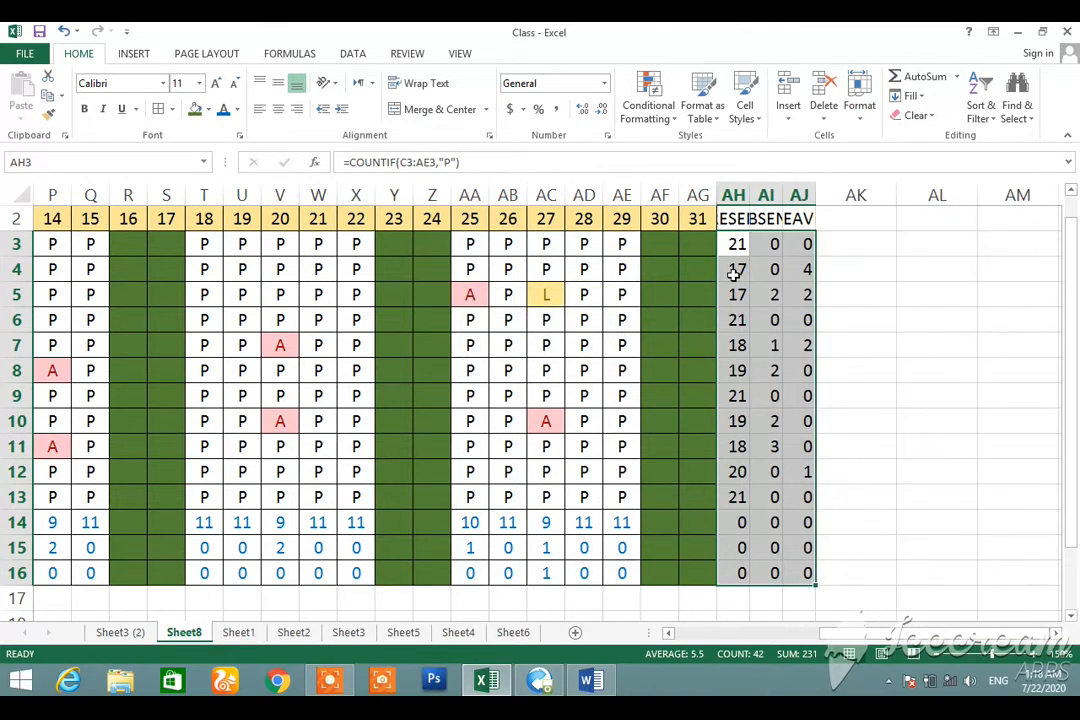
Rotate the PRESENT, ABSENT and LEAVE headings in AH1:AJ2 upward and middle-align them vertically
drag(738, 215, 799, 220)
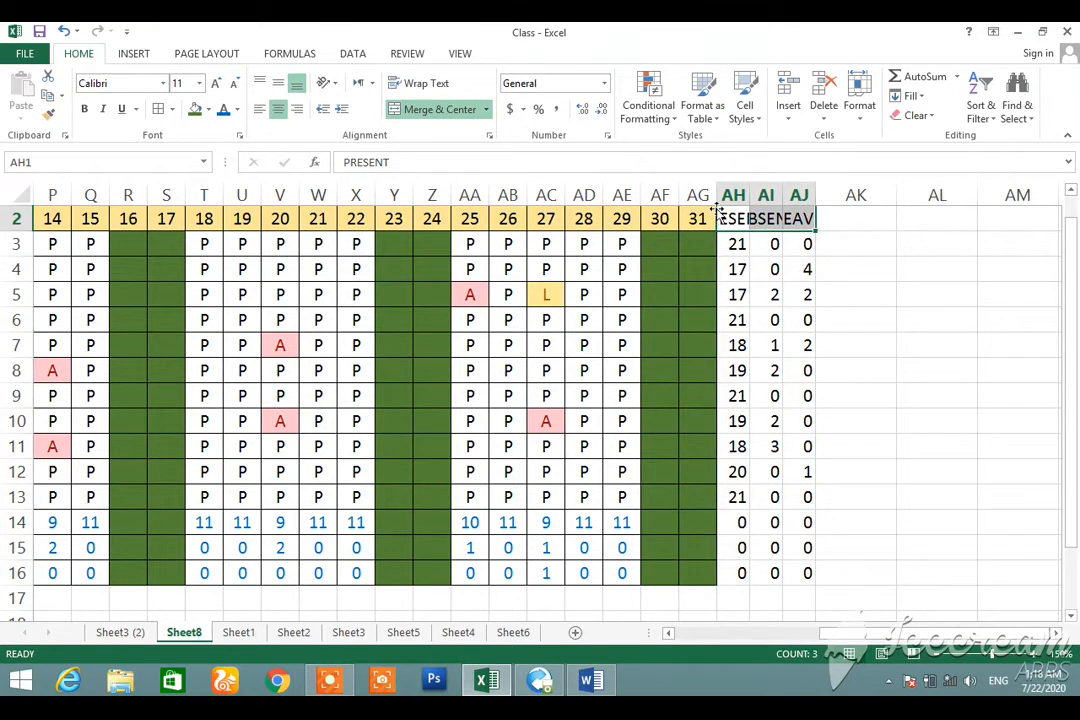
click(333, 84)
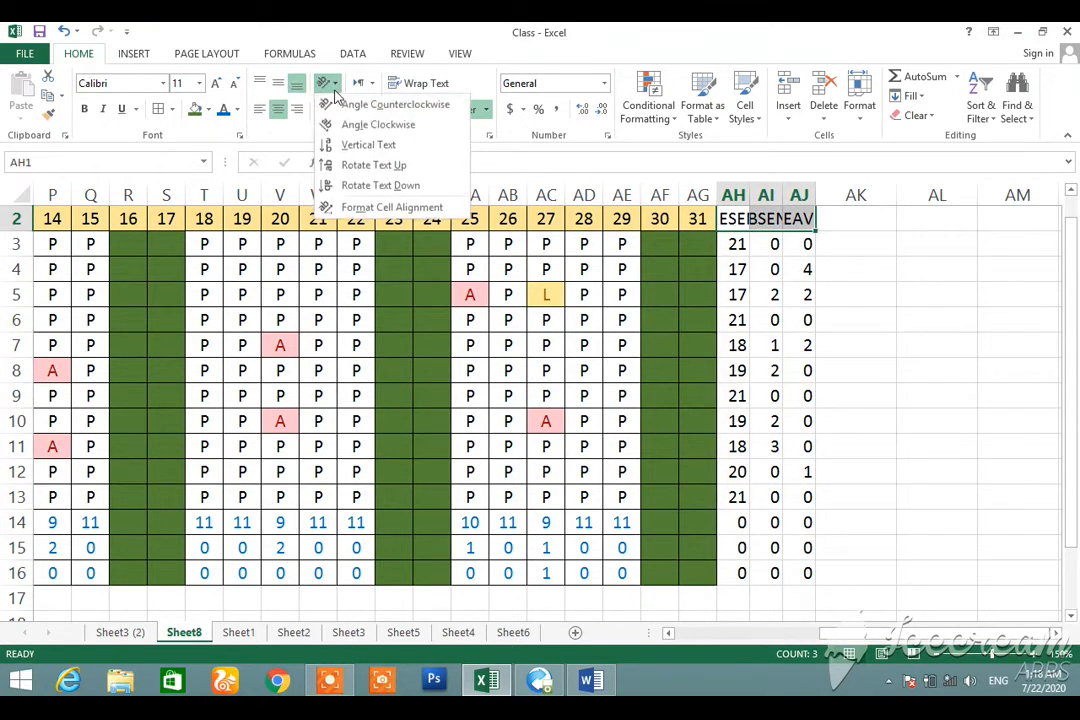
click(347, 165)
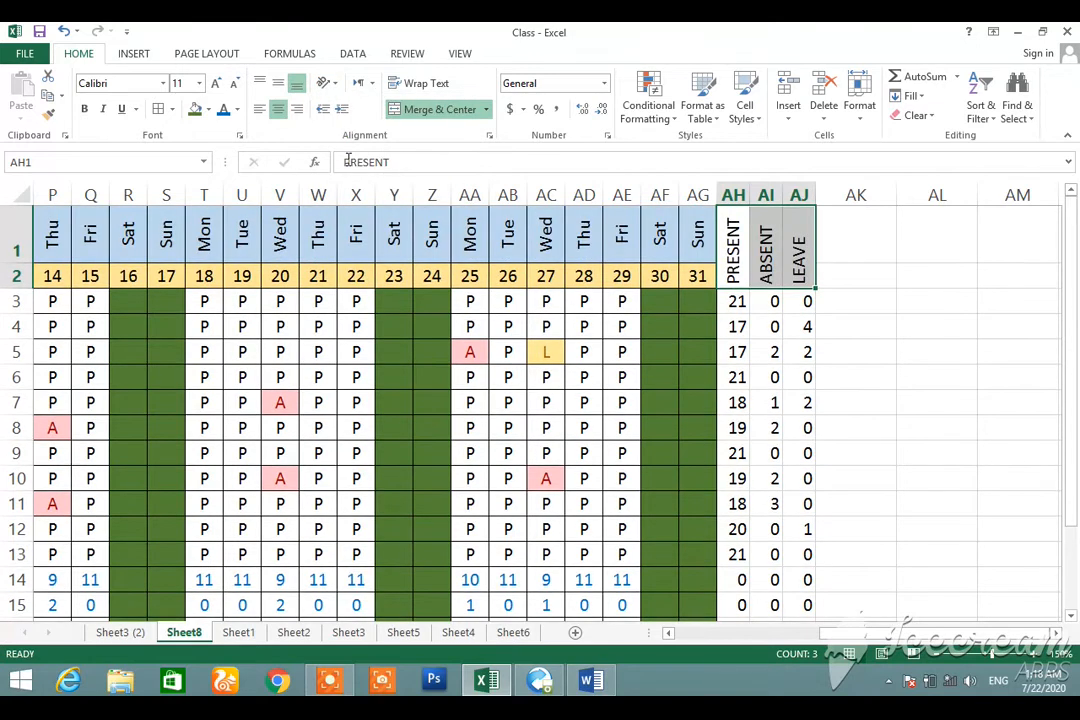
click(279, 86)
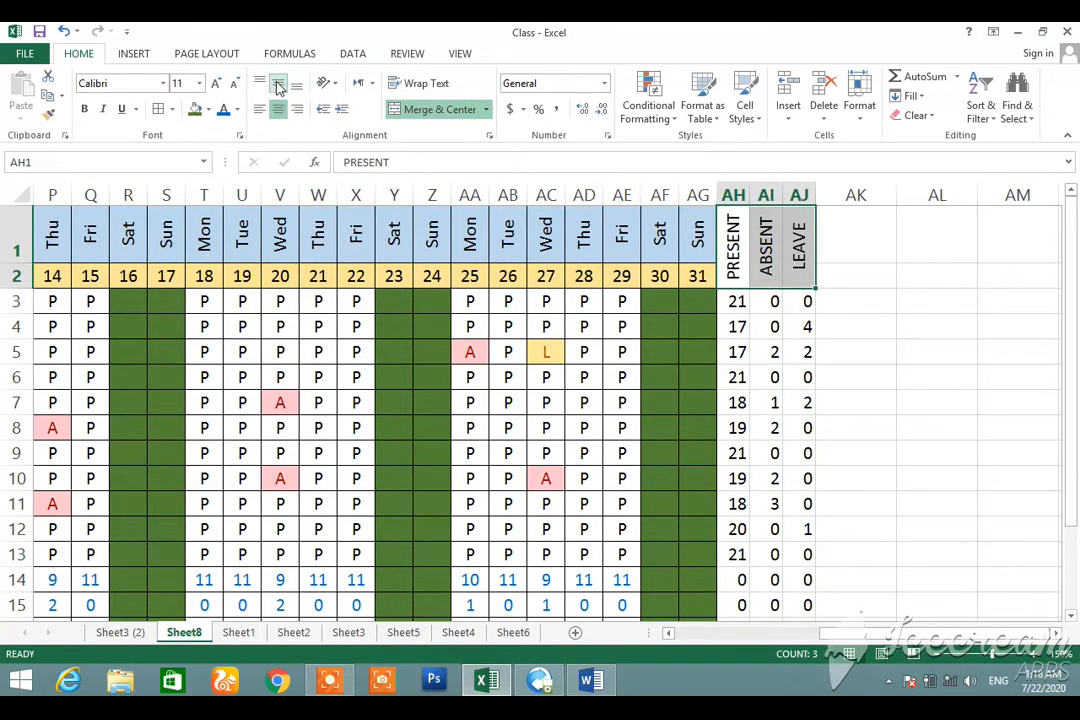
click(761, 370)
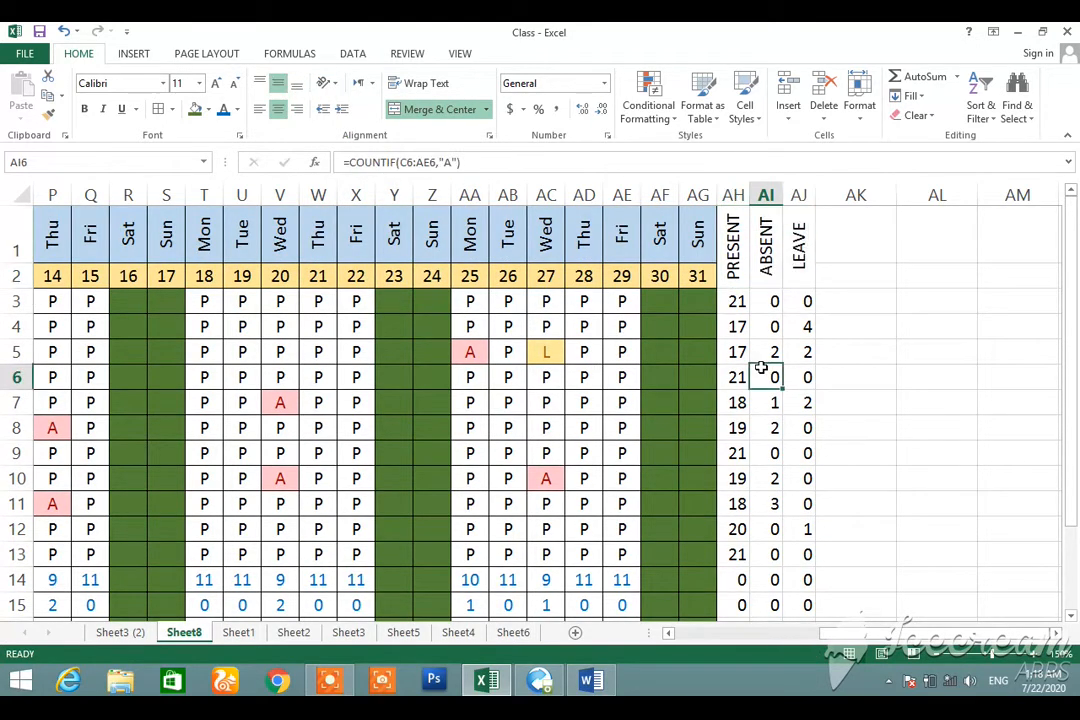
Fill the PRESENT column from its heading in AH1 through AH16 with light blue
click(735, 240)
key(shift+Down)
key(shift+Down)
key(shift+Down)
key(shift+Down)
key(shift+Down)
key(shift+Down)
key(shift+Down)
key(shift+Down)
key(shift+Down)
key(shift+Down)
key(shift+Down)
key(shift+Down)
key(shift+Down)
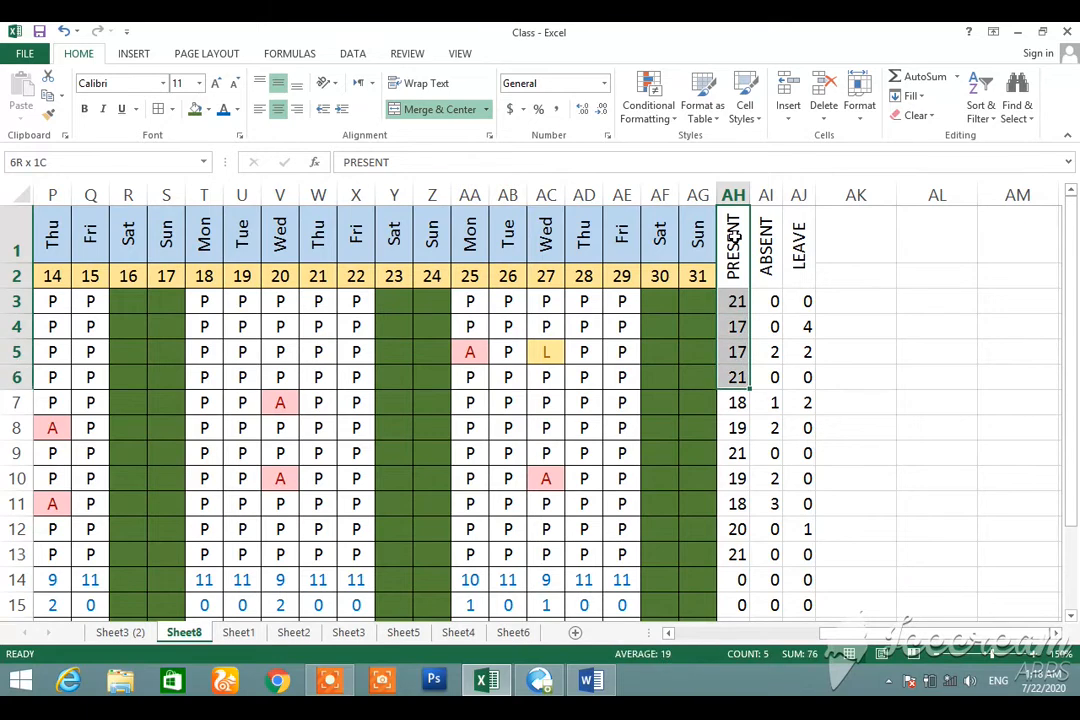
key(shift+Down)
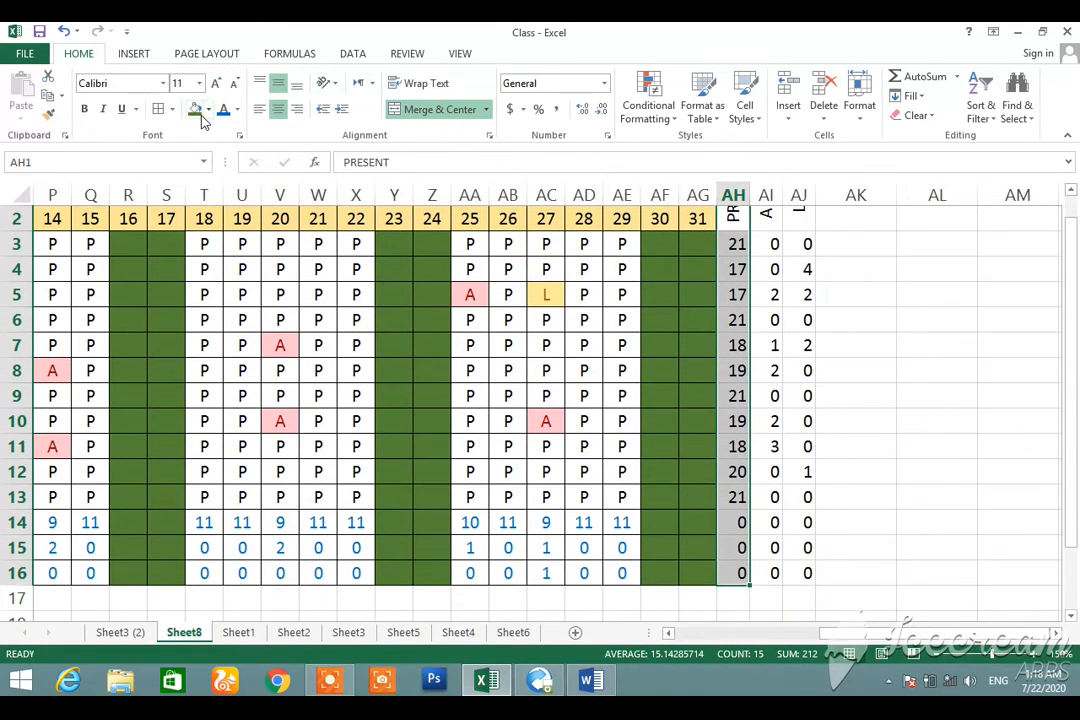
scroll(157, 118, up, 1)
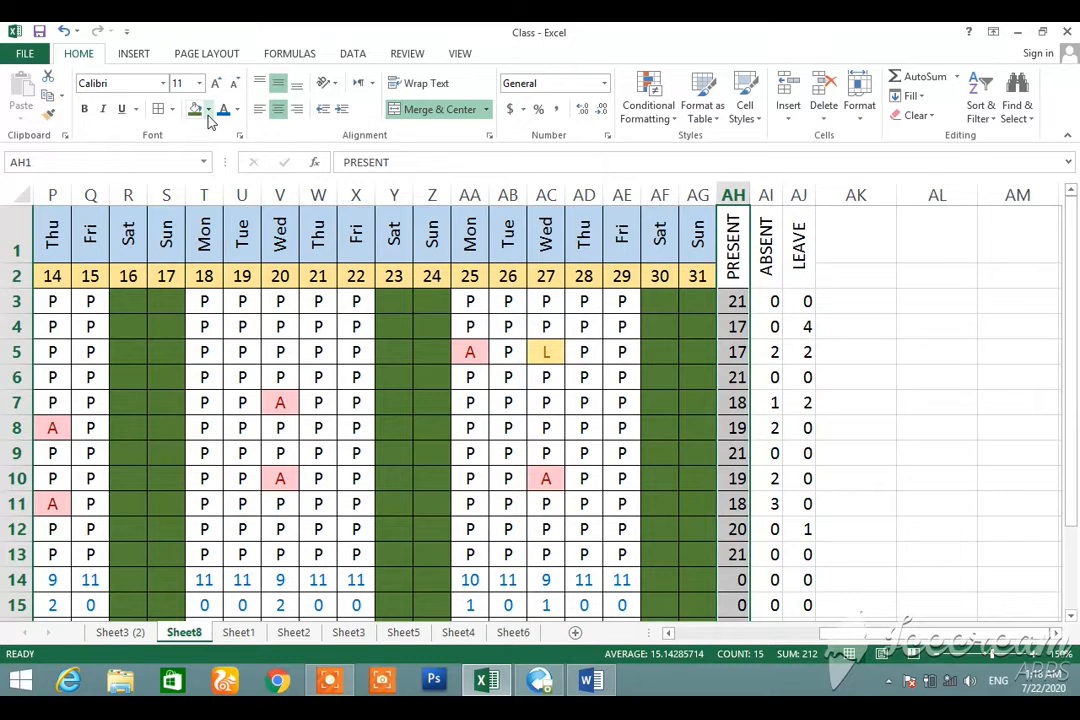
click(208, 109)
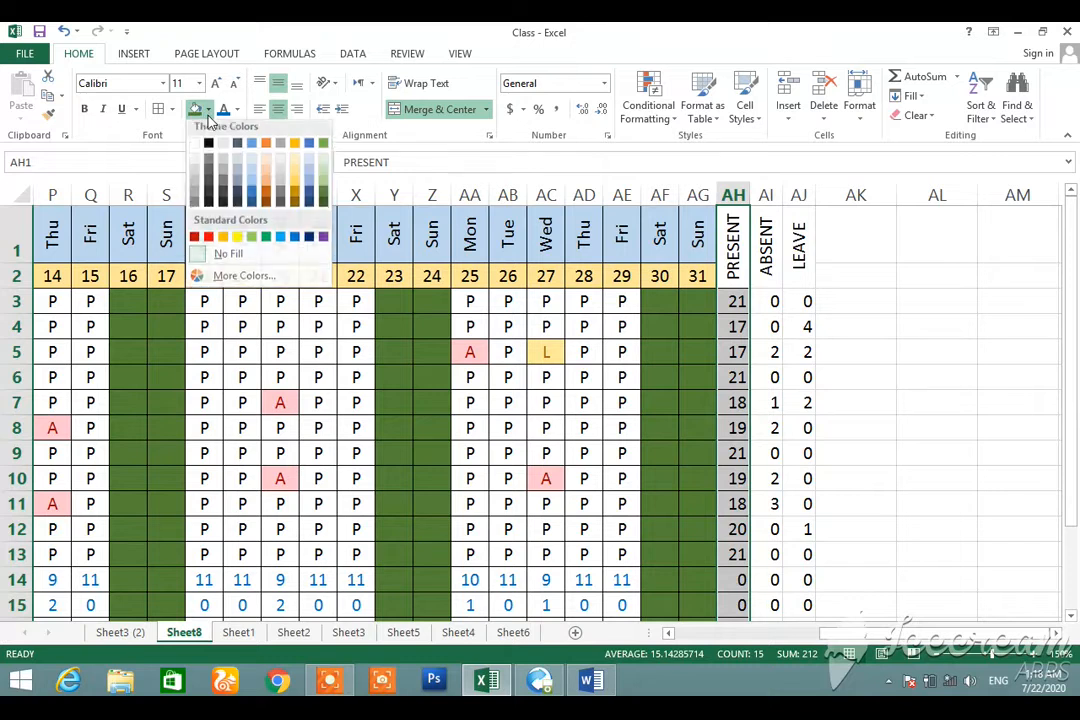
click(258, 176)
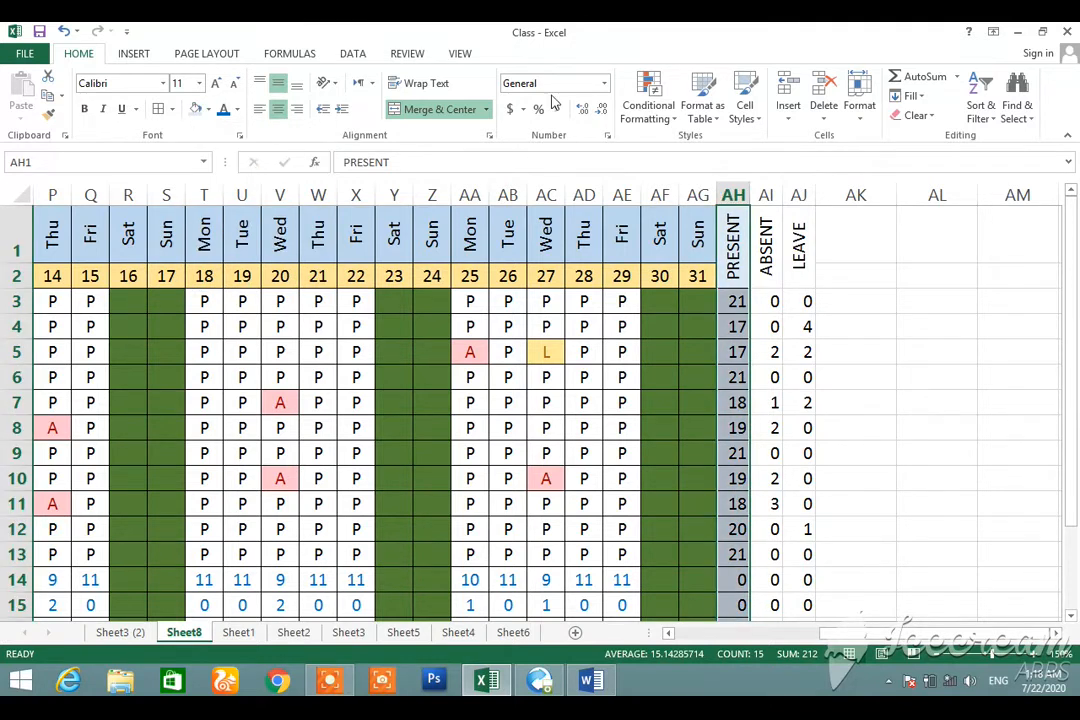
Fill the ABSENT column from its heading in AI1 through AI16 with standard yellow
click(768, 262)
key(shift+Down)
key(shift+Down)
key(shift+Down)
key(shift+Down)
key(shift+Down)
key(shift+Down)
key(shift+Down)
key(shift+Down)
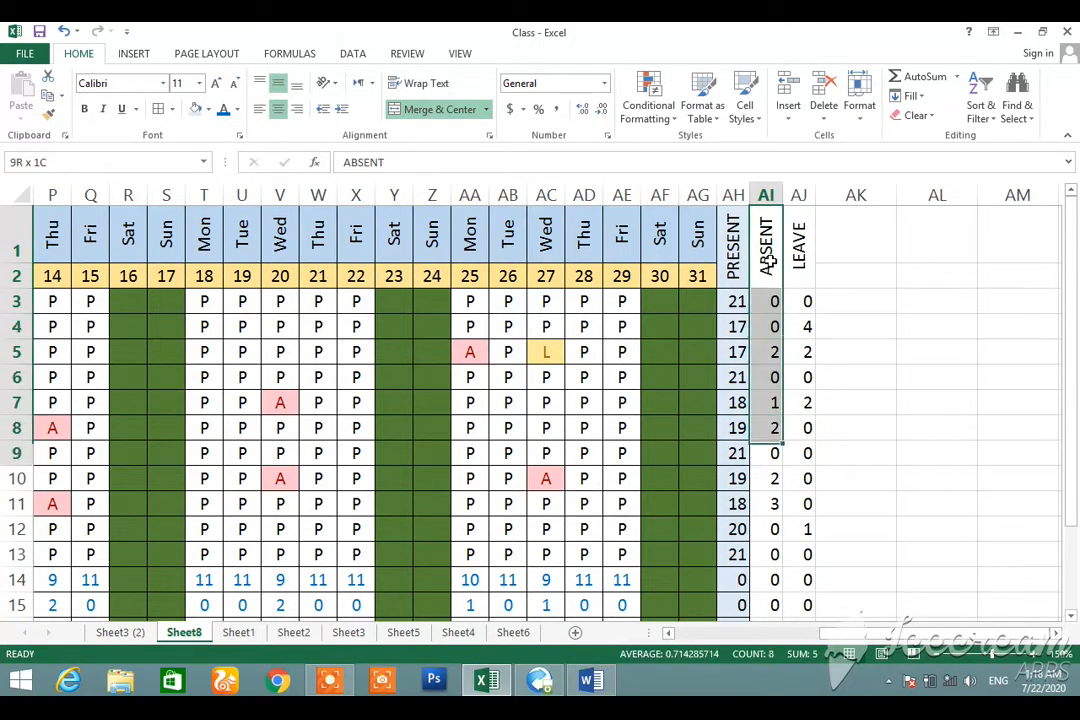
key(shift+Down)
key(shift+Down)
key(shift+Down)
key(shift+Down)
key(shift+Down)
key(shift+Down)
key(shift+Down)
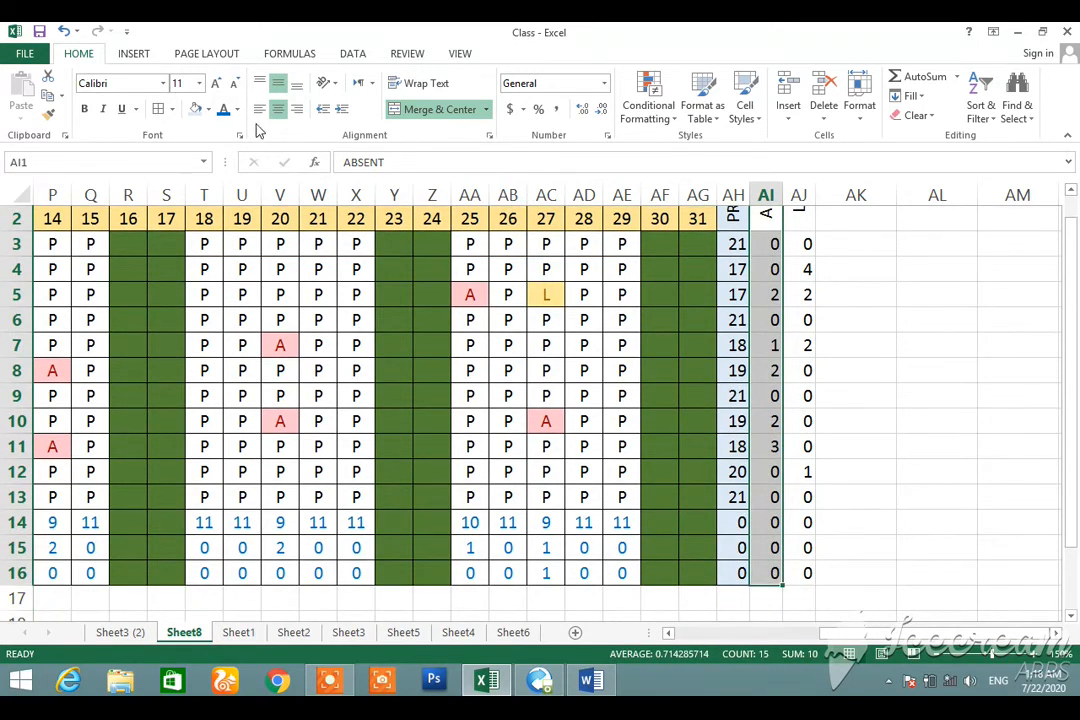
click(209, 110)
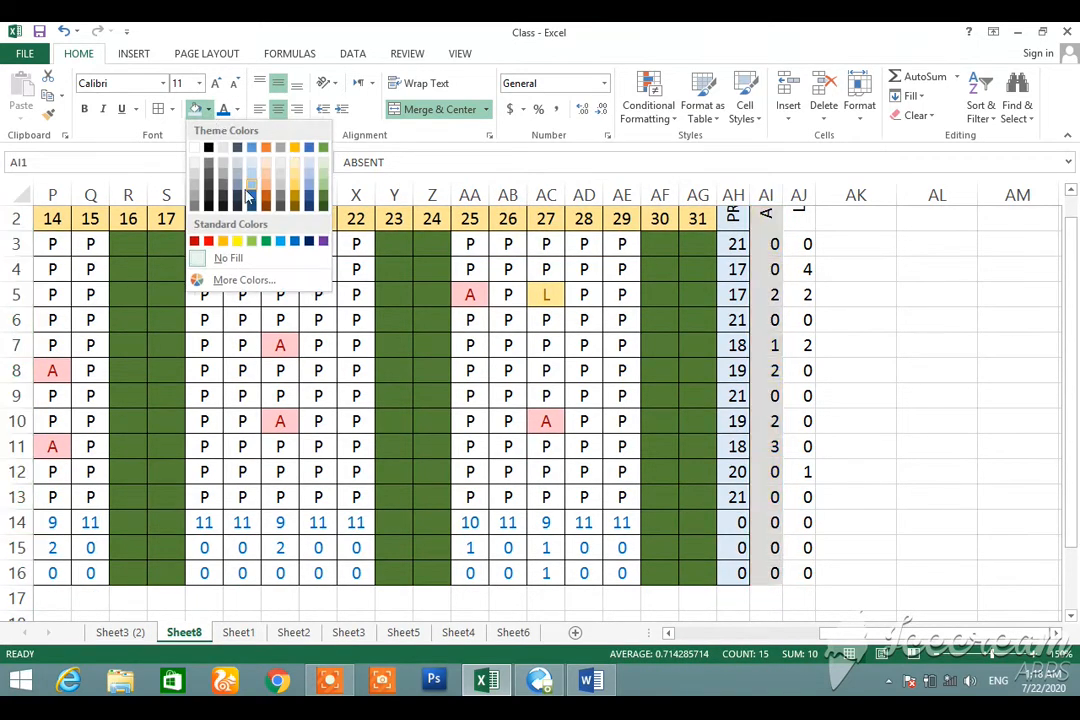
click(238, 243)
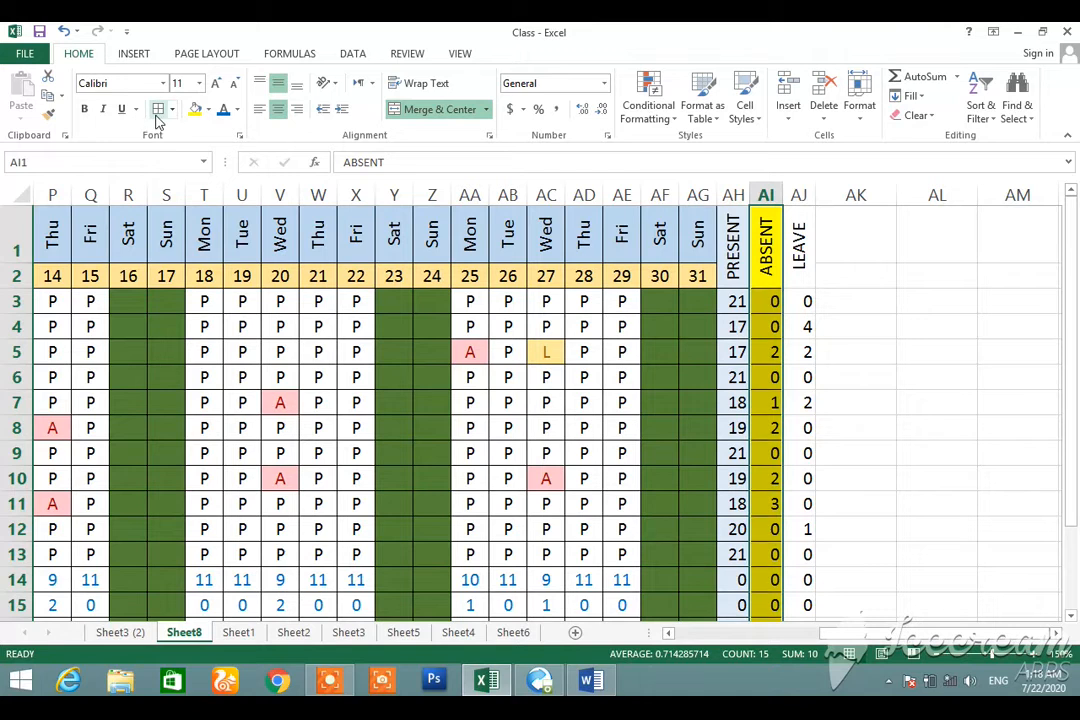
Fill the LEAVE column from its heading in AJ1 through AJ16 with a light periwinkle blue
double_click(806, 260)
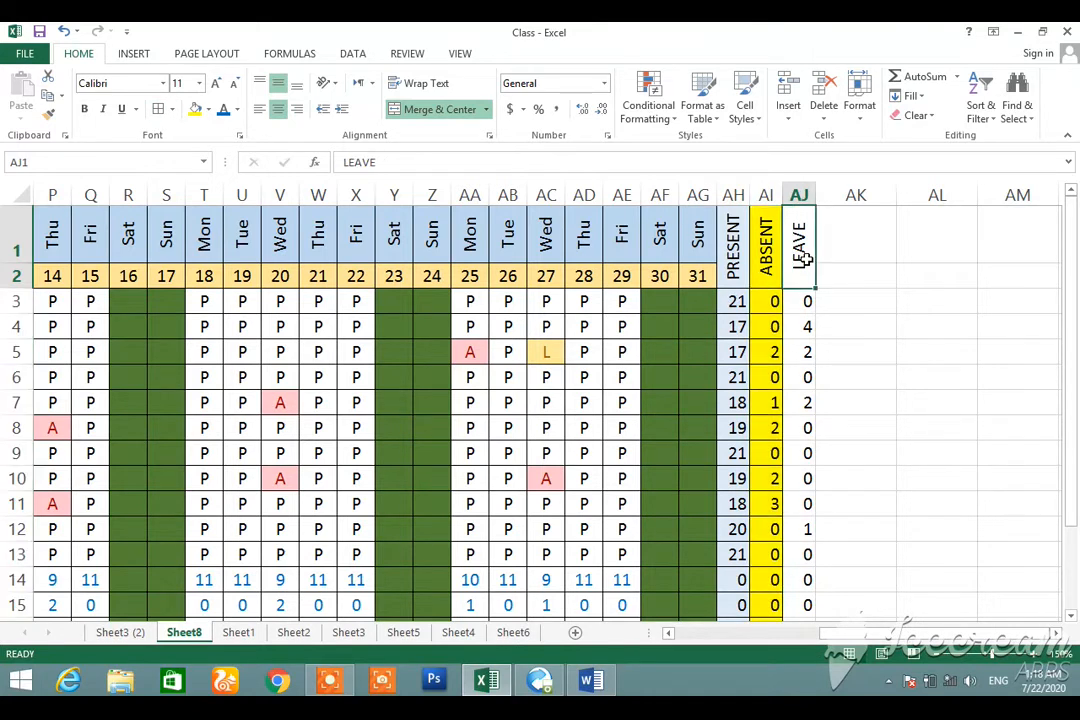
drag(806, 259, 808, 260)
key(Return)
drag(806, 258, 806, 575)
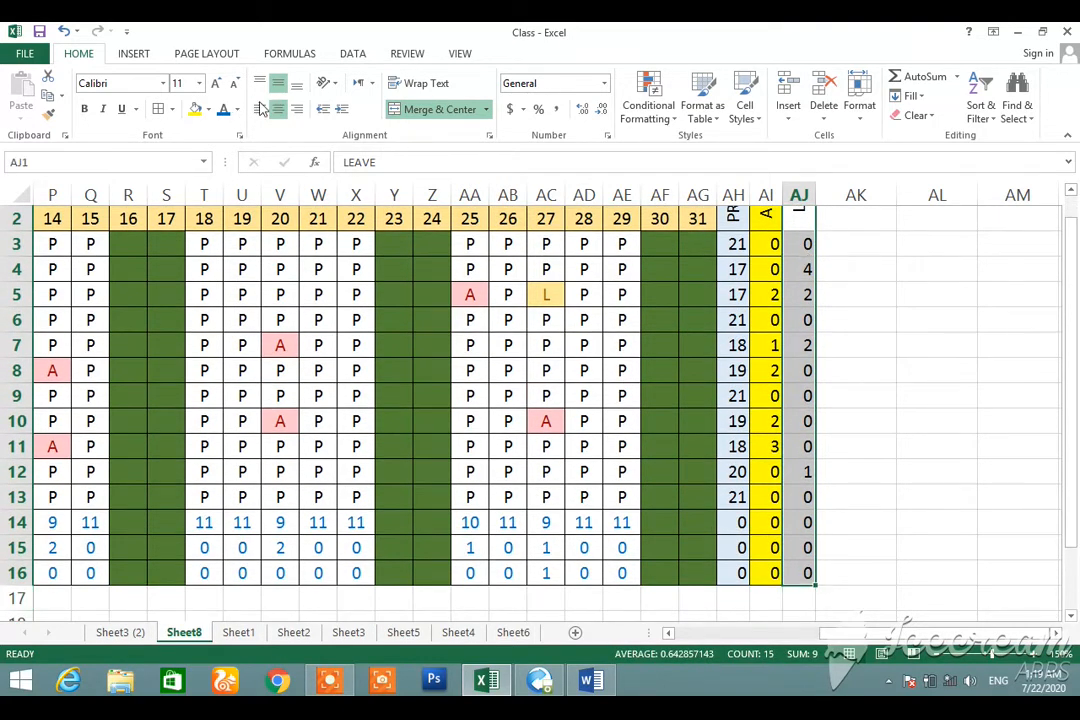
click(207, 109)
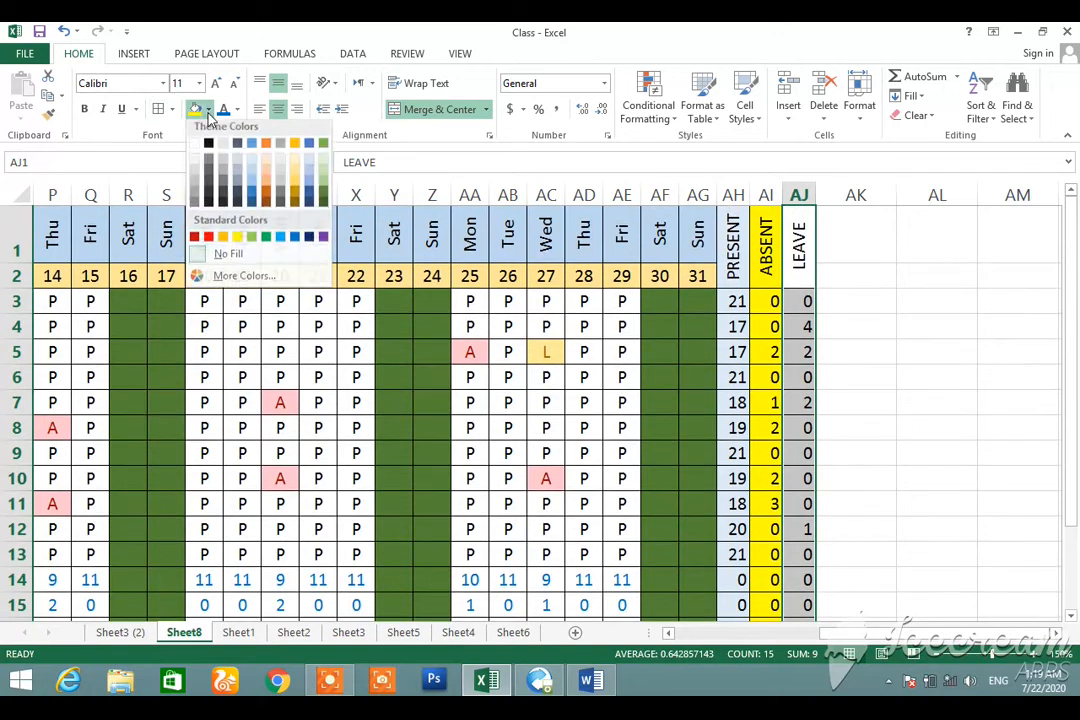
click(308, 180)
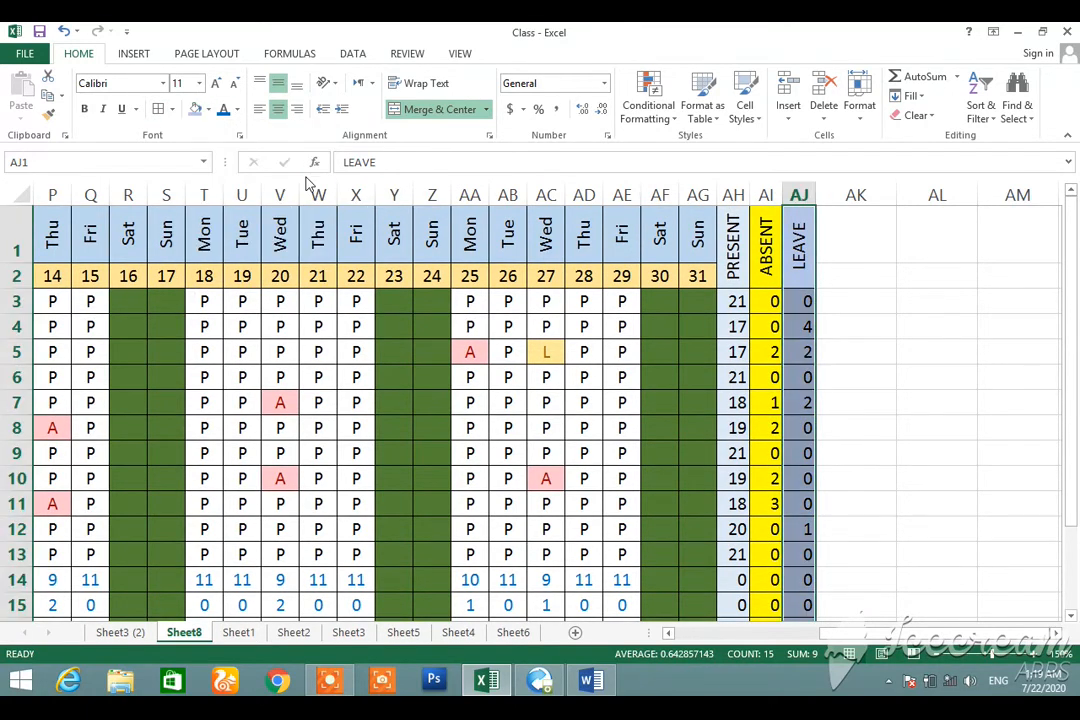
Center the contents of the PRESENT, ABSENT and LEAVE columns horizontally across AH1:AJ16
key(shift+Left)
key(shift+Left)
key(shift+Down)
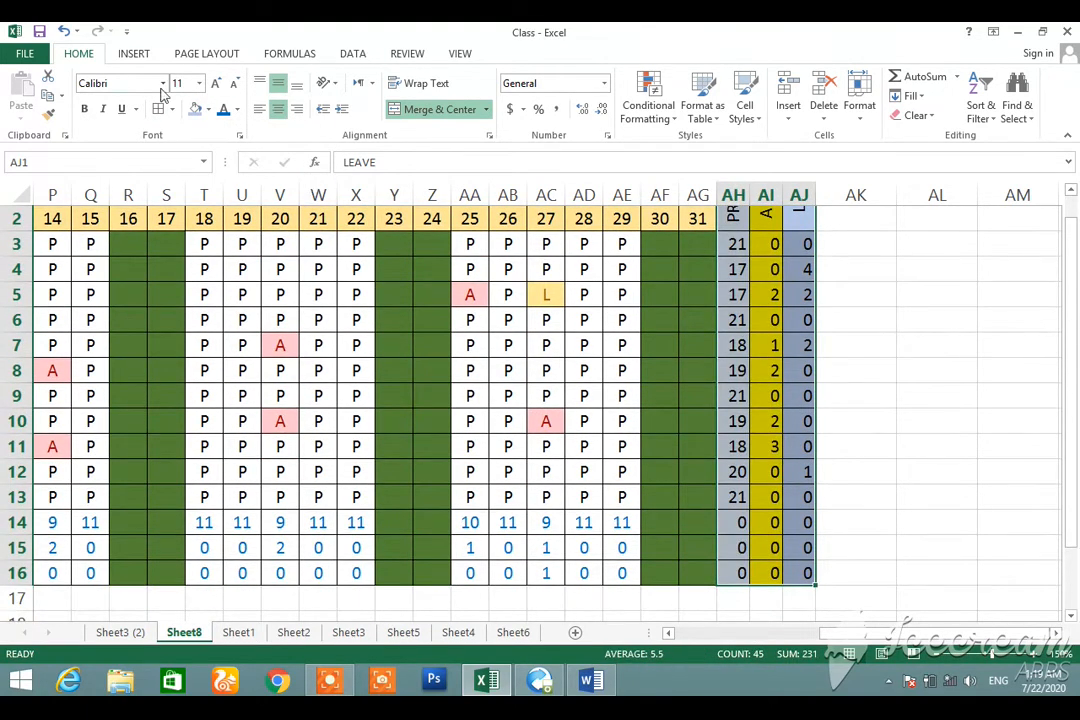
click(278, 110)
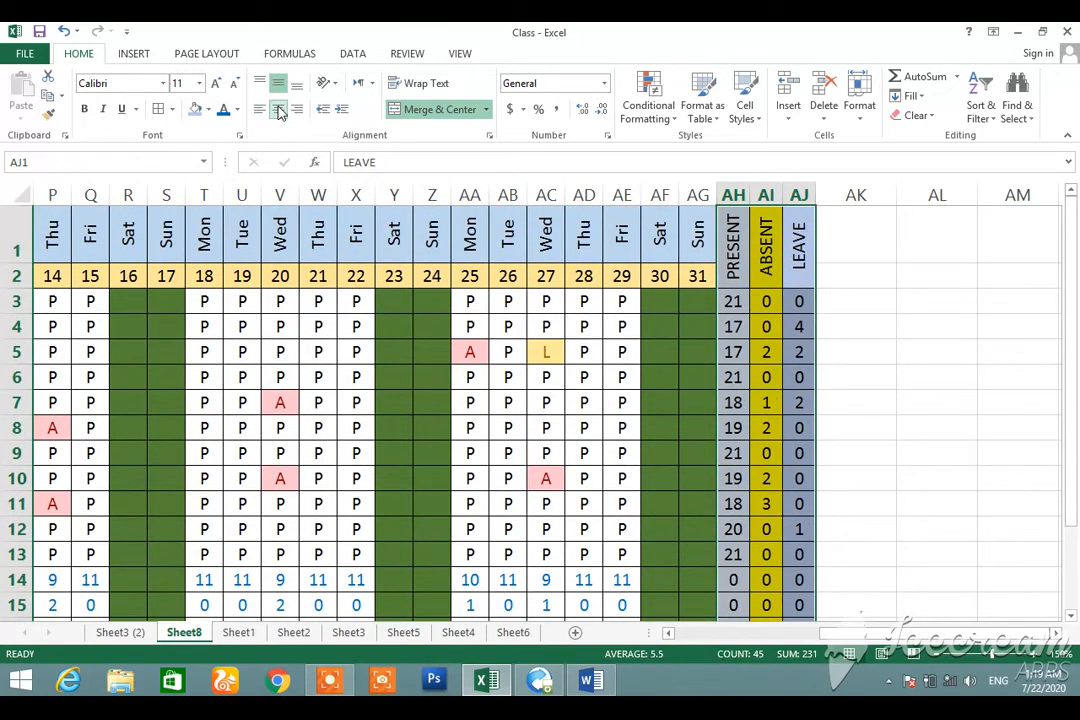
click(496, 376)
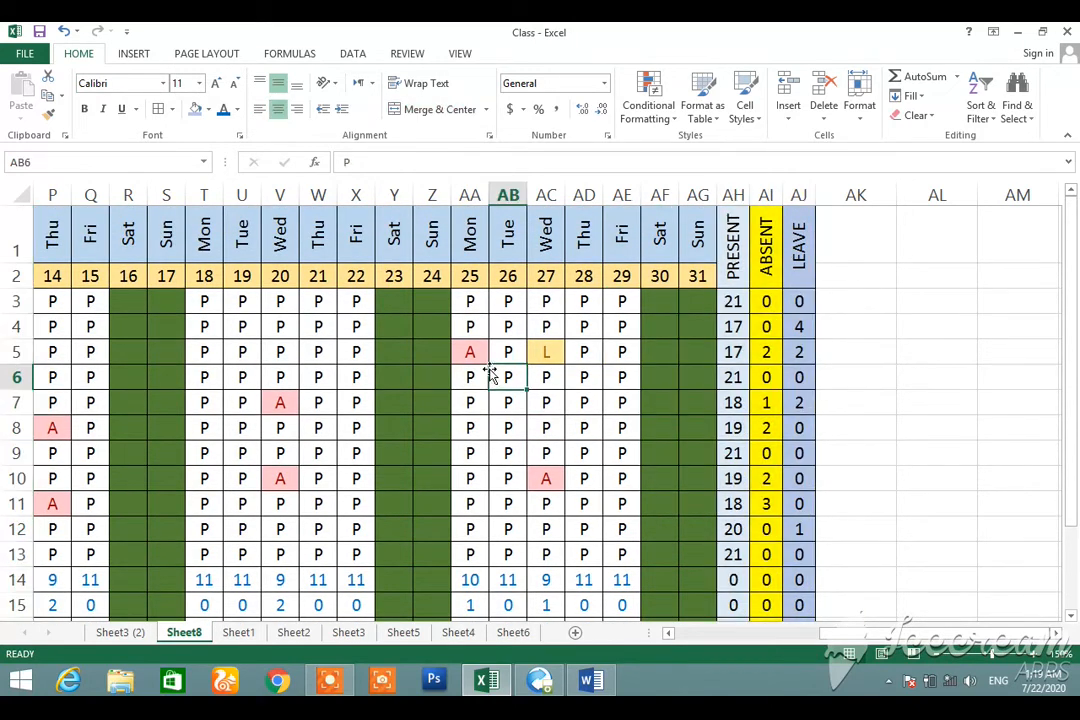
click(790, 636)
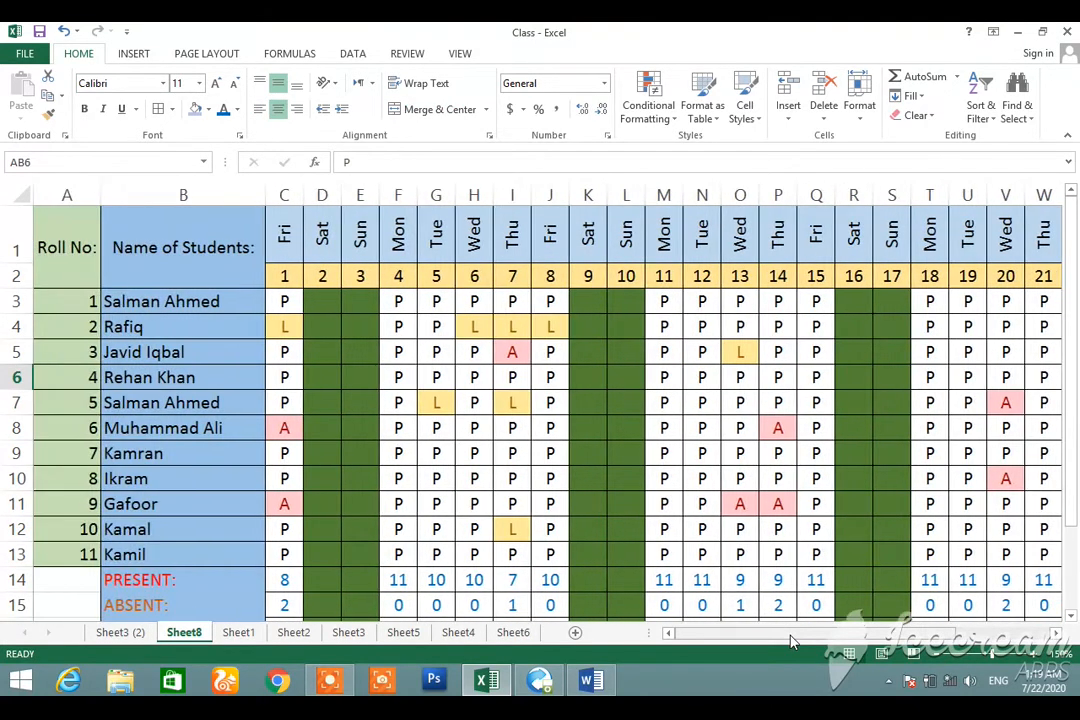
drag(1073, 408, 1072, 456)
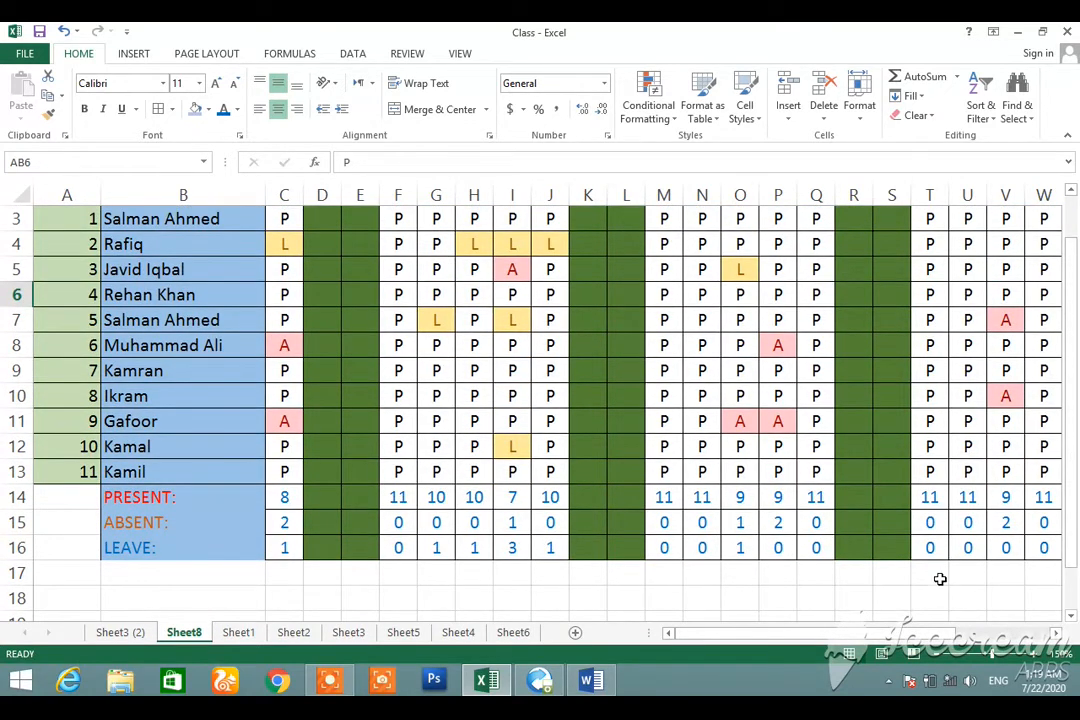
Review the per-student COUNTIF formulas behind the first student's PRESENT, ABSENT and LEAVE totals in AH3, AI3 and AJ3
scroll(840, 470, right, 7)
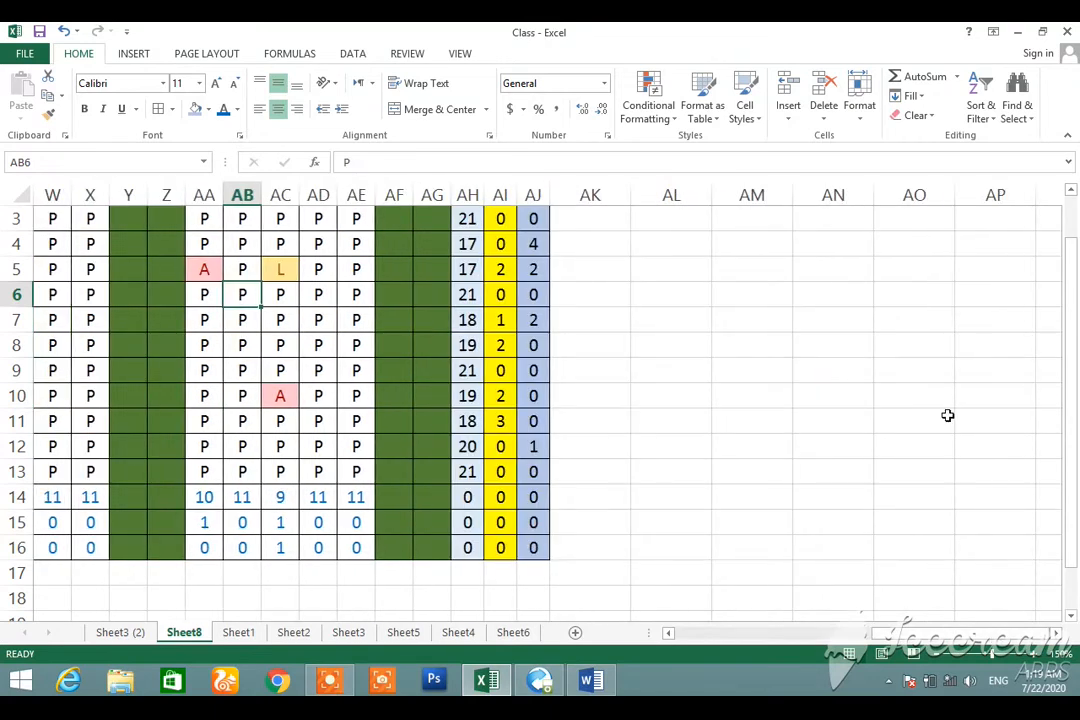
scroll(1073, 212, up, 1)
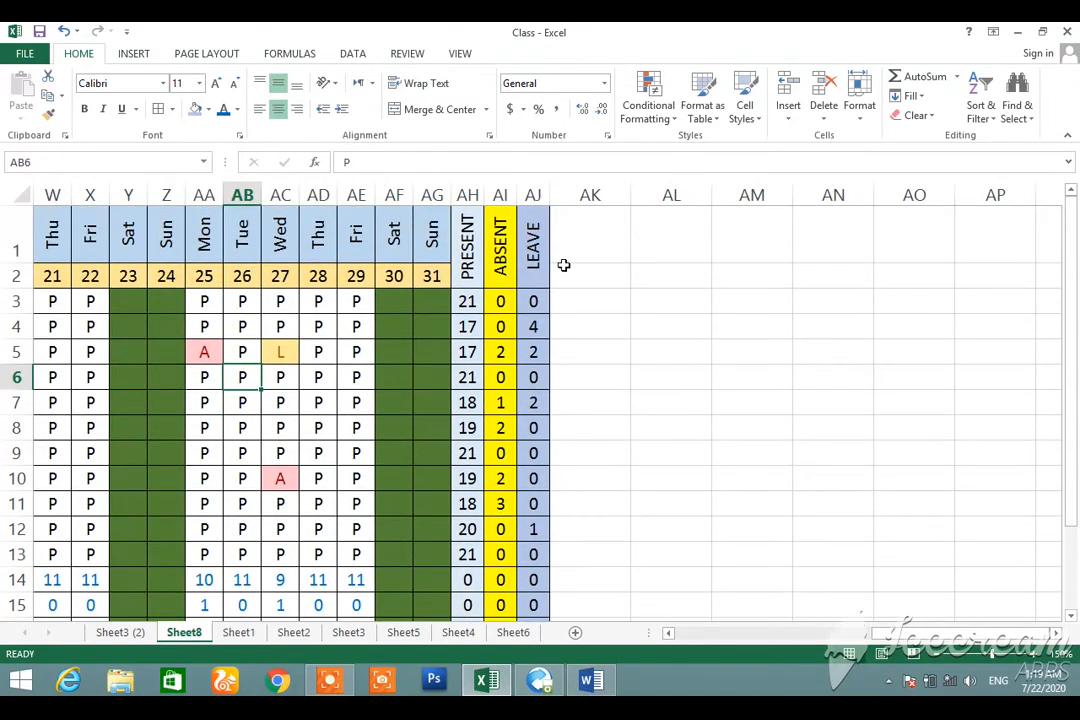
click(468, 301)
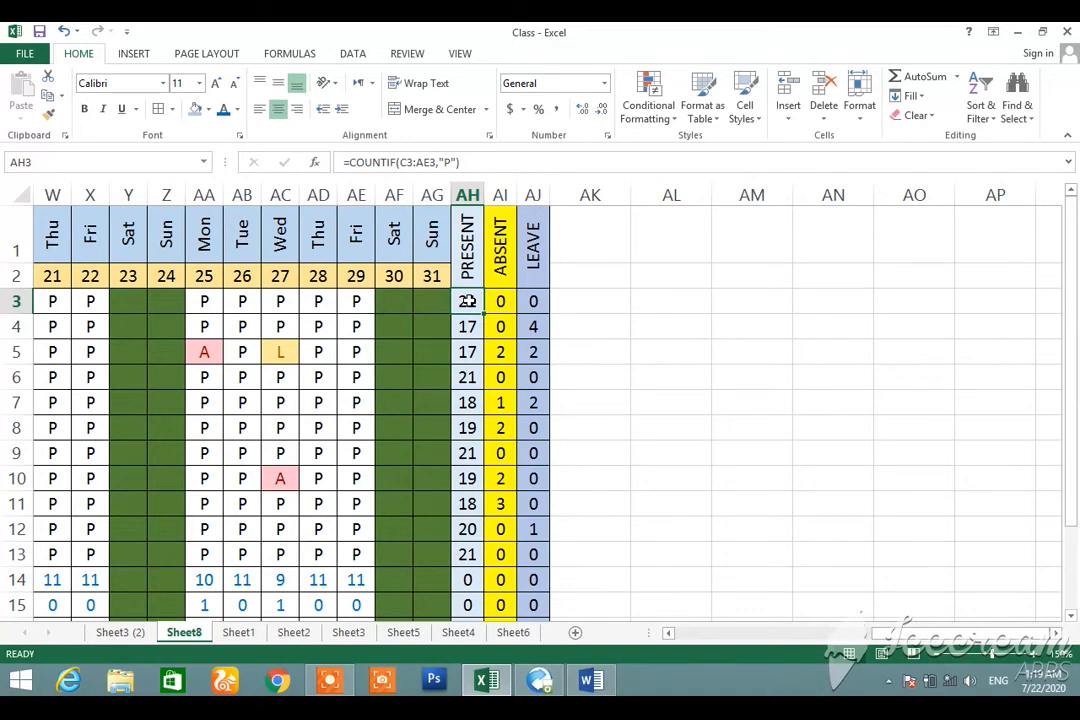
click(757, 636)
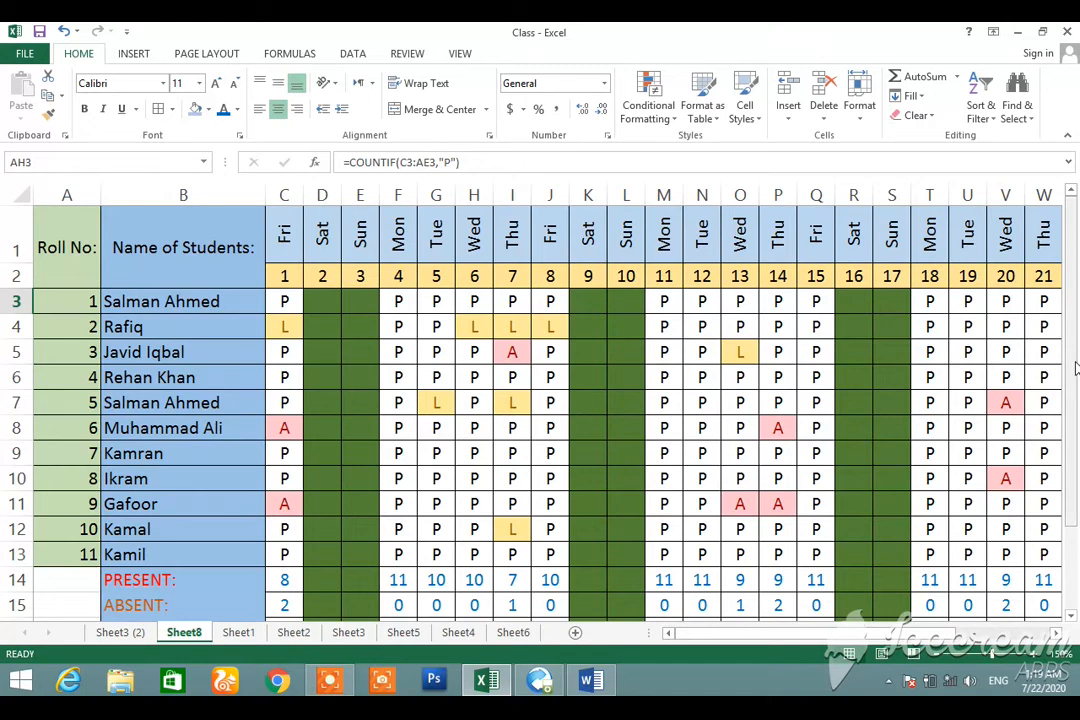
drag(1075, 370, 1075, 230)
click(975, 634)
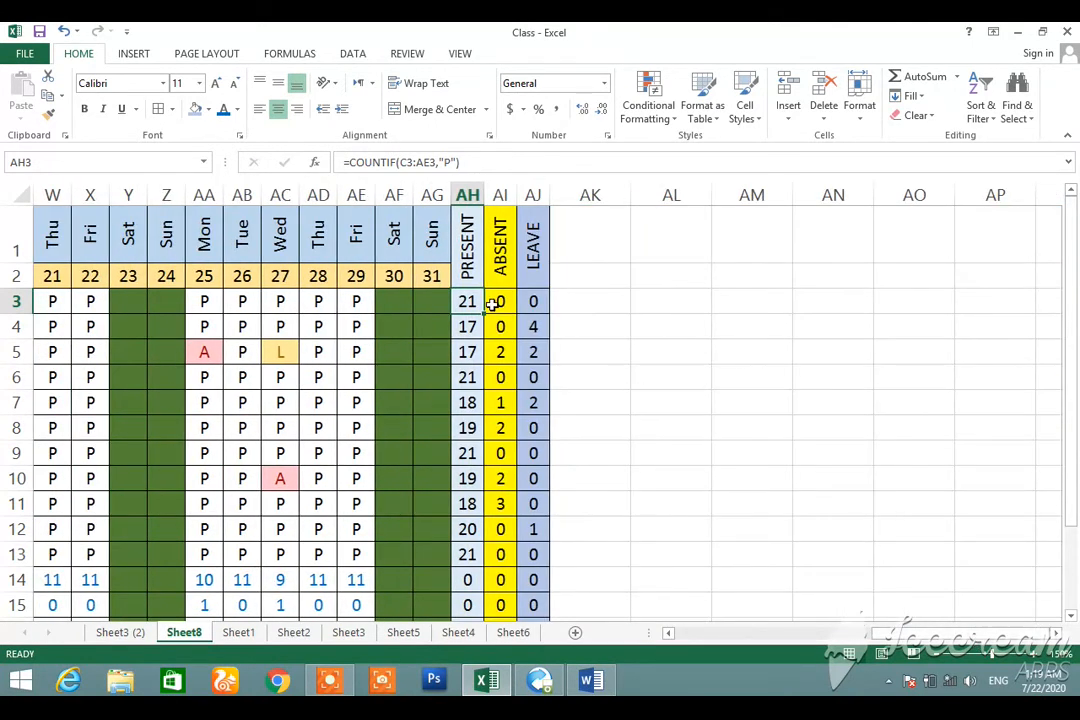
click(496, 302)
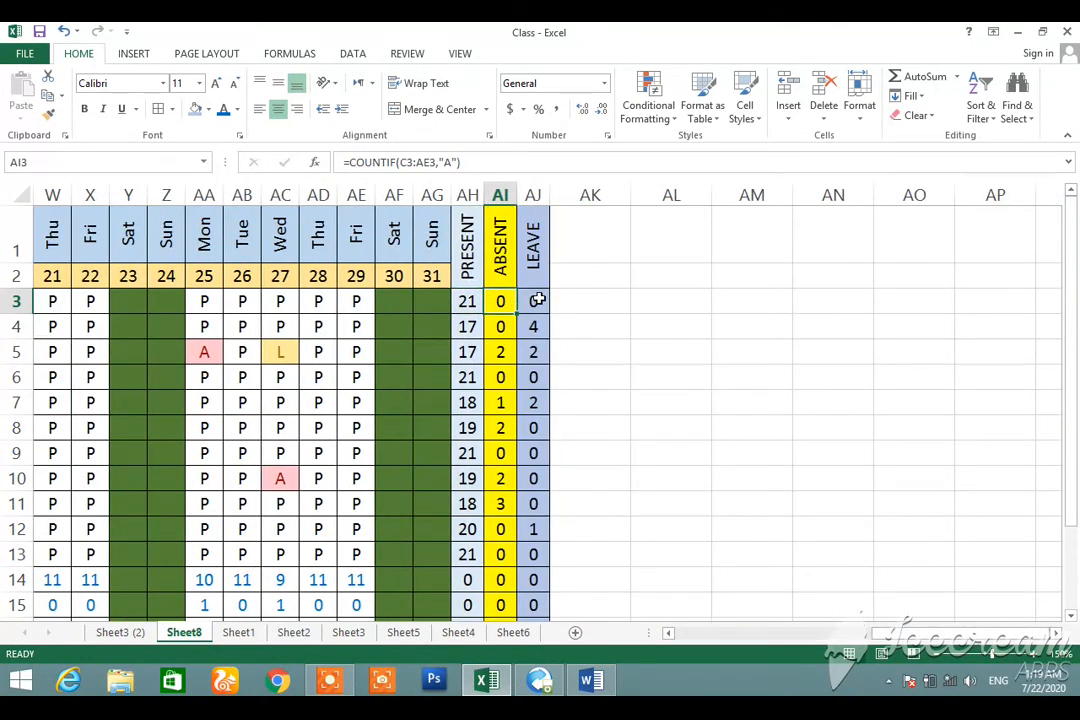
click(536, 300)
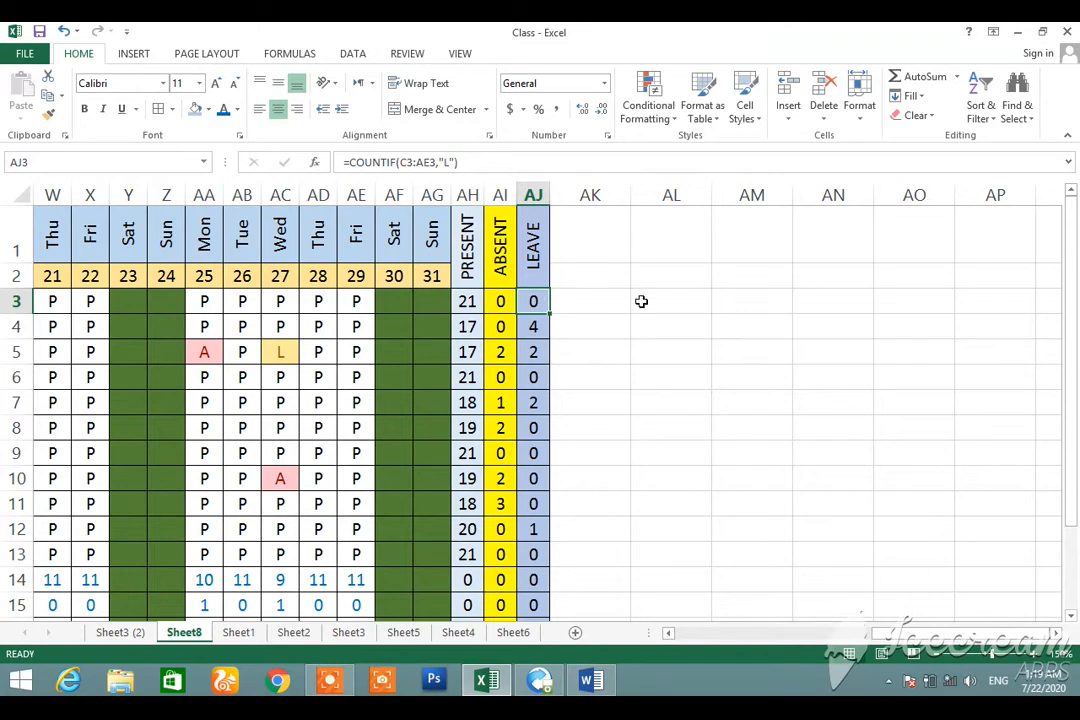
Copy the full text of the PRESENT total's COUNTIF formula from AH3, leaving the cell as it is
click(467, 302)
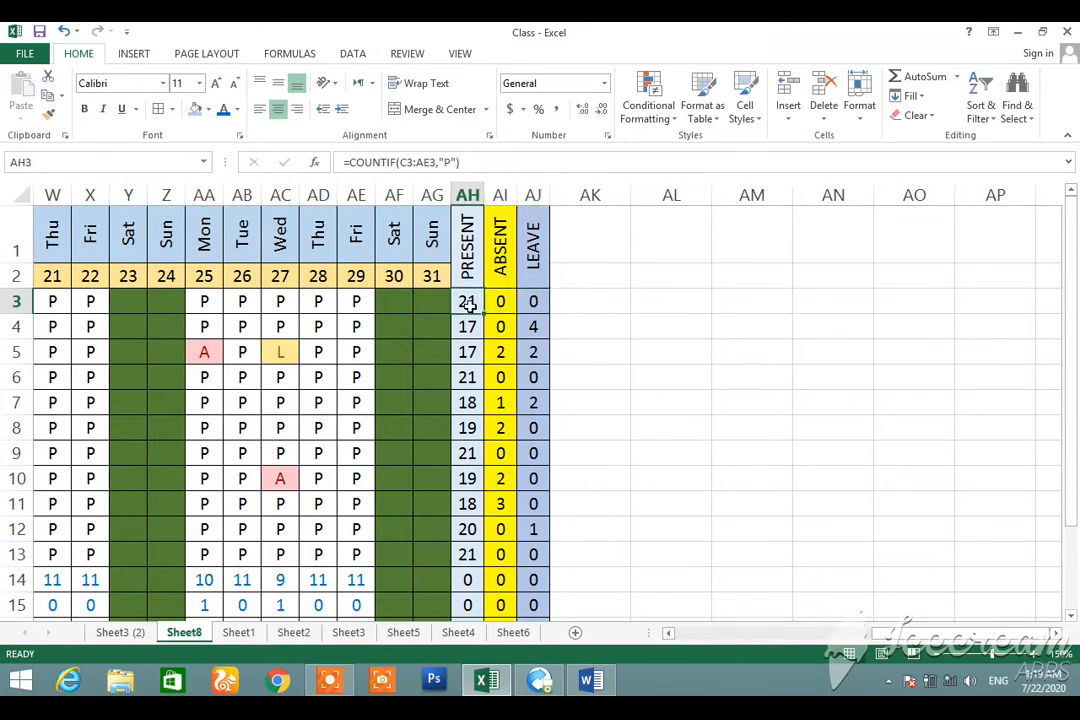
click(486, 167)
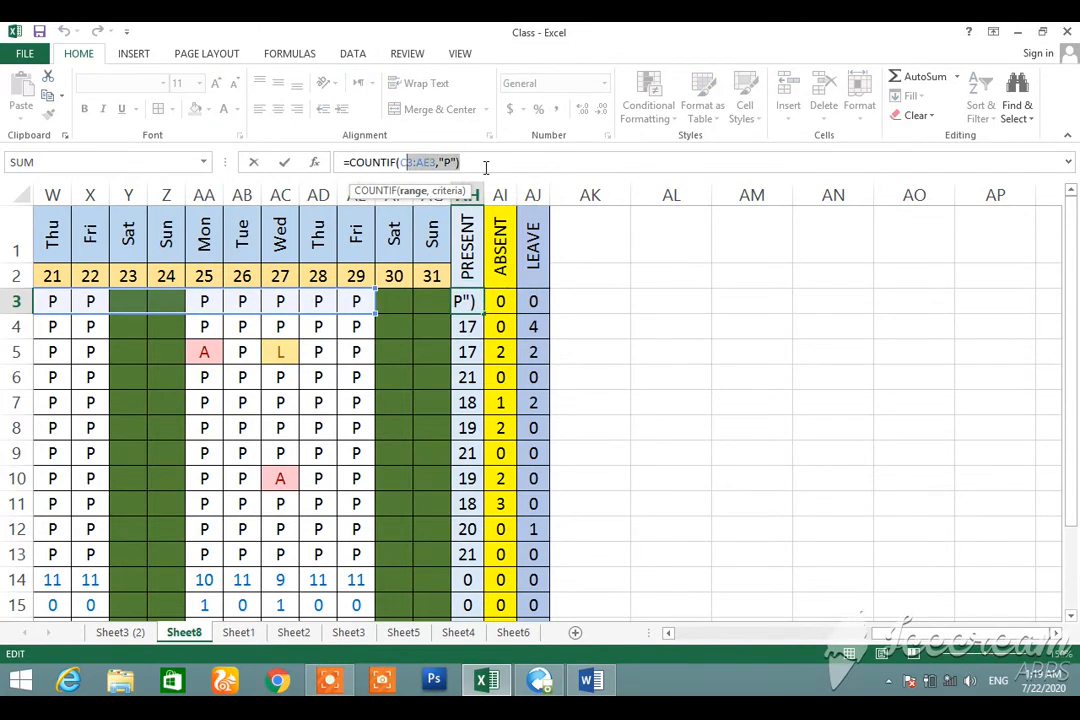
key(shift+Left)
key(shift+Left)
key(shift+Left)
key(shift+Left)
key(shift+Left)
key(shift+Left)
key(shift+Left)
key(shift+Left)
key(shift+Left)
key(shift+Left)
key(ctrl+c)
click(486, 167)
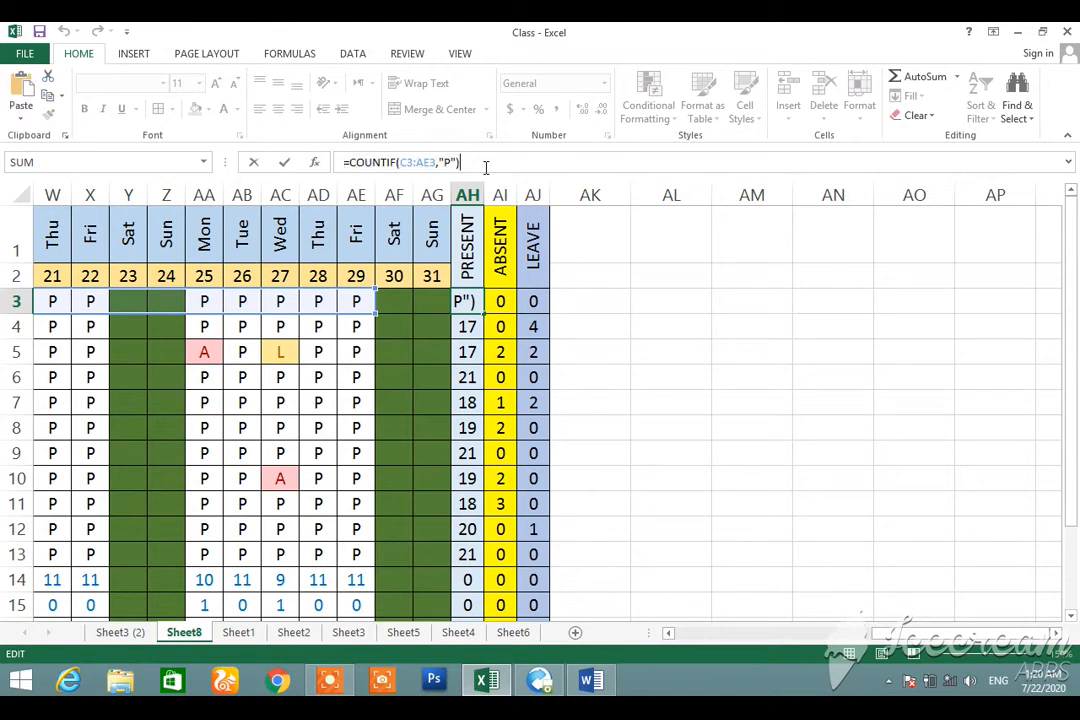
key(Return)
Enter the label PRESENT: in cell AL3, beside the attendance table
key(Right)
key(Right)
key(Right)
key(Right)
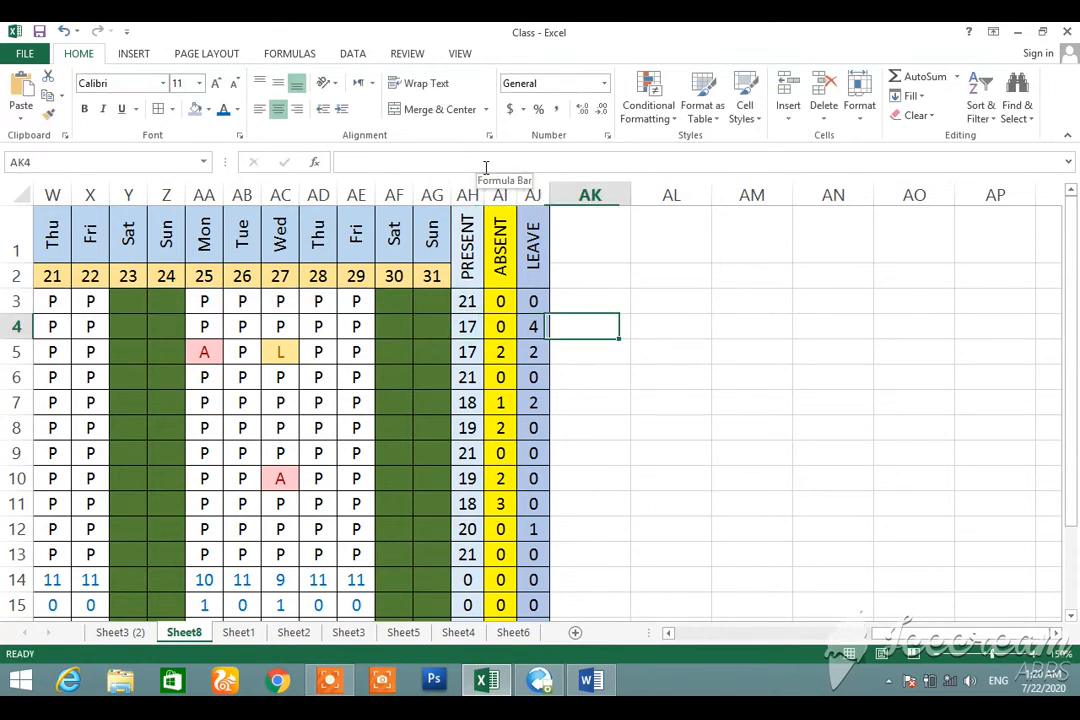
key(Up)
text(P)
key(BackSpace)
text(PRES)
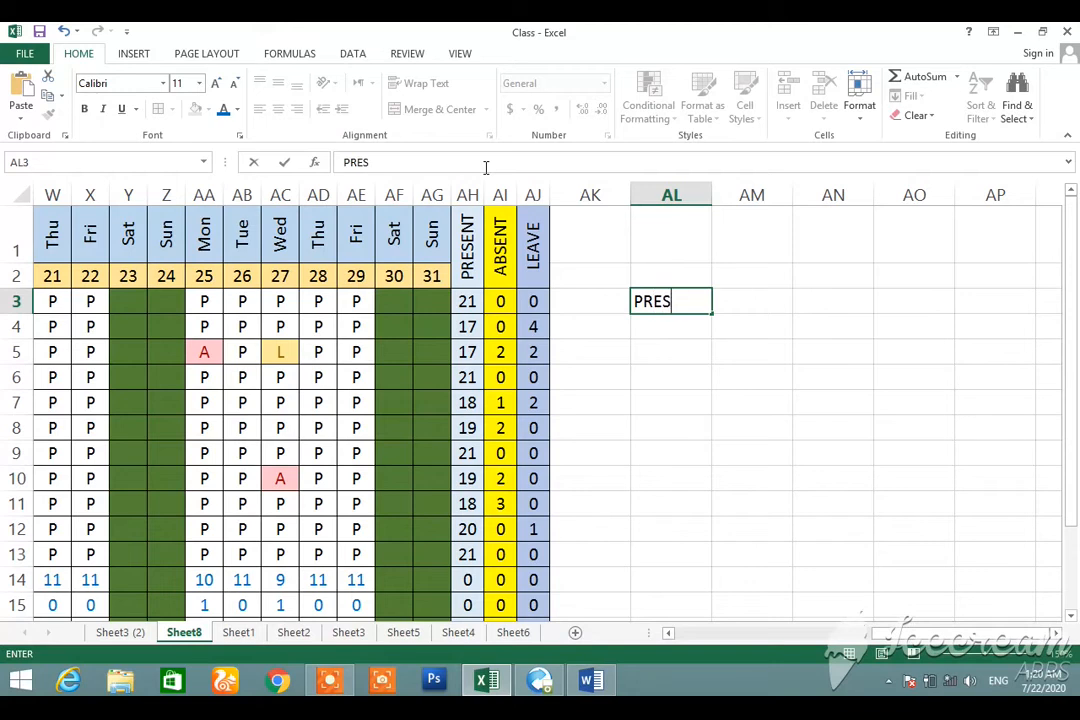
text(ENT:)
key(Tab)
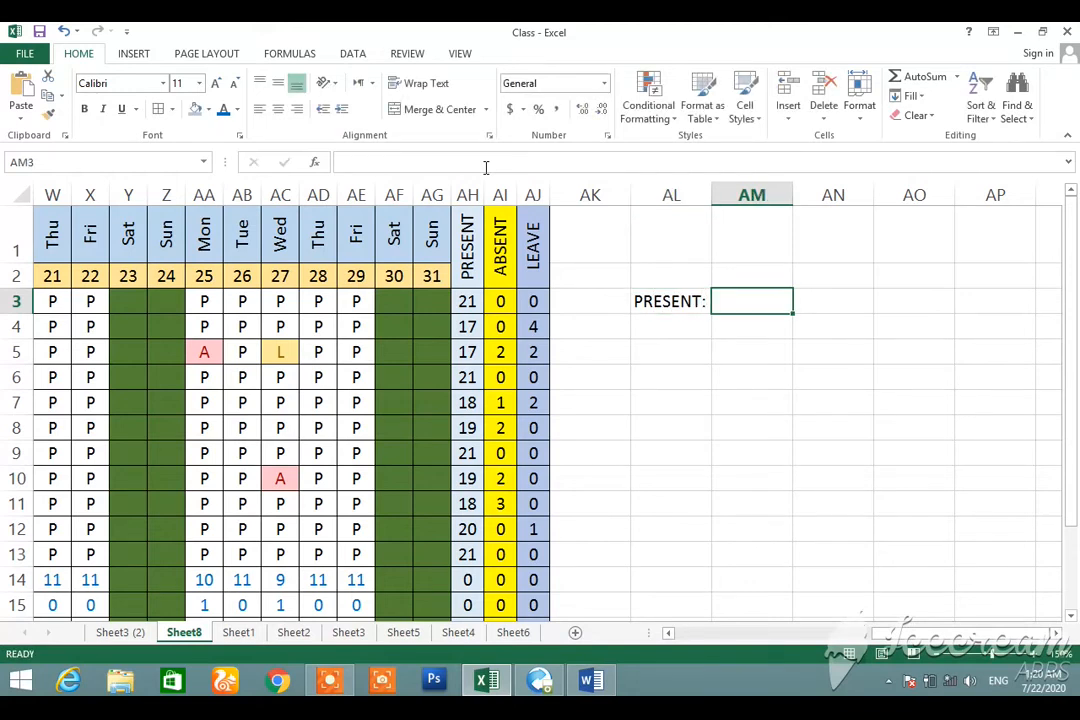
Show the copied formula as plain text in AM3, reading =COUNTIF(C3:AE3,"P")
text(')
key(ctrl+v)
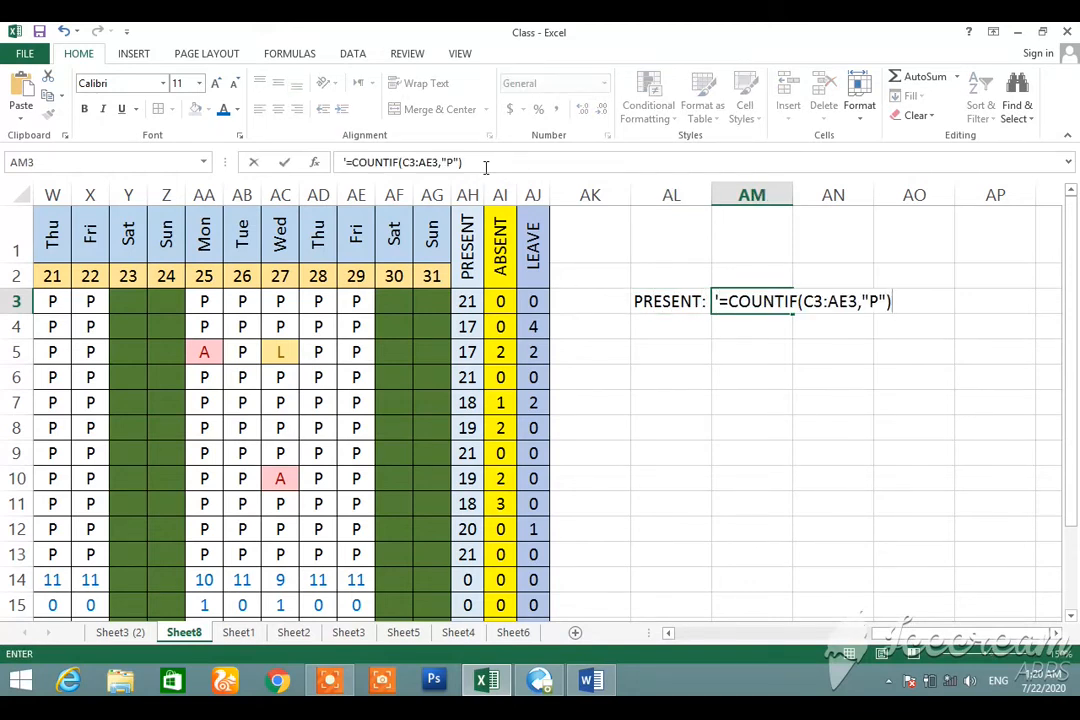
key(Return)
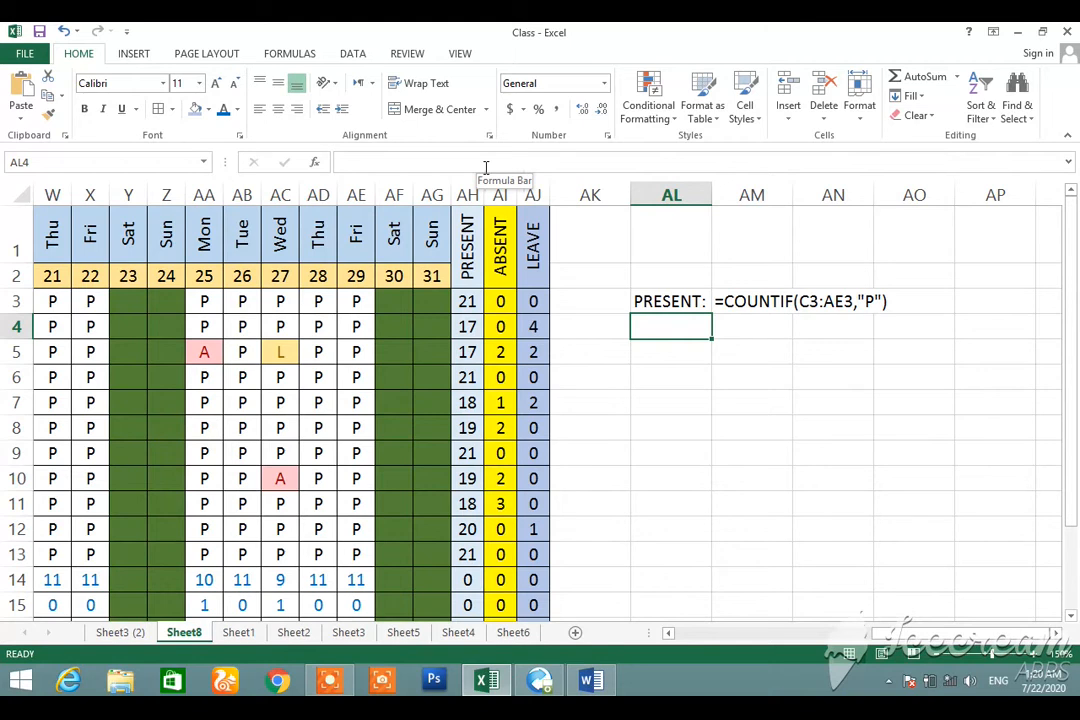
Enter the labels ABSENT: in AL4 and LEAVE: in AL5
text(ABSENT:)
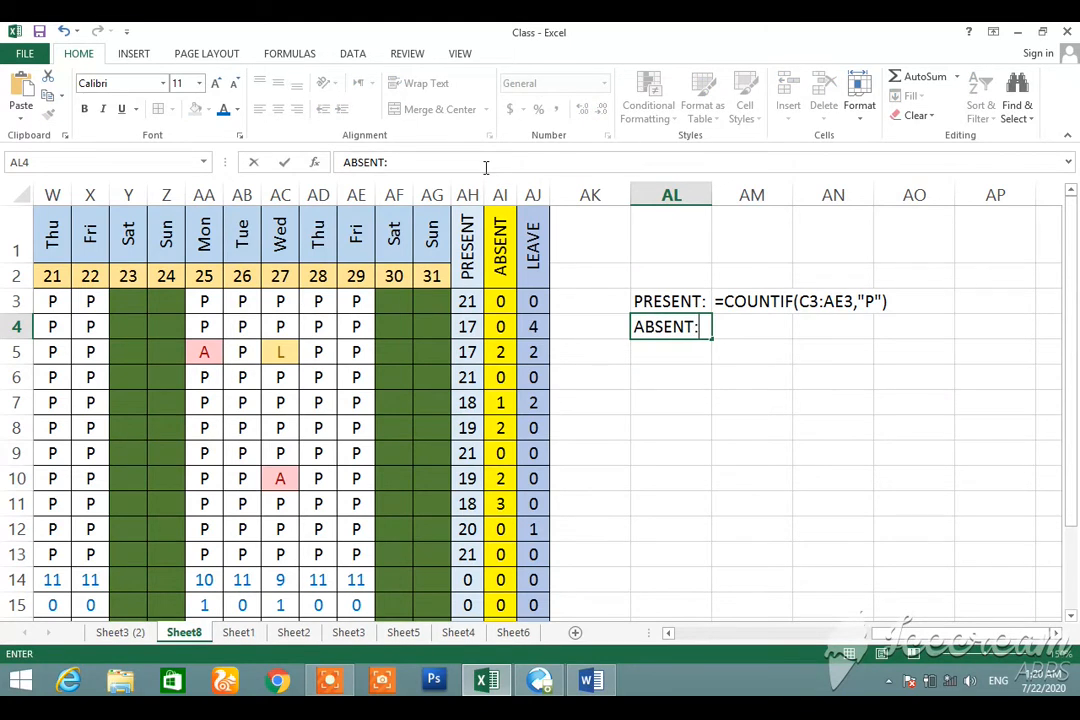
key(Return)
text(LEA)
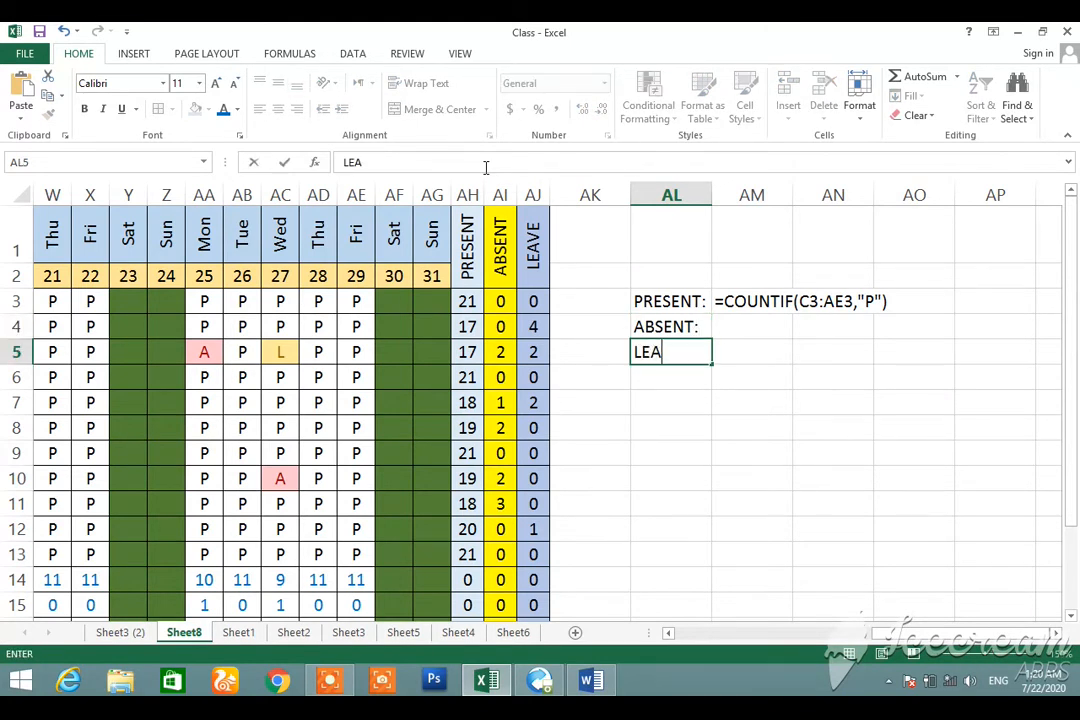
text(VE:)
key(Return)
Copy the full text of the ABSENT total's COUNTIF formula from AI3, leaving the cell as it is
key(Up)
key(Up)
key(Up)
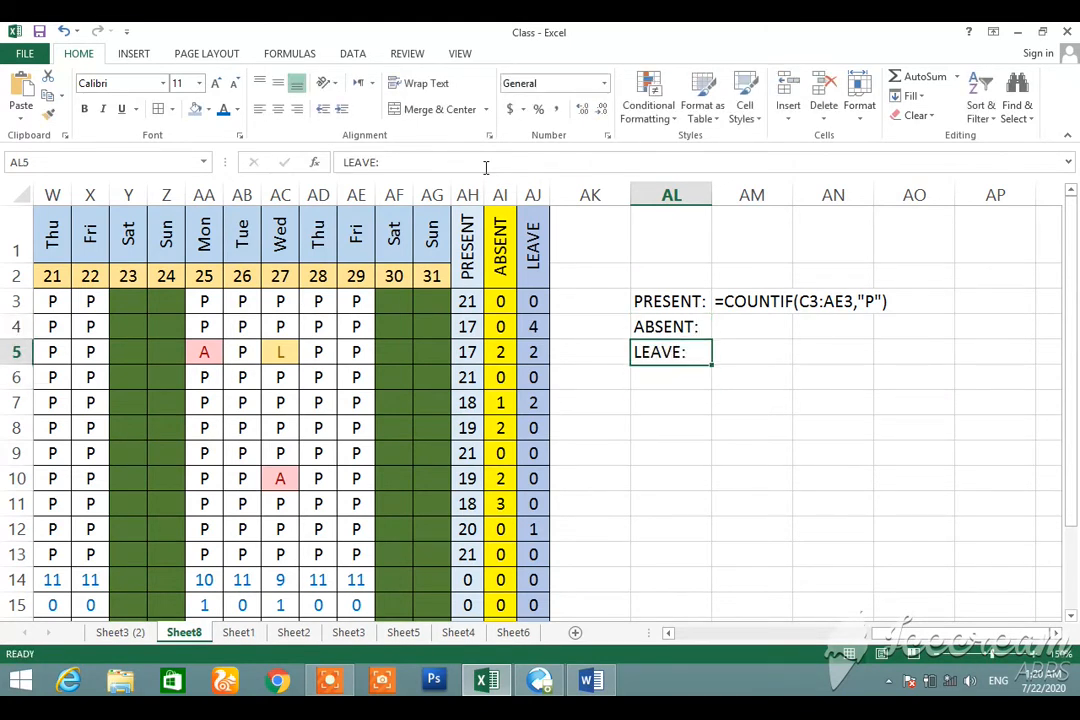
key(Left)
key(Left)
key(Left)
key(Left)
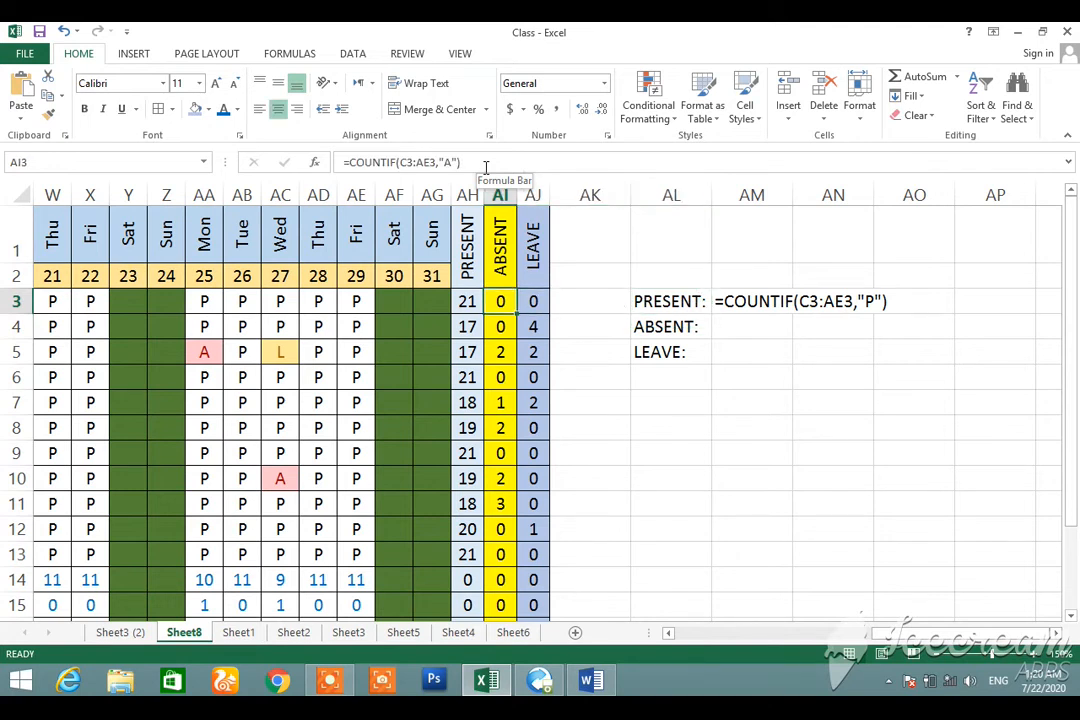
key(F2)
key(shift+Left)
key(shift+Left)
key(shift+Left)
key(shift+Left)
key(shift+Left)
key(shift+Left)
key(shift+Left)
key(shift+Left)
key(shift+Left)
key(shift+Left)
key(shift+Left)
key(shift+Left)
key(shift+Left)
key(shift+Left)
key(shift+Left)
key(shift+Left)
key(shift+Left)
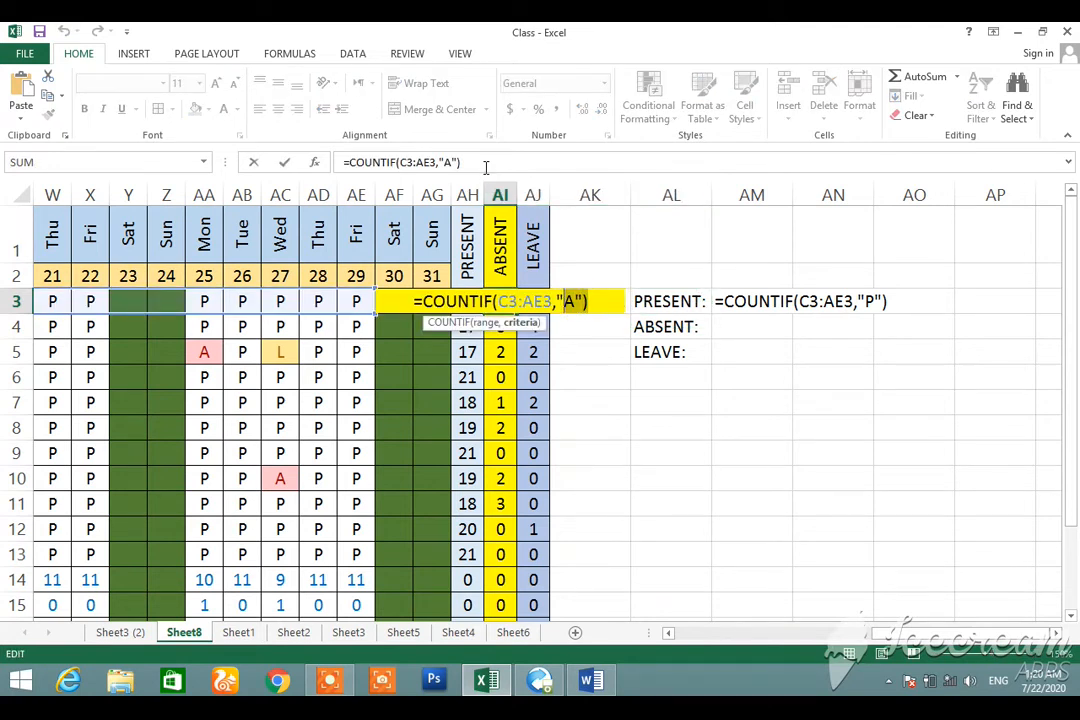
key(shift+Left)
key(shift+Left)
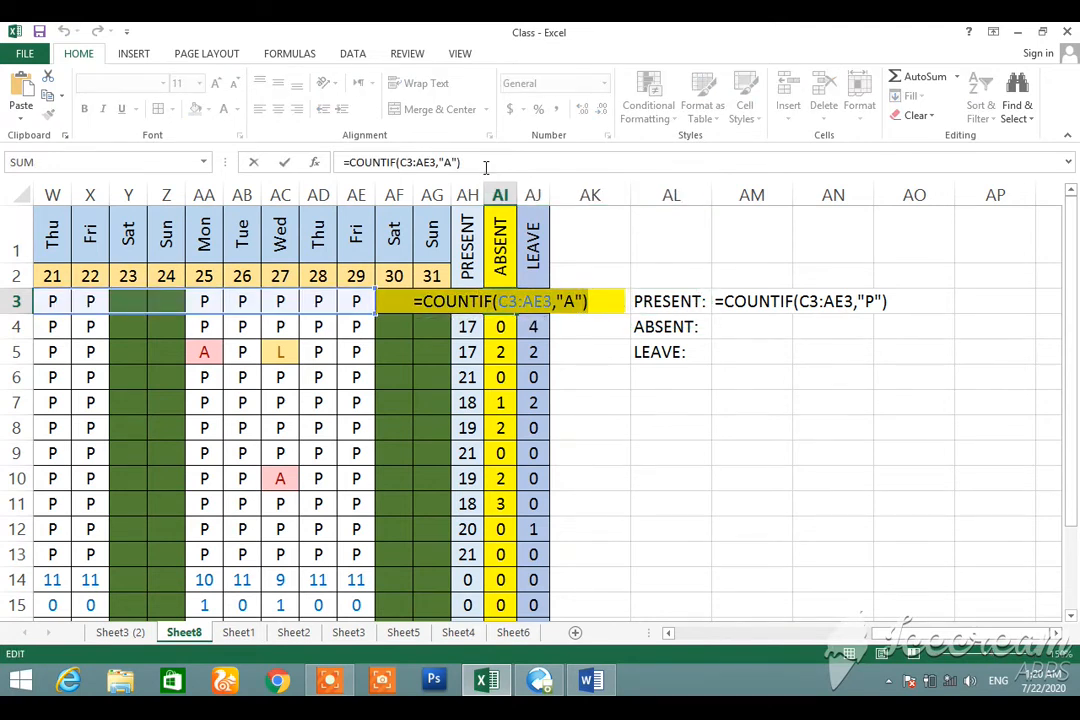
key(Escape)
Show the copied formula as plain text in AM4 next to ABSENT:, reading =COUNTIF(C3:AE3,"A")
key(Down)
key(Right)
key(Right)
key(Right)
key(Right)
key(Right)
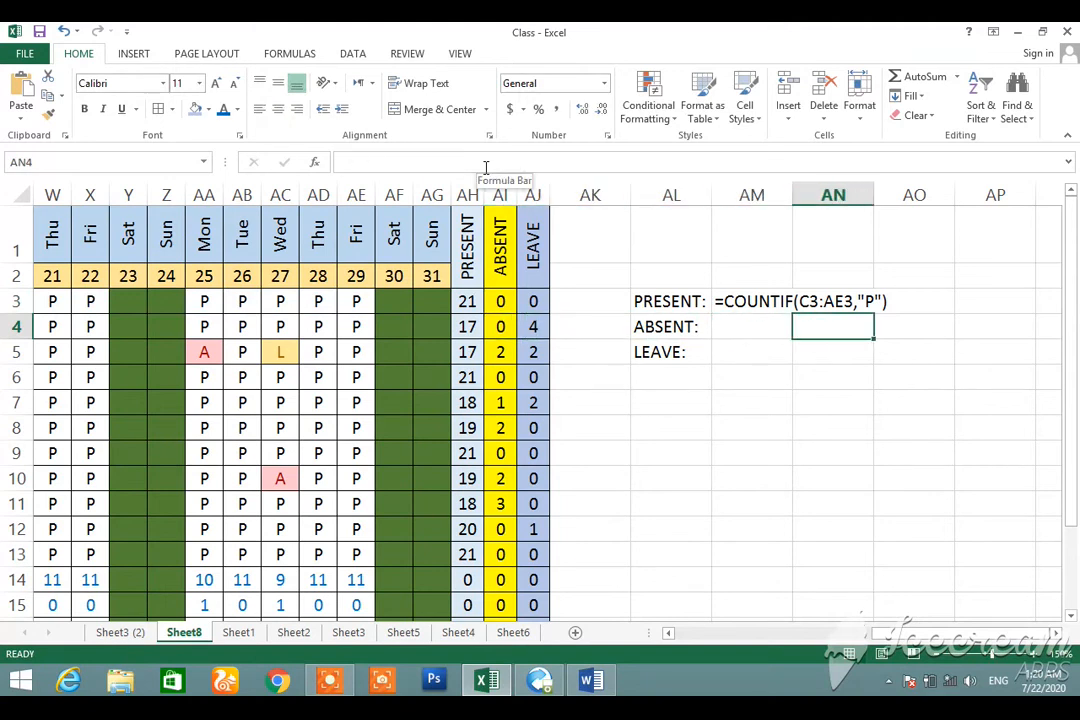
key(Left)
text(')
key(ctrl+v)
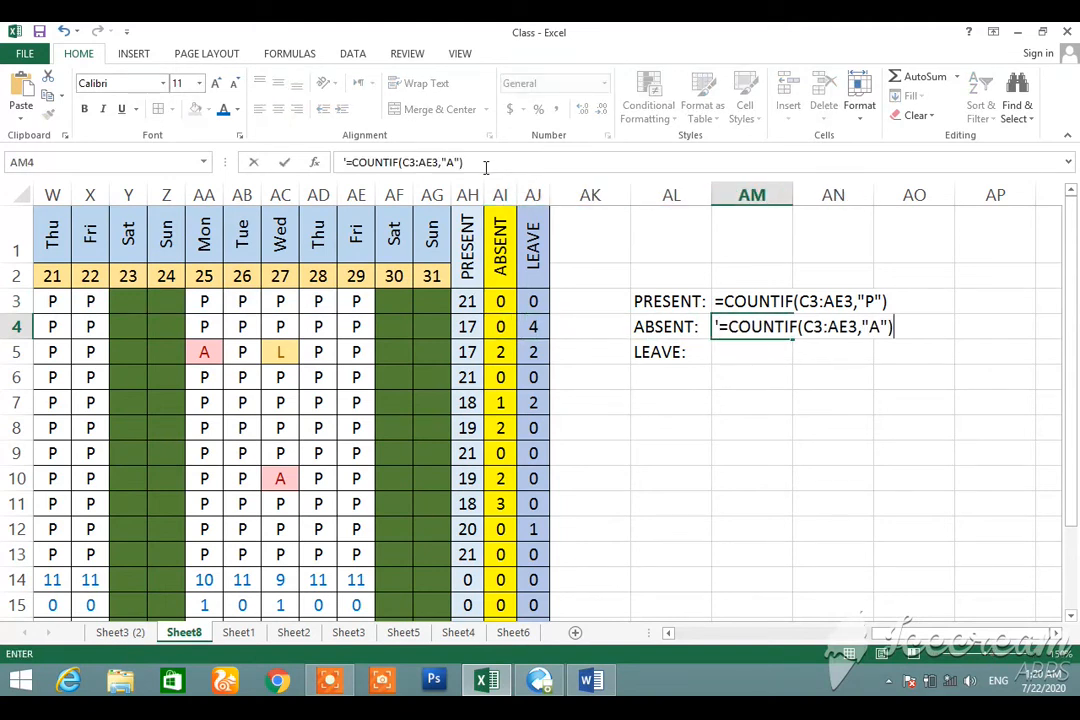
key(Return)
Copy the full text of the LEAVE total's COUNTIF formula from AJ3, leaving the cell as it is
key(Left)
key(Left)
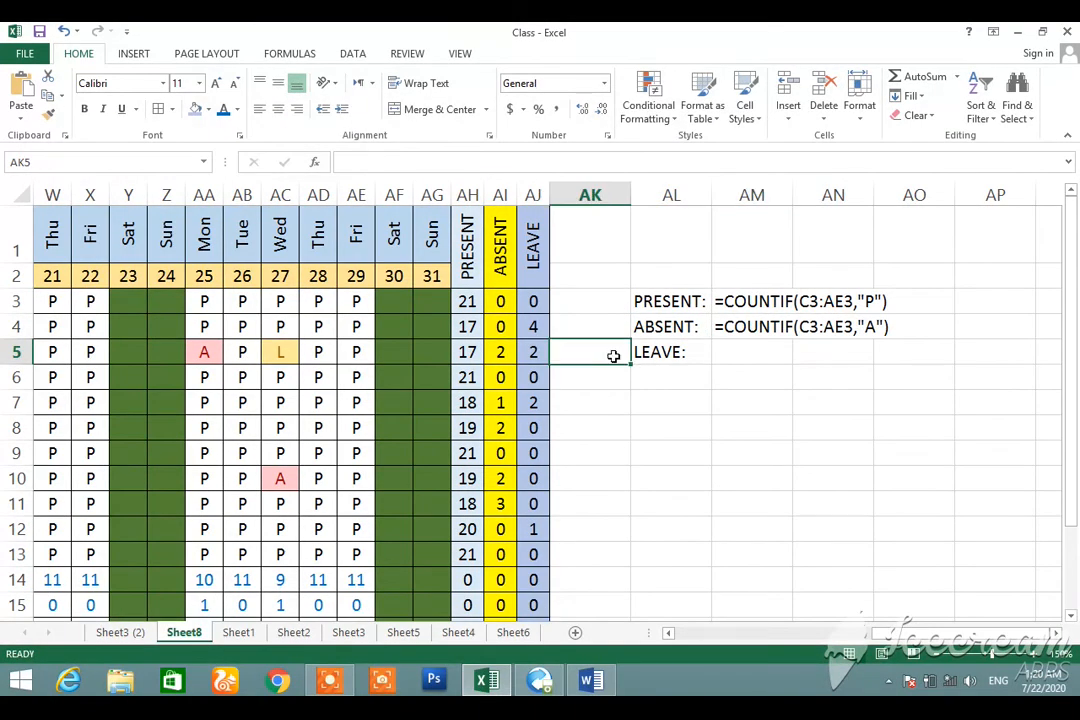
click(540, 302)
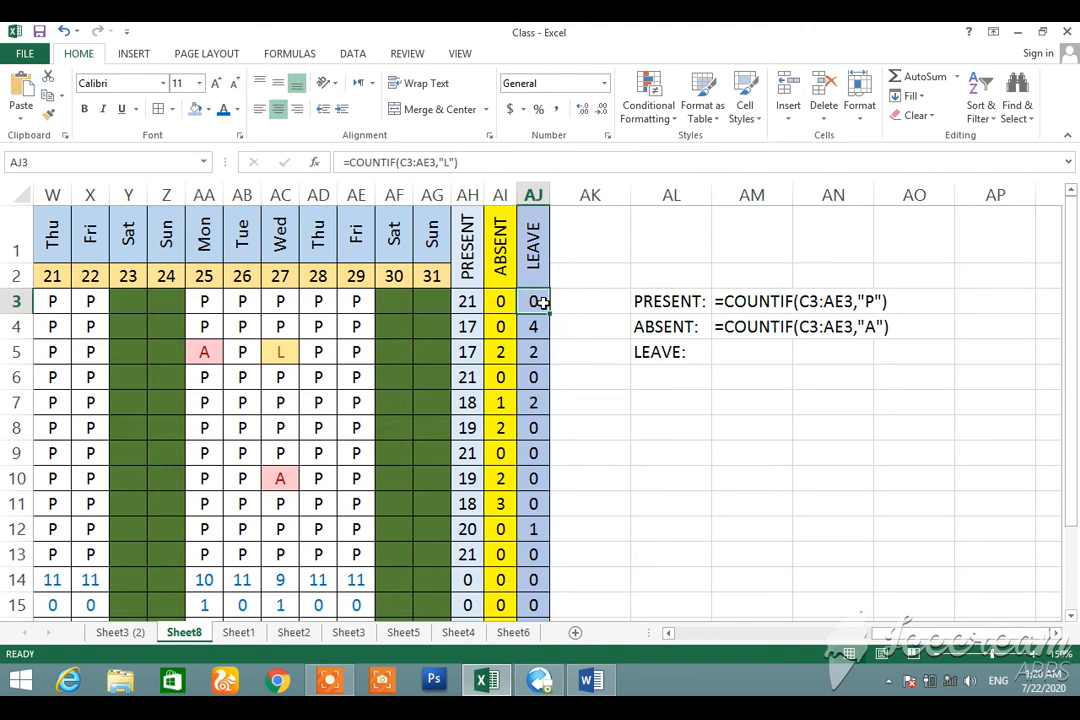
double_click(540, 302)
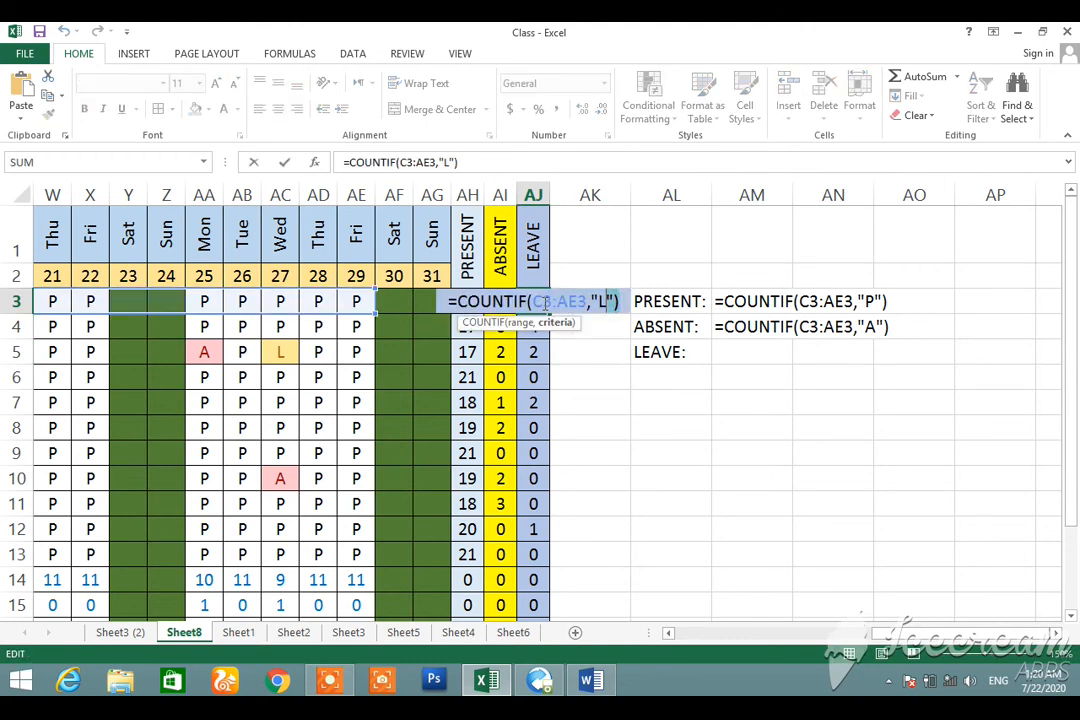
key(Return)
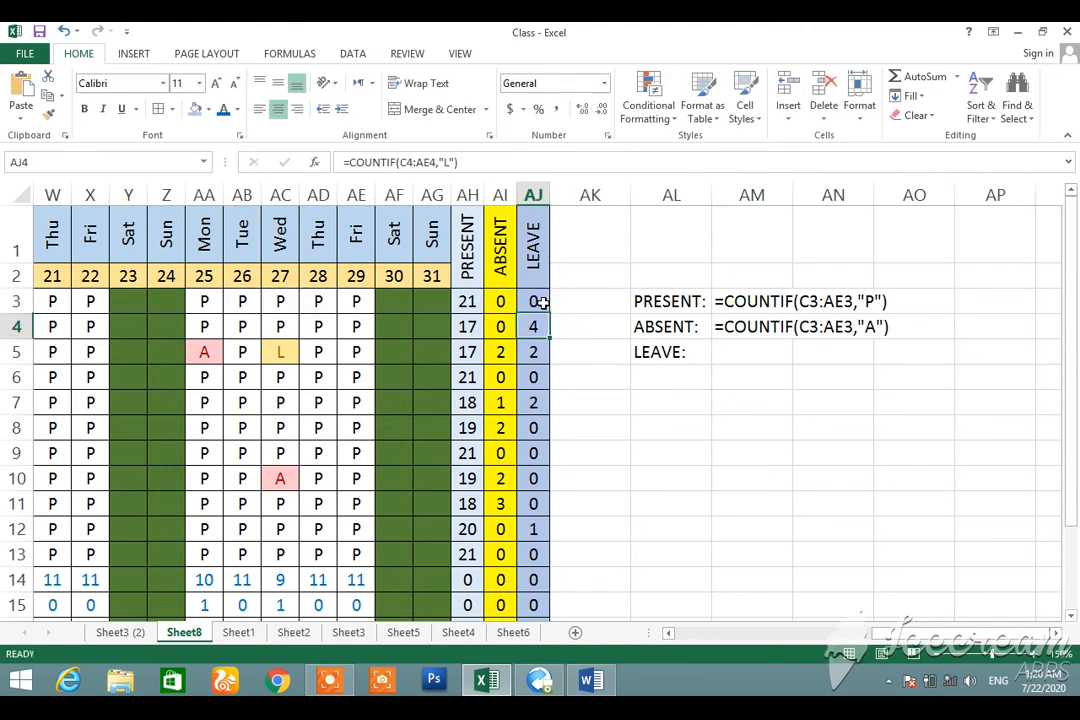
Show the LEAVE formula as plain text in AM5, reading =COUNTIF(C3:AE3,"L")
key(Right)
key(Right)
key(Right)
key(Down)
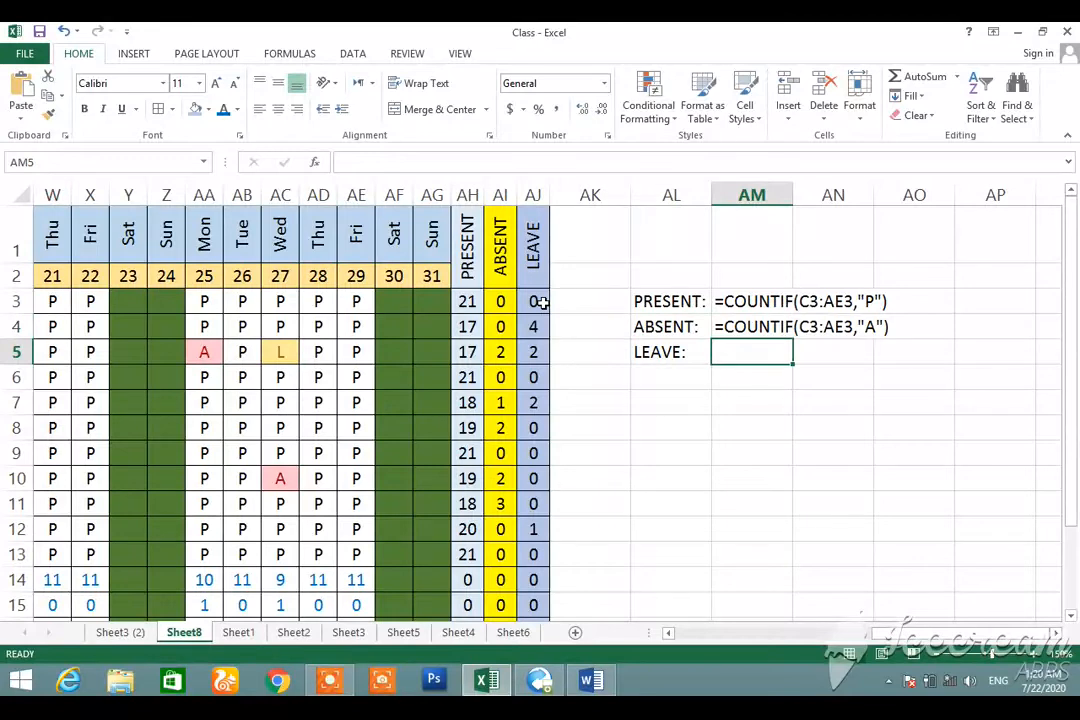
text('=COUNTIF(C3:AE3,"L"))
key(Return)
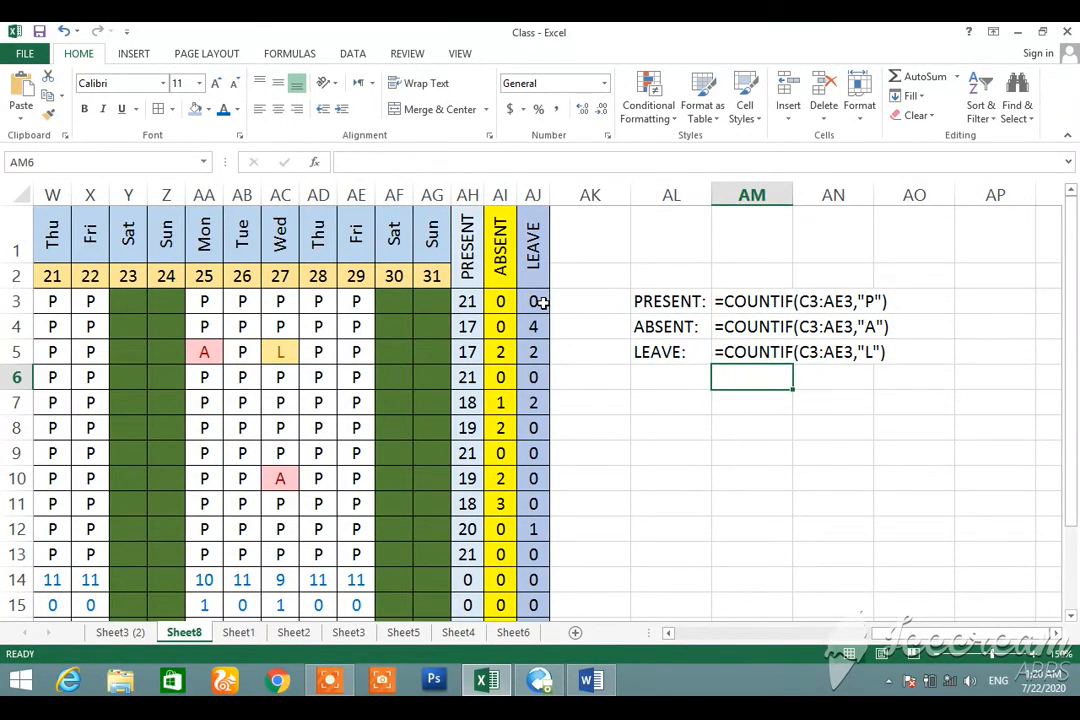
Go back to the daily totals under the first date and inspect the PRESENT formula in C14
key(Left)
key(Left)
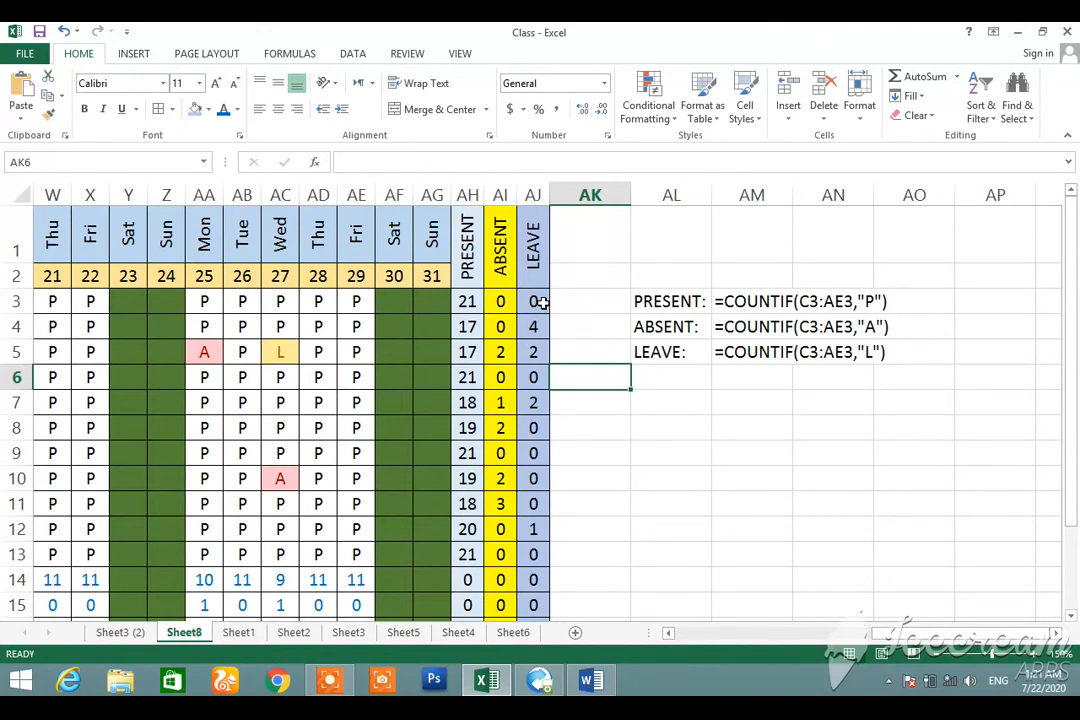
key(Left)
key(Down)
key(Down)
key(Down)
key(Down)
key(Down)
key(Down)
key(Down)
key(Down)
key(Down)
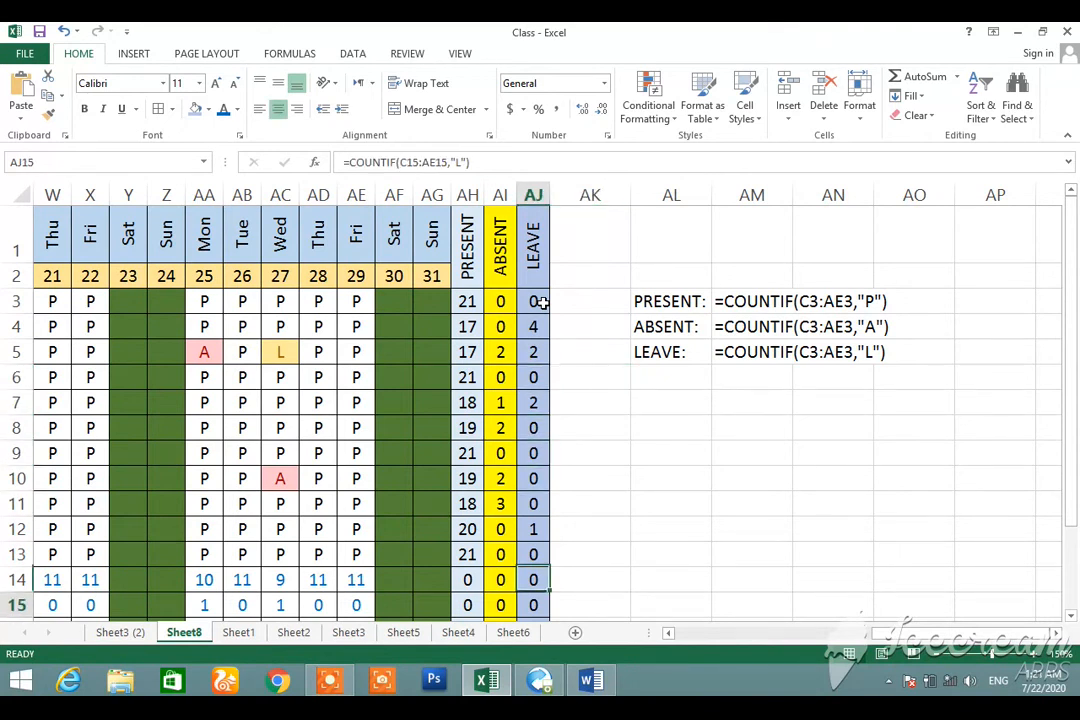
key(Down)
key(Down)
key(Down)
key(Down)
key(Down)
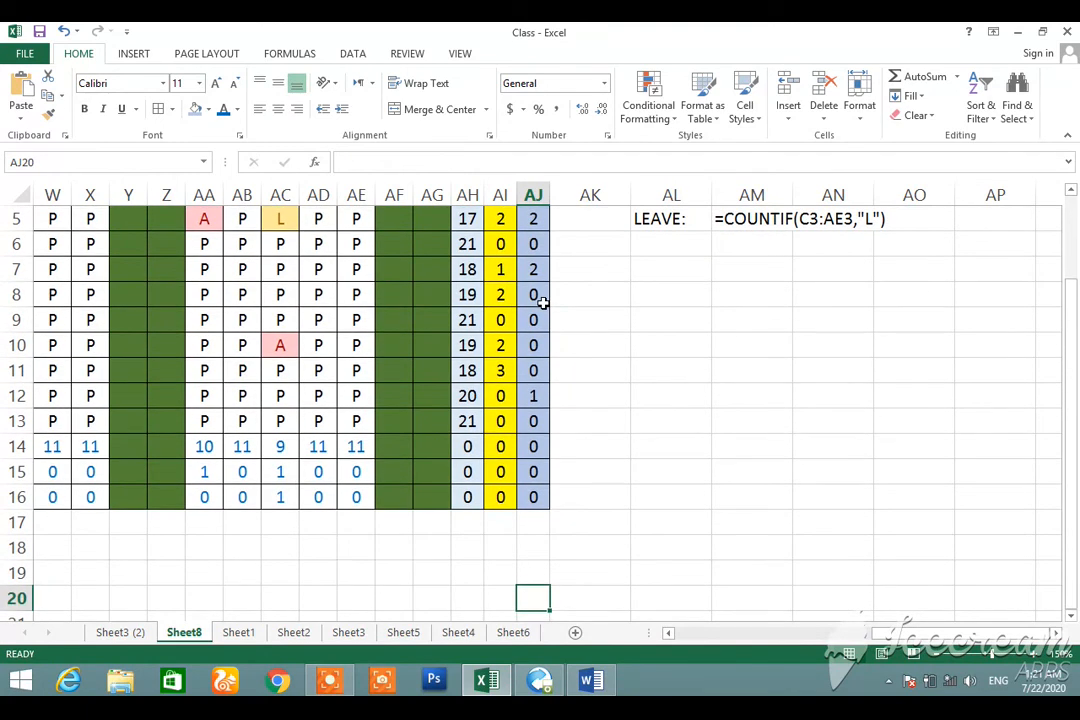
key(Left)
key(Left)
key(Left)
key(Left)
key(Left)
key(Left)
key(Left)
key(Left)
key(Left)
key(Left)
key(Left)
key(Left)
key(Left)
key(Left)
key(Left)
key(Left)
key(Left)
key(Left)
key(Left)
key(Left)
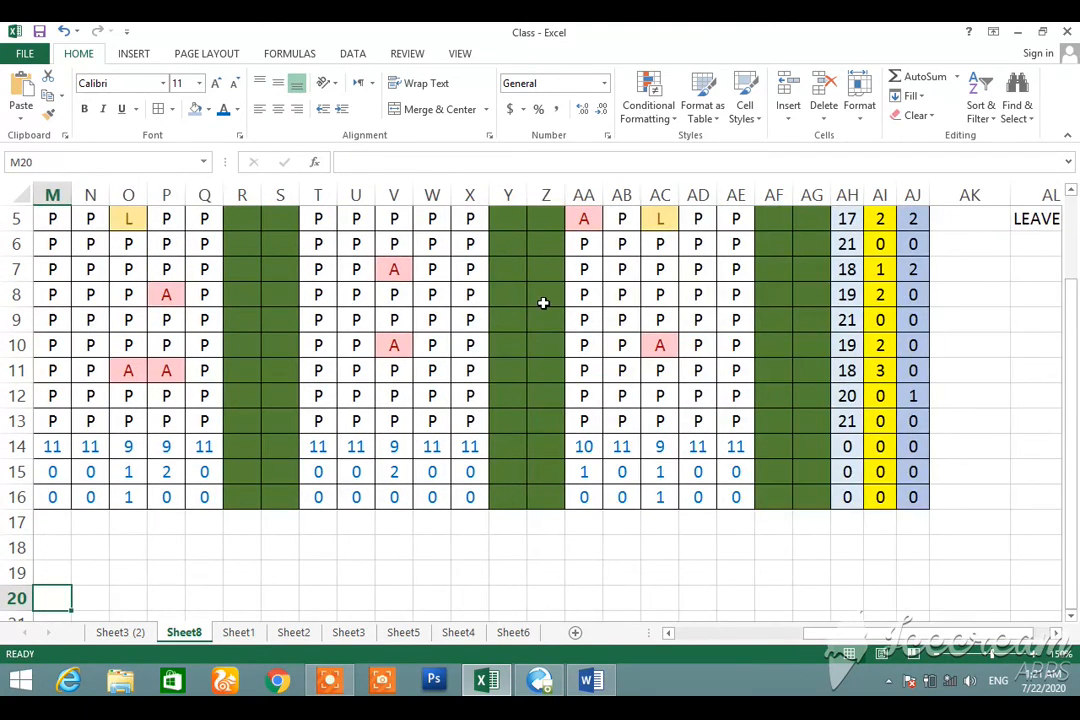
key(Left)
key(Left)
key(Left)
key(Left)
key(Left)
key(Left)
key(Left)
key(Left)
key(Left)
key(Left)
key(Left)
key(Left)
key(Right)
key(Up)
key(Up)
key(Up)
key(Up)
key(Up)
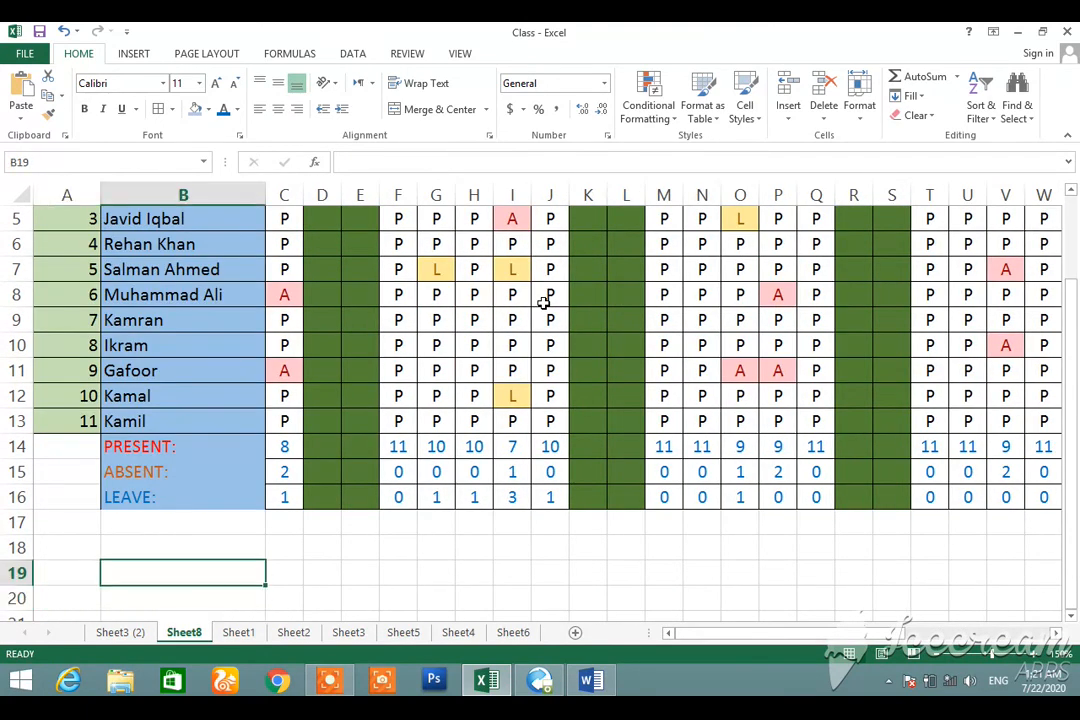
key(Up)
key(Right)
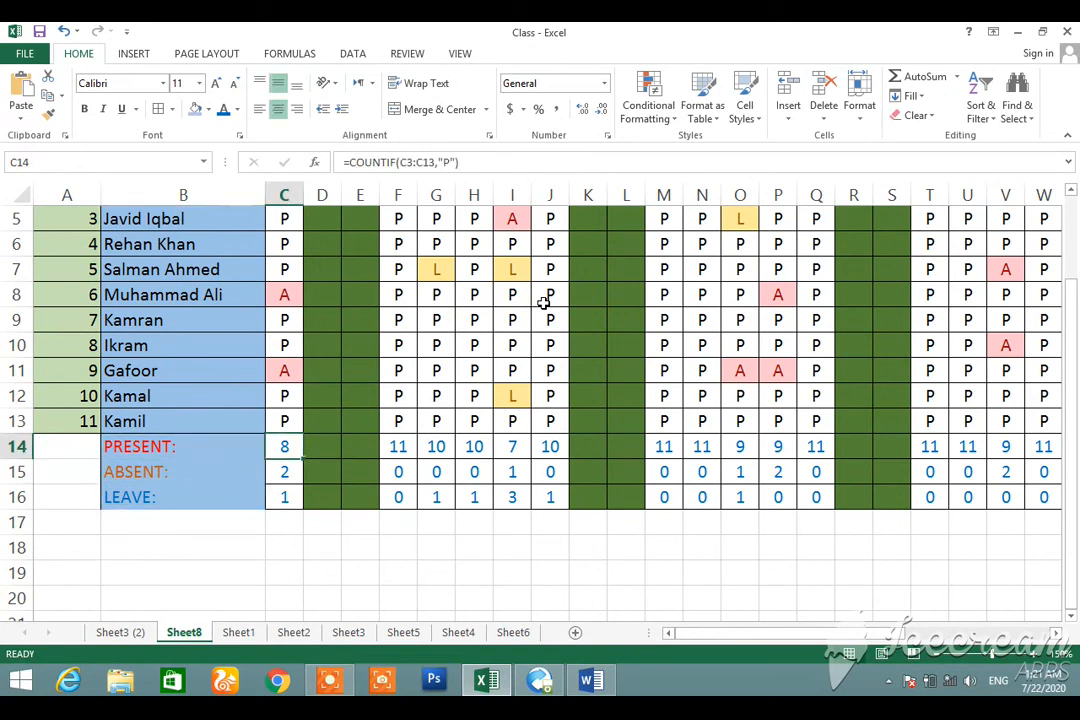
Show the first date's PRESENT formula from C14 as plain text in C17, reading =COUNTIF(C3:C13,"P")
key(F2)
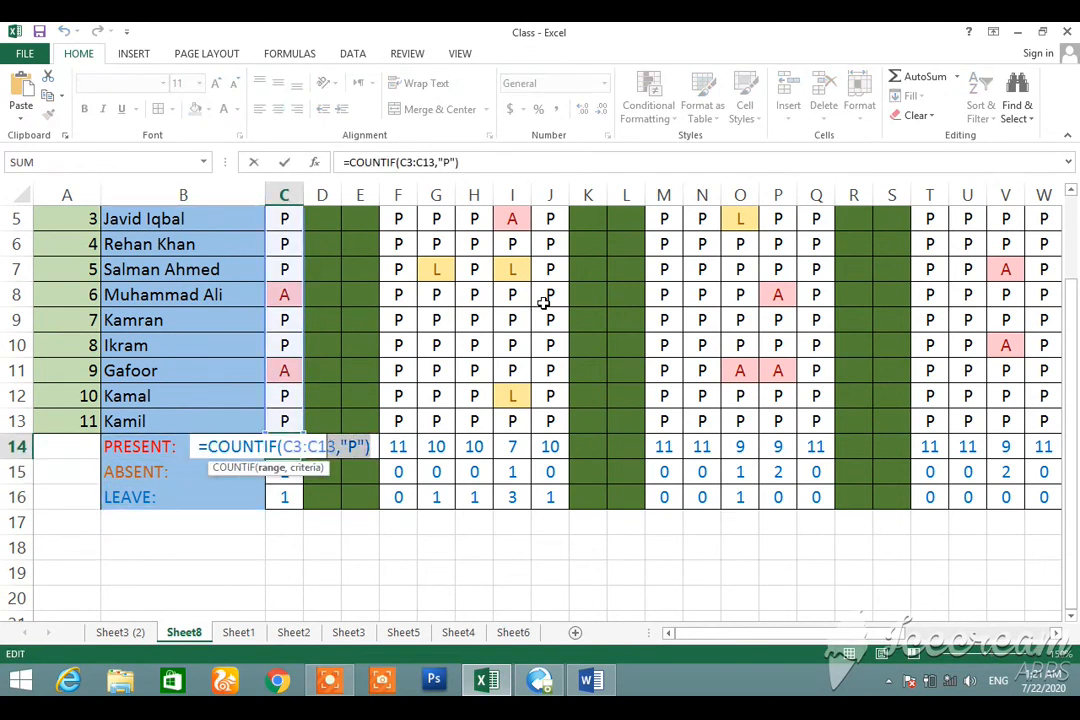
key(shift+Home)
key(ctrl+c)
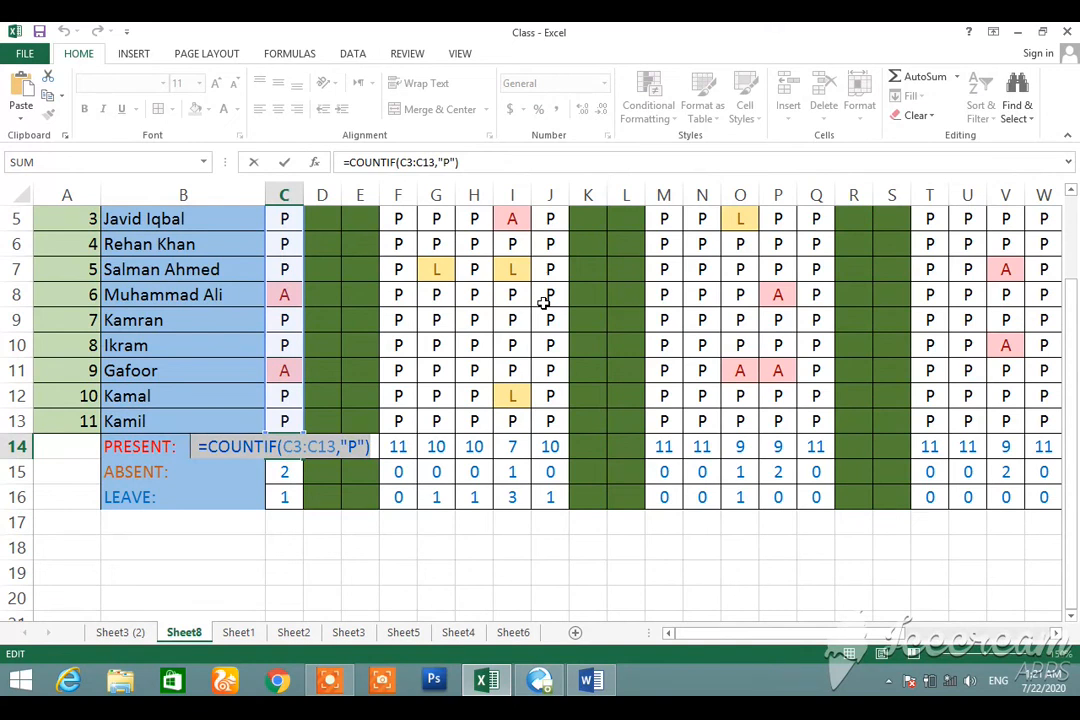
key(Right)
key(Return)
key(Return)
key(Return)
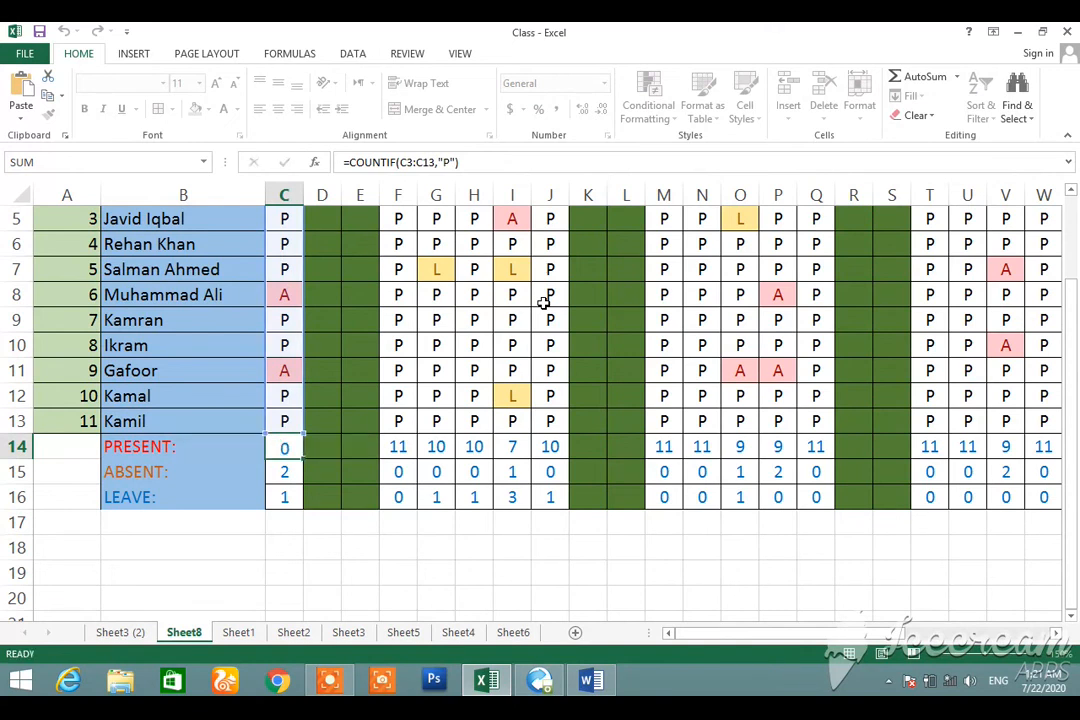
text(')
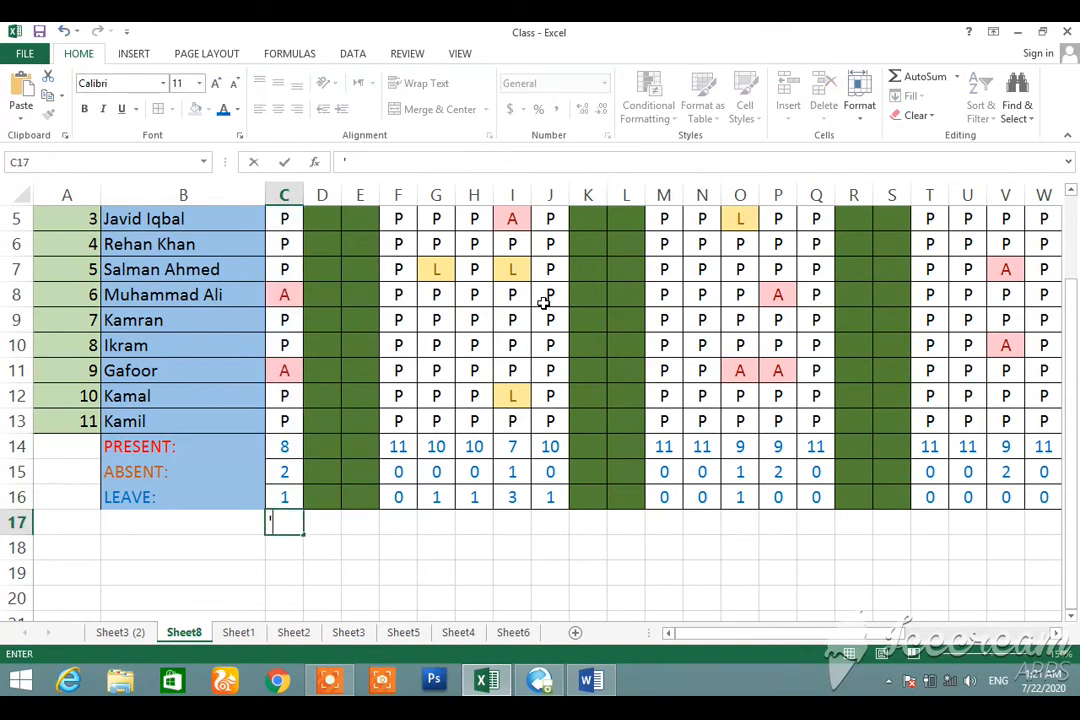
key(ctrl+v)
key(Return)
Copy the full text of the first date's ABSENT formula from C15, leaving the cell as it is
key(Up)
key(Up)
key(Up)
key(F2)
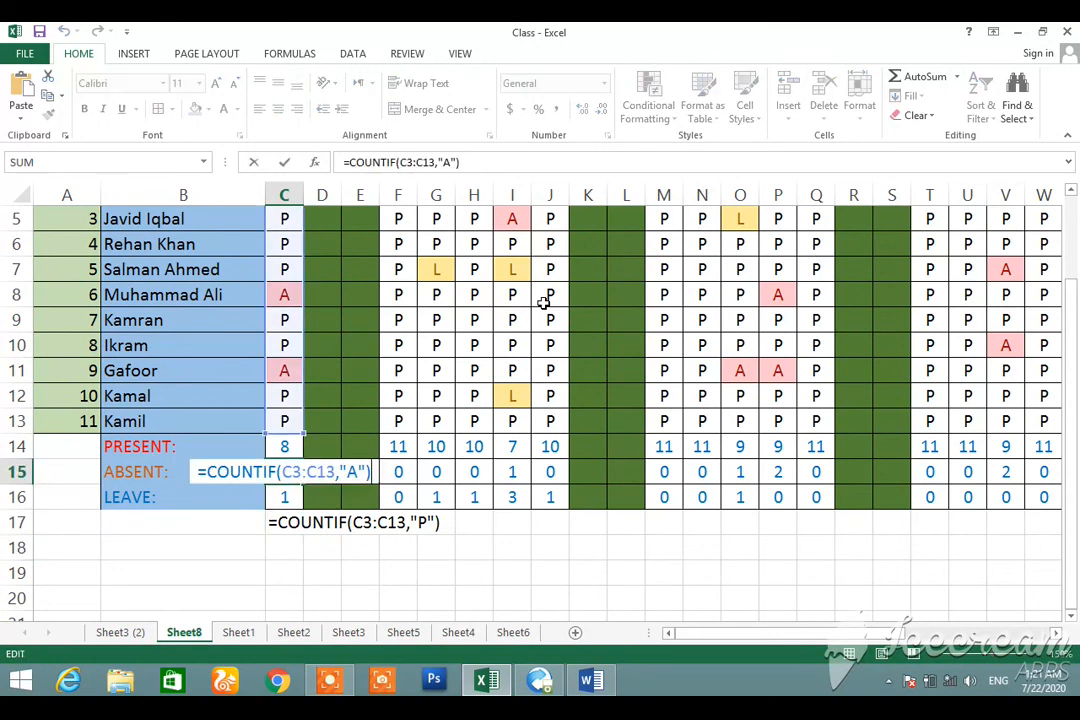
key(shift+Left)
key(shift+Left)
key(shift+Left)
key(shift+Left)
key(shift+Left)
key(shift+Left)
key(shift+Left)
key(shift+Left)
key(shift+Left)
key(shift+Left)
key(shift+Left)
key(shift+Left)
key(shift+Left)
key(shift+Left)
key(shift+Left)
key(shift+Left)
key(shift+Left)
key(shift+Left)
key(shift+Left)
key(shift+Left)
key(ctrl+c)
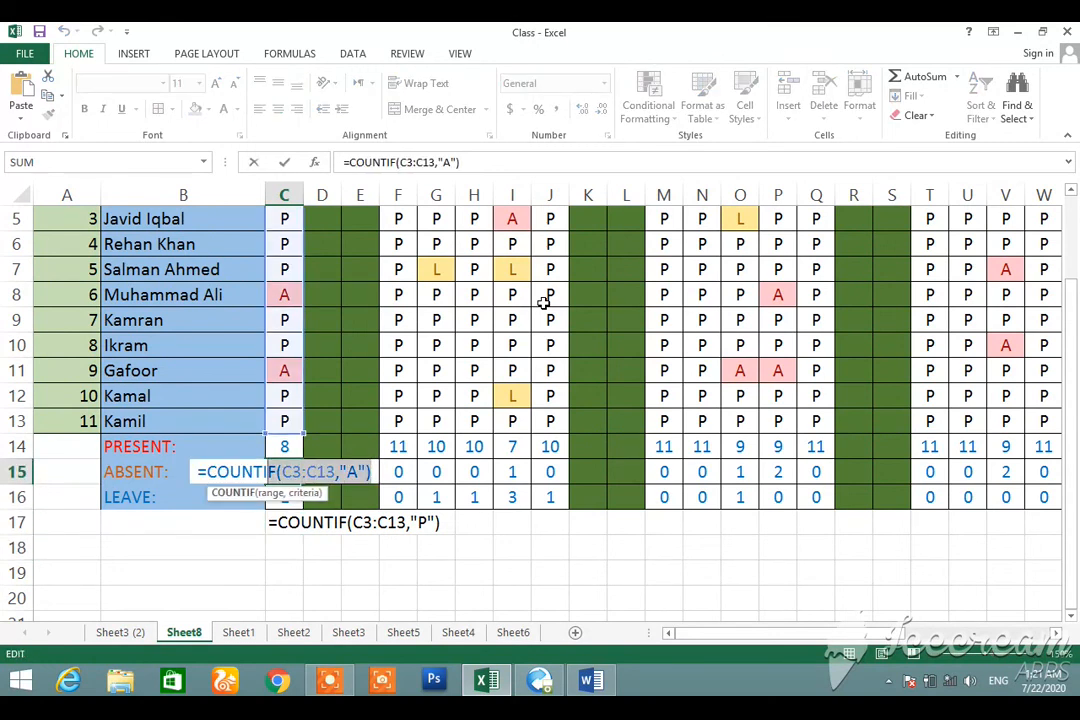
key(Escape)
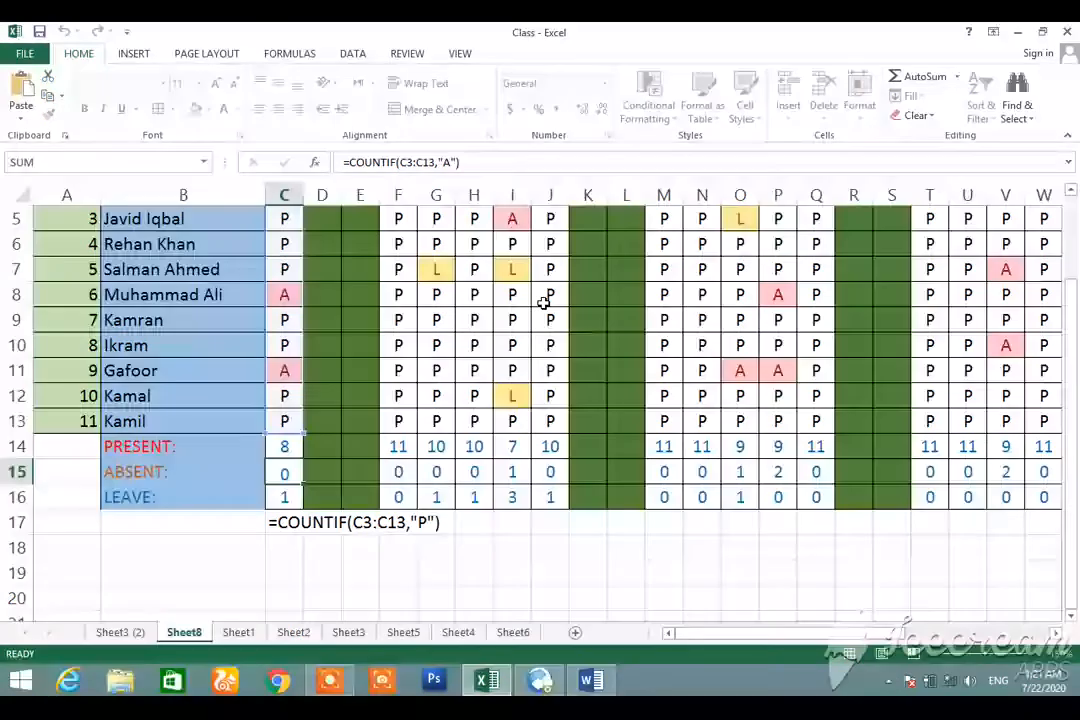
Show the copied ABSENT formula as plain text in C18, reading =COUNTIF(C3:C13,"A")
key(Down)
key(Down)
key(Down)
text(')
key(ctrl+v)
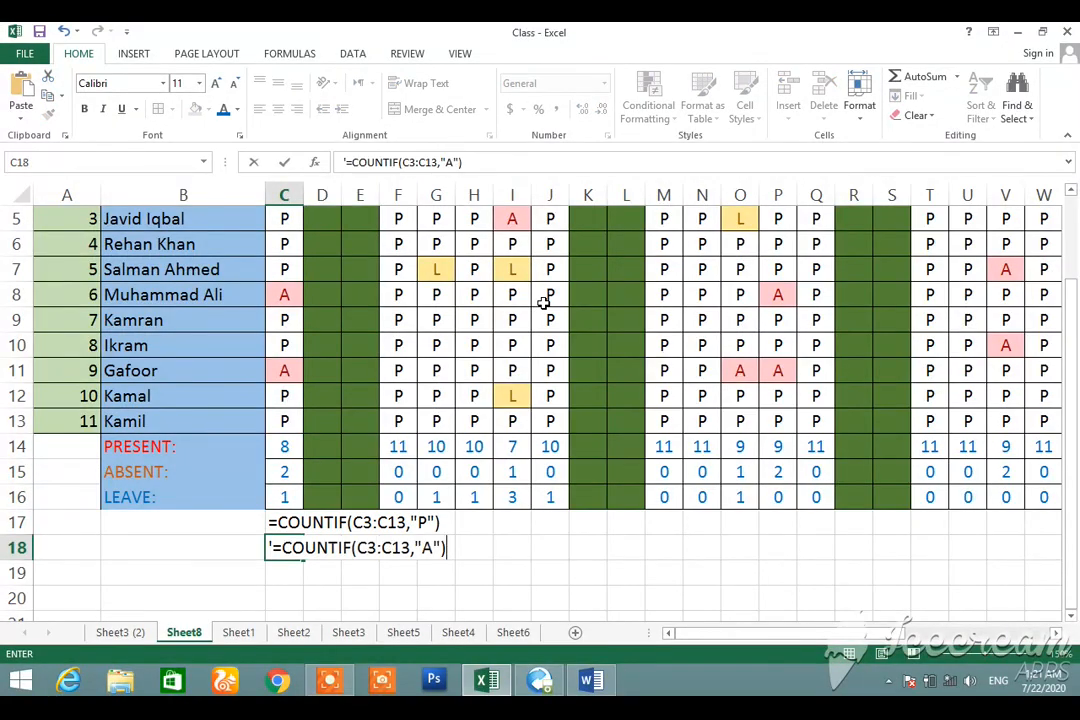
key(Return)
Copy the full text of the first date's LEAVE formula from C16, leaving the cell as it is
key(Up)
key(Up)
key(Up)
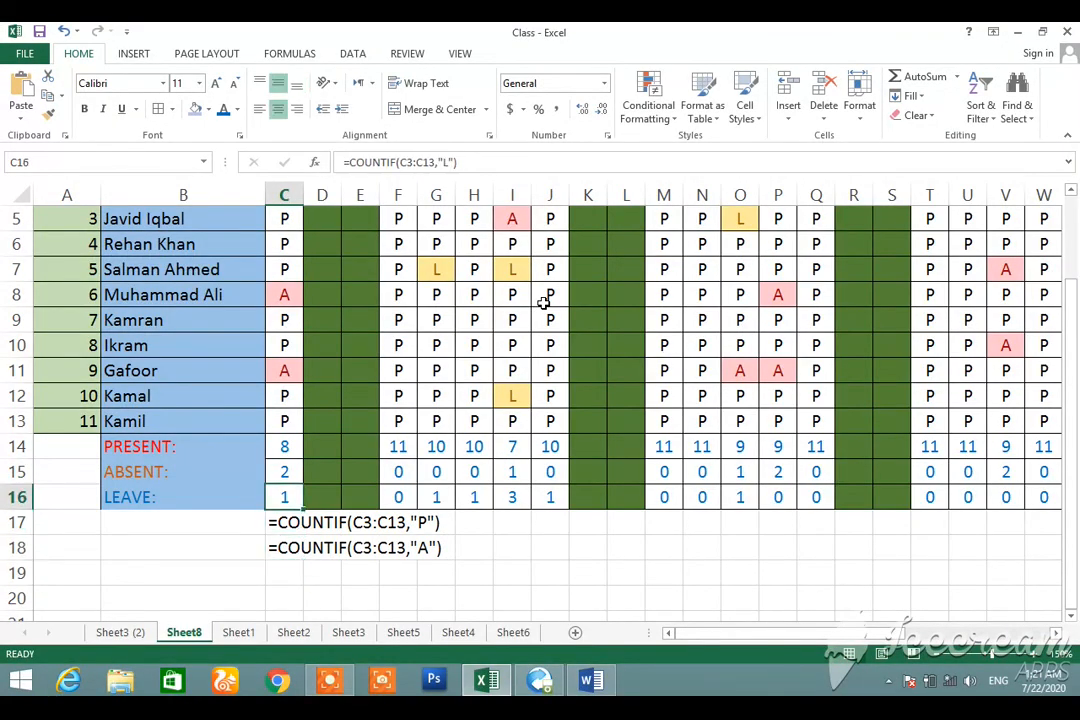
key(F2)
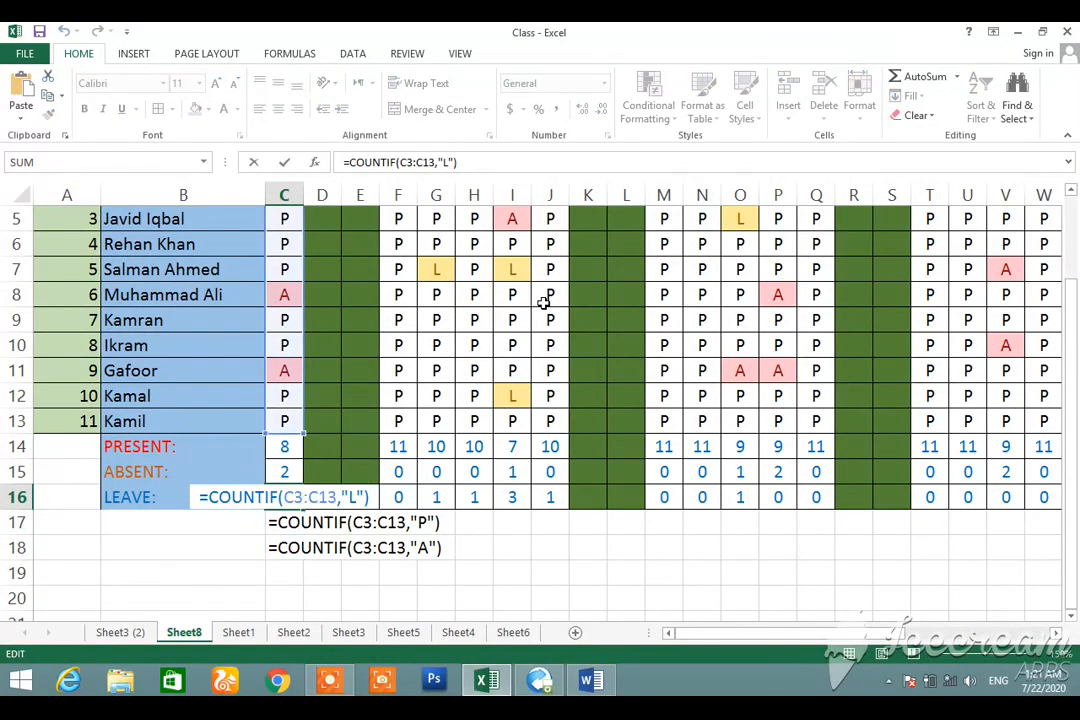
key(shift+Left)
key(shift+Left)
key(shift+Left)
key(shift+Left)
key(shift+Left)
key(shift+Left)
key(shift+Left)
key(shift+Left)
key(shift+Left)
key(shift+Left)
key(shift+Left)
key(shift+Left)
key(shift+Left)
key(shift+Left)
key(shift+Left)
key(shift+Left)
key(shift+Left)
key(shift+Left)
key(shift+Left)
key(shift+Left)
key(ctrl+c)
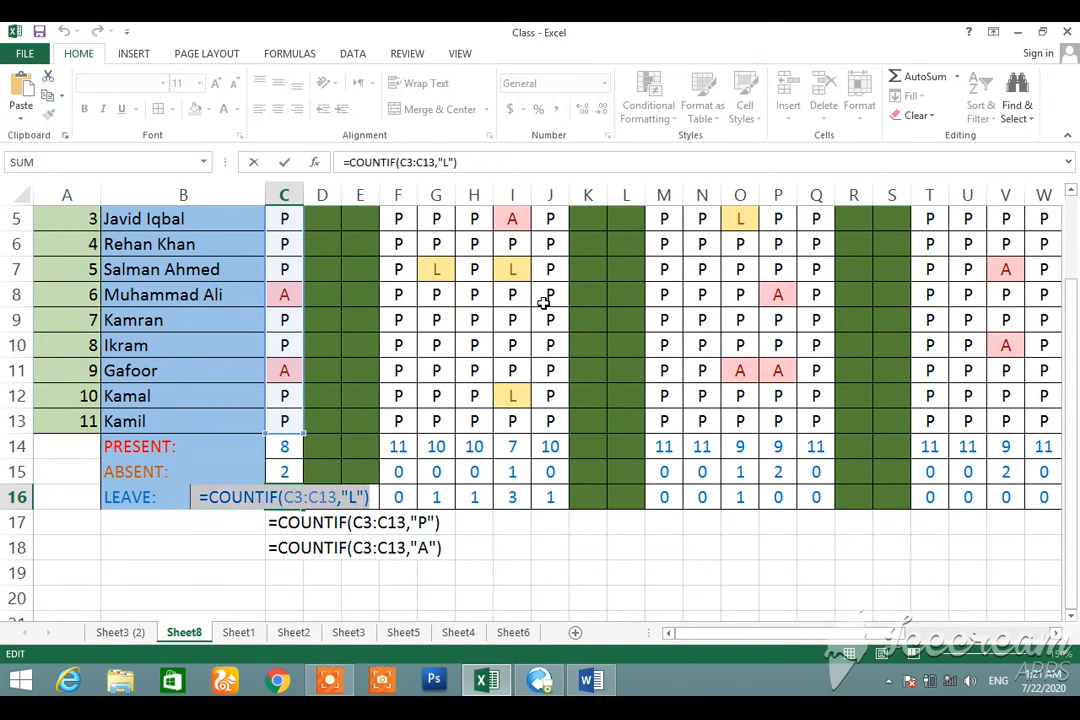
key(Return)
Show the copied LEAVE formula as plain text in C19, reading =COUNTIF(C3:C13,"L")
key(Return)
key(Return)
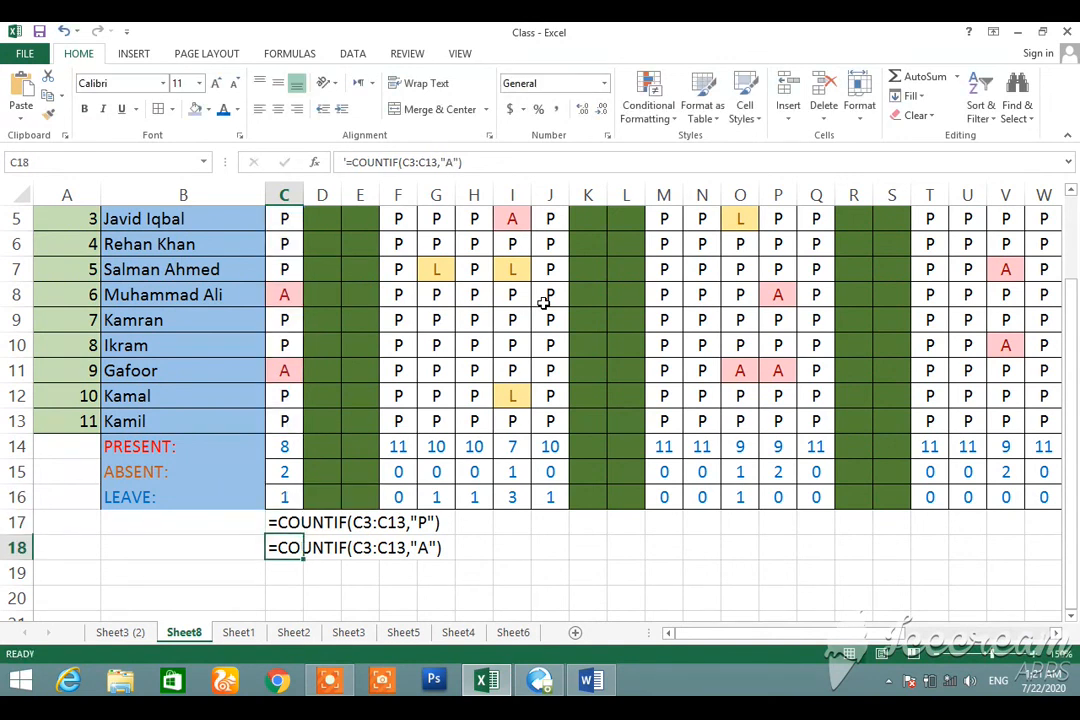
text(')
key(ctrl+v)
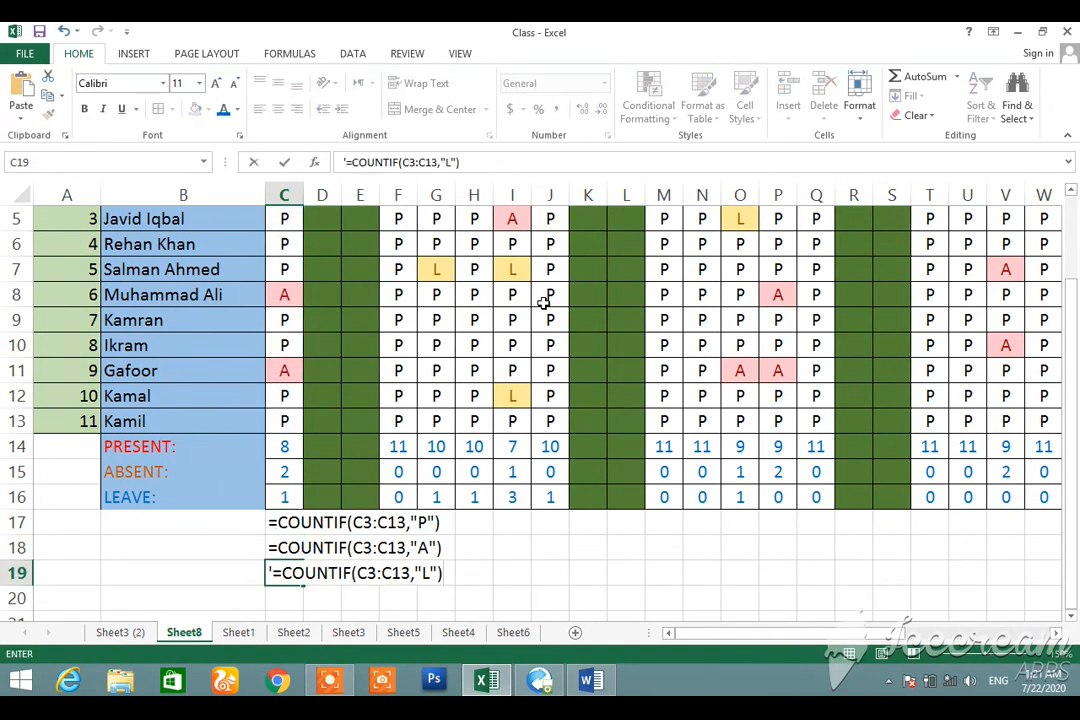
key(Return)
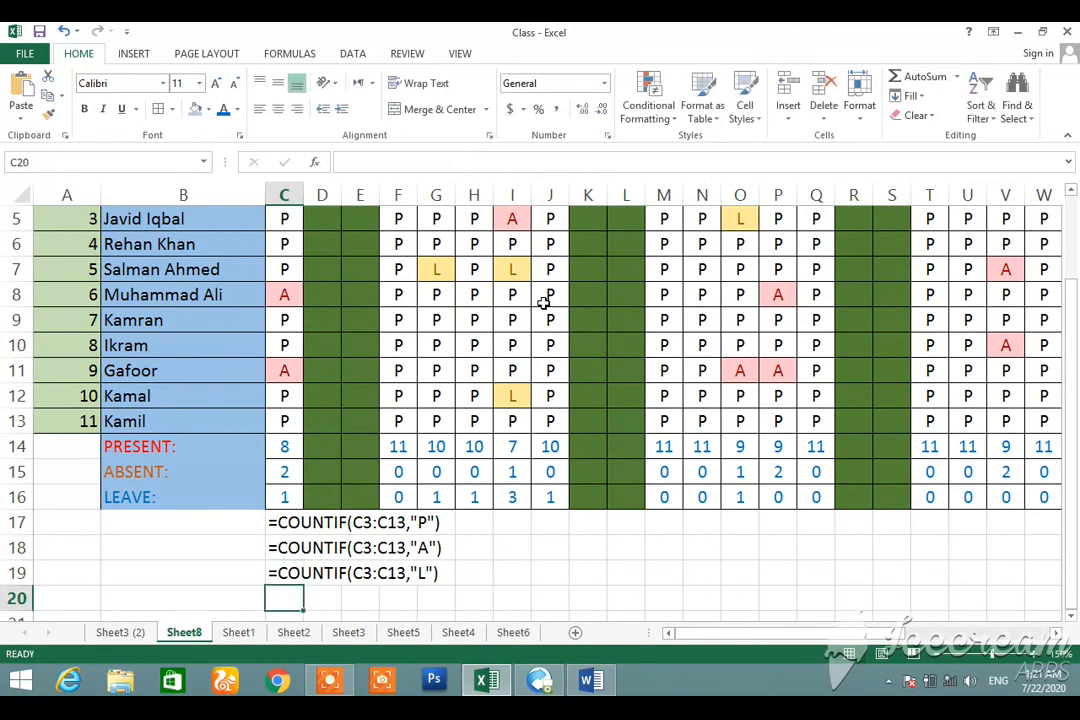
Go back to the Roll No: heading in A1 and review the attendance sheet from its beginning
key(Up)
key(Up)
key(Up)
key(Up)
key(Up)
key(Up)
key(Up)
key(Up)
key(Up)
key(Up)
key(Up)
key(Up)
key(Up)
key(Up)
key(Up)
key(Up)
key(Up)
key(Up)
key(Up)
key(Right)
key(Left)
key(Left)
key(Left)
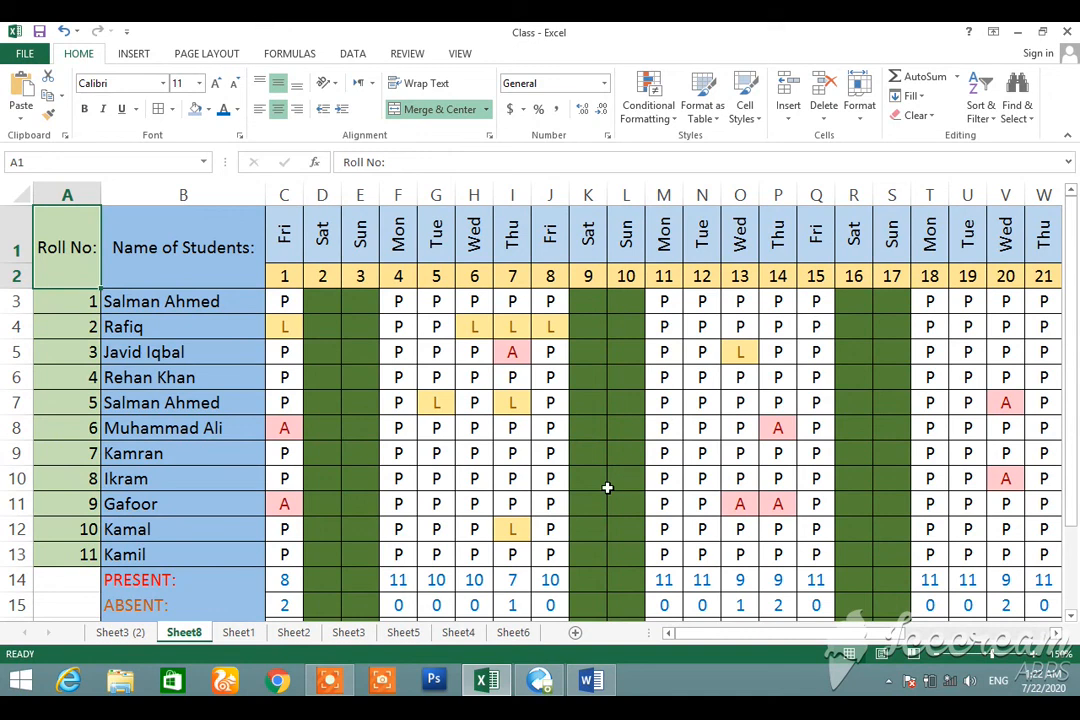
mouse_move(338, 686)
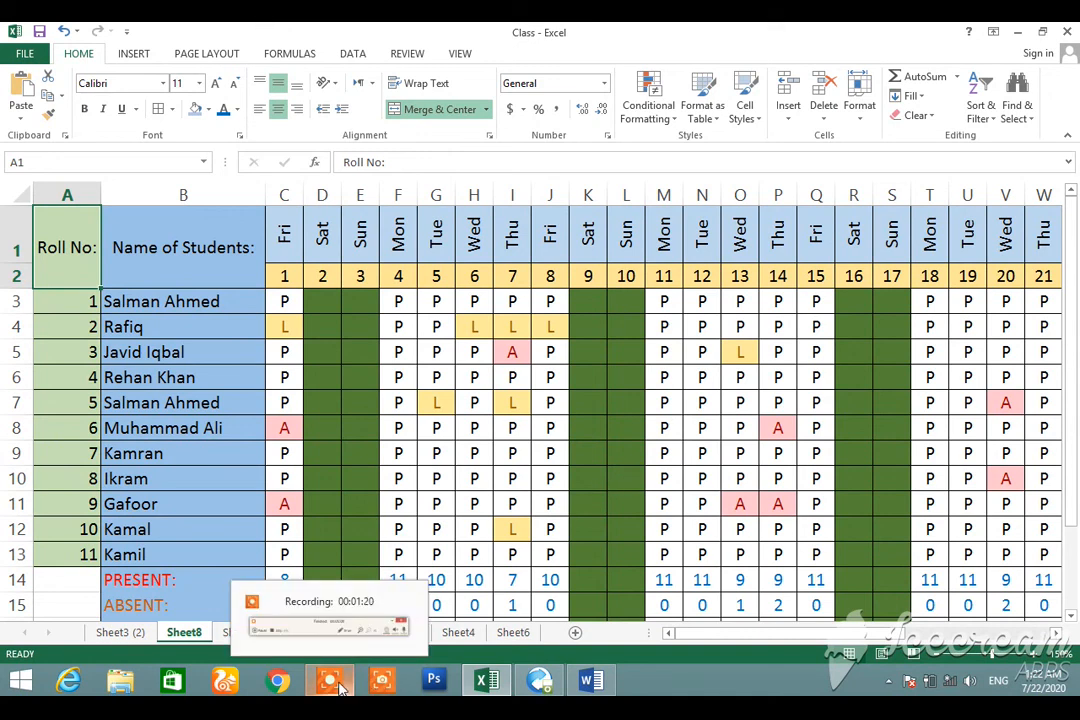